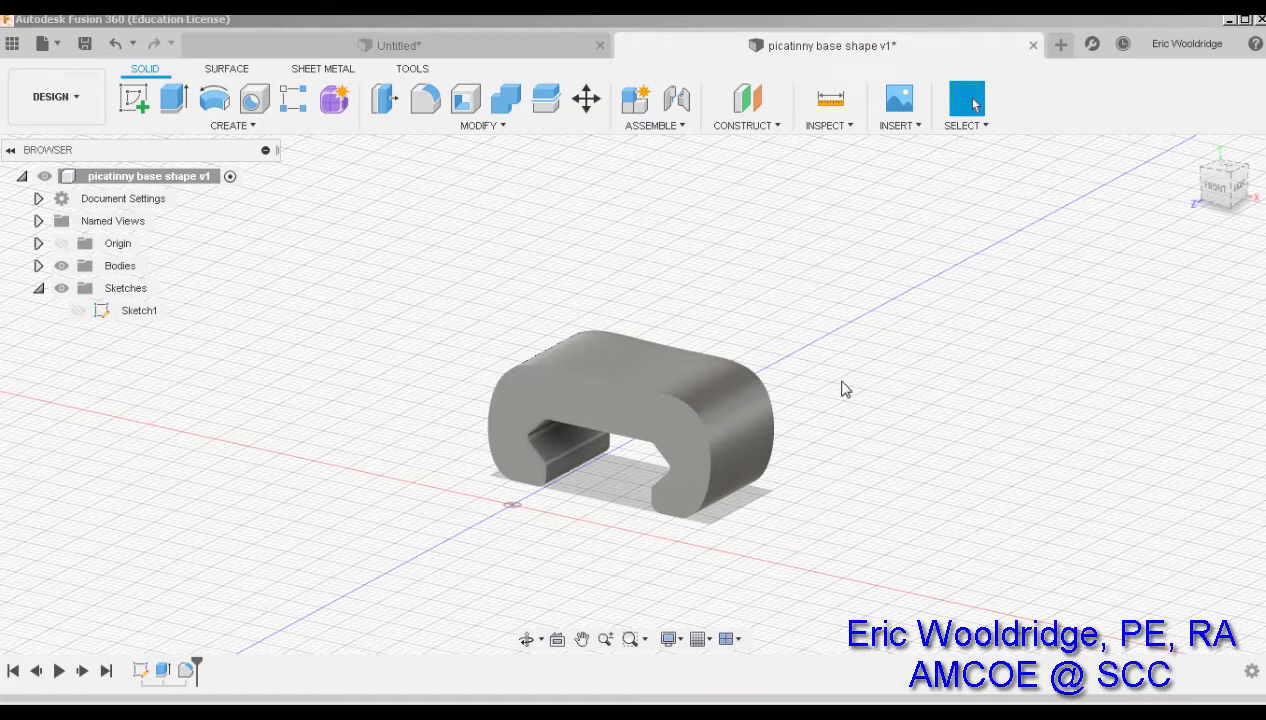
Step: Edit the base profile sketch and pull the outer spline's two side fit points outward to widen the upper body
right_click(141, 671)
left_click(258, 545)
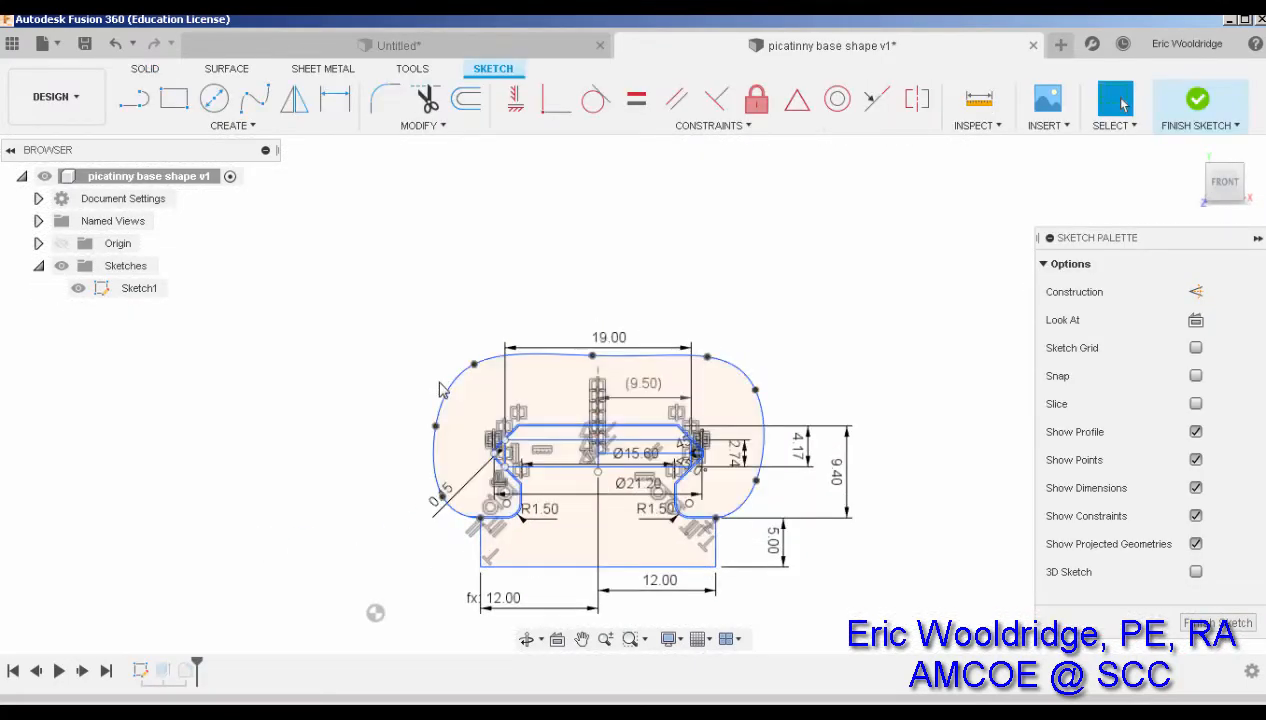
scroll(443, 390, "up", 2)
left_click(430, 434)
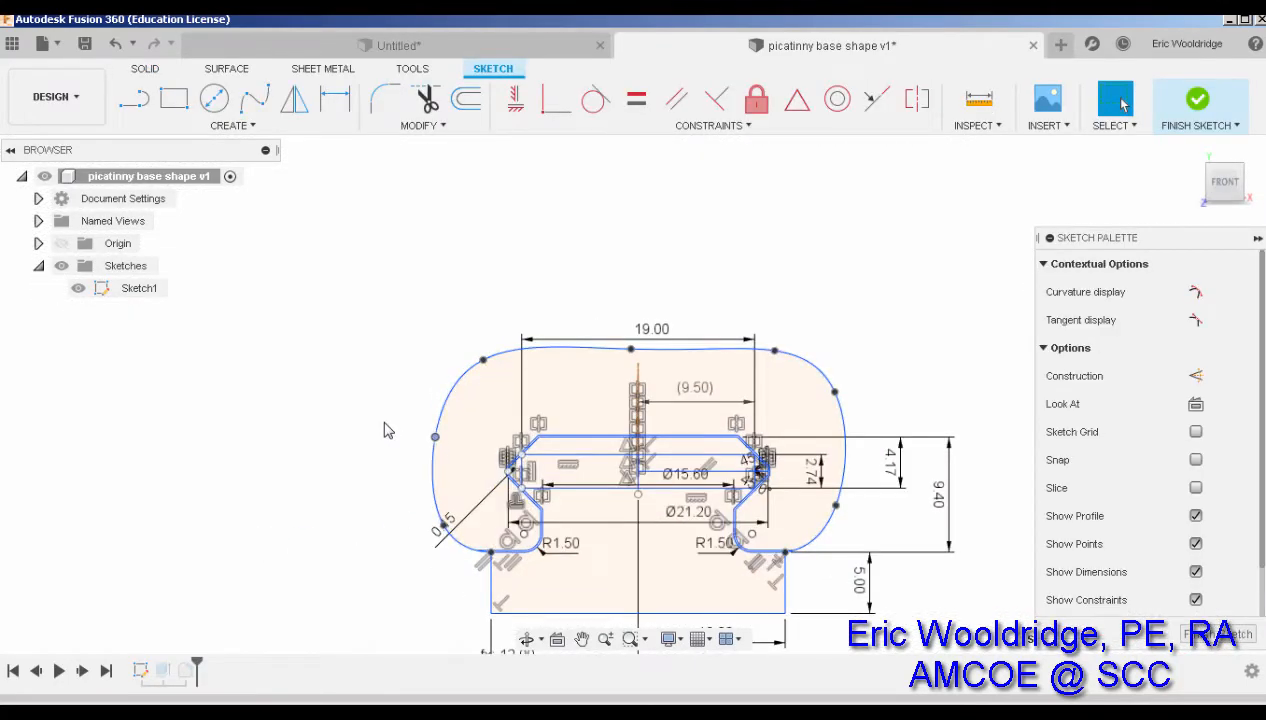
left_click_drag(435, 436, 380, 392)
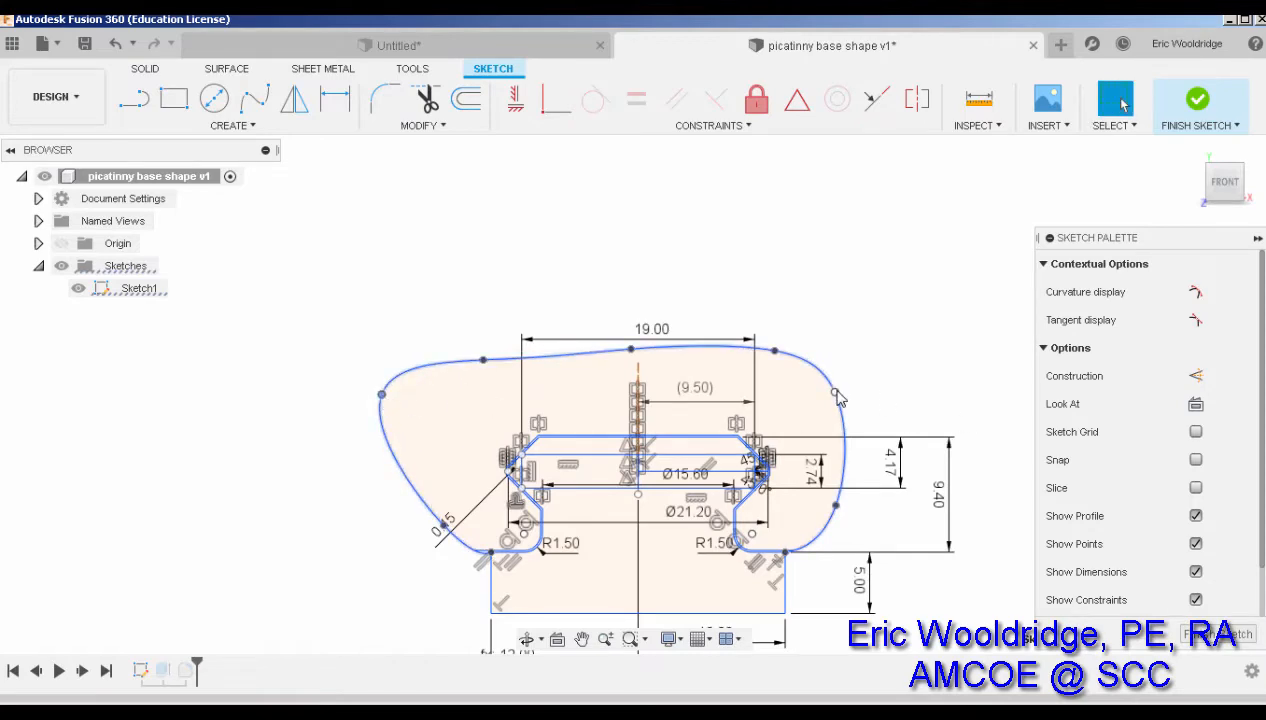
left_click_drag(835, 391, 886, 384)
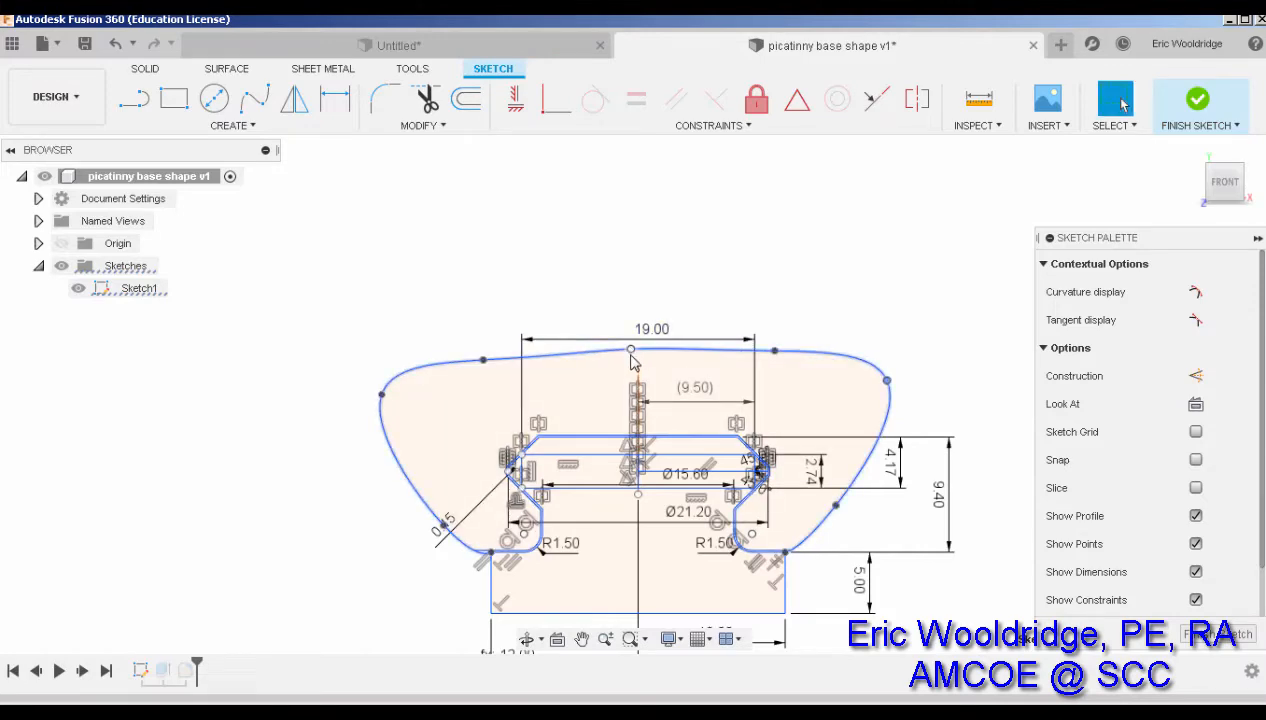
Step: Flatten the spline's upper edge by lowering its three upper fit points slightly, and finish the sketch
left_click_drag(631, 352, 628, 361)
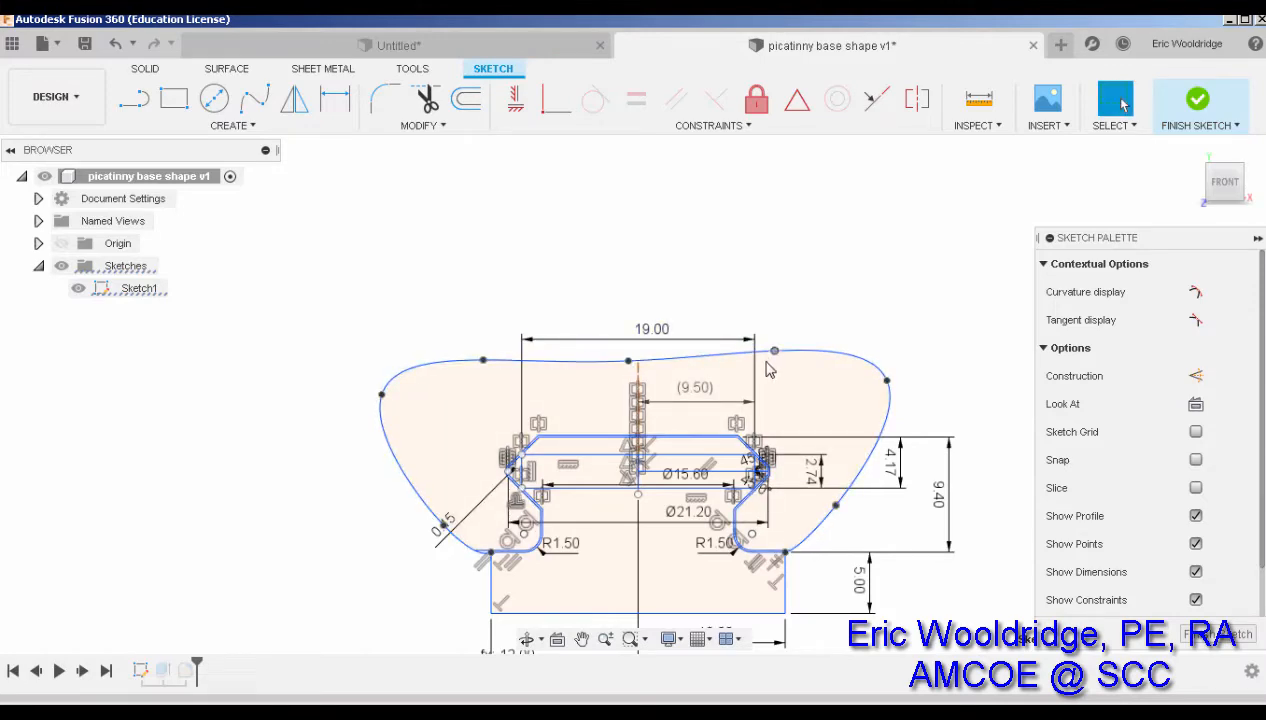
left_click_drag(767, 364, 761, 368)
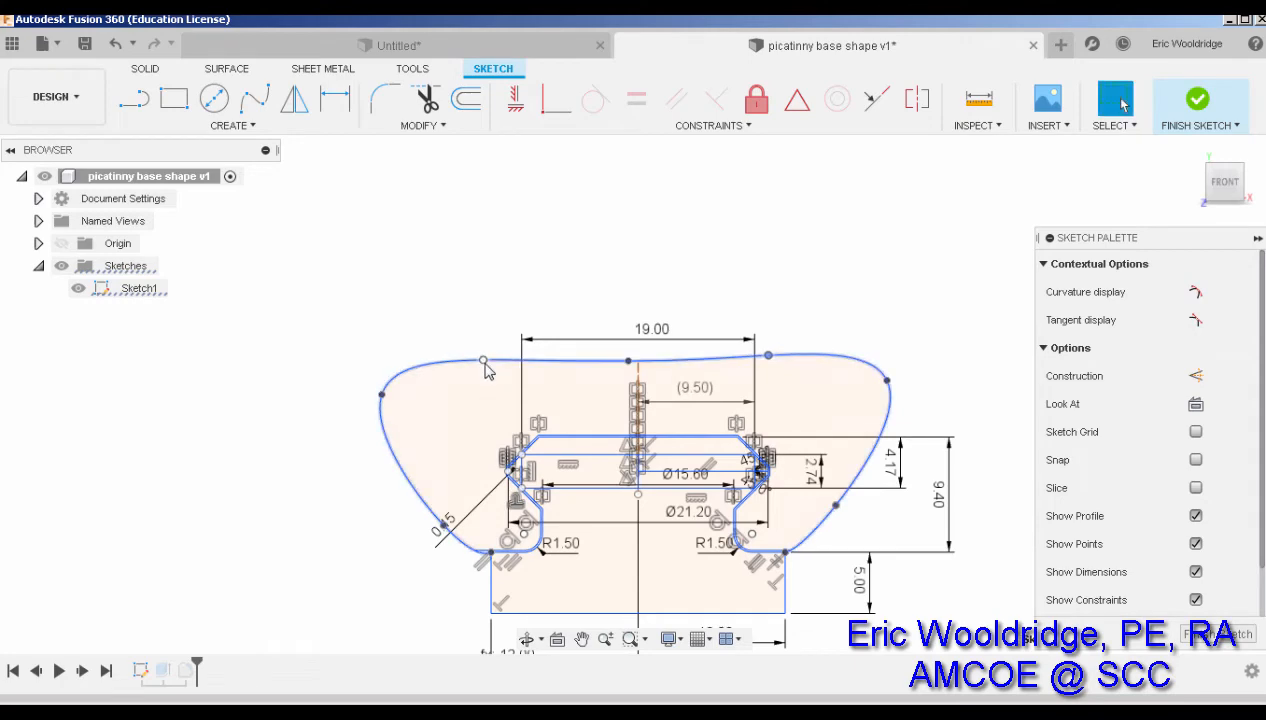
left_click_drag(487, 370, 488, 372)
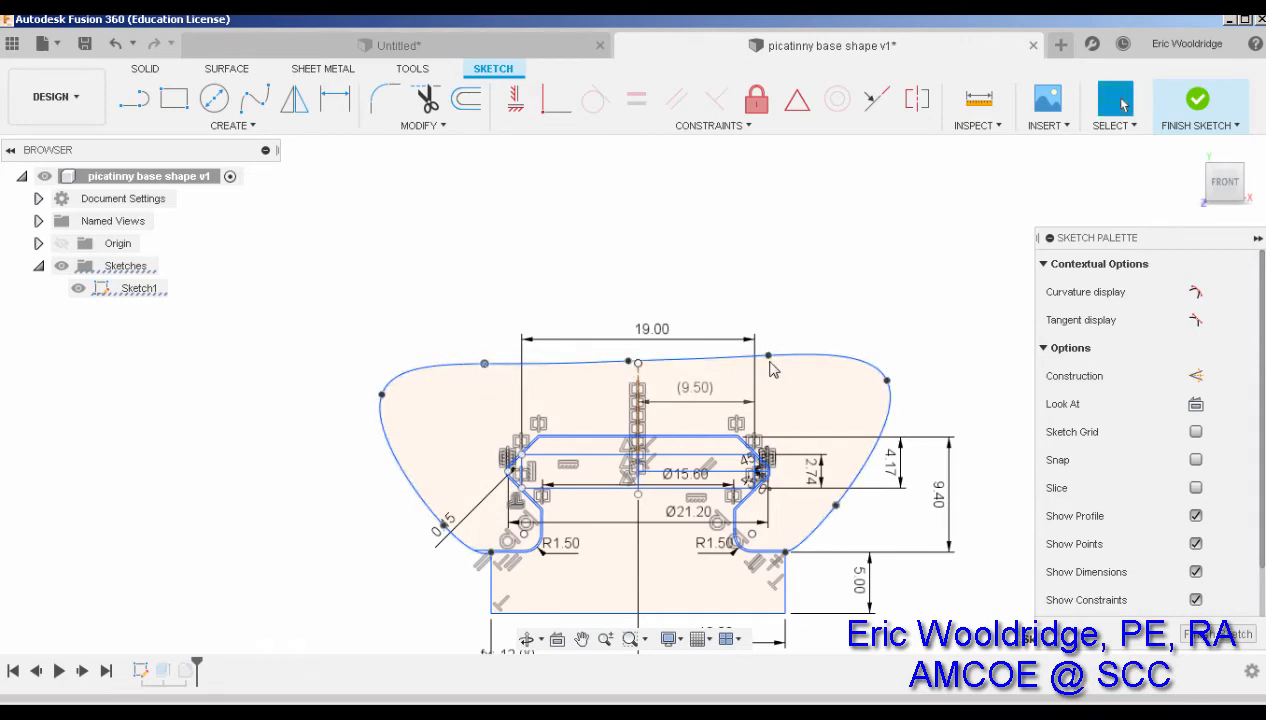
left_click_drag(772, 366, 763, 367)
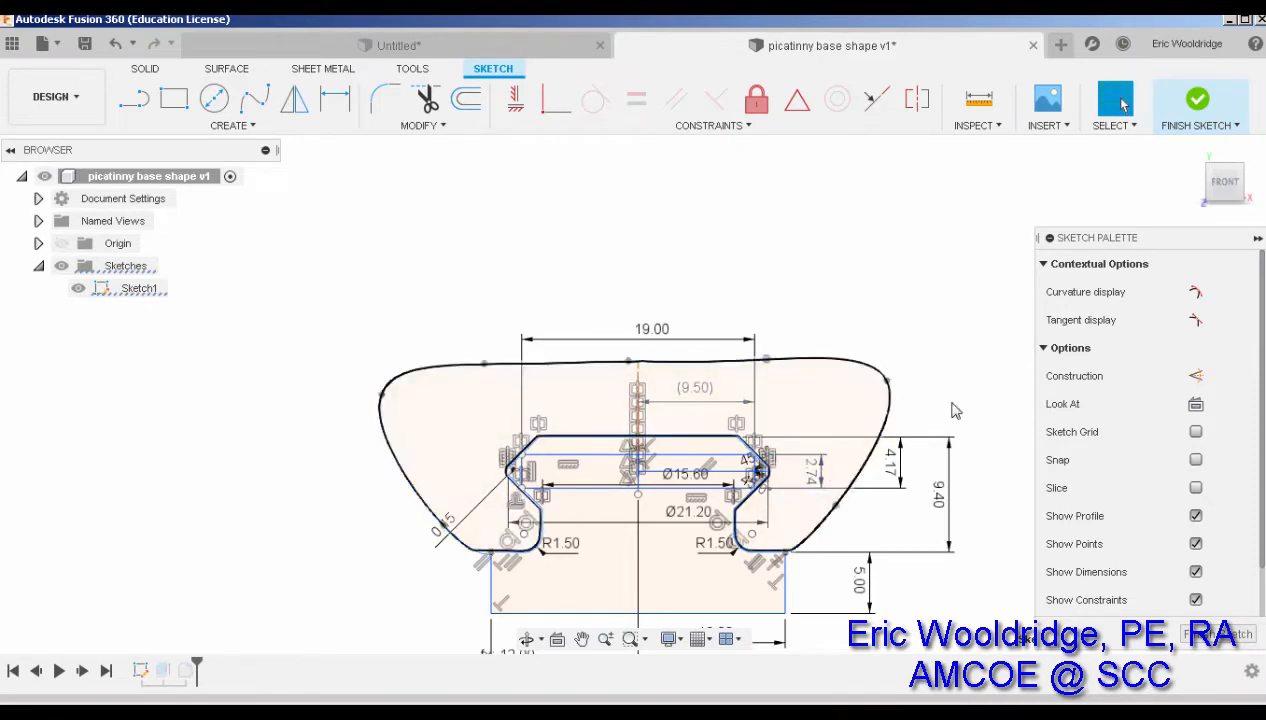
left_click(1200, 105)
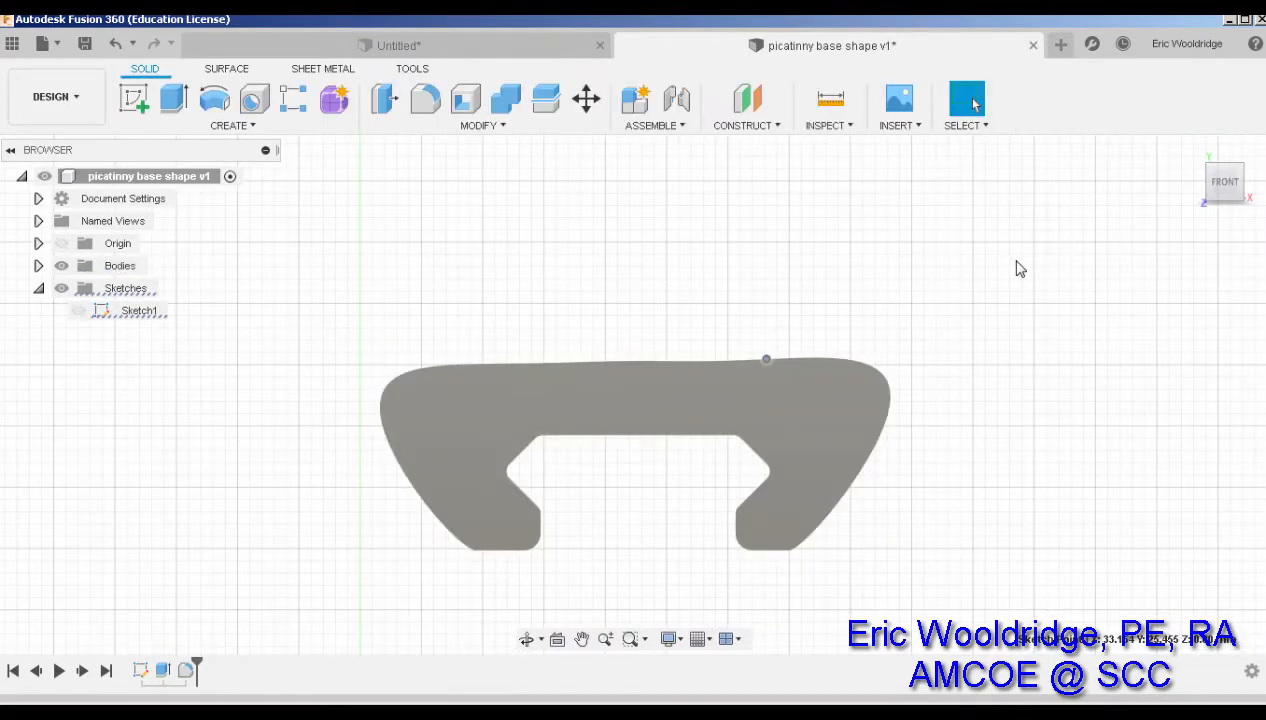
Step: Edit the base extrusion and set its distance to 30 mm after trying 40 mm
middle_click_drag(1017, 268, 970, 318, "shift")
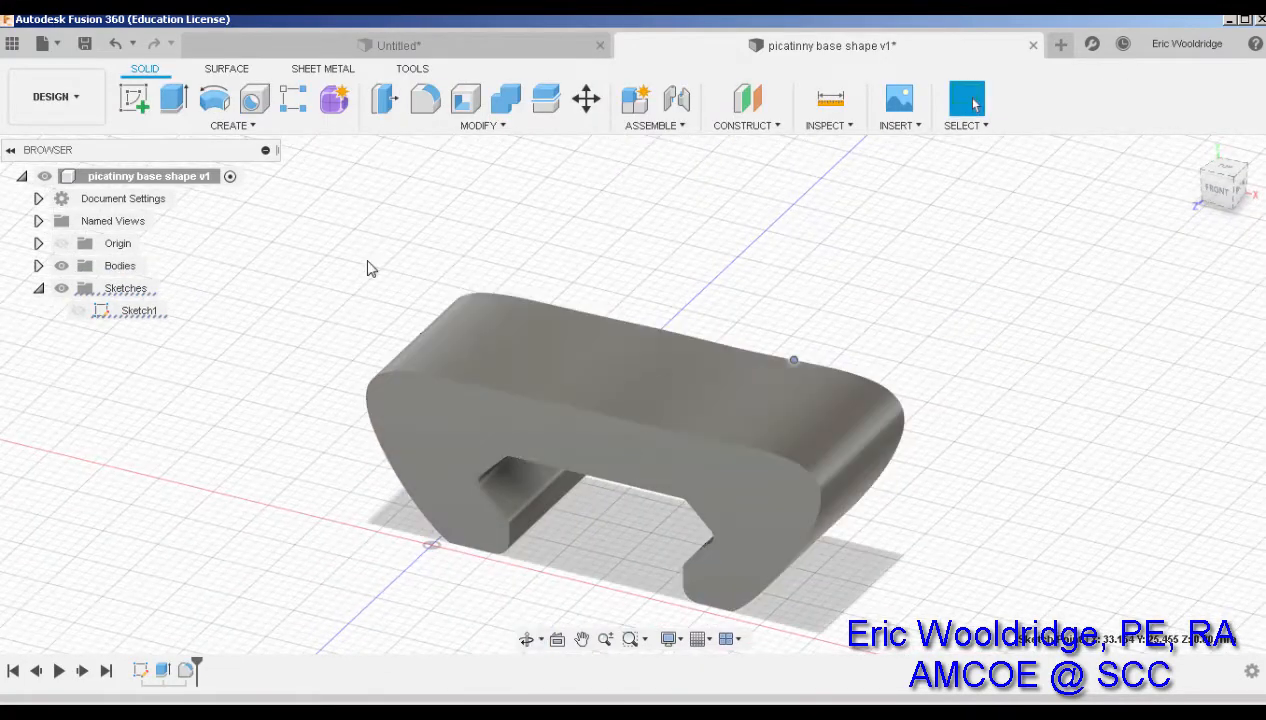
right_click(162, 670)
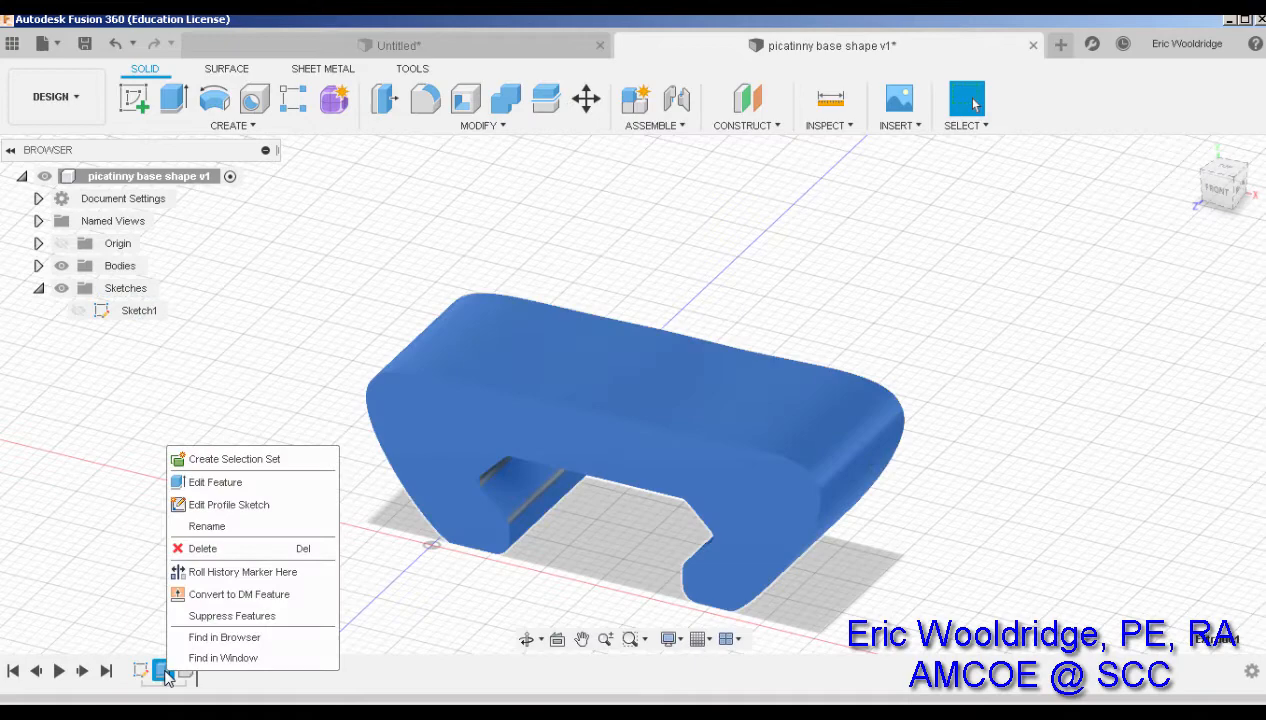
left_click(215, 482)
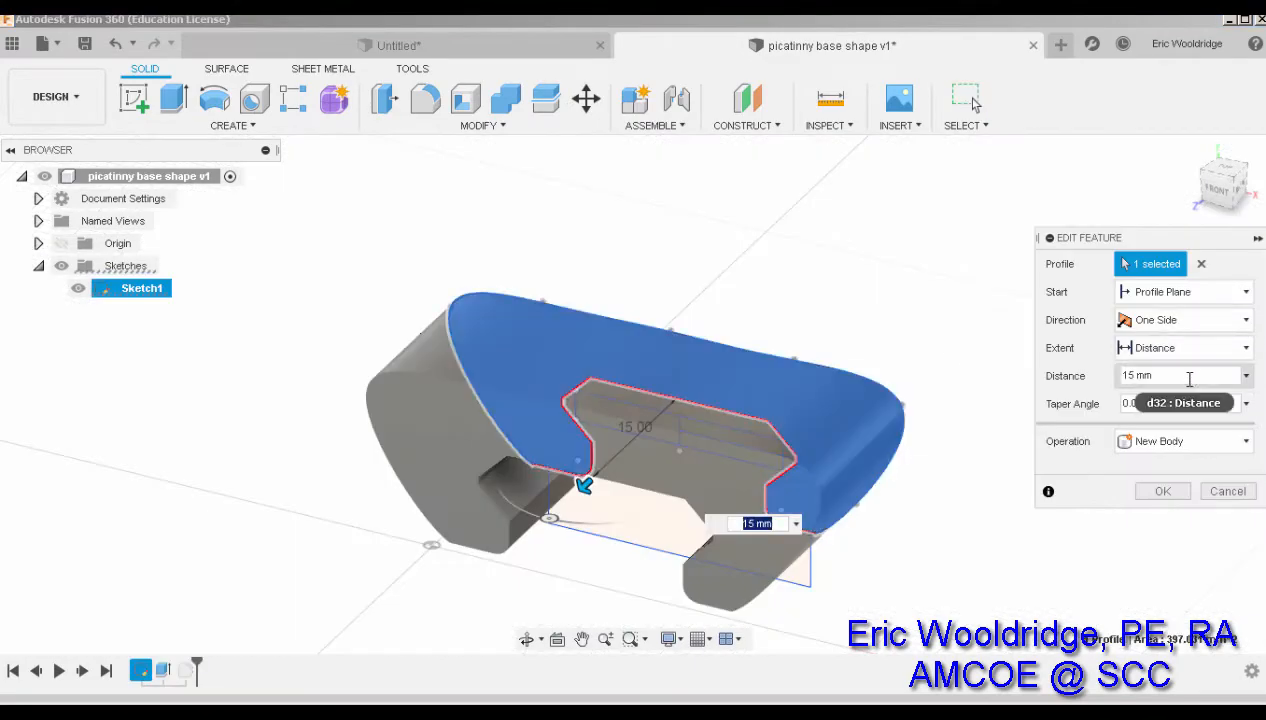
left_click(1189, 379)
type("4")
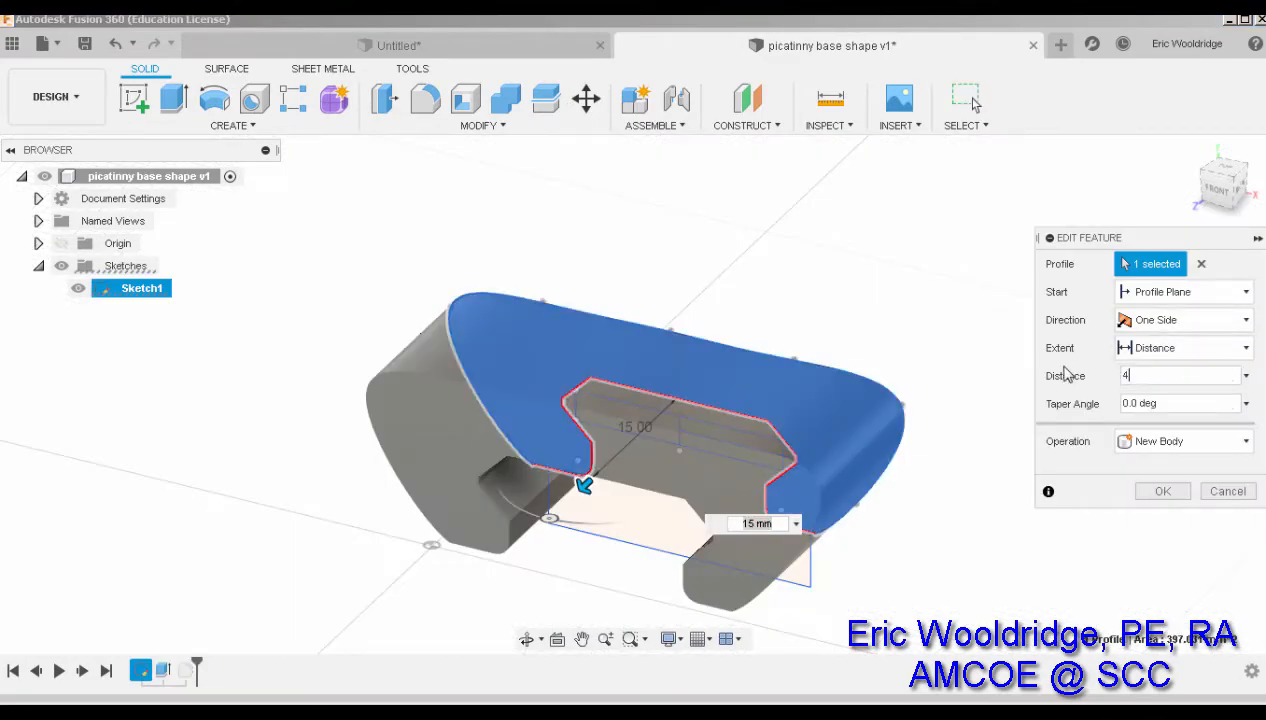
type("0")
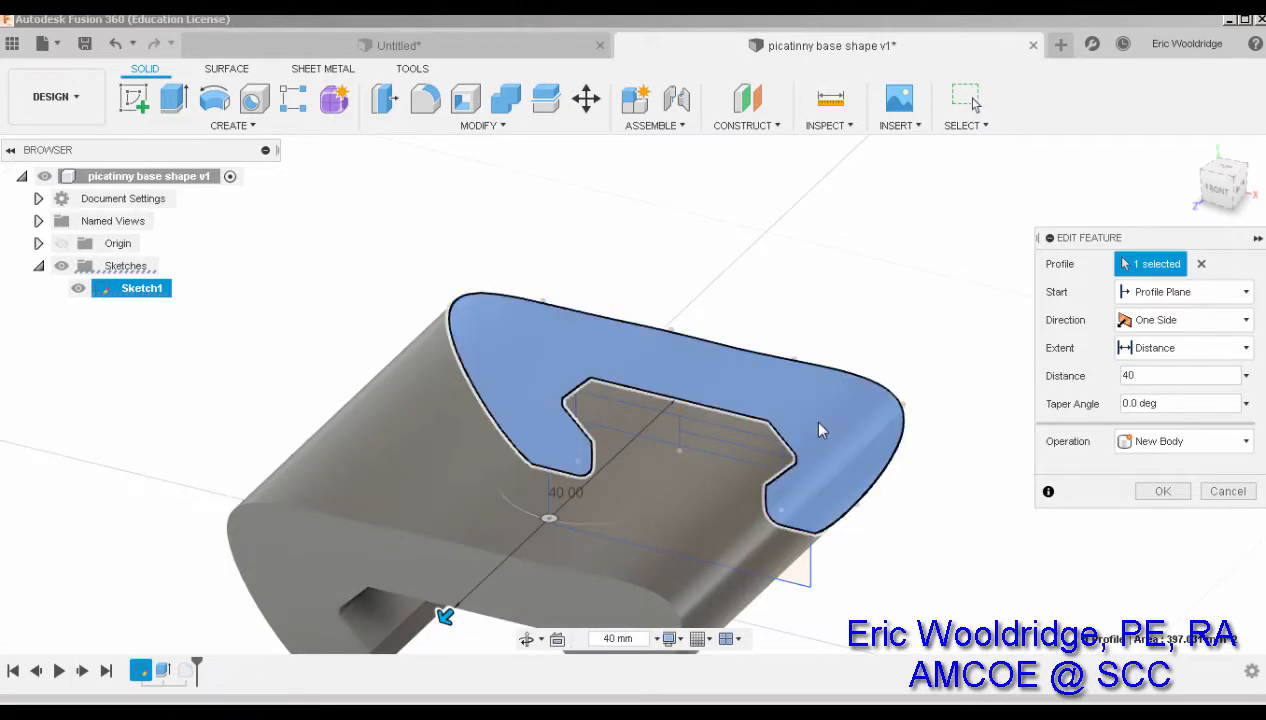
left_click(1165, 493)
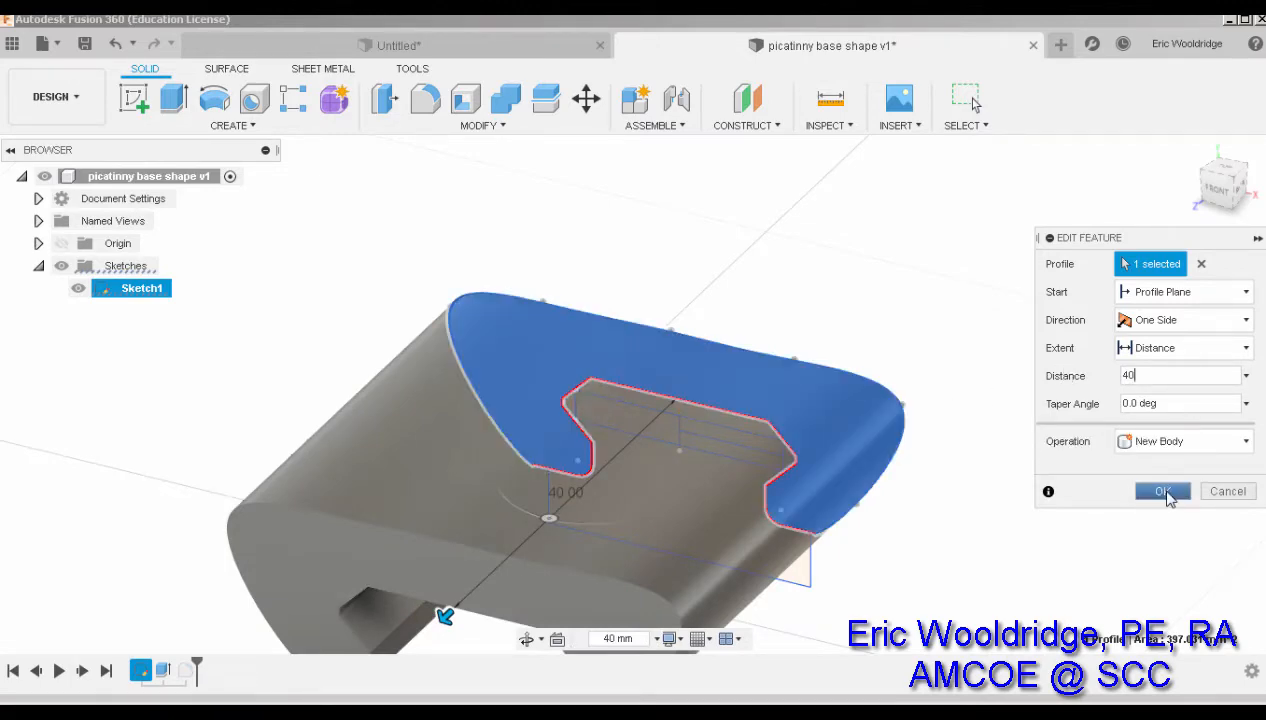
left_click_drag(1170, 375, 1105, 376)
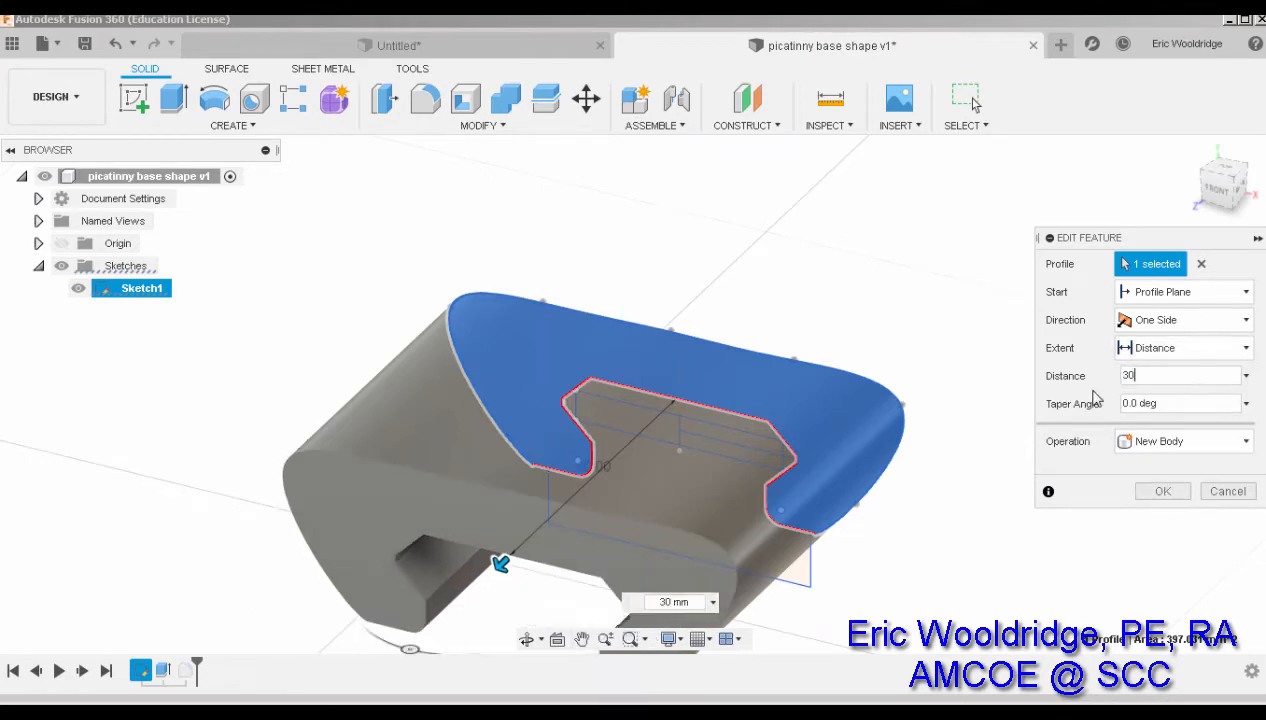
key("Return")
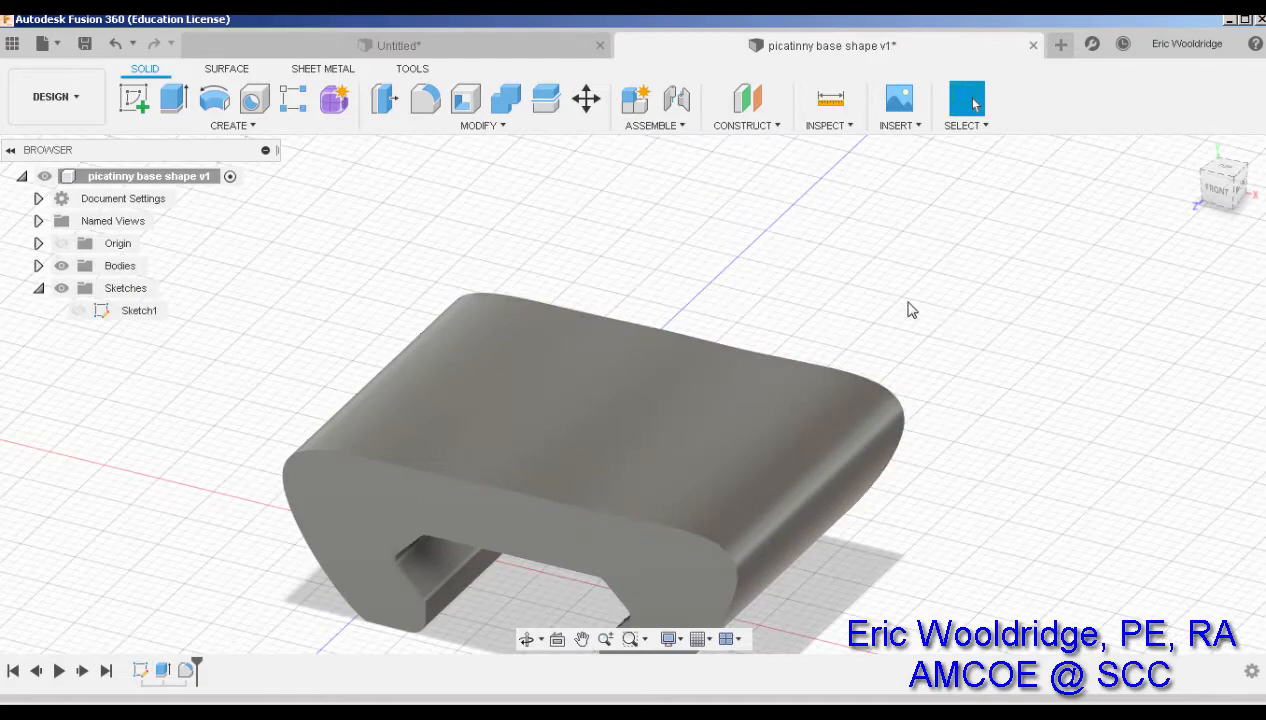
Step: Create a new sketch on the horizontal origin plane at the underside of the body
middle_click_drag(904, 291, 593, 424, "shift")
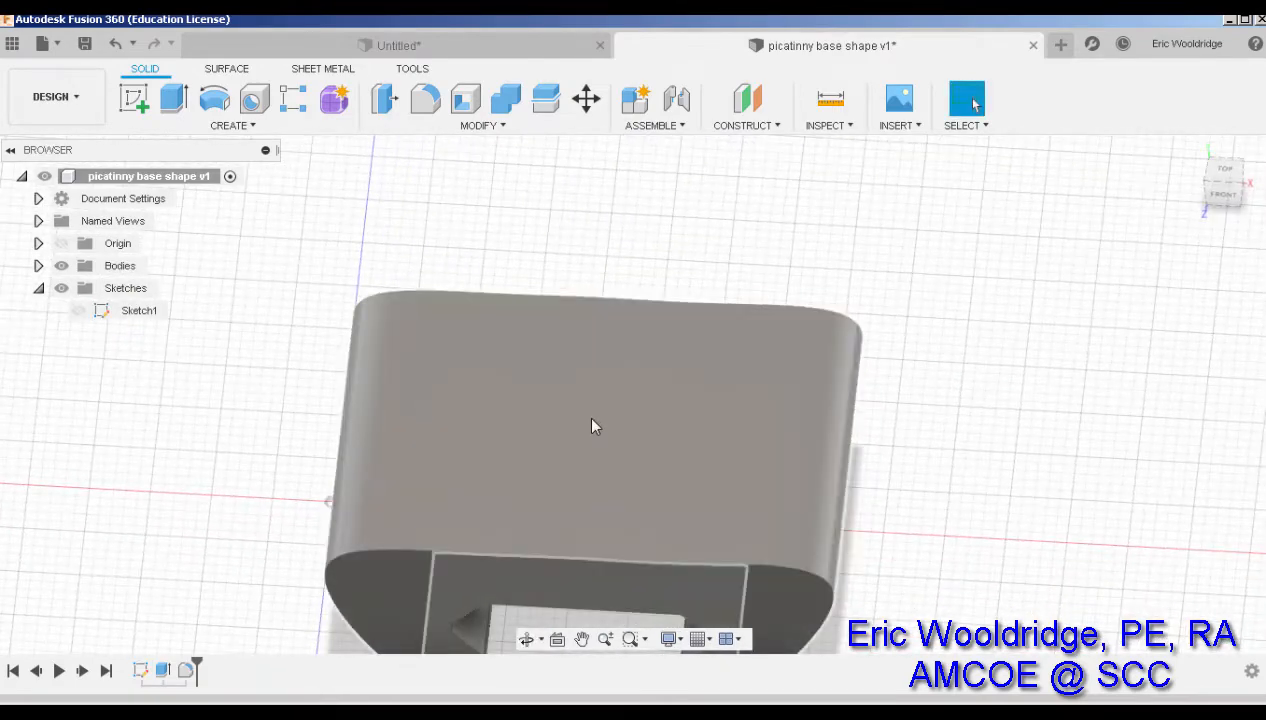
left_click(133, 97)
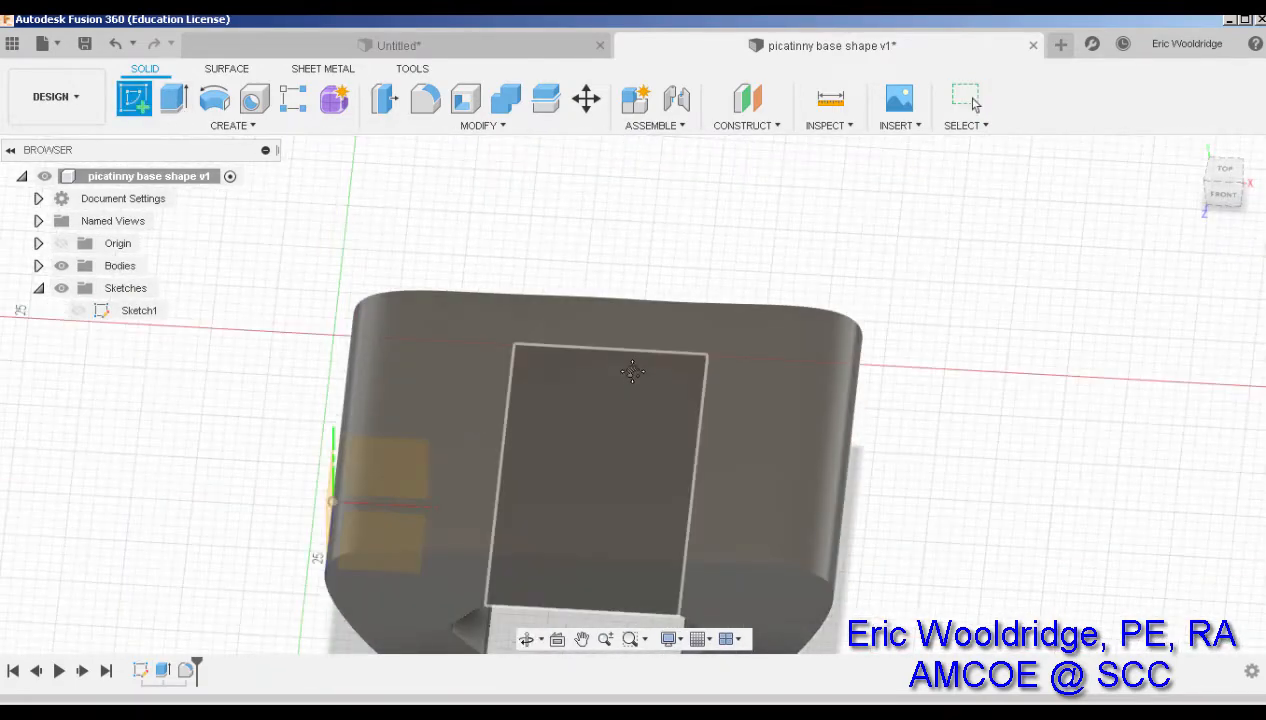
mouse_move(633, 367)
middle_mouse_down("shift")
mouse_move(667, 215)
mouse_move(853, 602)
mouse_move(904, 545)
mouse_move(901, 452)
mouse_move(893, 545)
mouse_move(830, 573)
middle_mouse_up("shift")
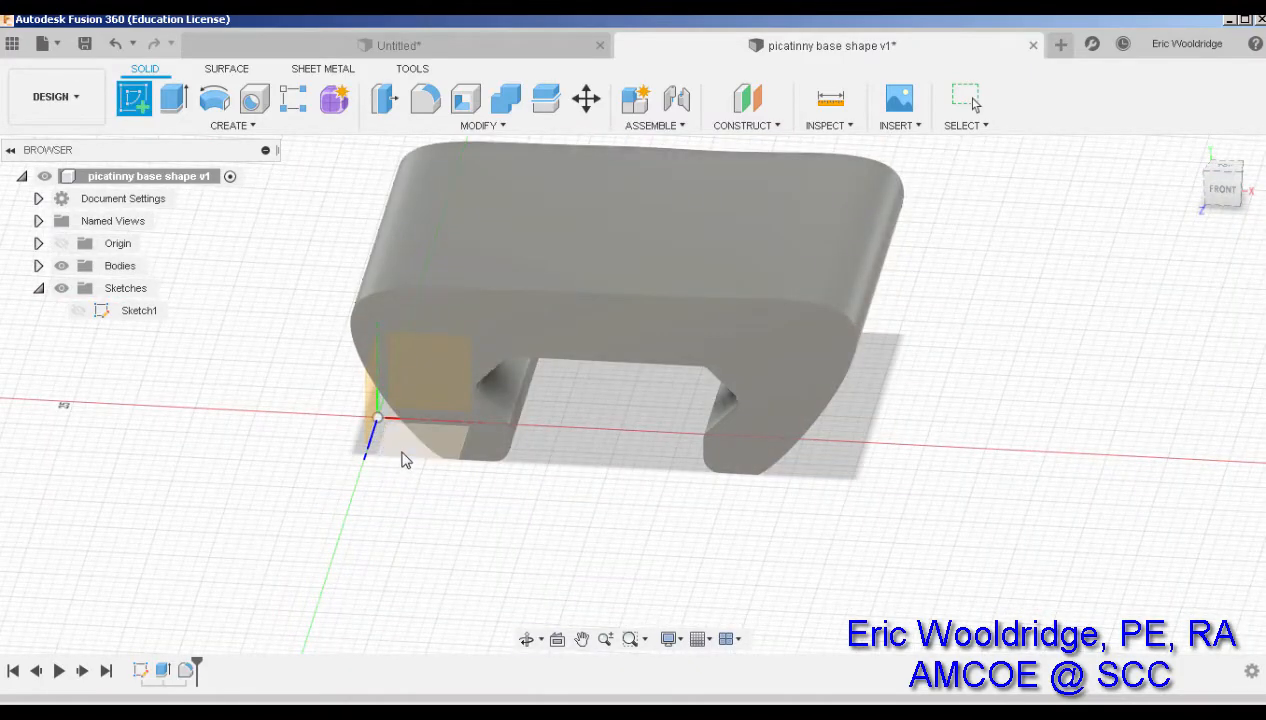
left_click(404, 459)
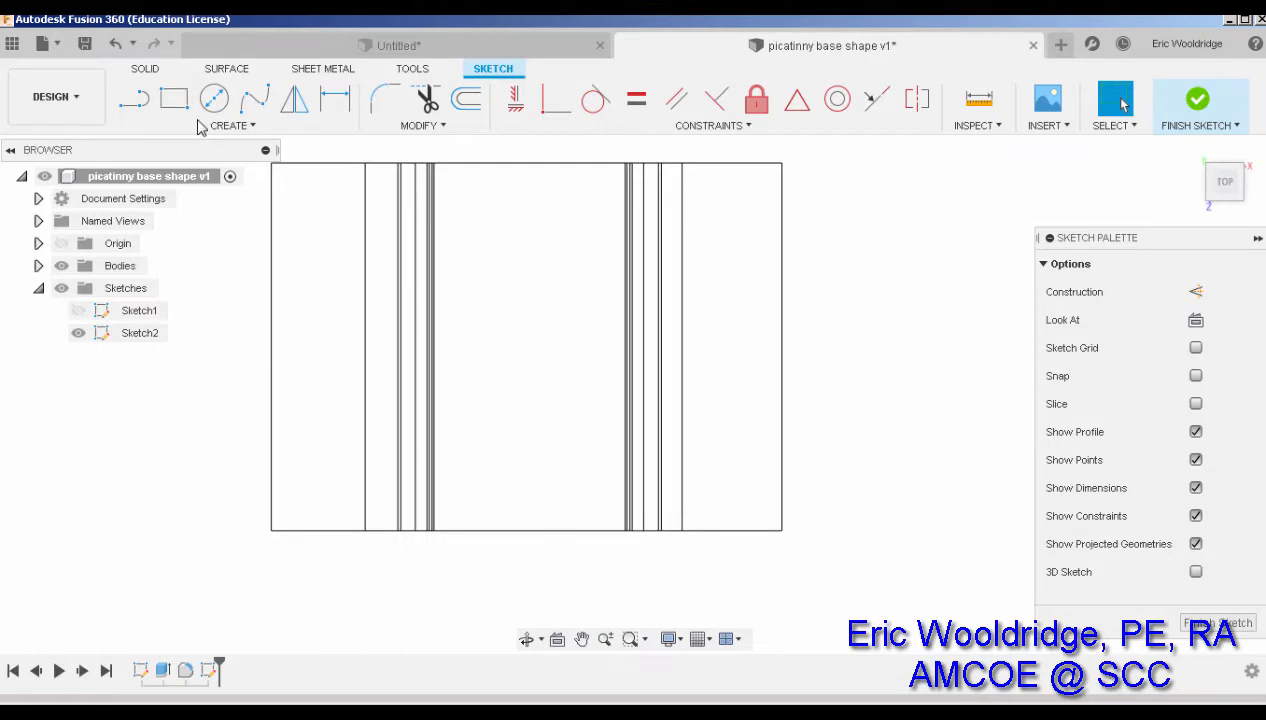
Step: Project the body's curved outer face into the sketch with the projection link kept on
left_click(134, 98)
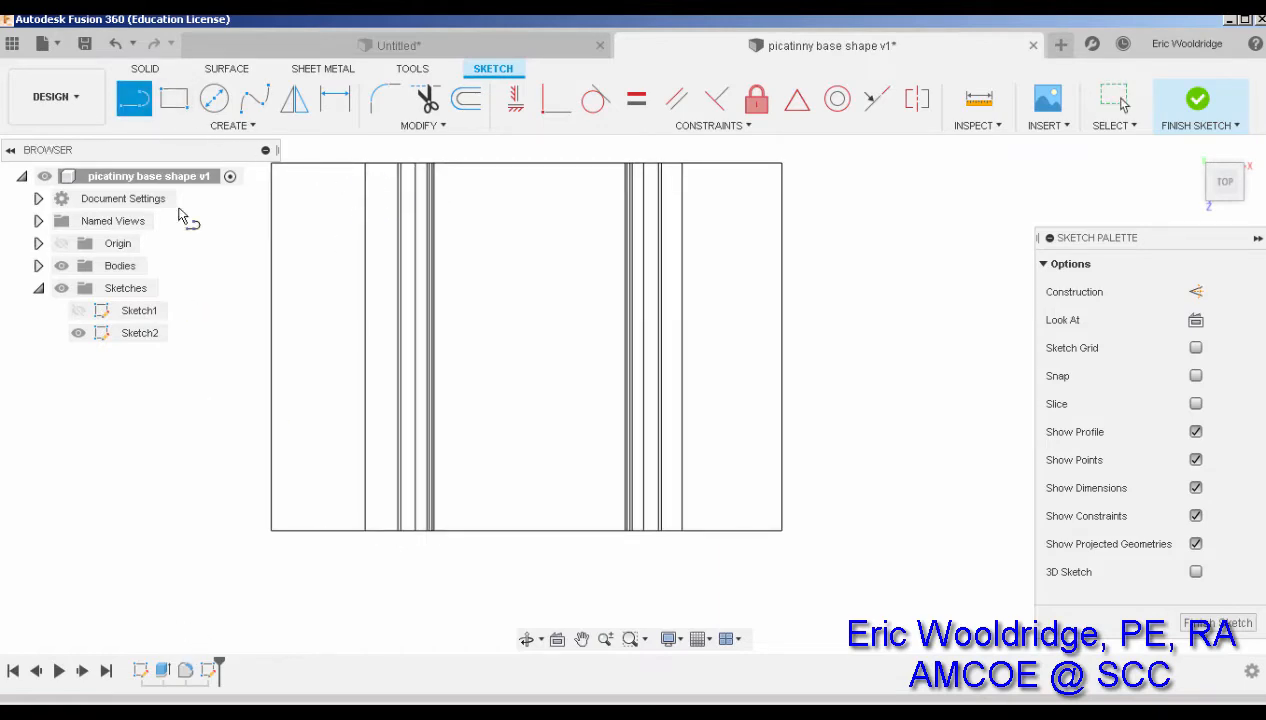
left_click(248, 128)
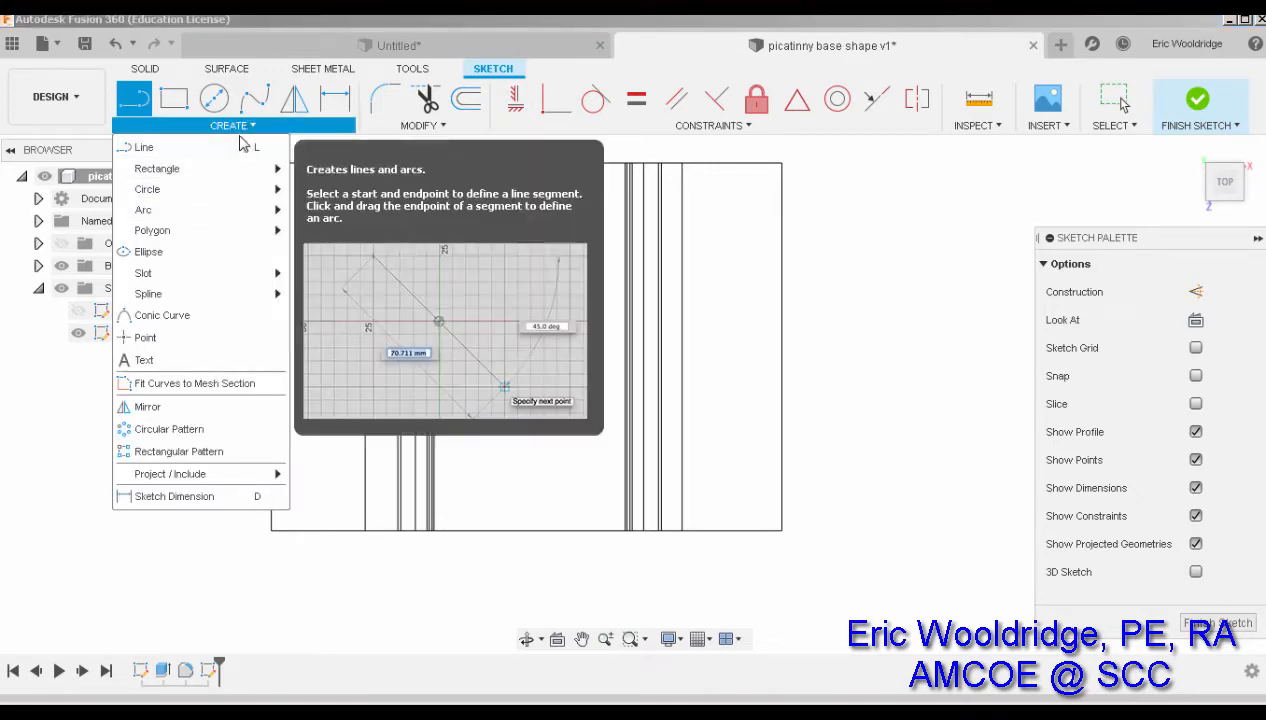
mouse_move(240, 478)
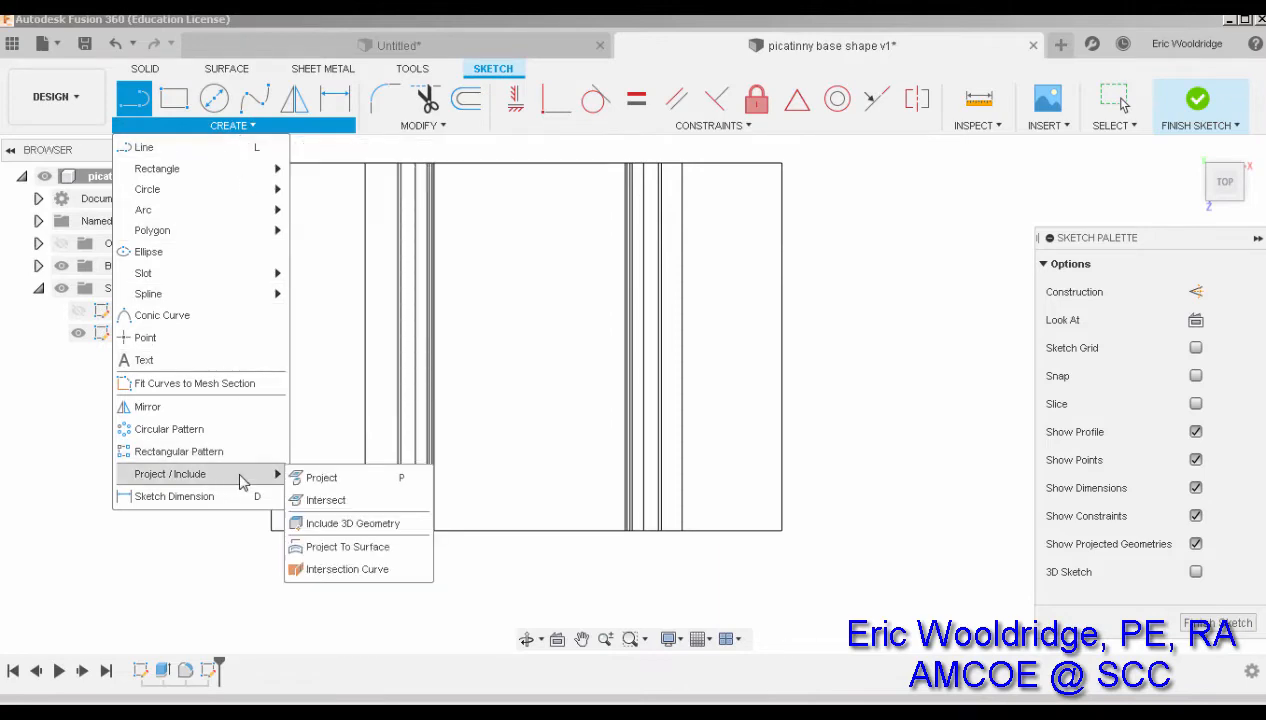
left_click(318, 478)
left_click(578, 340)
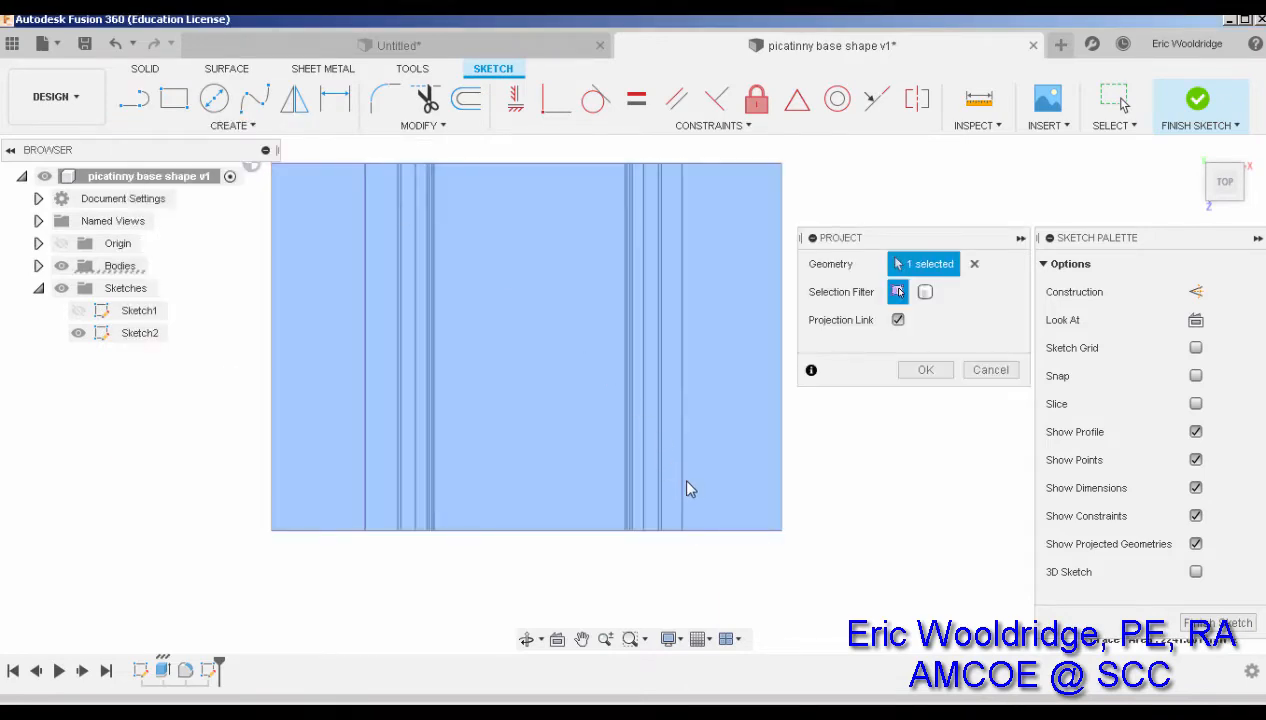
Step: Draw a diagonal line between opposite corners of the inner rectangle formed by the projected edges
left_click(140, 100)
left_click(365, 163)
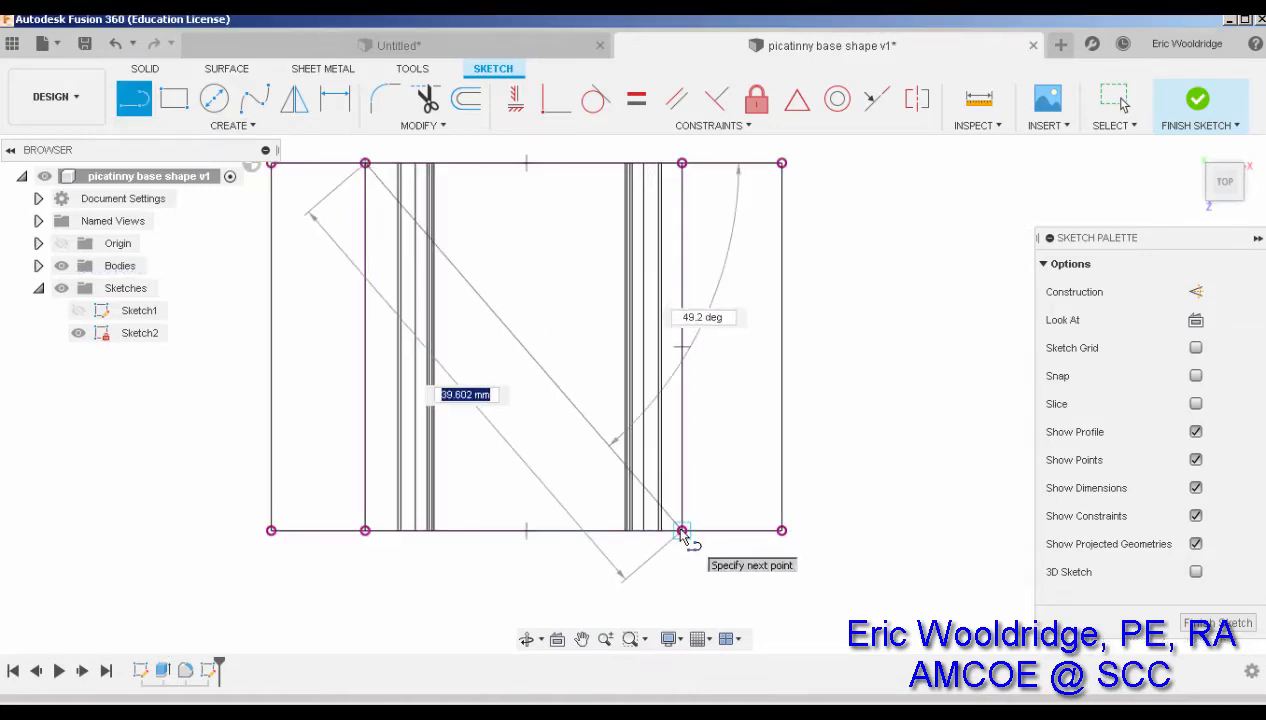
left_click(681, 531)
key("Escape")
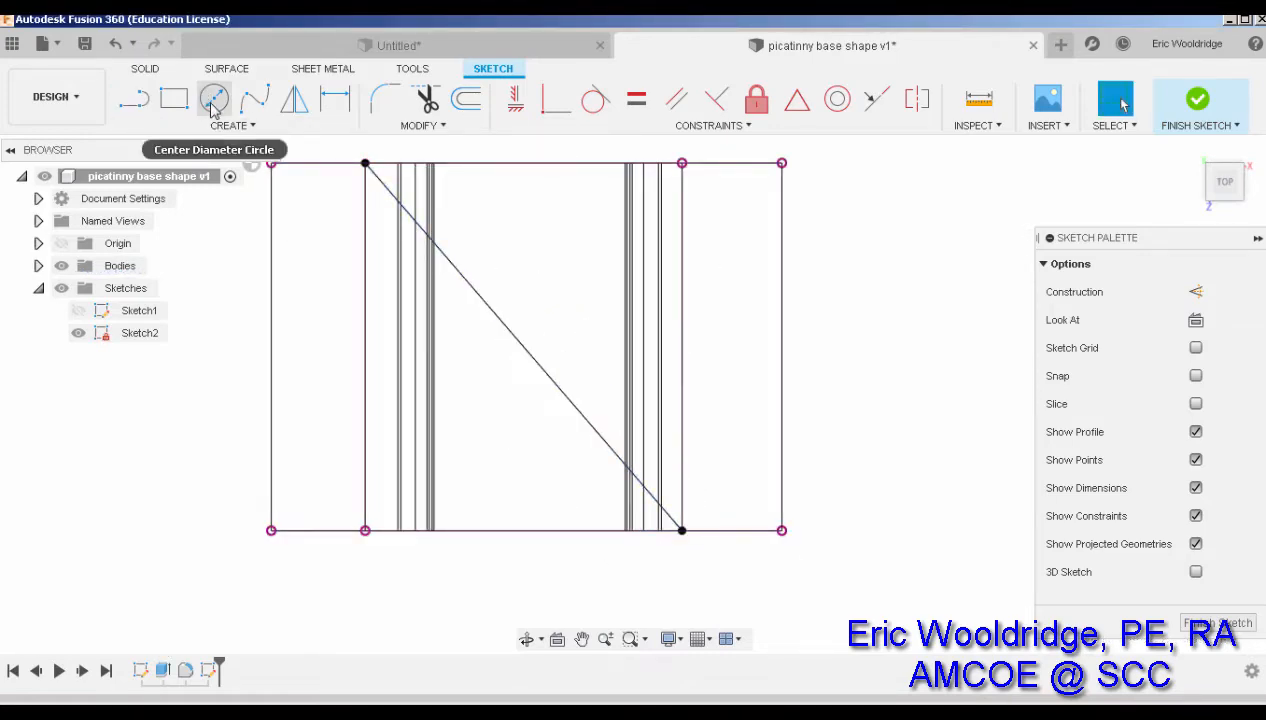
Step: Draw a 5 mm diameter circle centred on the diagonal line's midpoint and finish the sketch
left_click(213, 100)
left_click(523, 346)
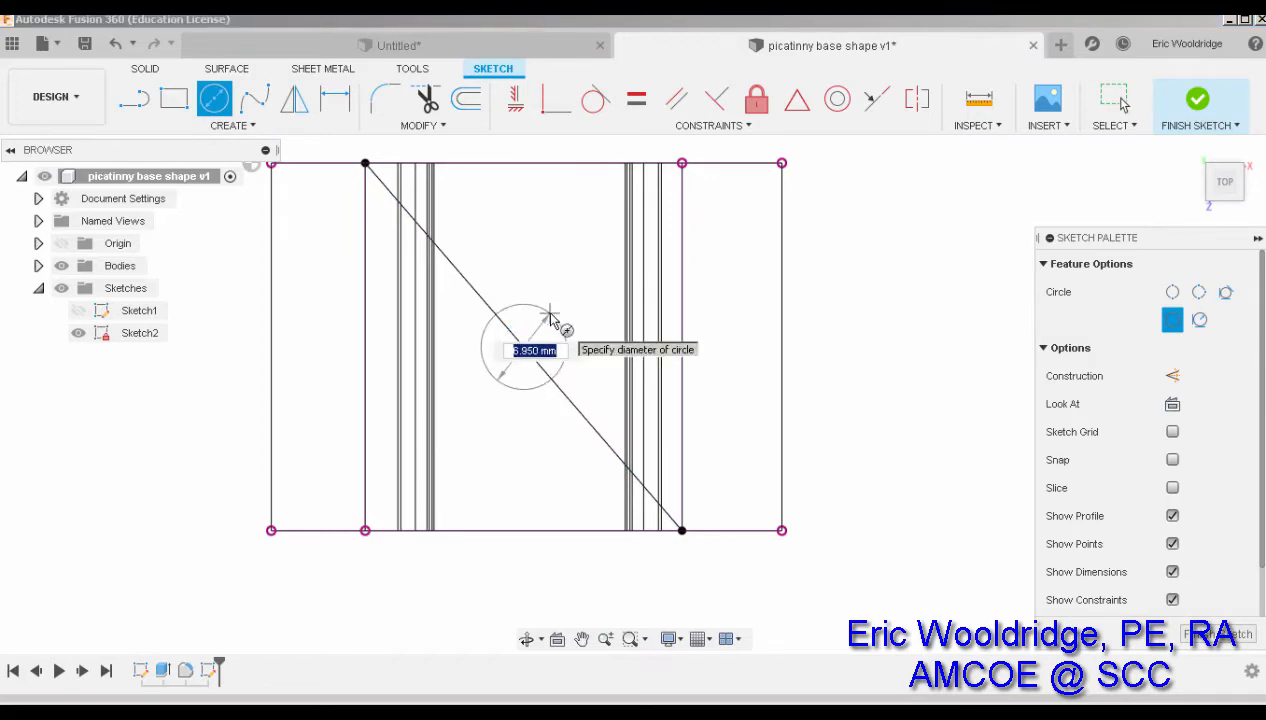
type("5")
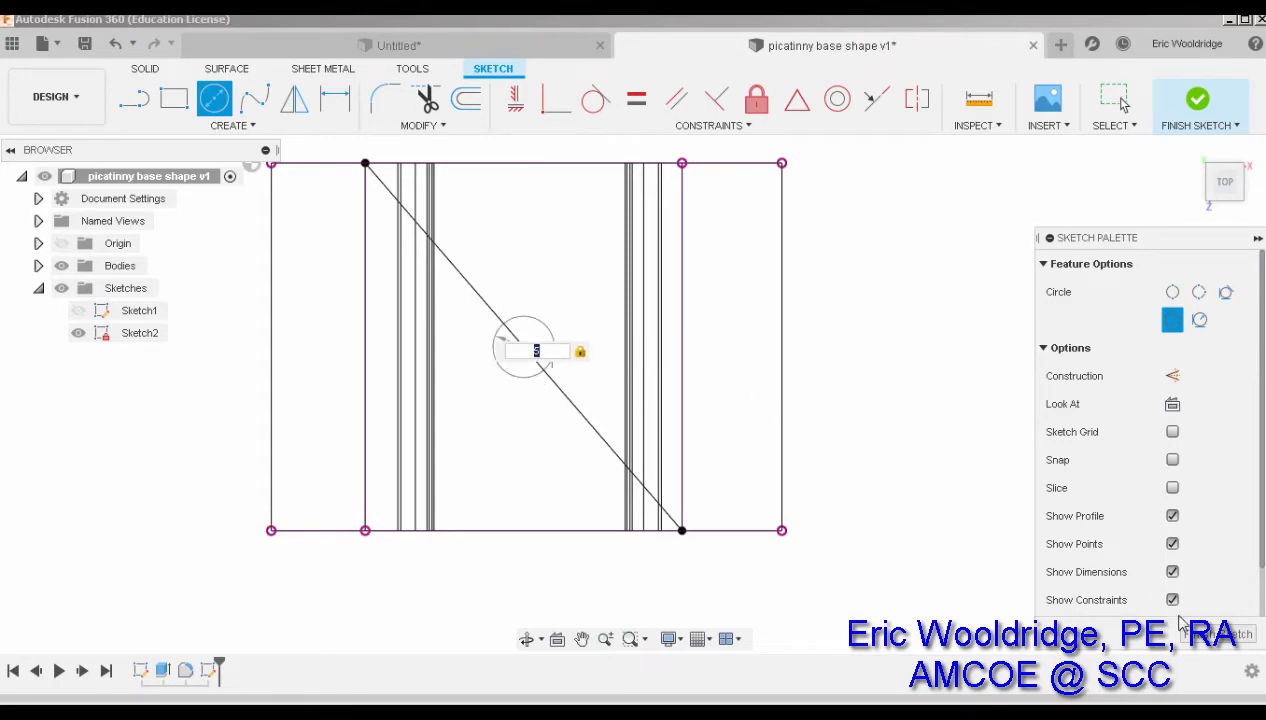
left_click(1215, 634)
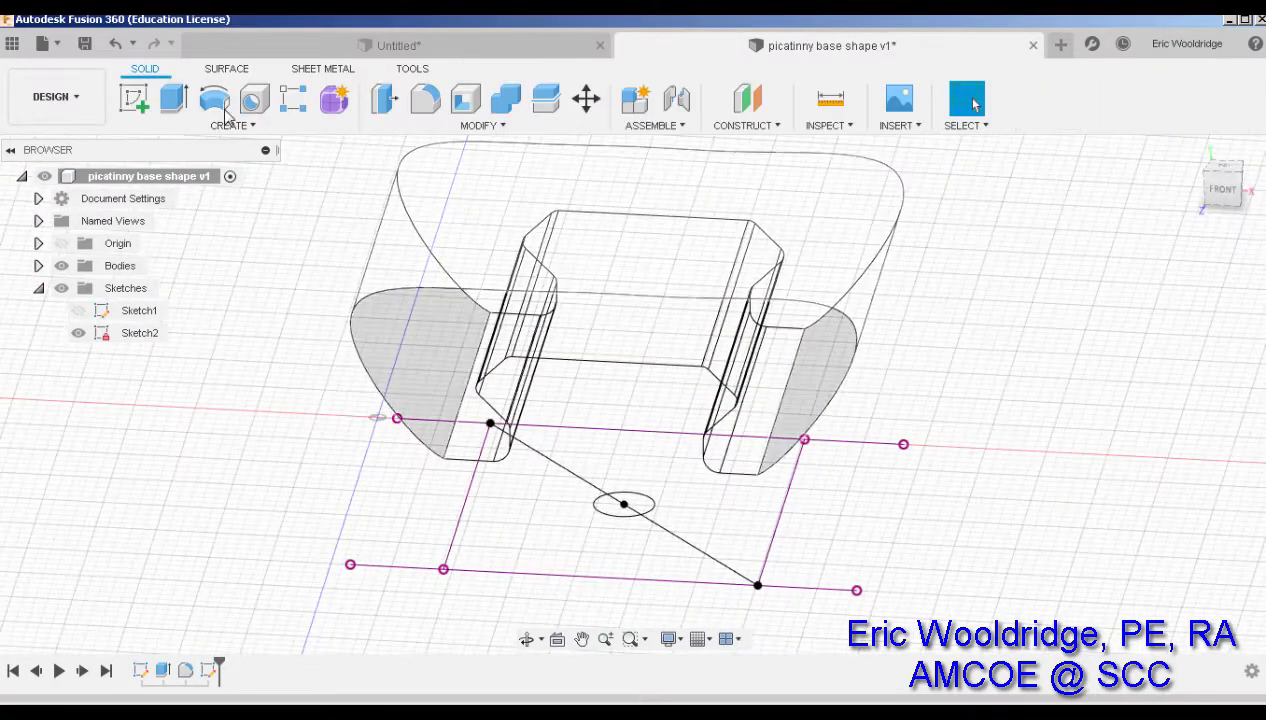
Step: Extrude both halves of the circle upward about 33.3 mm as a cut through the body
left_click(174, 97)
left_click(634, 500)
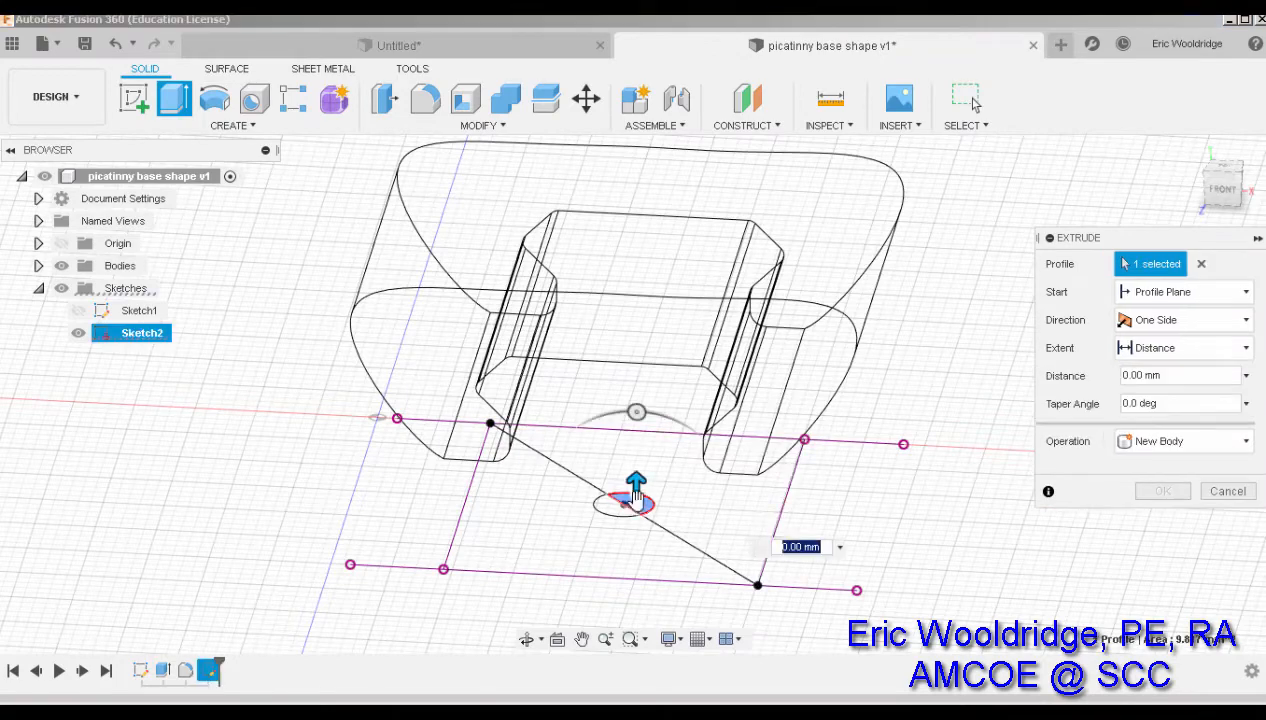
left_click(612, 505)
scroll(614, 487, "down", 2)
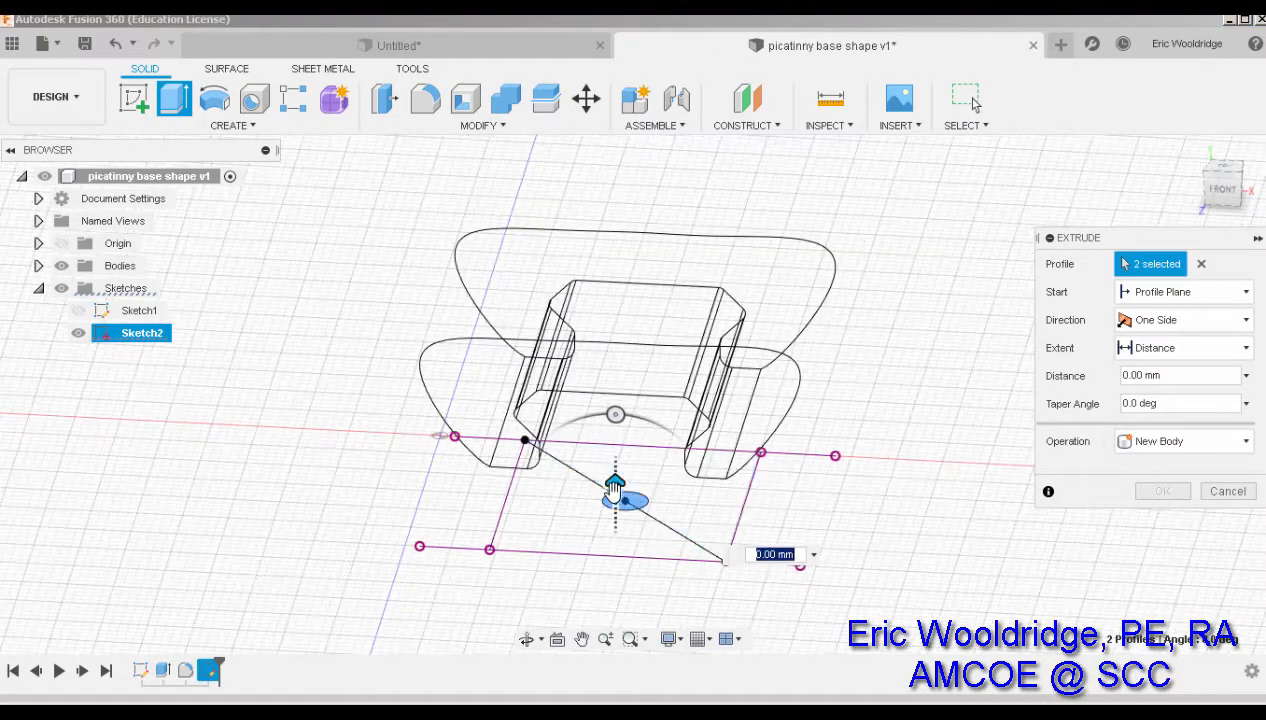
left_click_drag(614, 487, 615, 205)
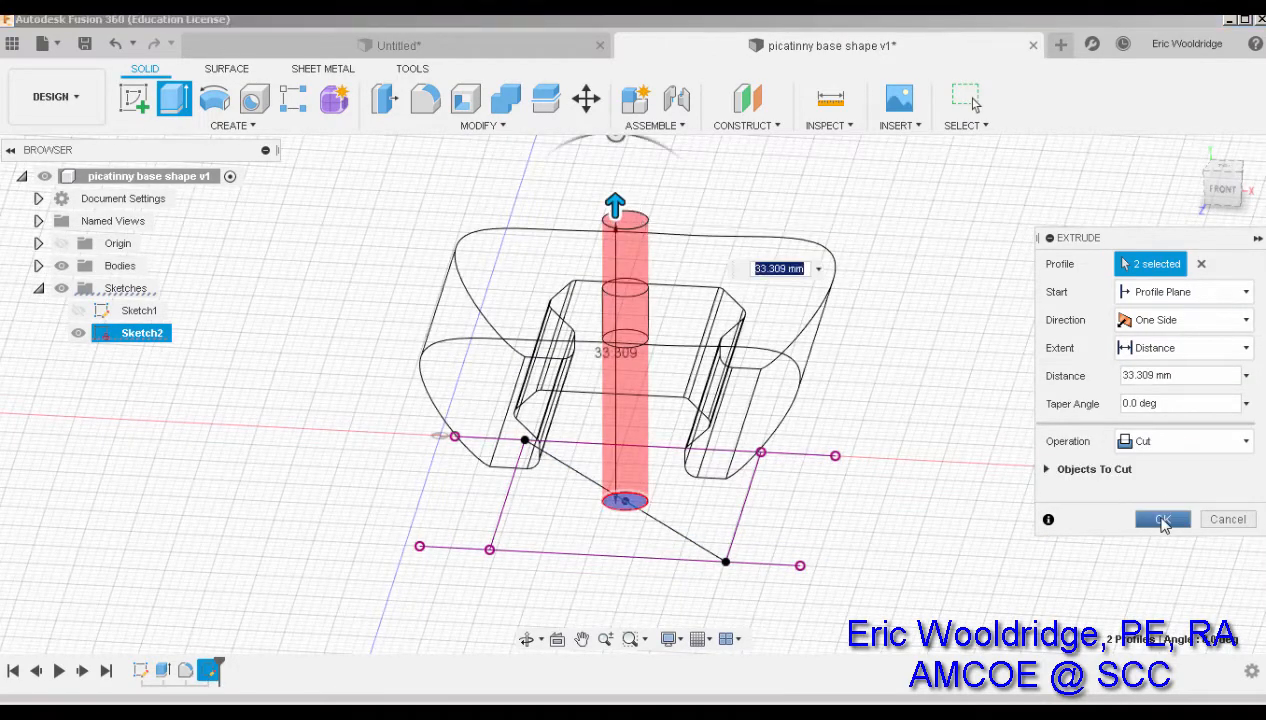
left_click(1163, 521)
Step: Chamfer the upper edge of the through-hole with an equal distance of 2 mm
middle_click_drag(932, 396, 926, 432, "shift")
left_click(480, 125)
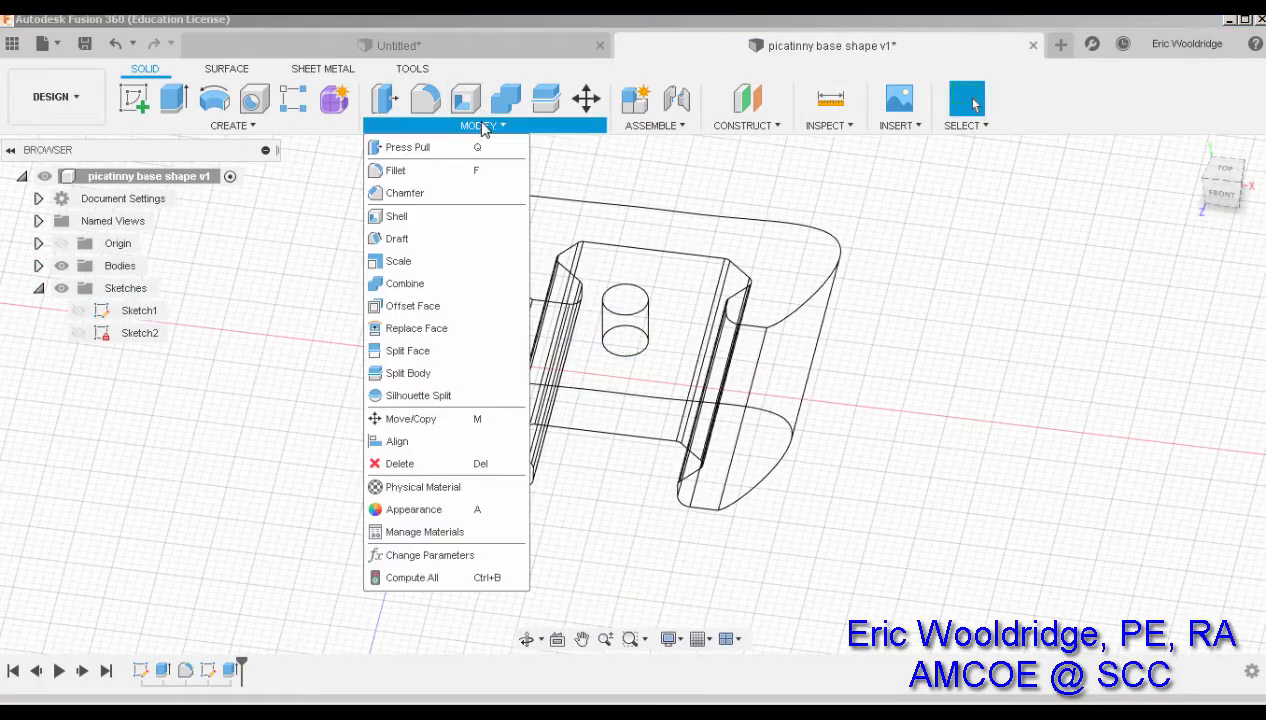
left_click(434, 203)
left_click(626, 287)
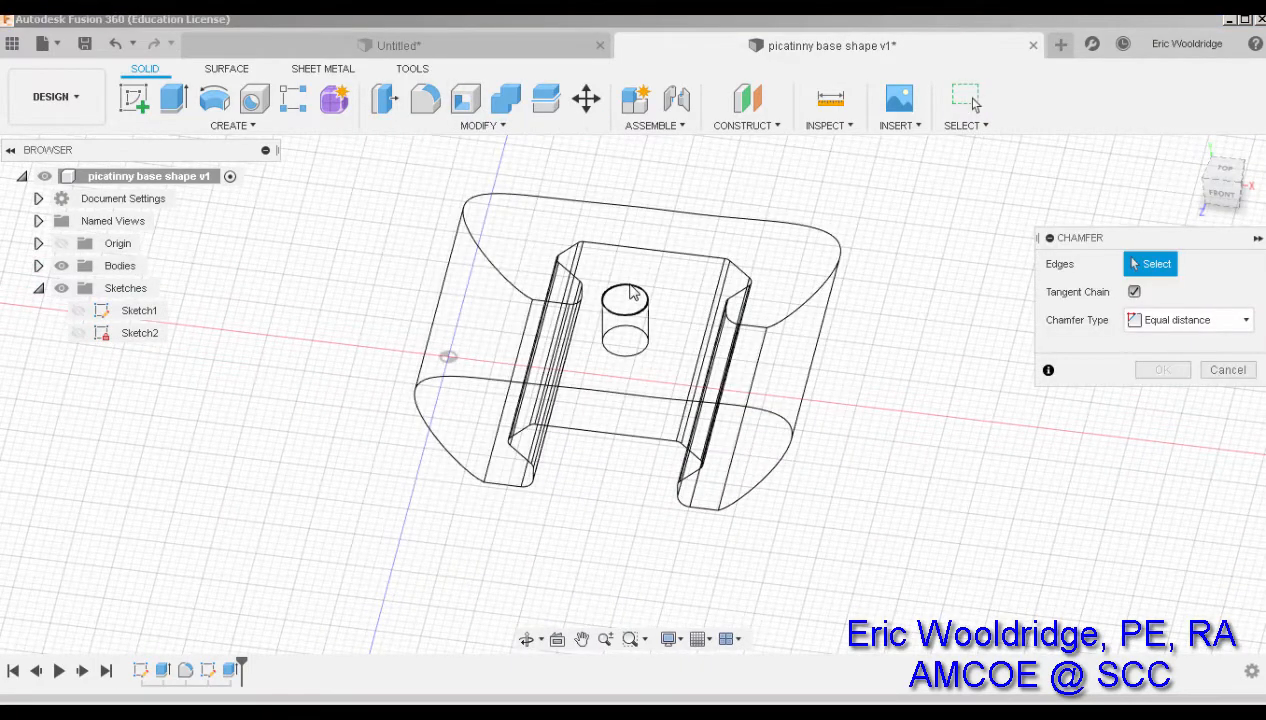
type("2")
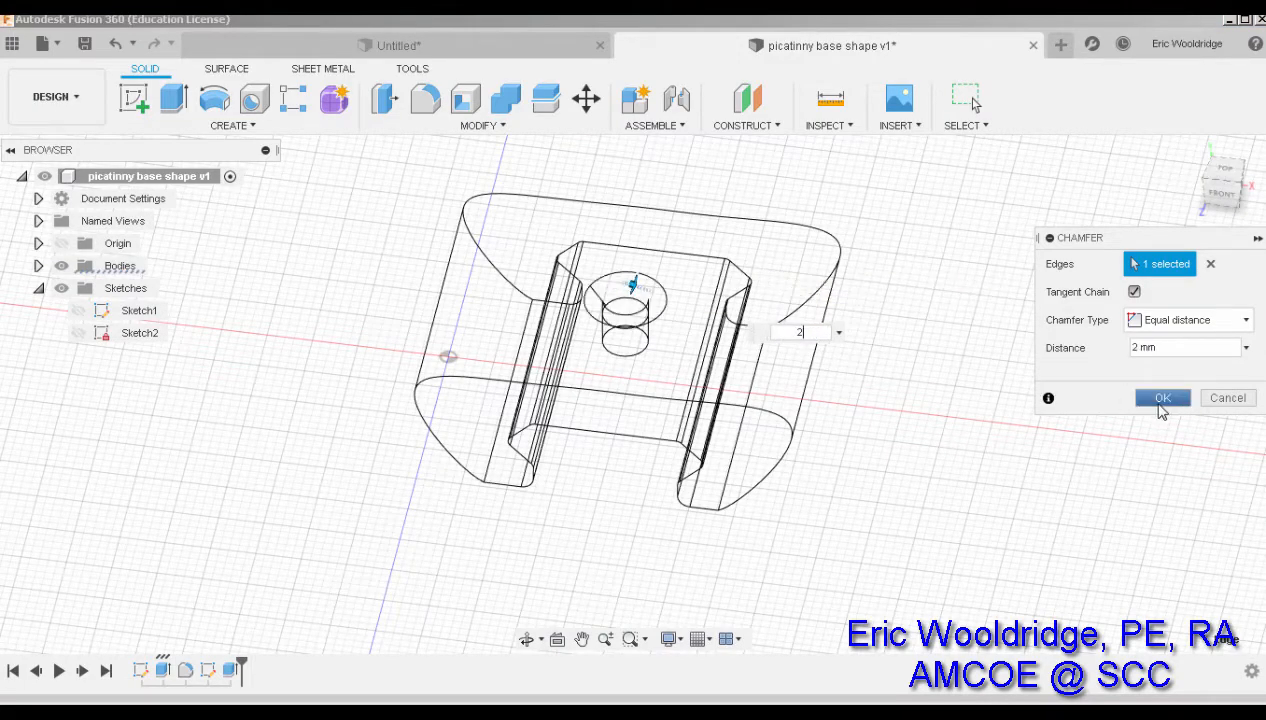
left_click(1158, 400)
Step: Start a new sketch on the front XY plane
middle_click_drag(927, 381, 953, 385, "shift")
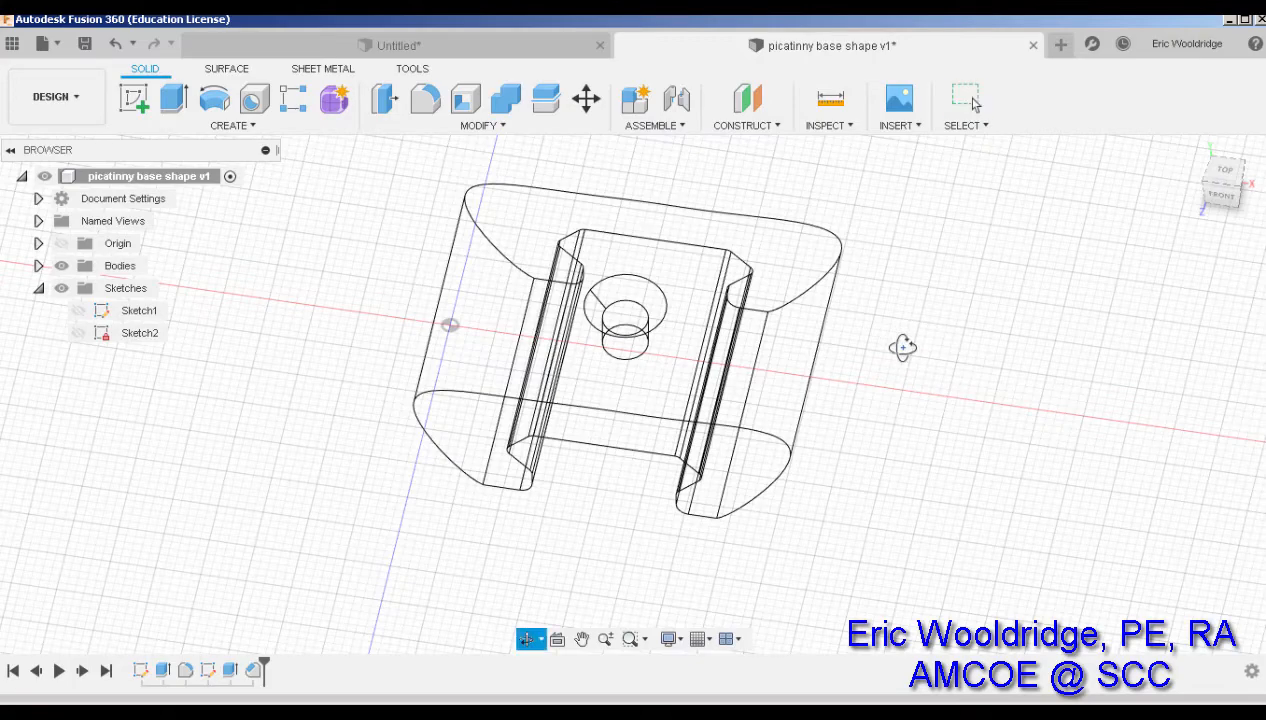
middle_click_drag(899, 348, 876, 280, "shift")
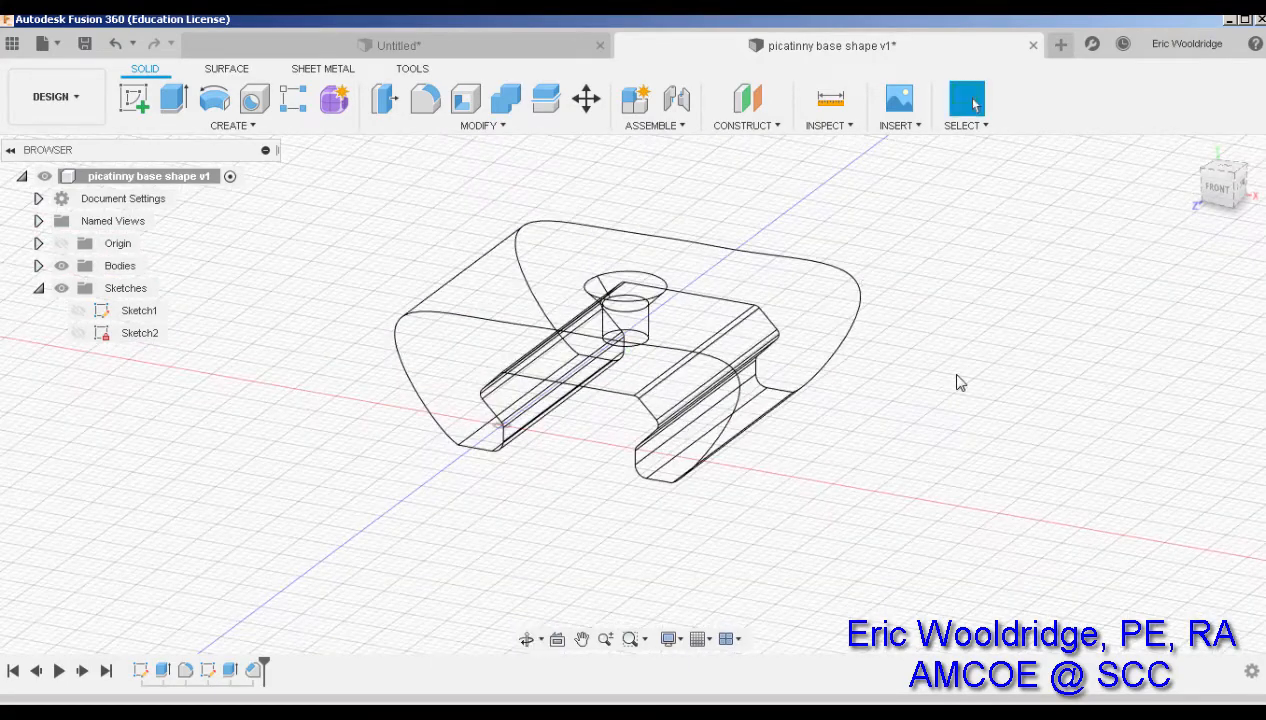
scroll(958, 383, "down", 4)
middle_click_drag(947, 370, 806, 395)
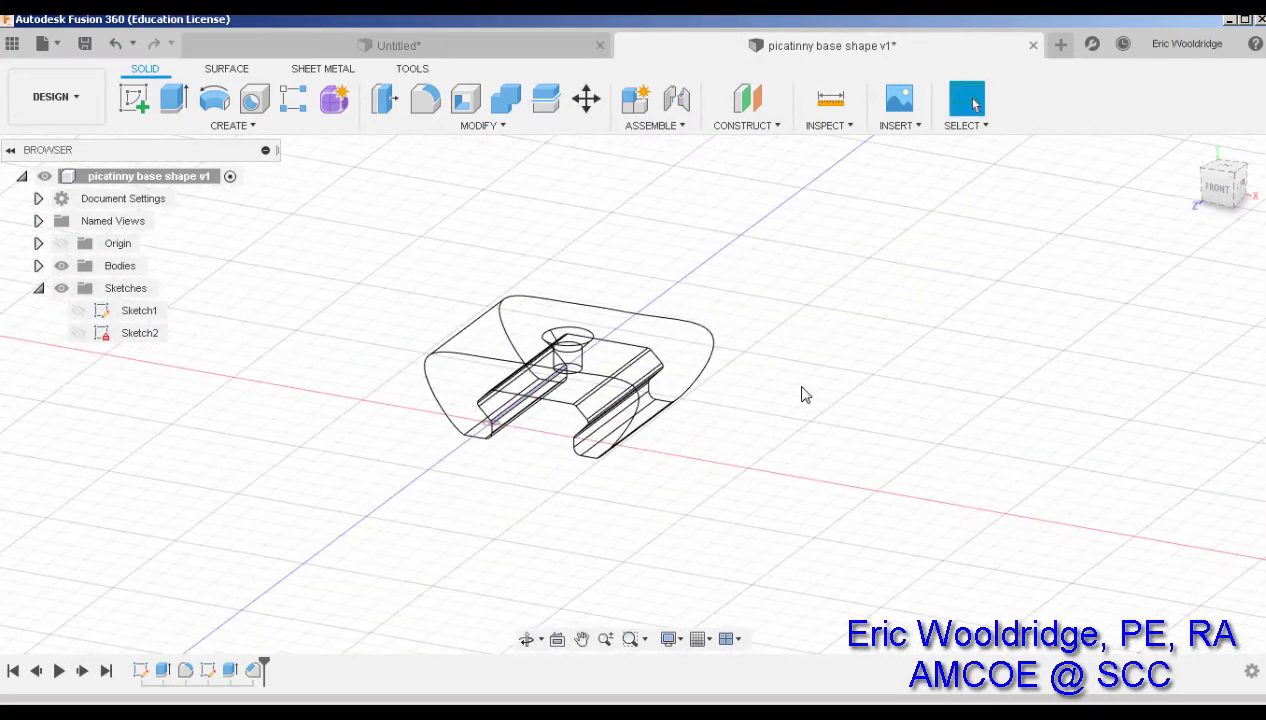
left_click(142, 100)
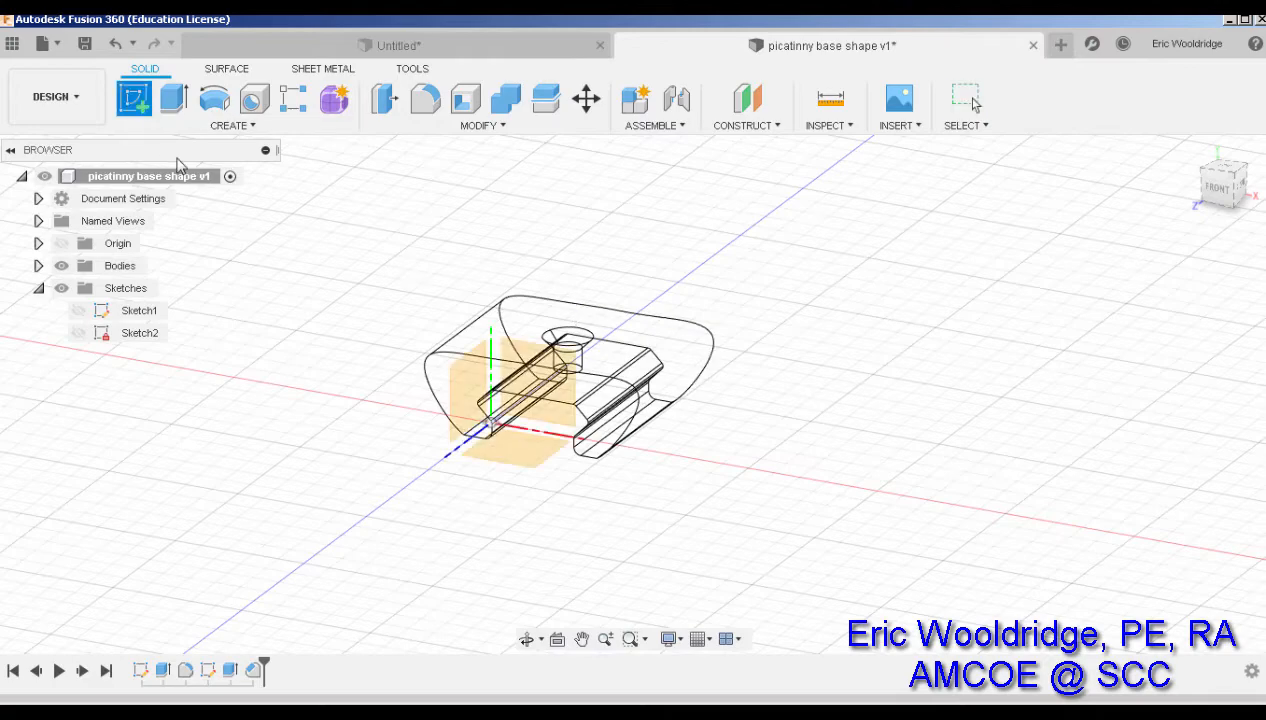
left_click(416, 373)
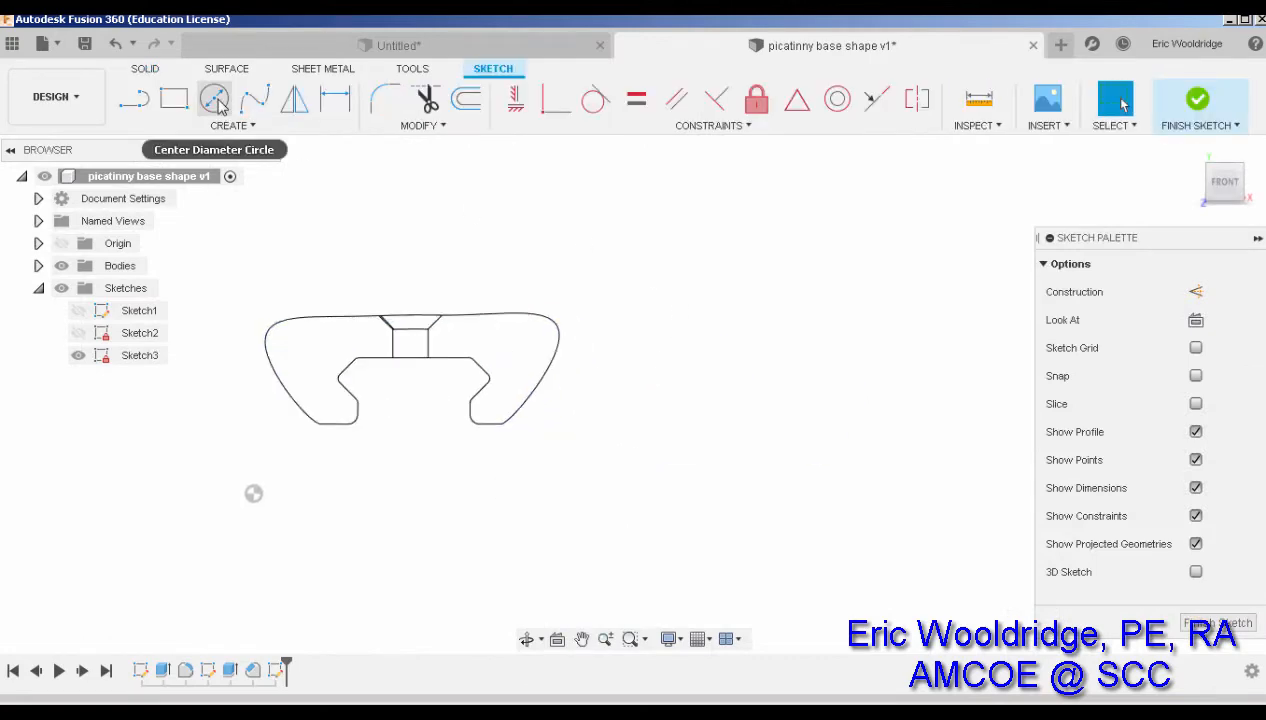
Step: Draw four circles about 8 to 11 mm in diameter beside the body, centred on the corners of a rectangle about 38 by 31 mm
left_click(215, 100)
left_click(781, 258)
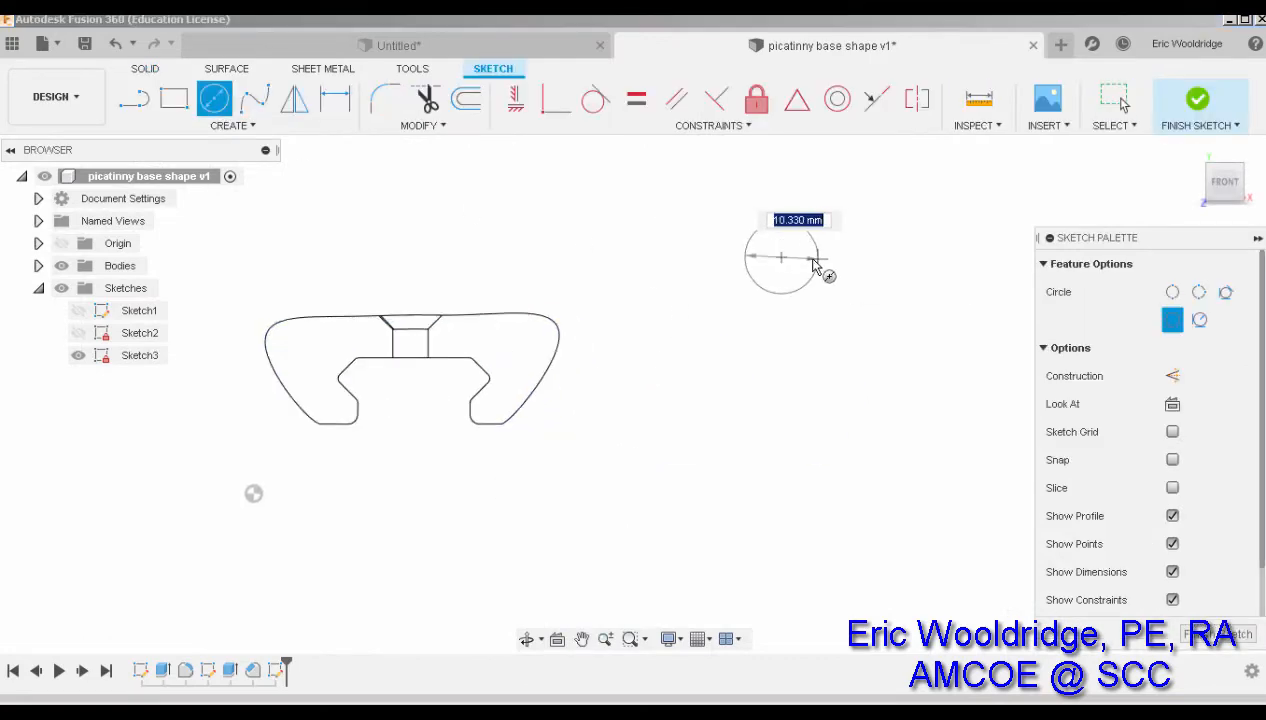
left_click(812, 260)
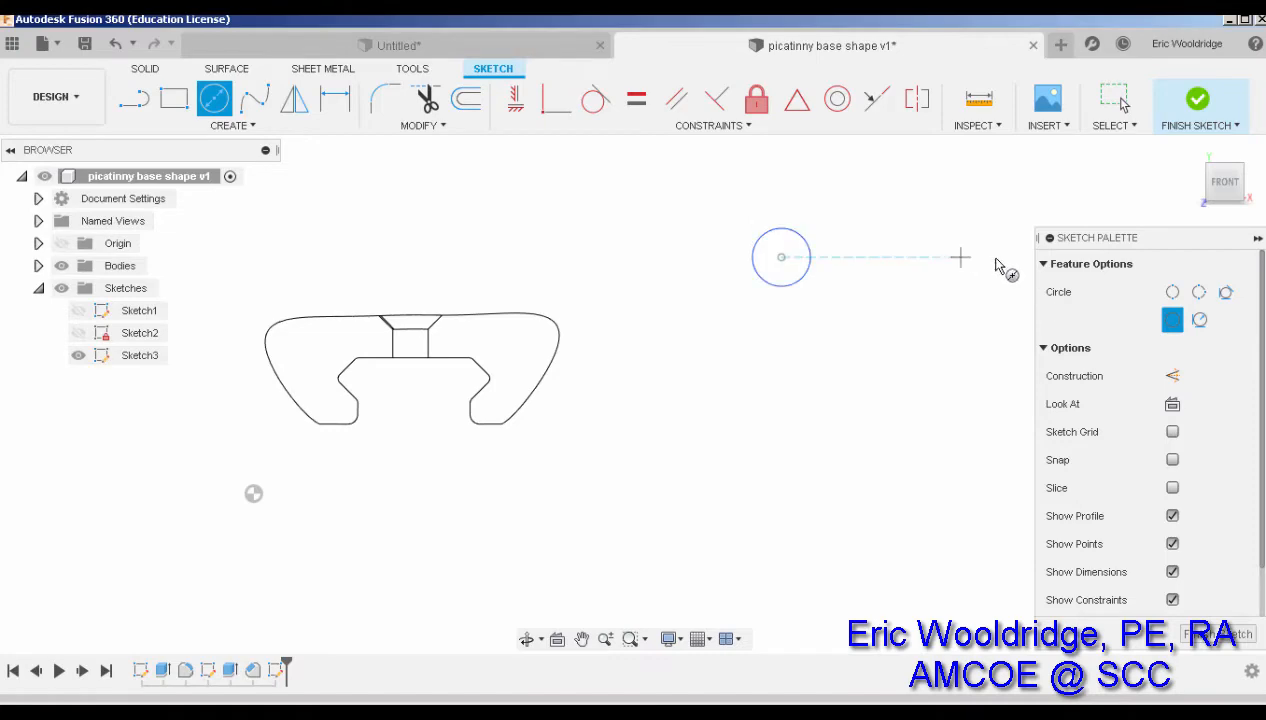
middle_click_drag(898, 262, 763, 262)
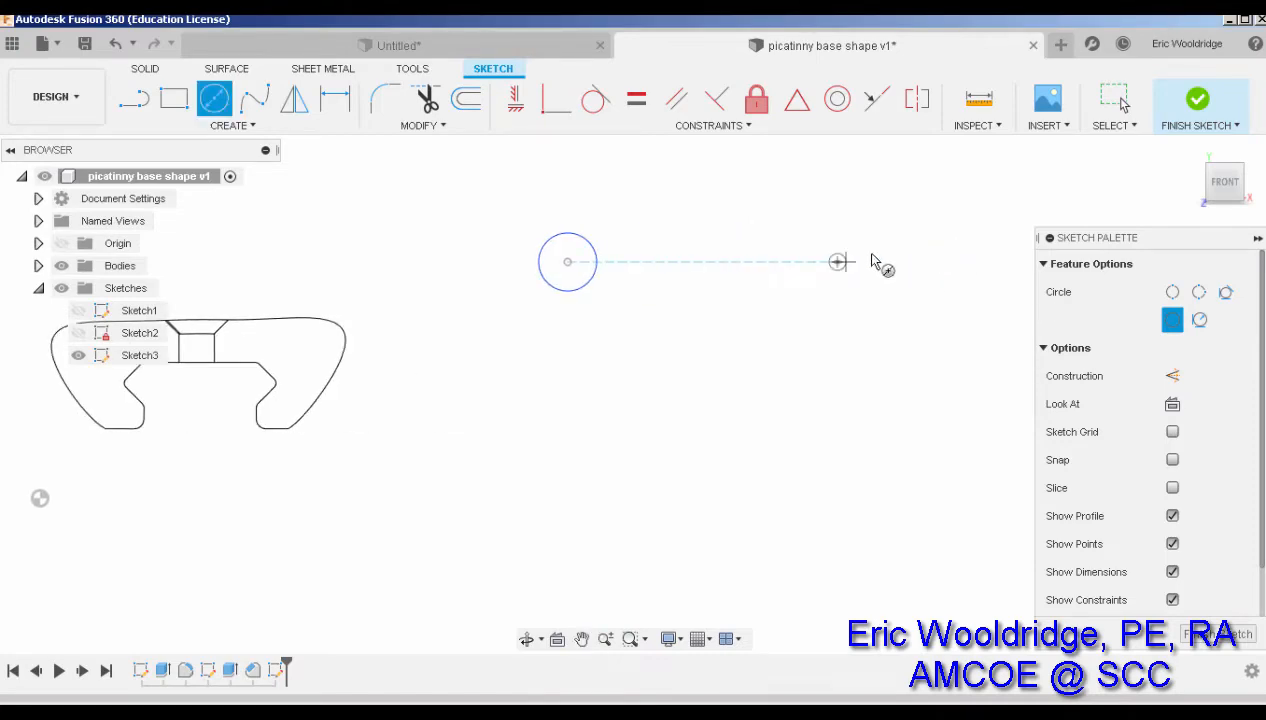
left_click(837, 262)
left_click(872, 264)
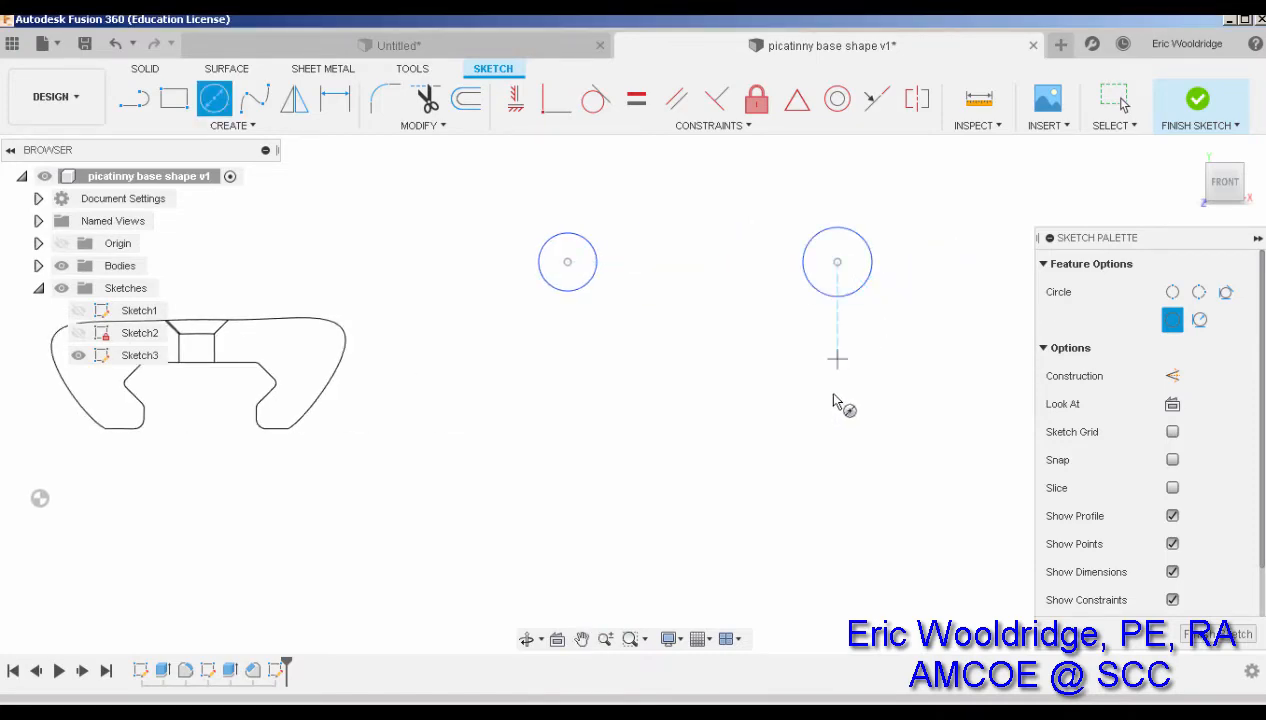
left_click(837, 481)
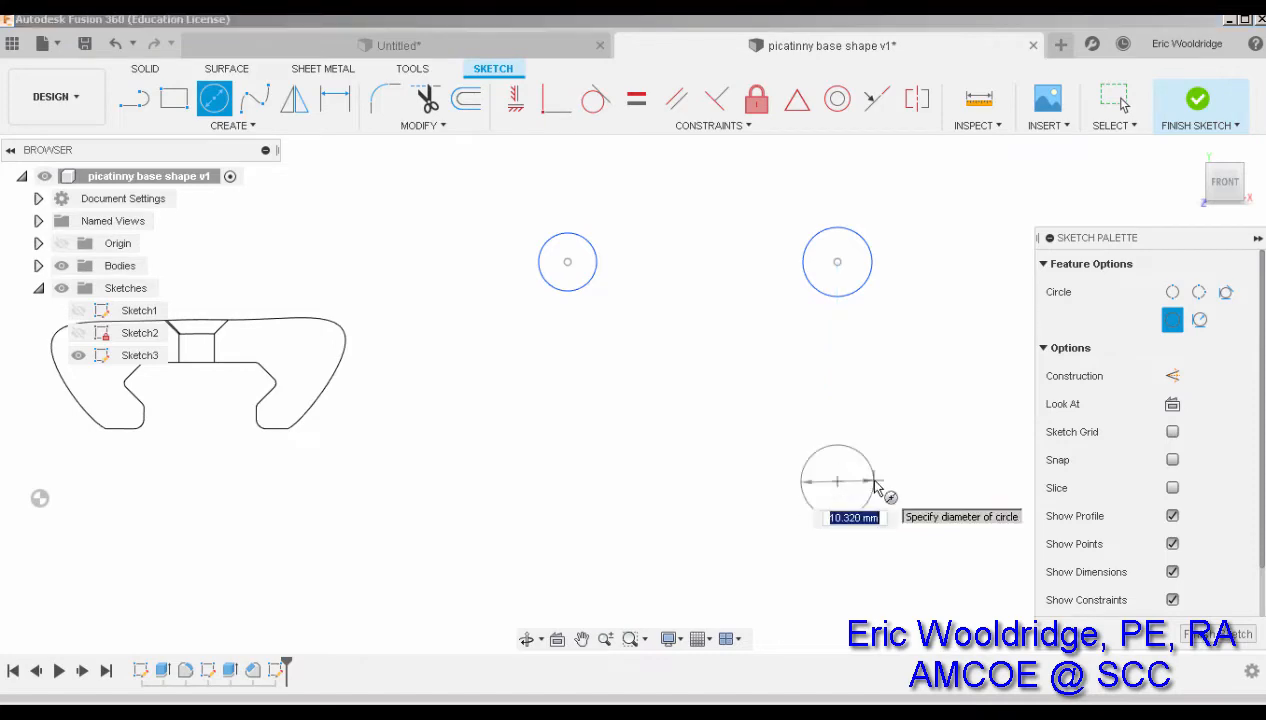
left_click(871, 484)
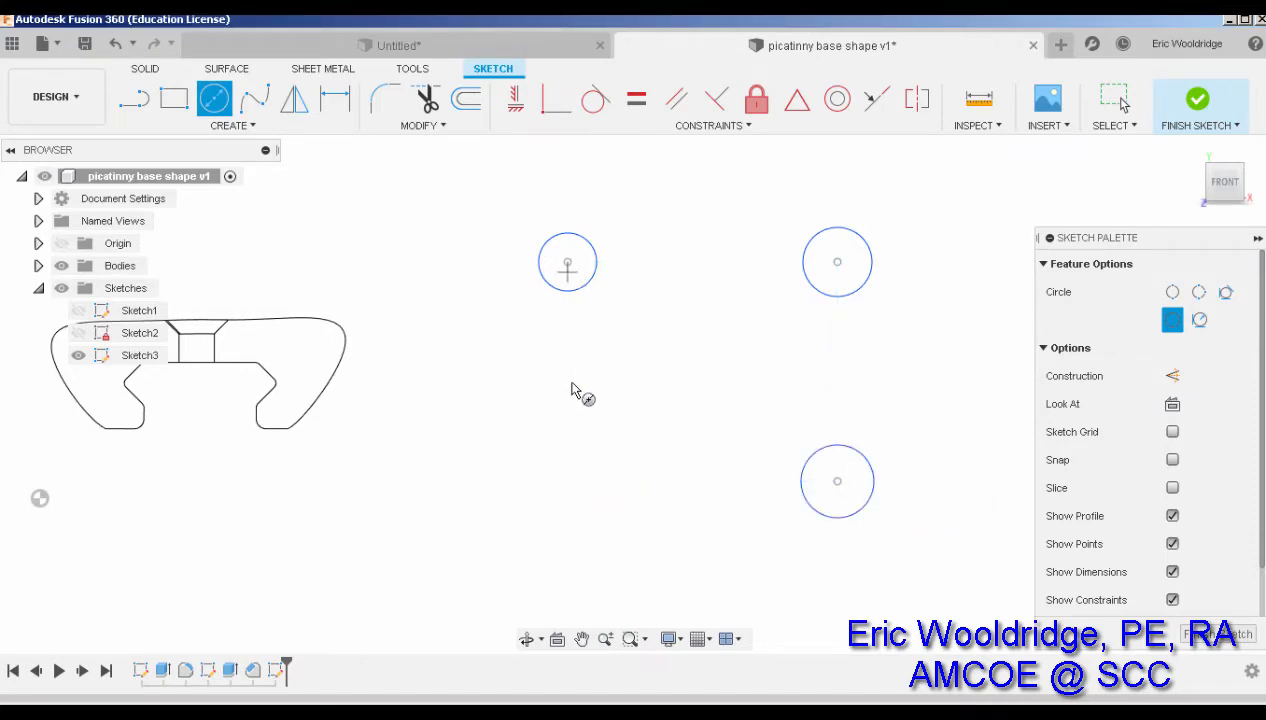
left_click(567, 481)
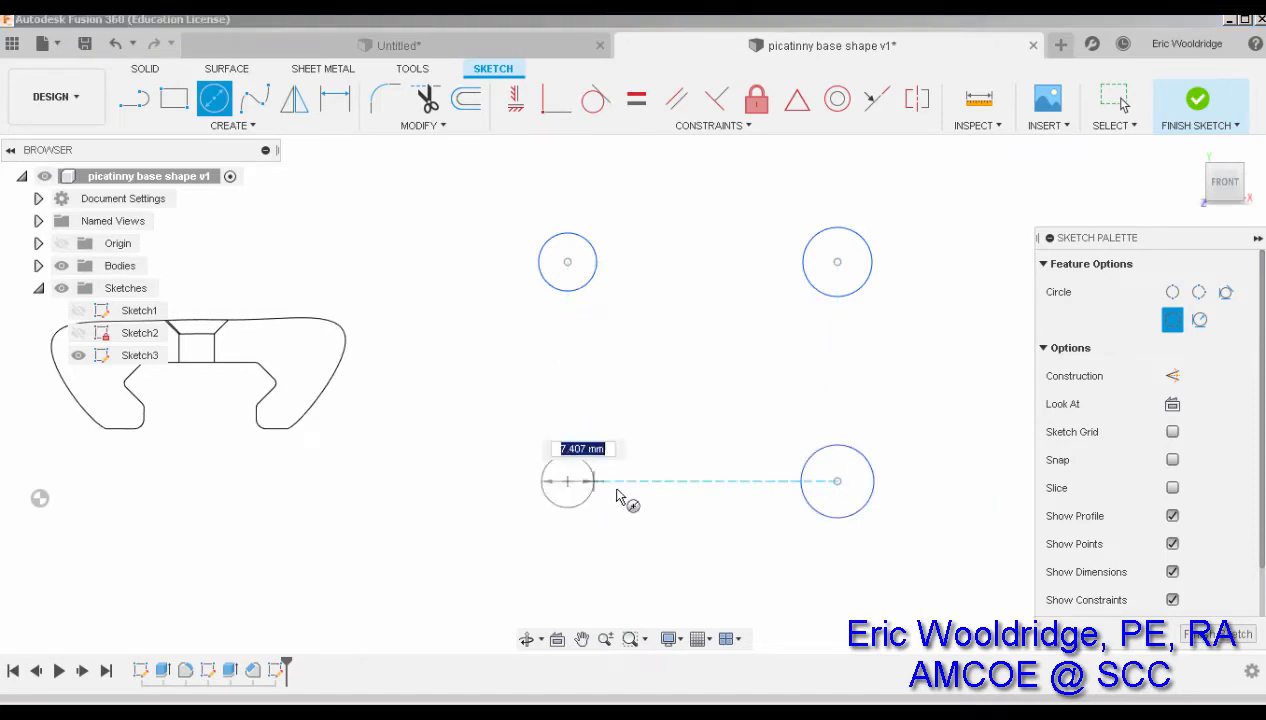
left_click(612, 500)
Step: Dimension the horizontal spacing between the upper two circle centres and the vertical spacing between the right two
key("d")
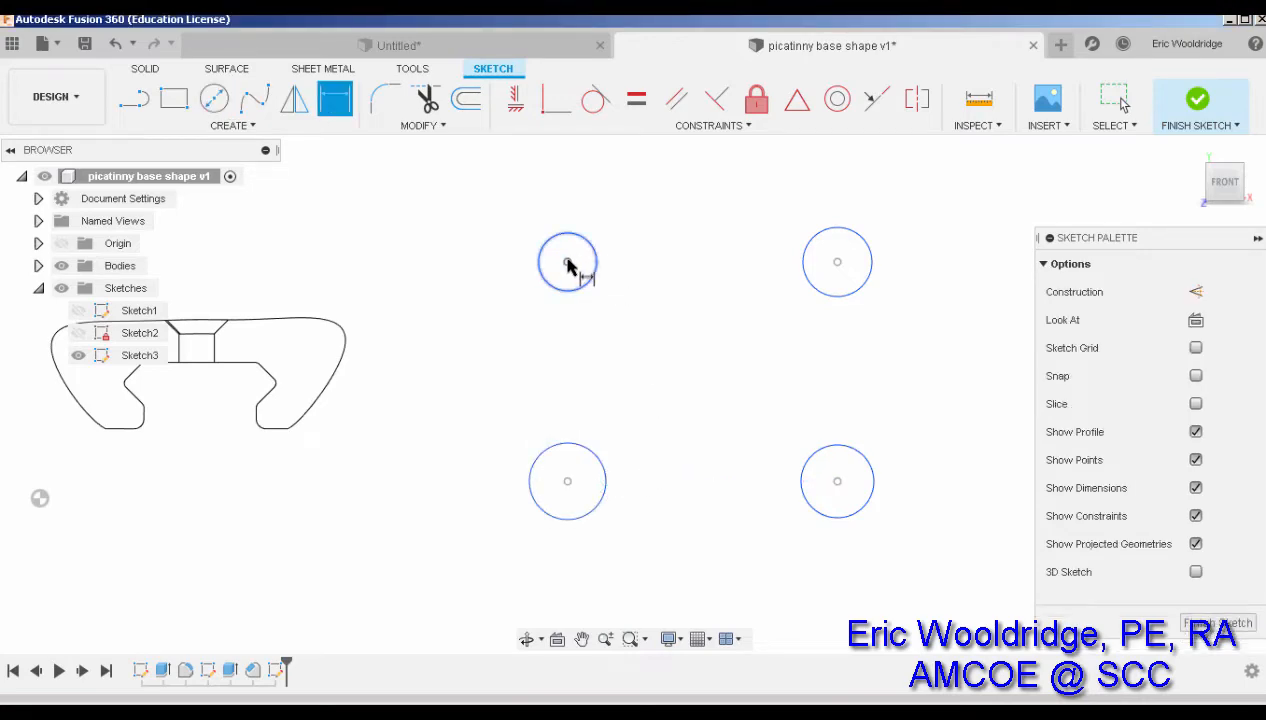
left_click(567, 262)
left_click(837, 262)
left_click(758, 174)
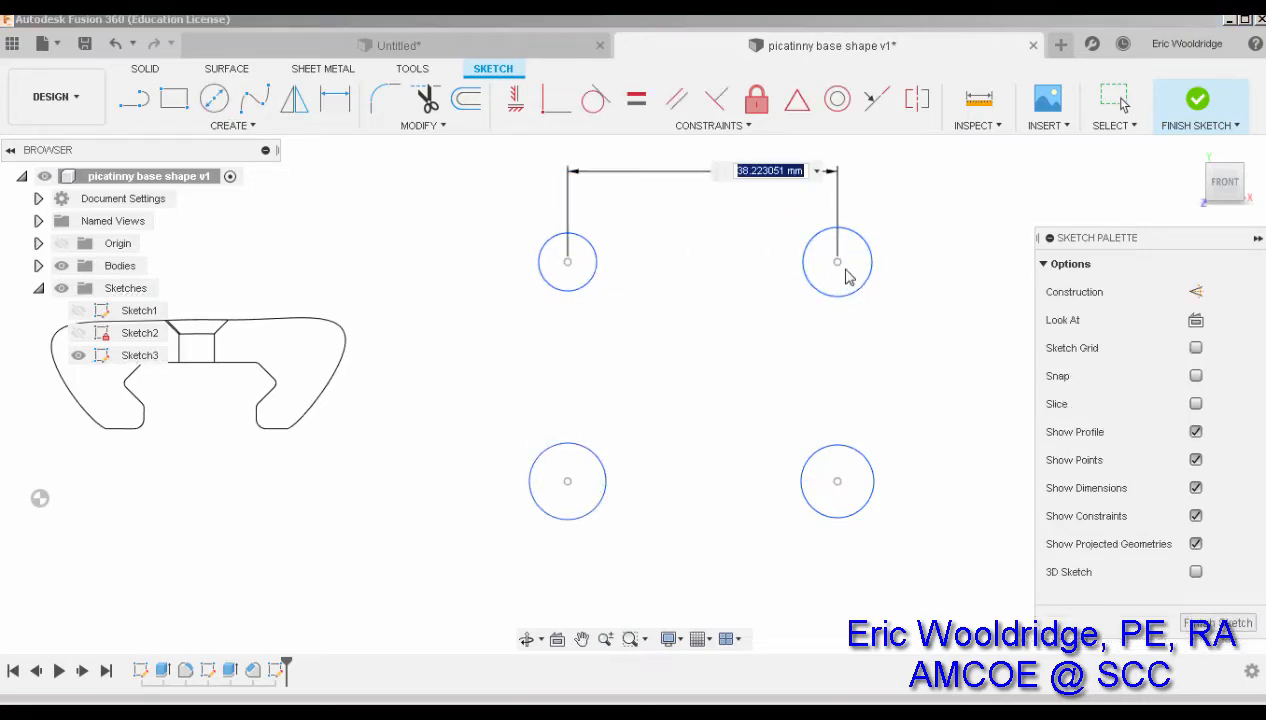
key("Return")
left_click(837, 262)
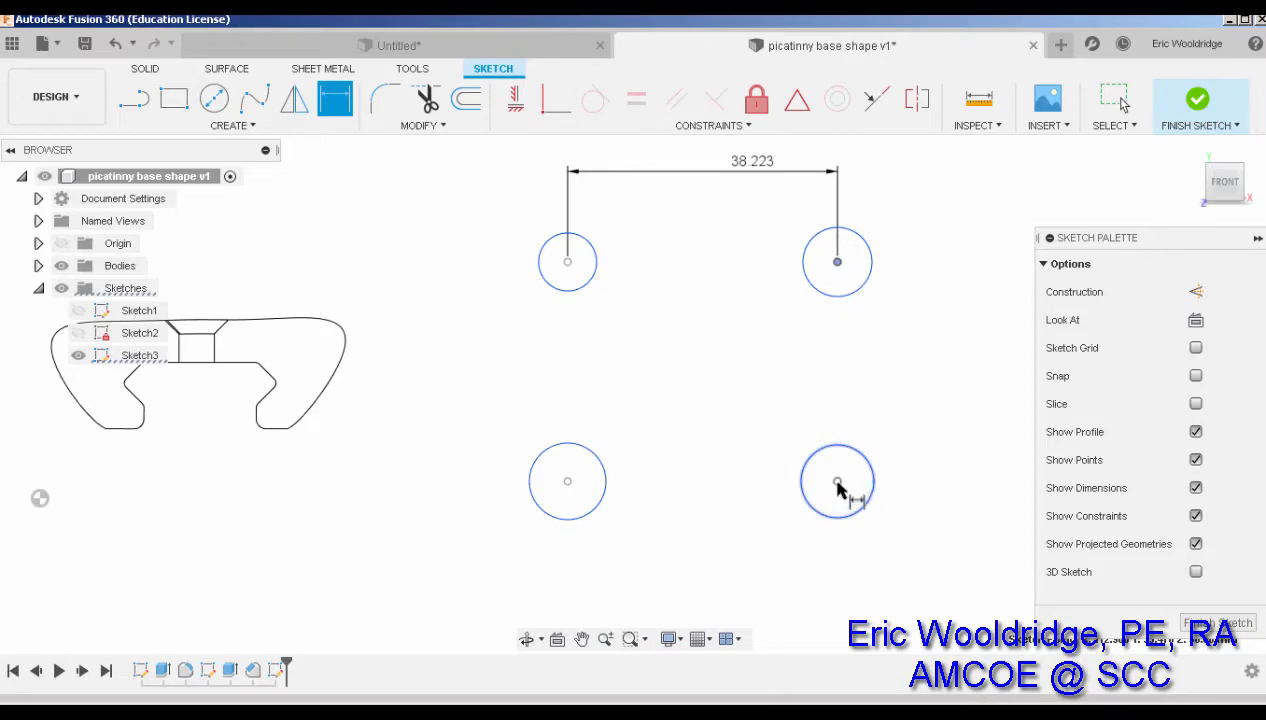
left_click(837, 481)
left_click(950, 410)
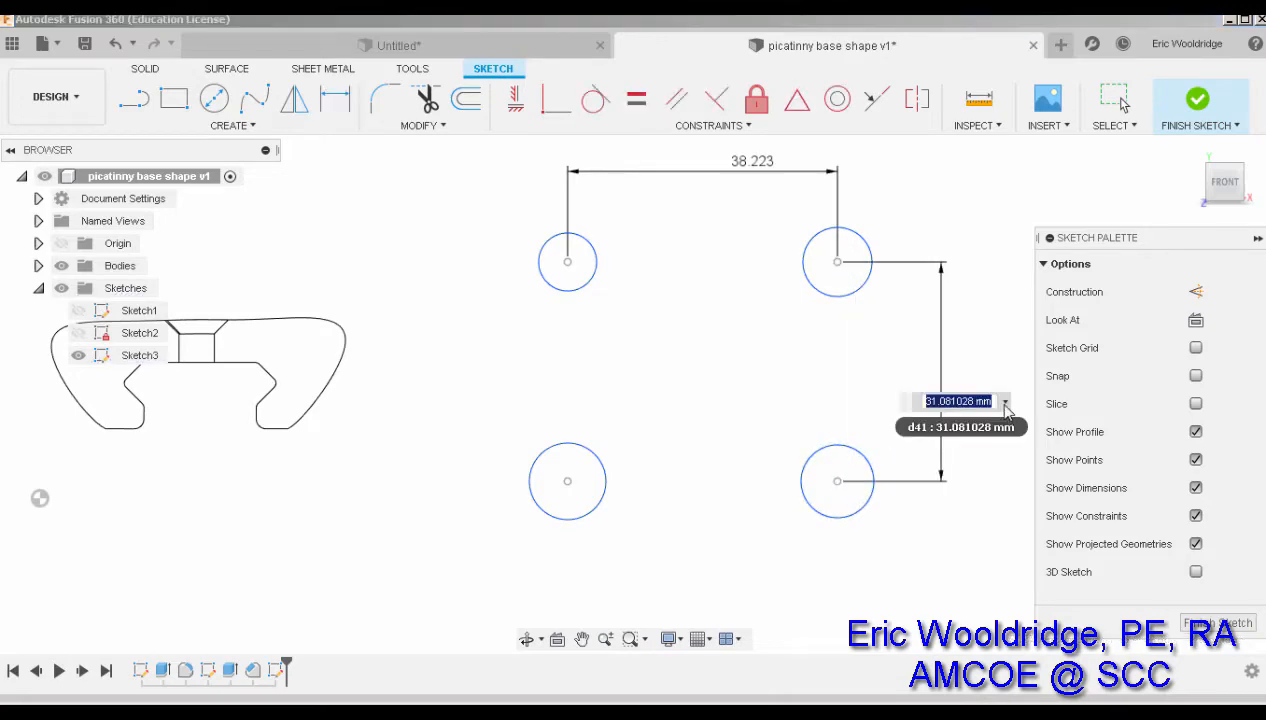
key("Return")
Step: Dimension the lower right circle with a diameter of 5 mm
left_click(868, 465)
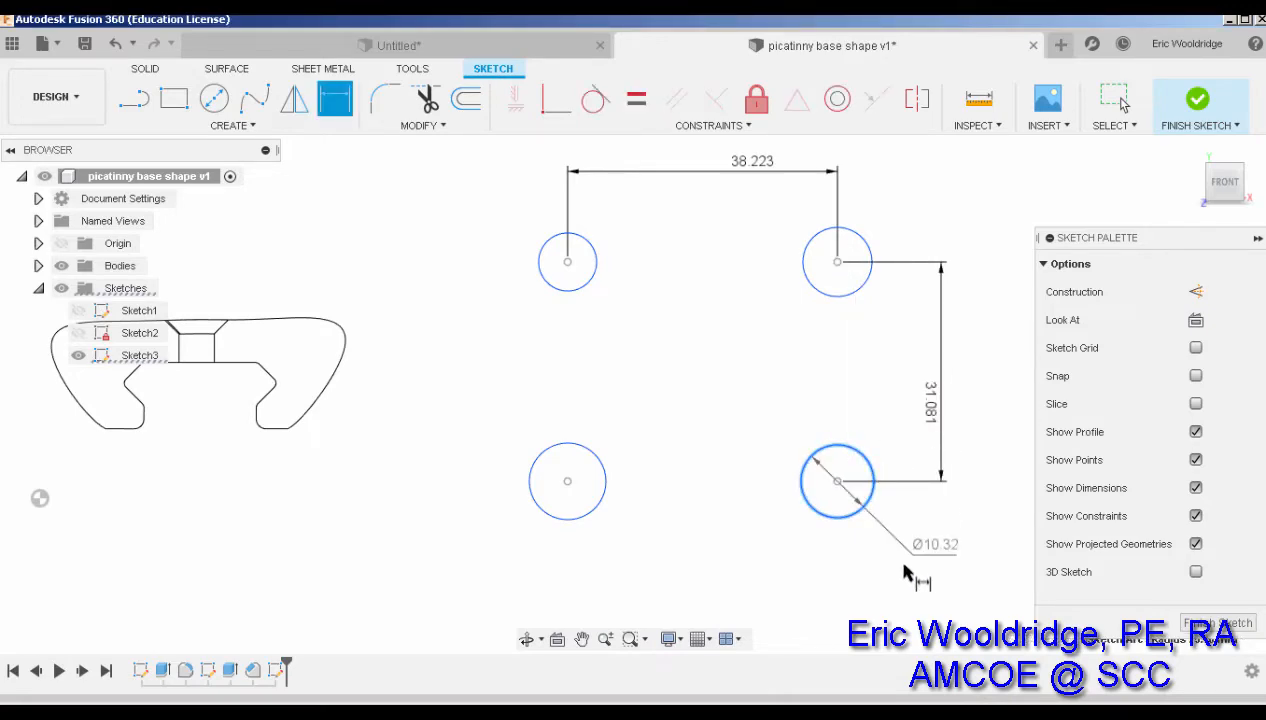
left_click(903, 572)
type("5")
key("Return")
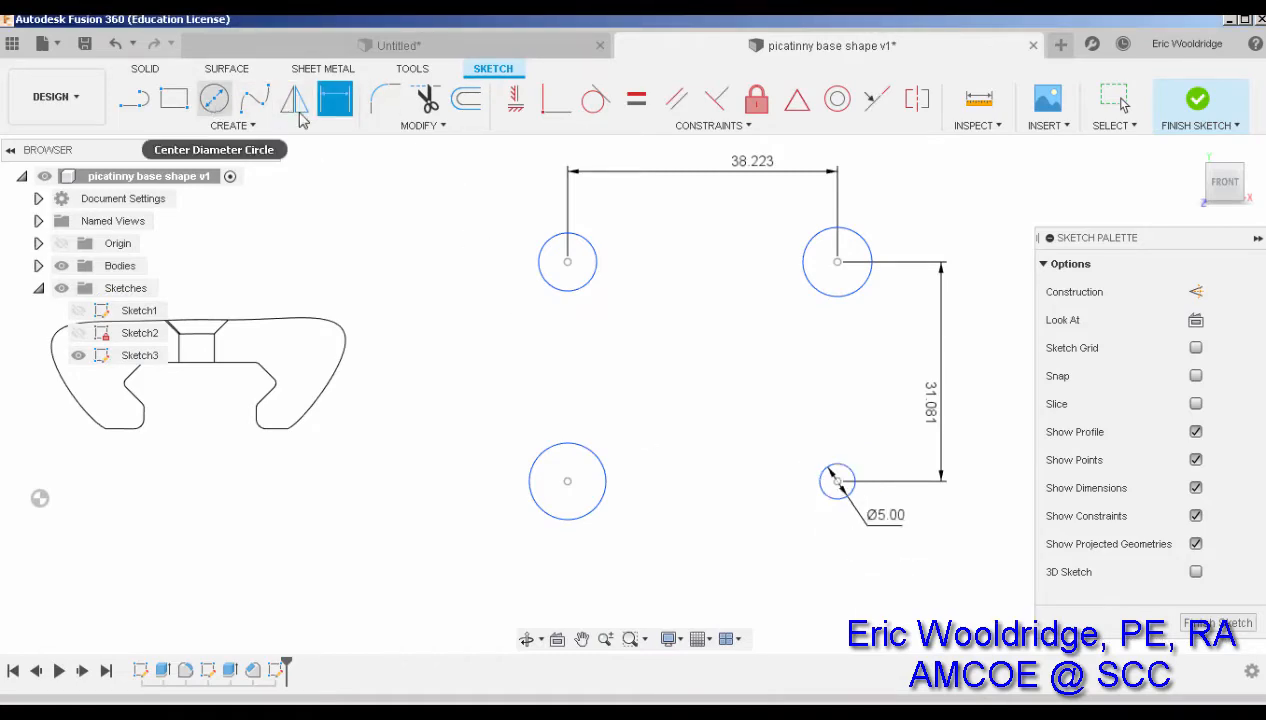
Step: Dimension the diameters of the other three circles, linking each one to the lower right circle's diameter parameter d42
left_click(585, 288)
left_click(680, 378)
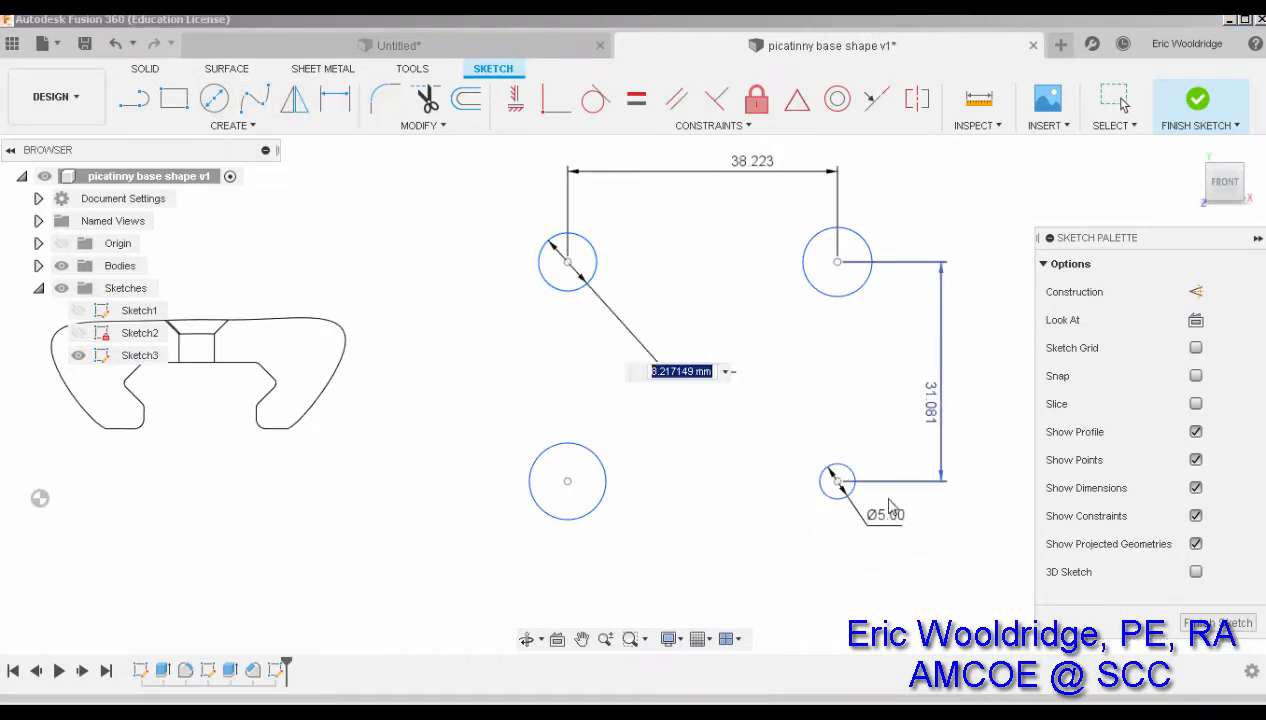
type("d42")
key("Return")
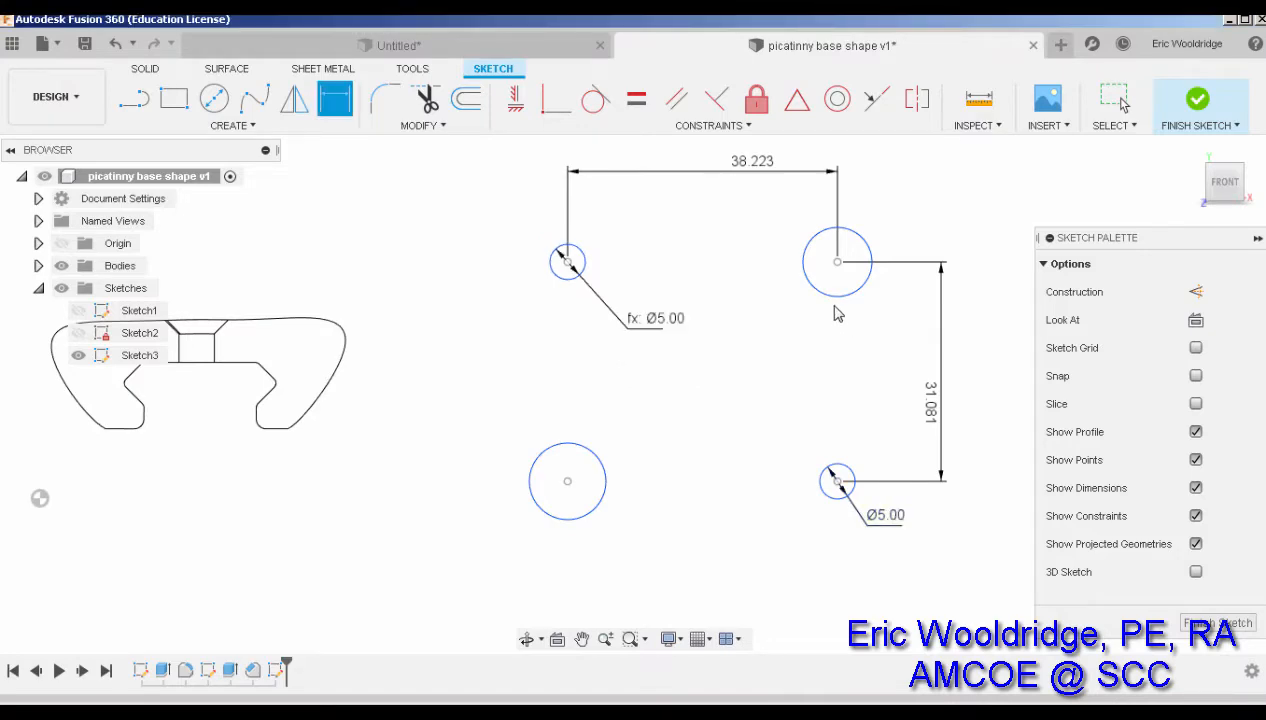
left_click(836, 297)
left_click(805, 340)
type("d42")
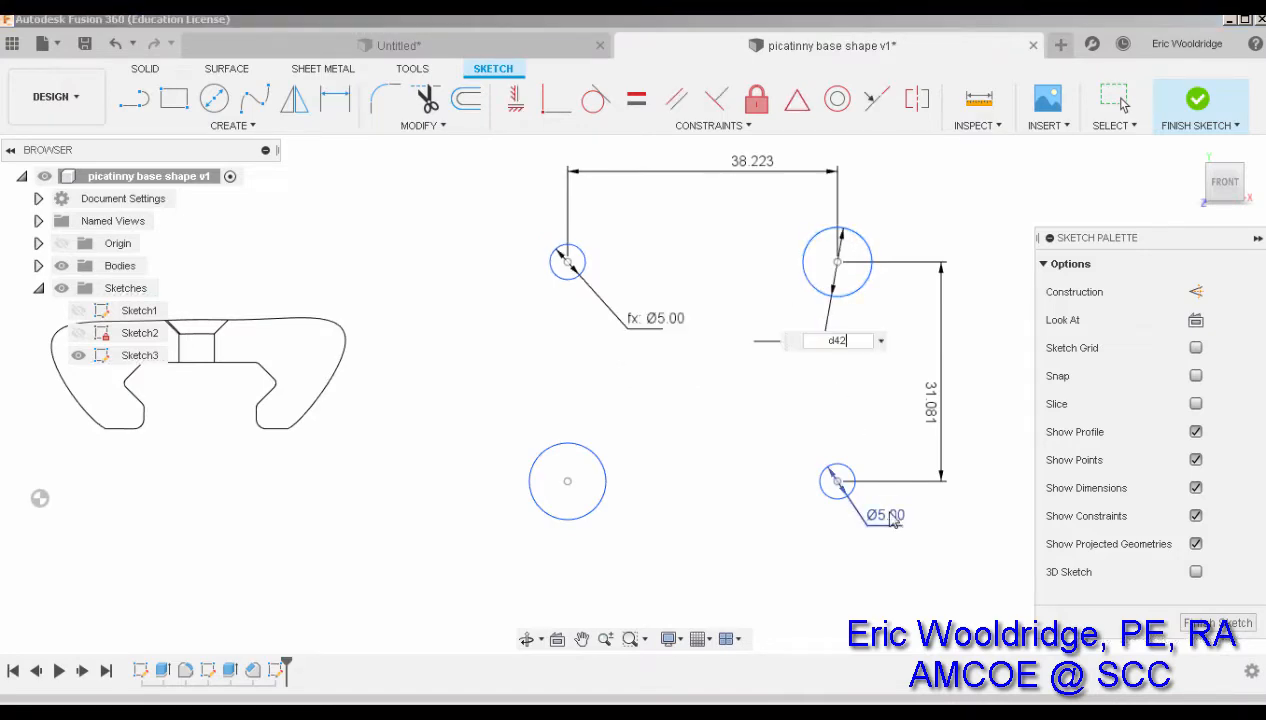
key("Return")
left_click(605, 483)
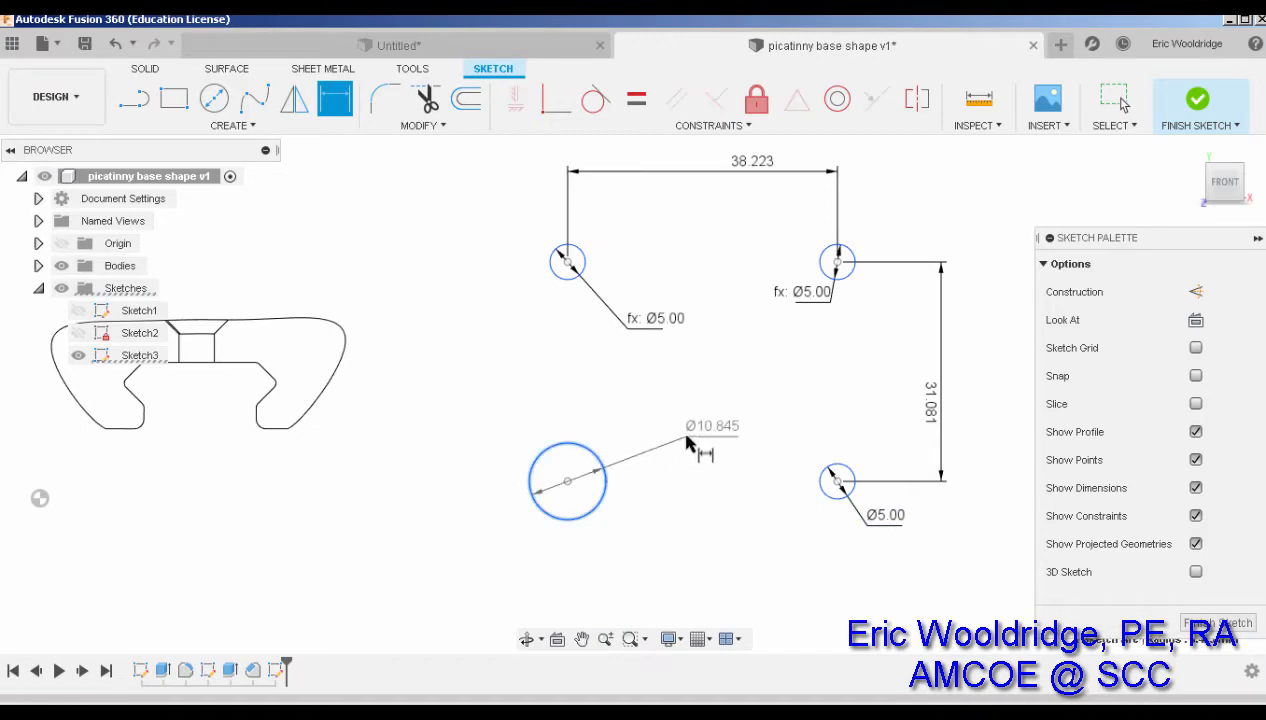
left_click(690, 438)
type("d42")
key("Return")
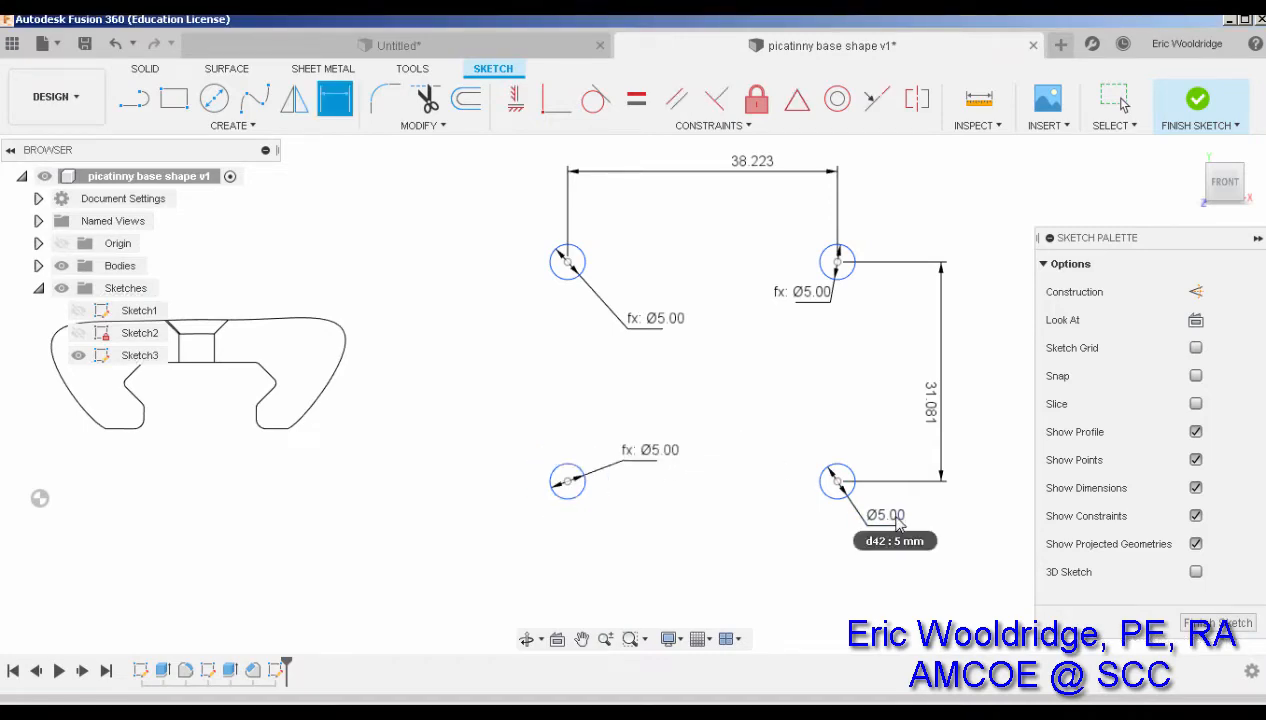
Step: Set the horizontal spacing of the upper circles to 38 mm and the vertical spacing of the right circles to 25 mm
middle_click_drag(722, 386, 720, 387)
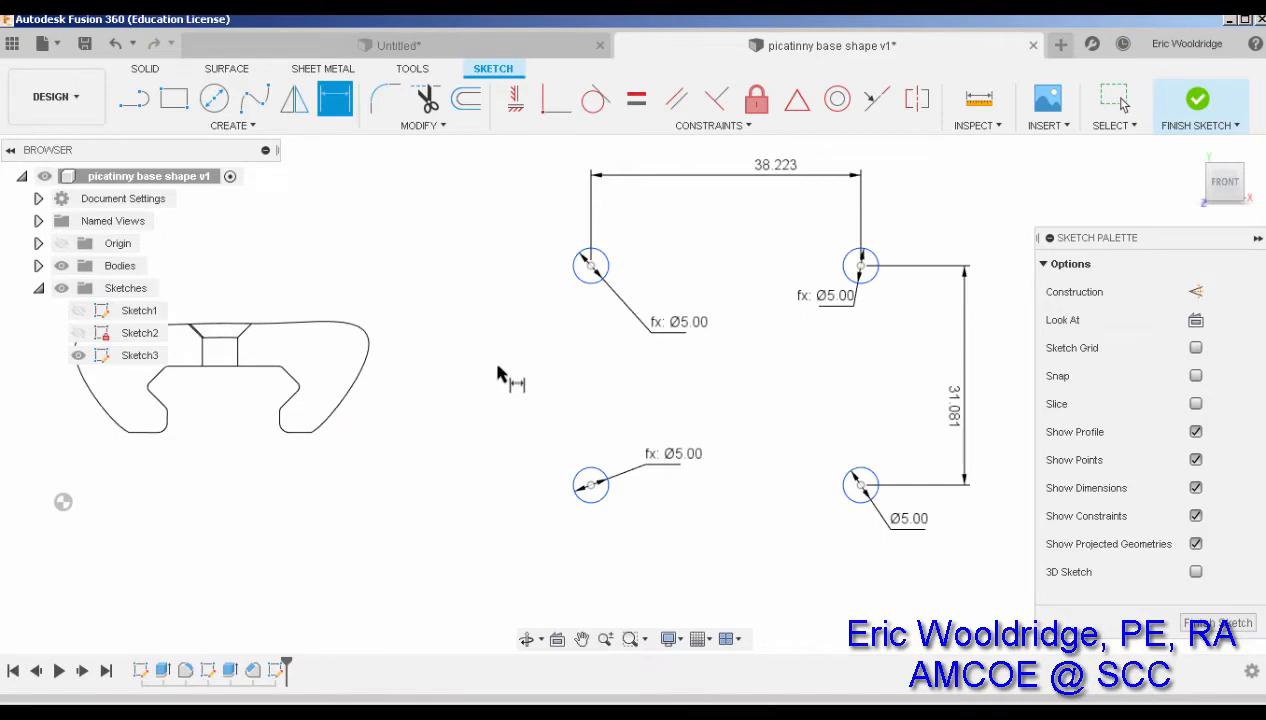
key("Escape")
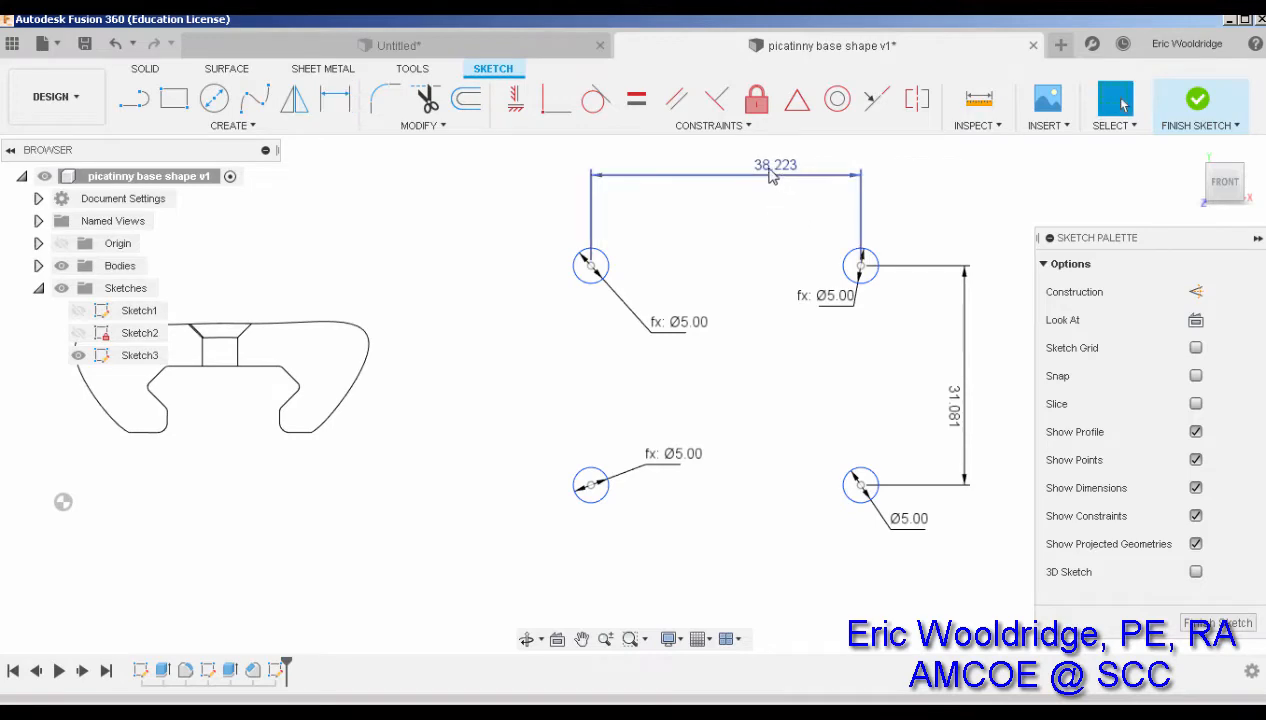
double_click(770, 168)
type("38")
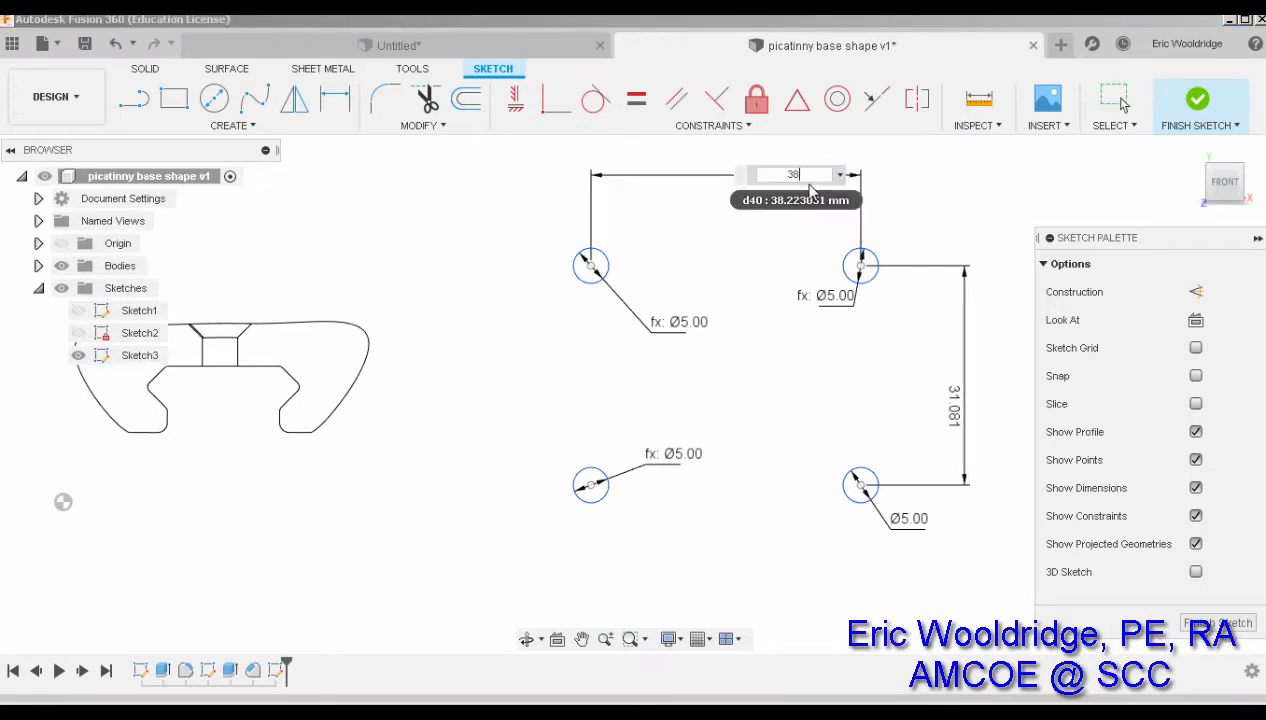
key("Return")
double_click(956, 420)
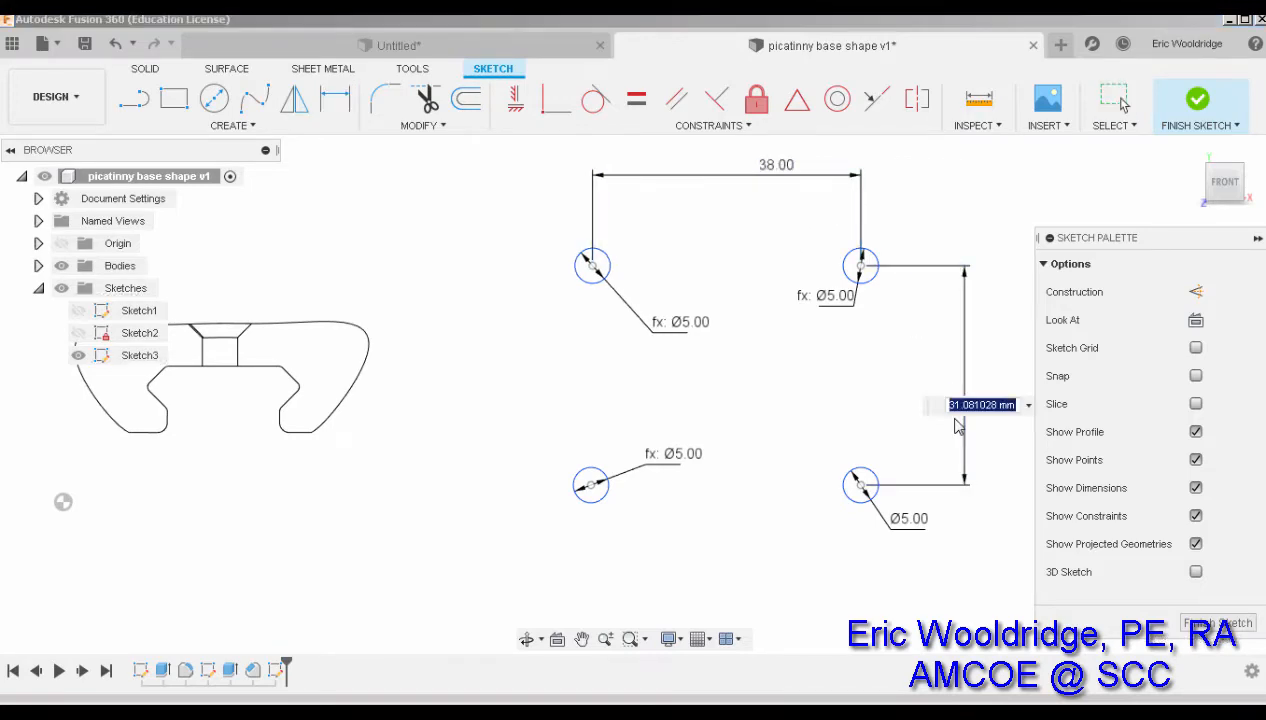
type("25")
key("Return")
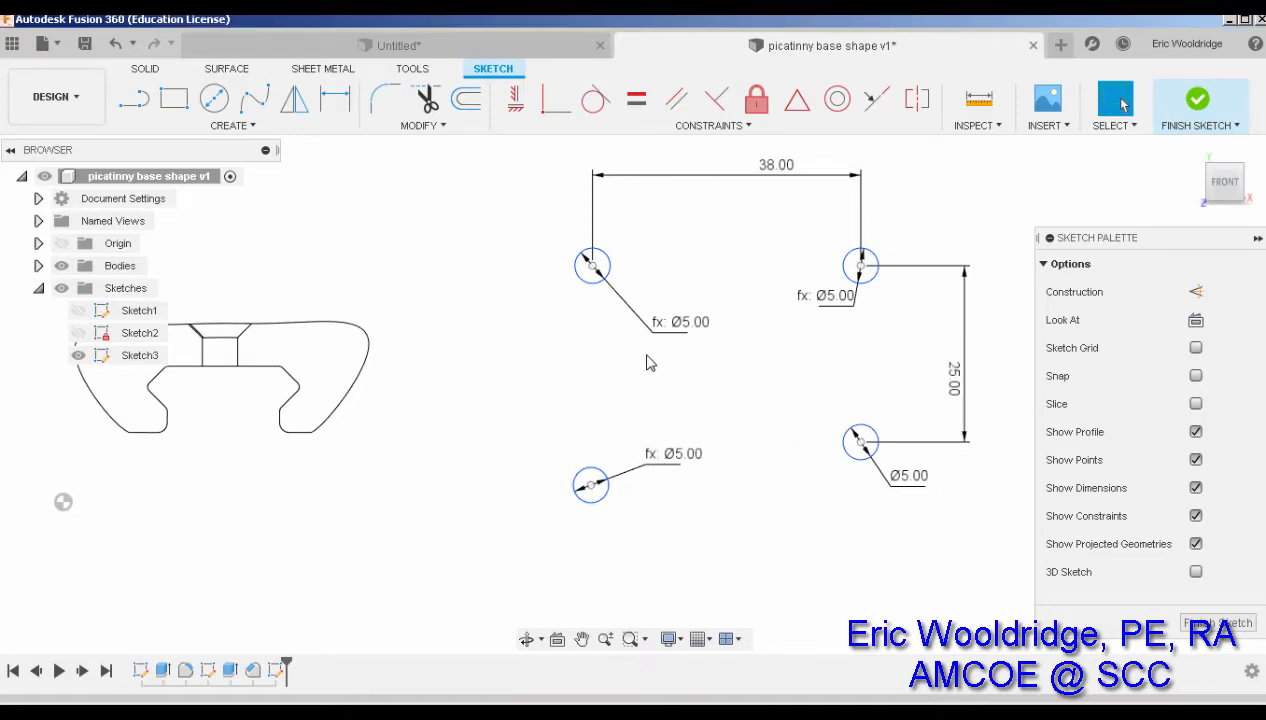
Step: Dimension the vertical spacing between the left two circle centres, linking it to the right-hand spacing parameter d41
left_click(335, 97)
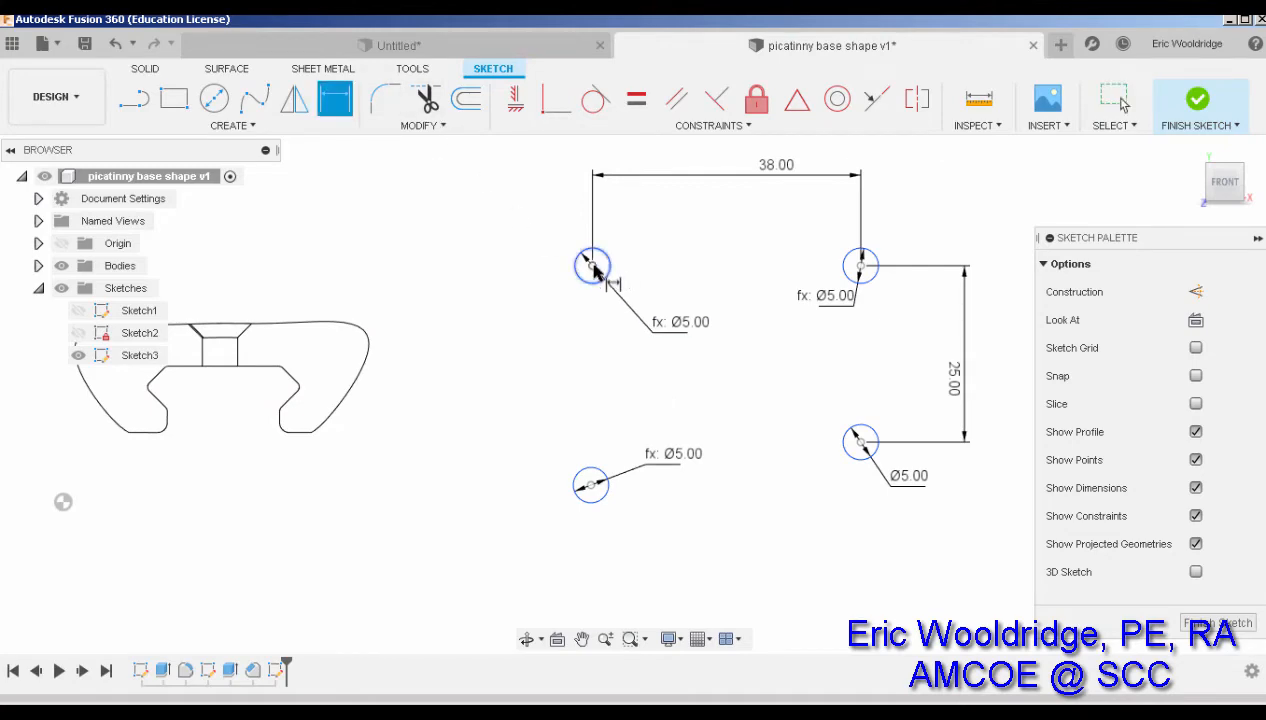
left_click(592, 266)
left_click(590, 485)
left_click(530, 375)
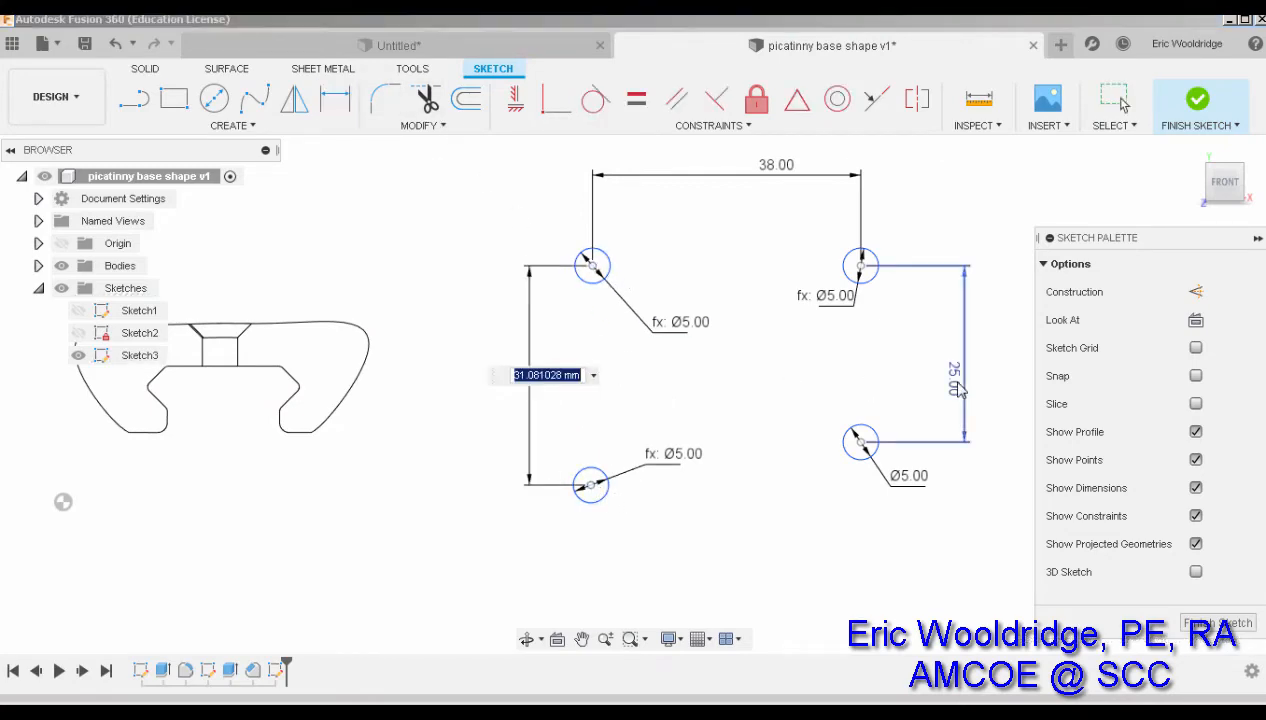
type("d41")
key("Return")
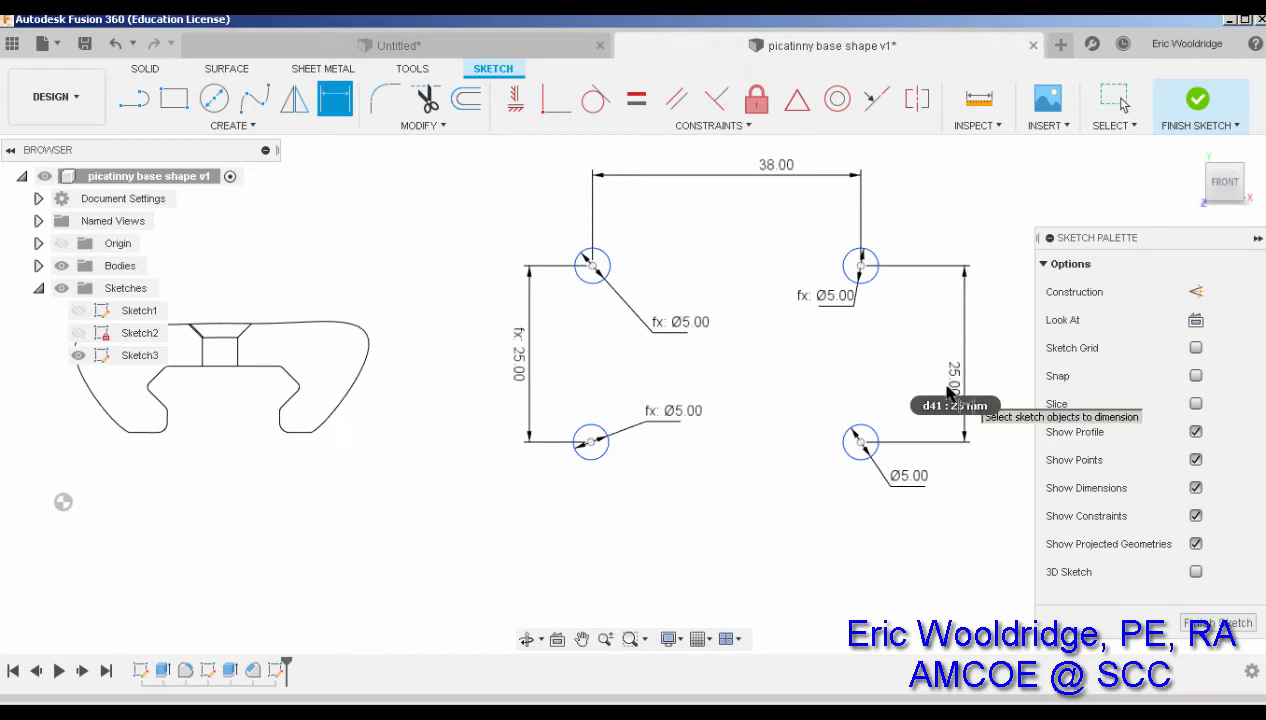
Step: Dimension the horizontal spacing between the lower two circle centres, linking it to the upper spacing parameter d40
left_click(590, 443)
left_click(861, 442)
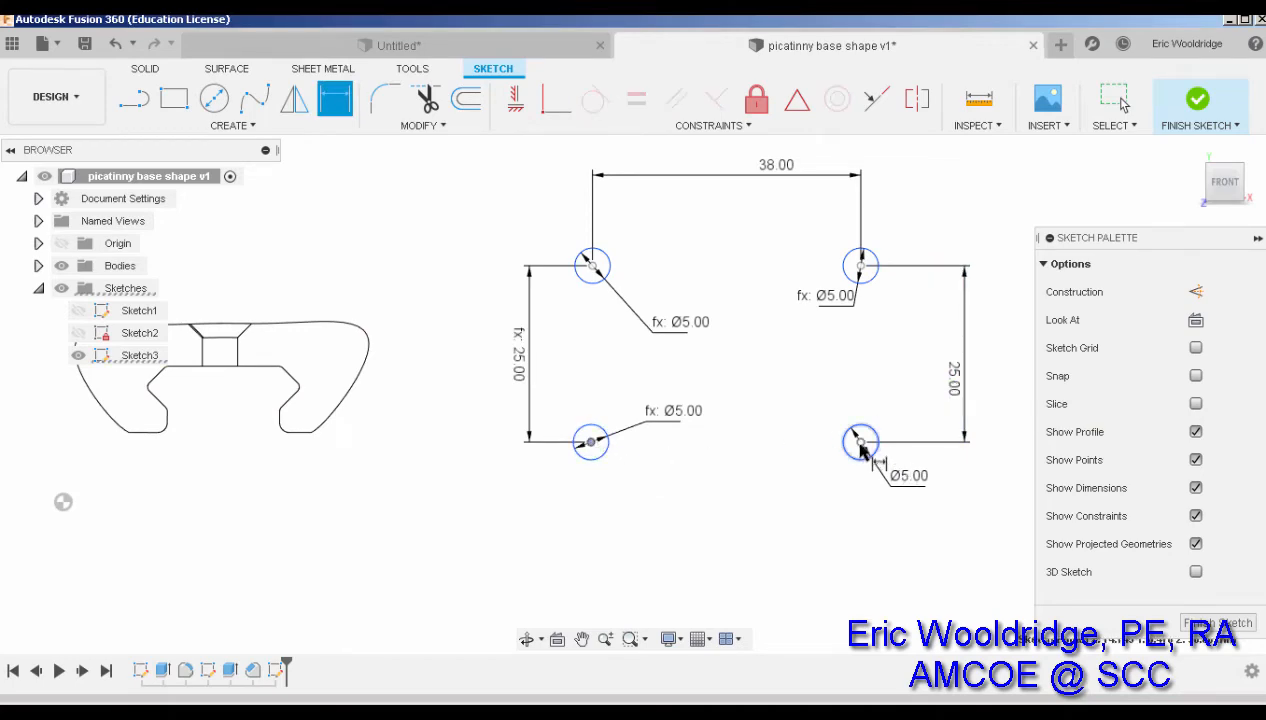
left_click(800, 502)
left_click(778, 170)
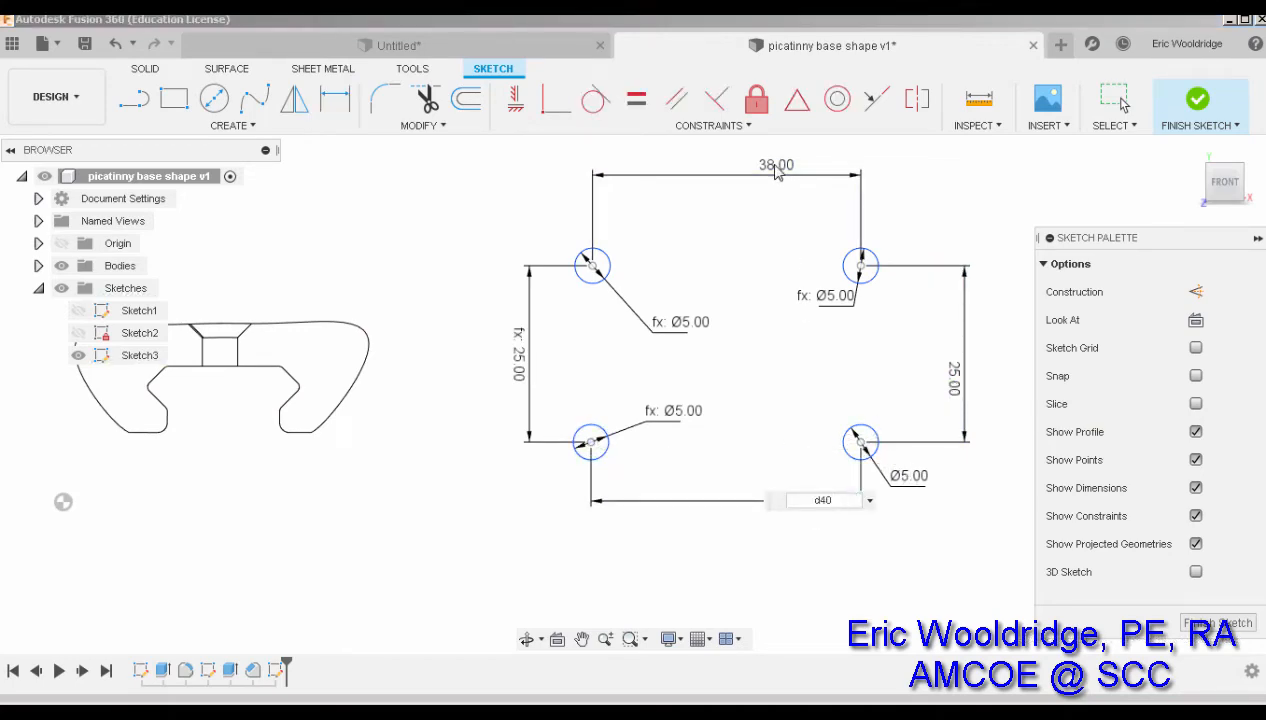
key("Return")
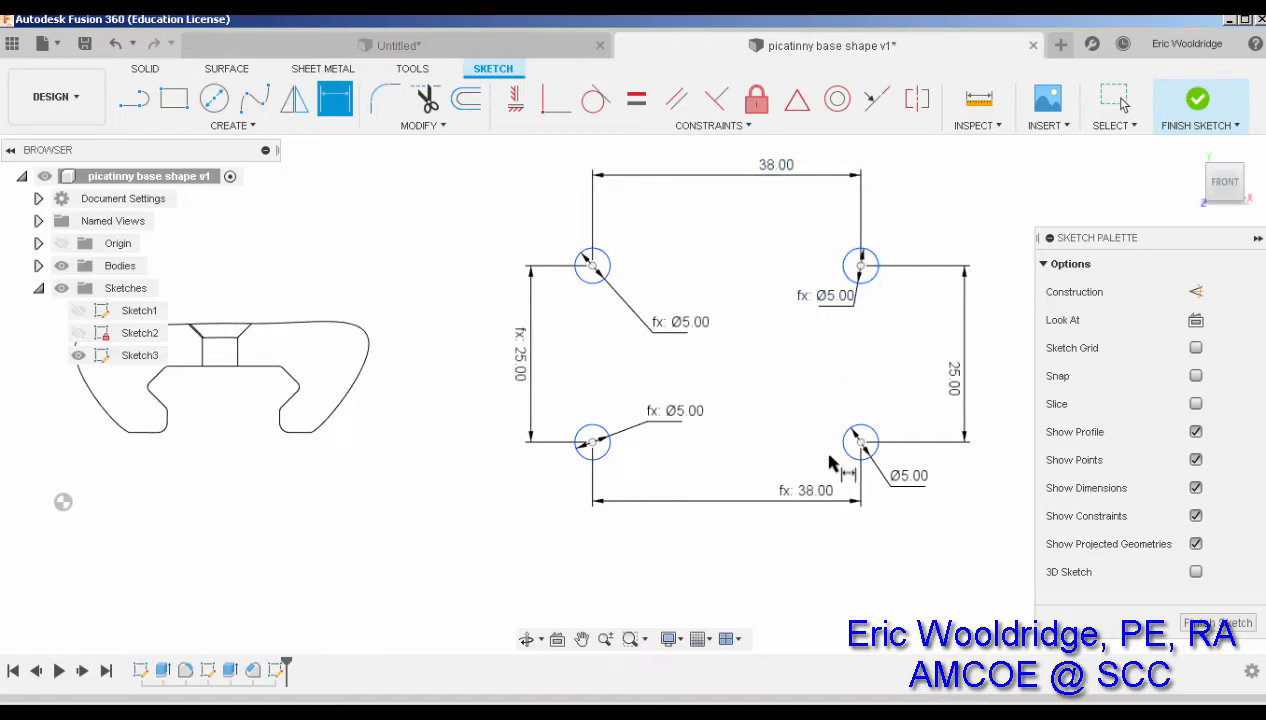
Step: Draw a larger concentric circle around each of the four 5 mm circles, leaving a radial gap of about 3 mm
middle_click_drag(847, 410, 810, 407)
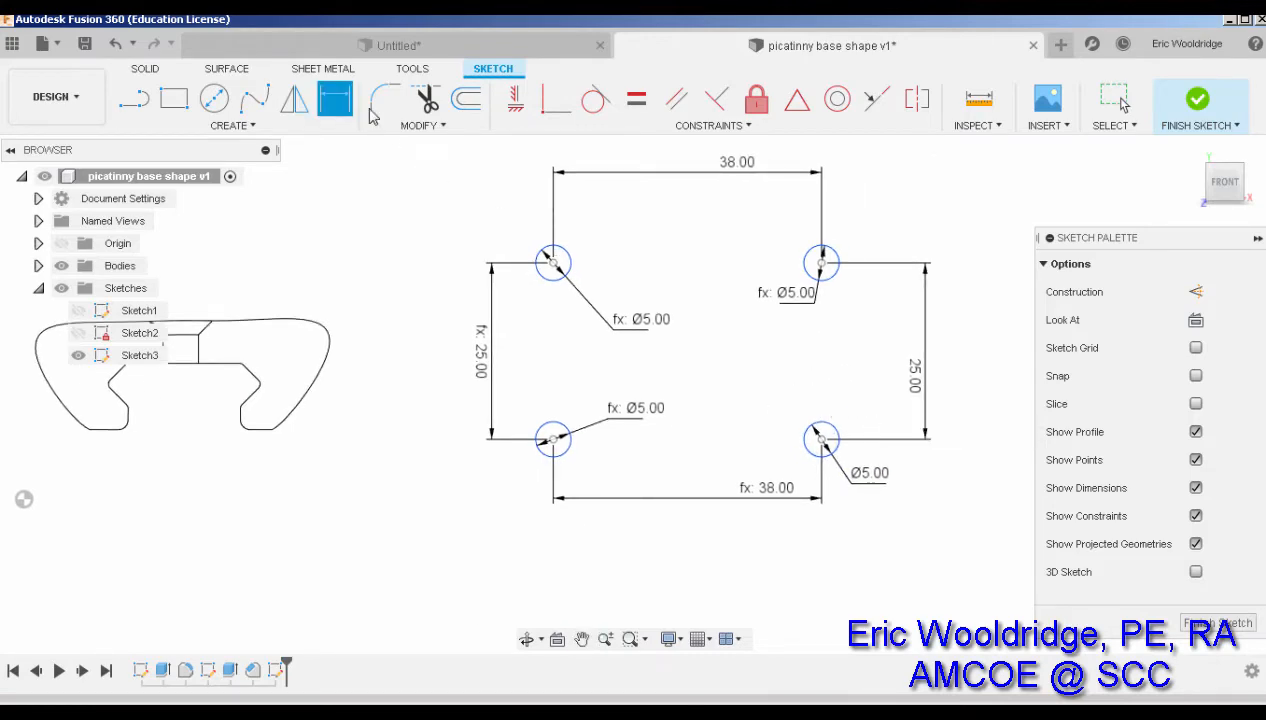
left_click(213, 97)
key("Escape")
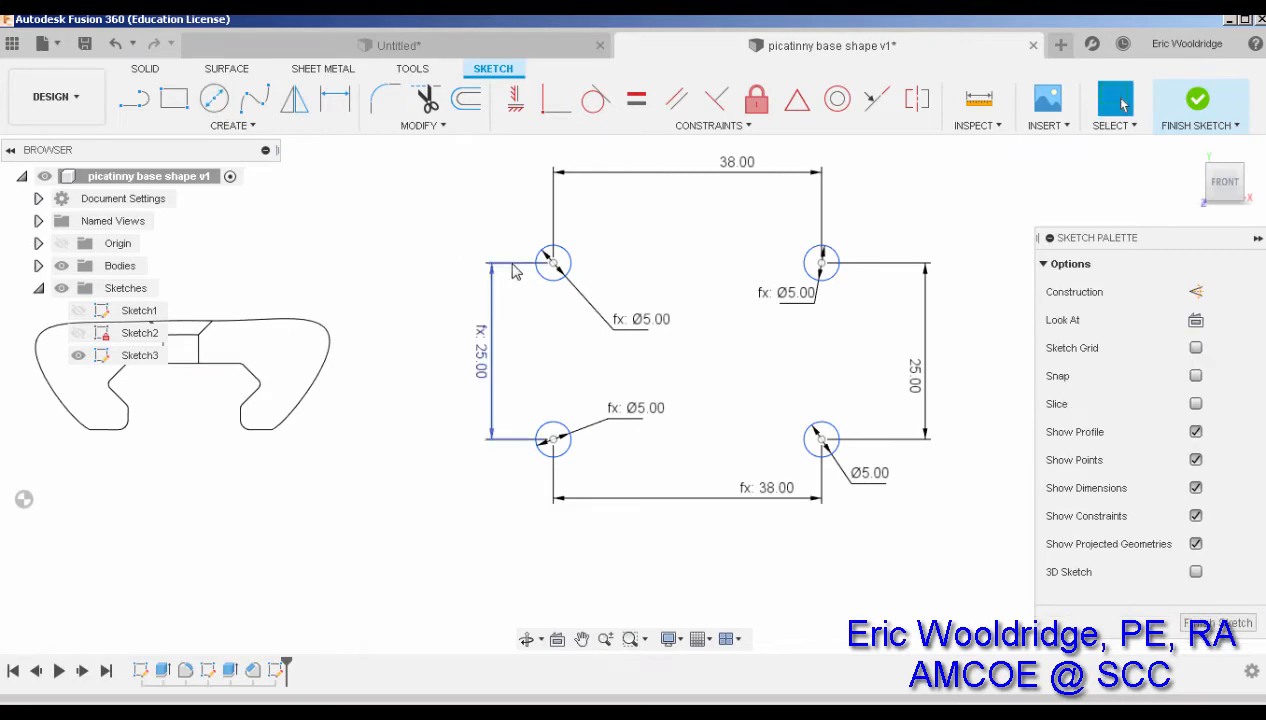
scroll(546, 263, "up", 2)
key("c")
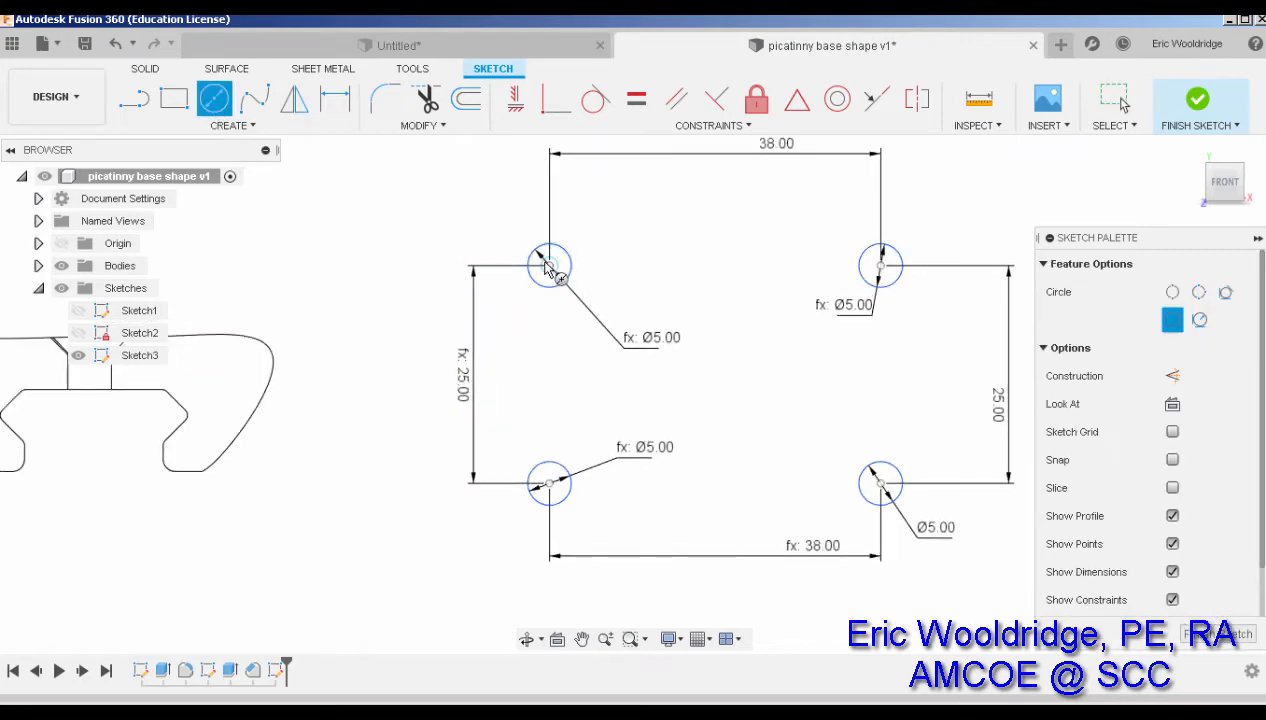
left_click(549, 265)
left_click(597, 282)
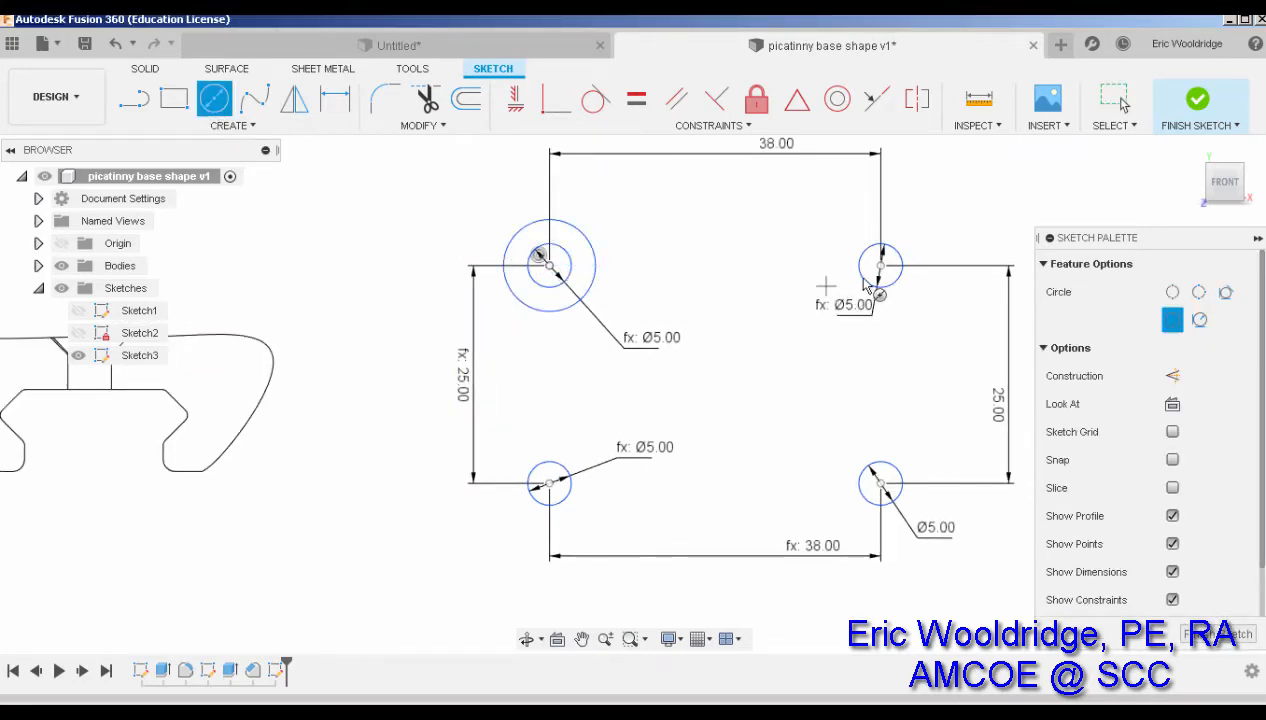
left_click(880, 265)
left_click(926, 284)
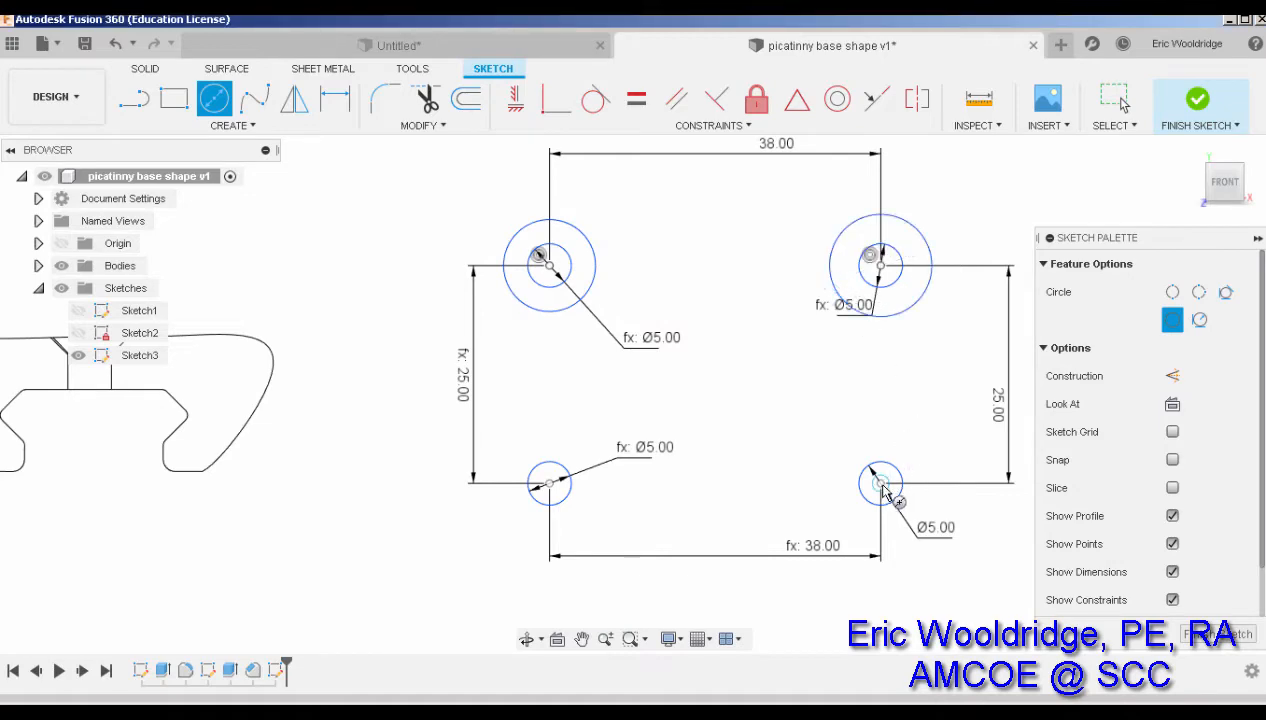
left_click(880, 484)
left_click(846, 459)
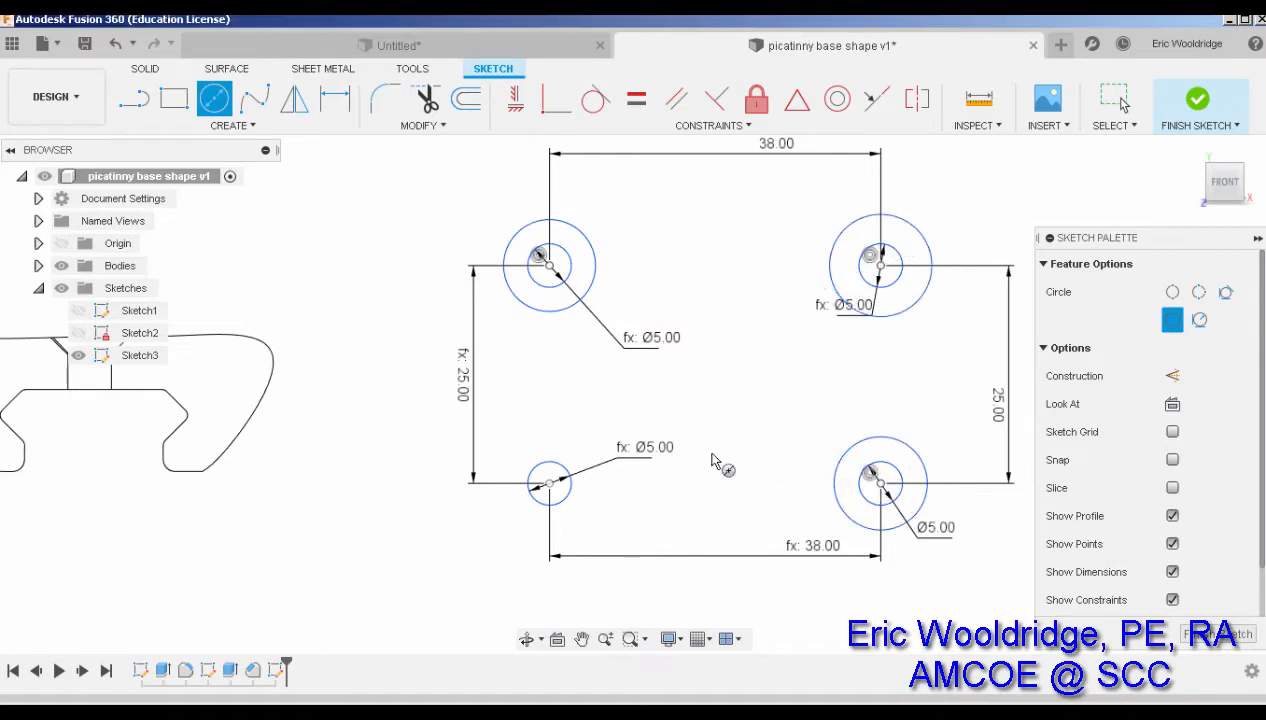
left_click(580, 452)
Step: Dimension the radial gap between the inner and outer circles at the upper left and upper right holes
key("d")
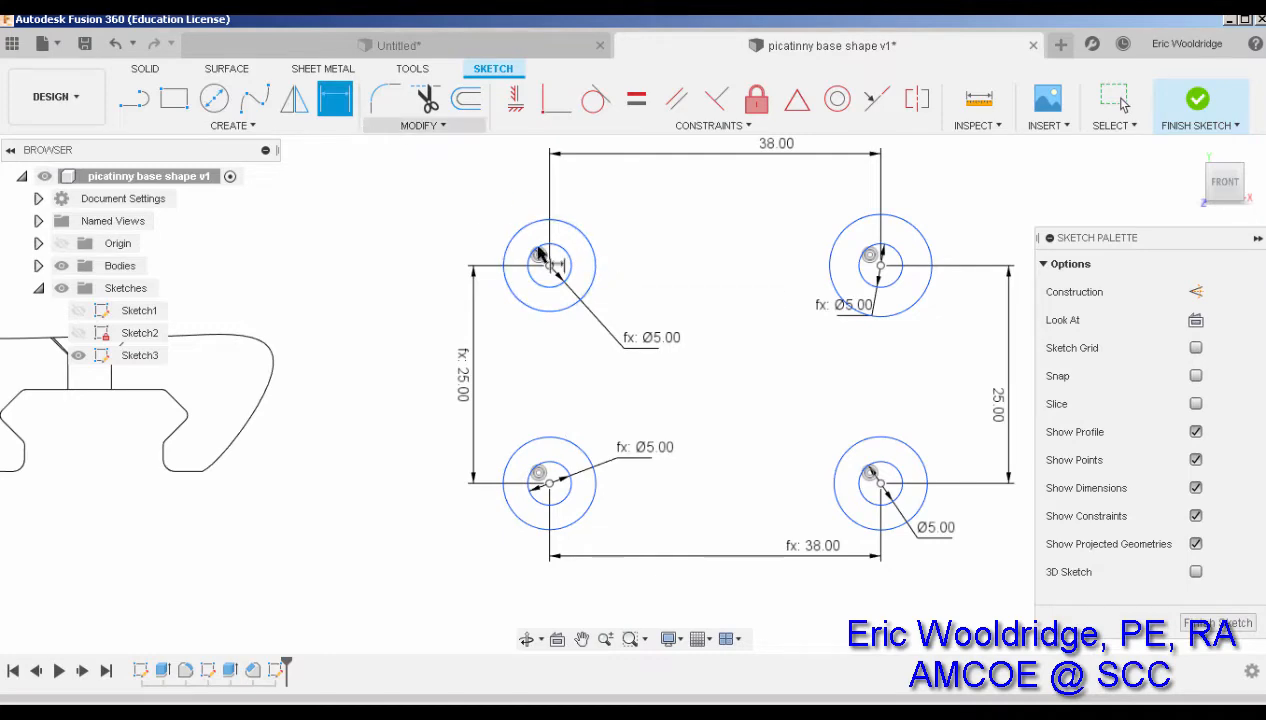
left_click(563, 271)
left_click(591, 246)
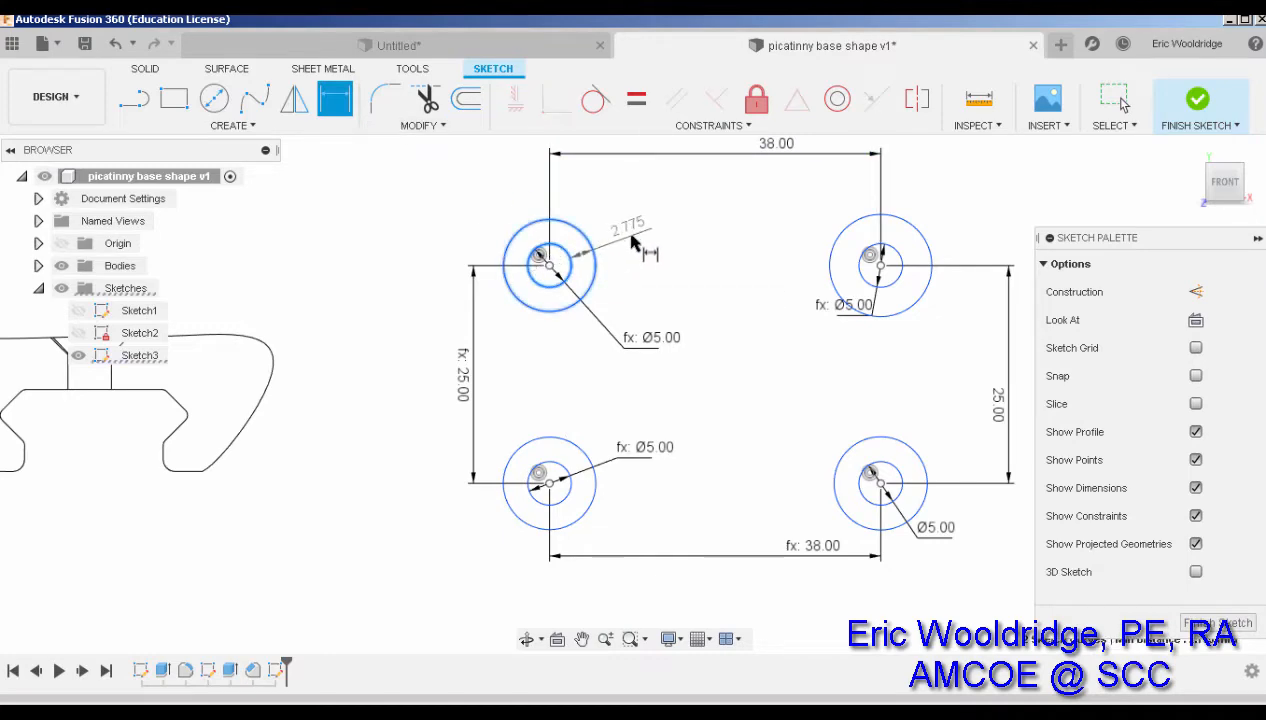
left_click(632, 243)
key("Return")
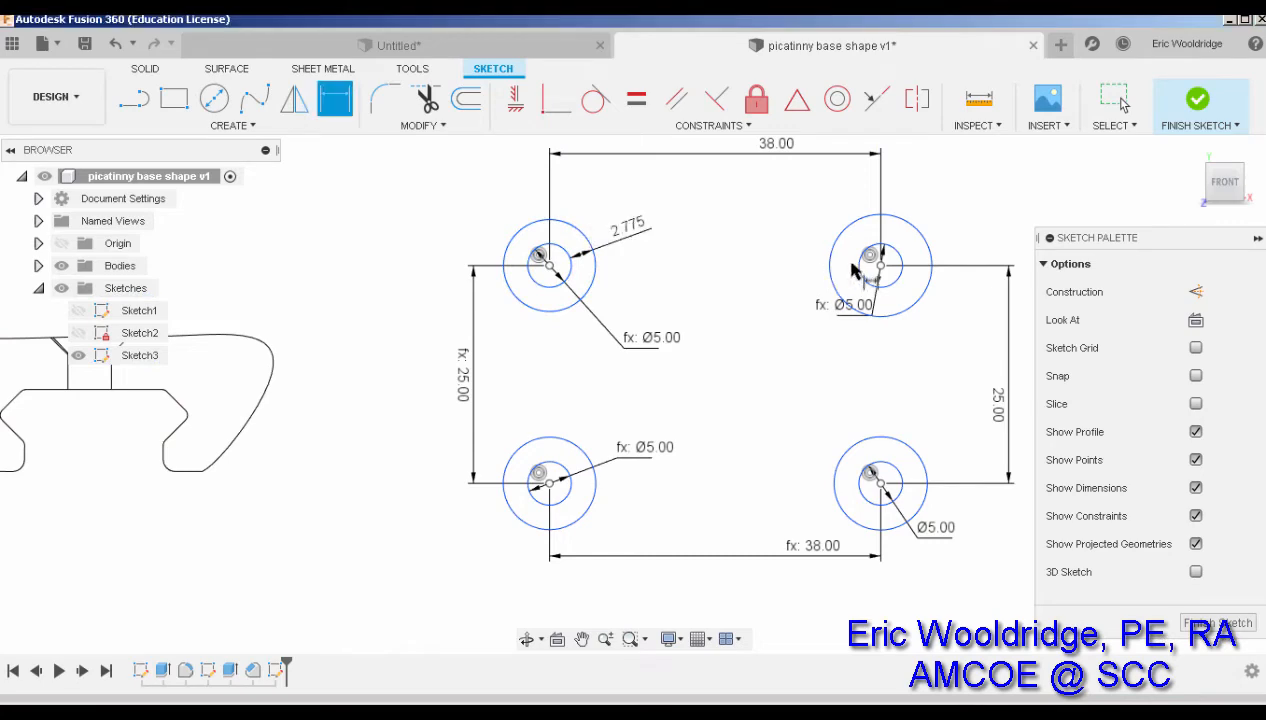
left_click(857, 262)
left_click(832, 272)
left_click(777, 268)
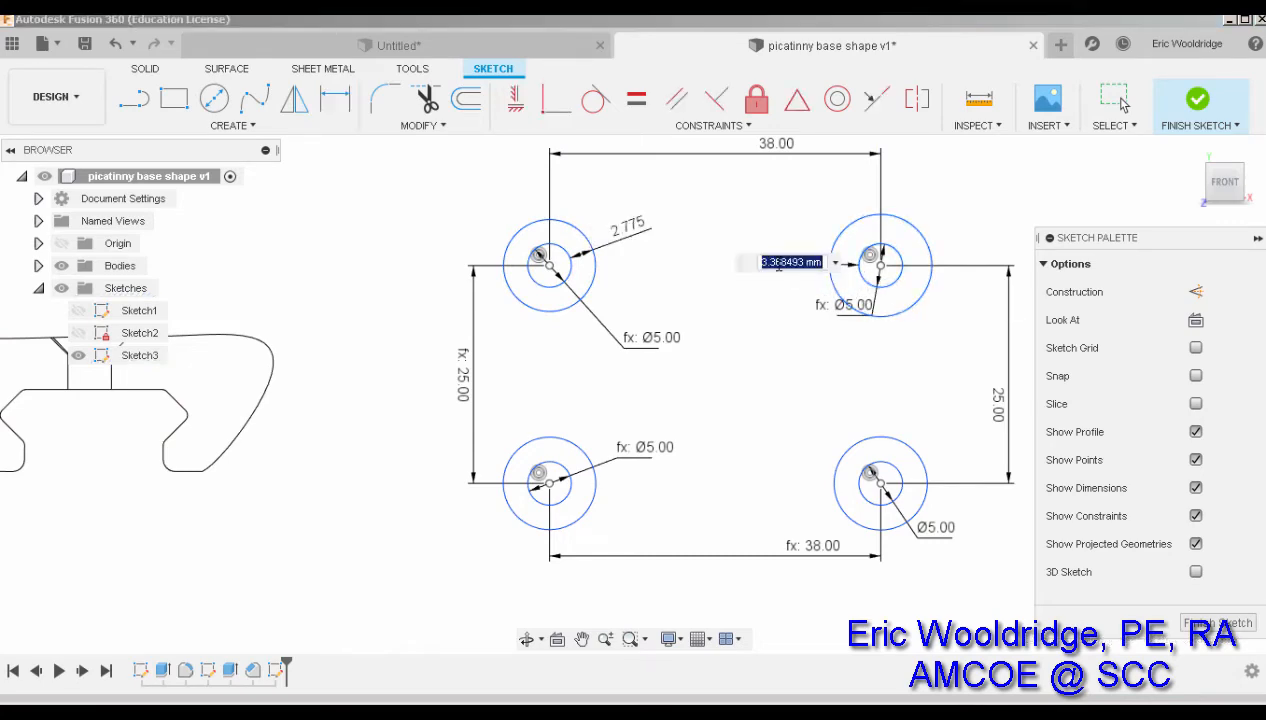
key("Return")
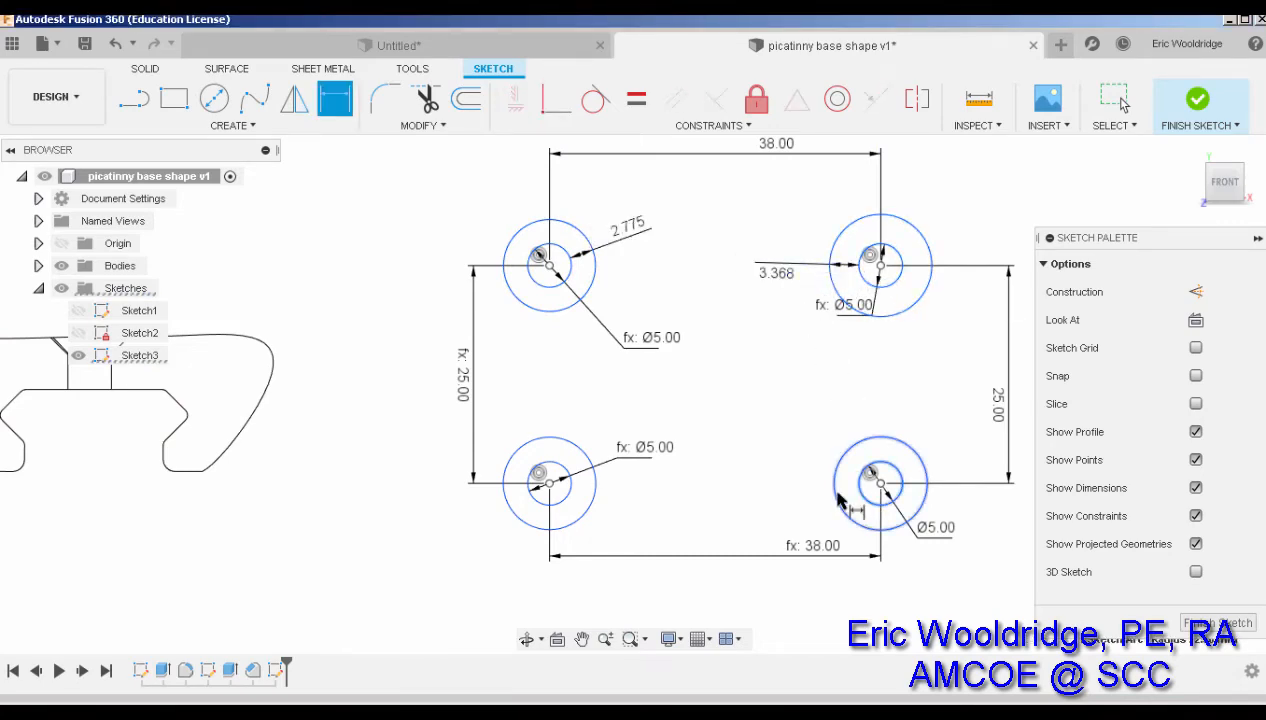
Step: Dimension the radial gaps of the lower right and lower left holes, linking both to the upper left gap parameter d48
left_click(838, 500)
left_click(757, 468)
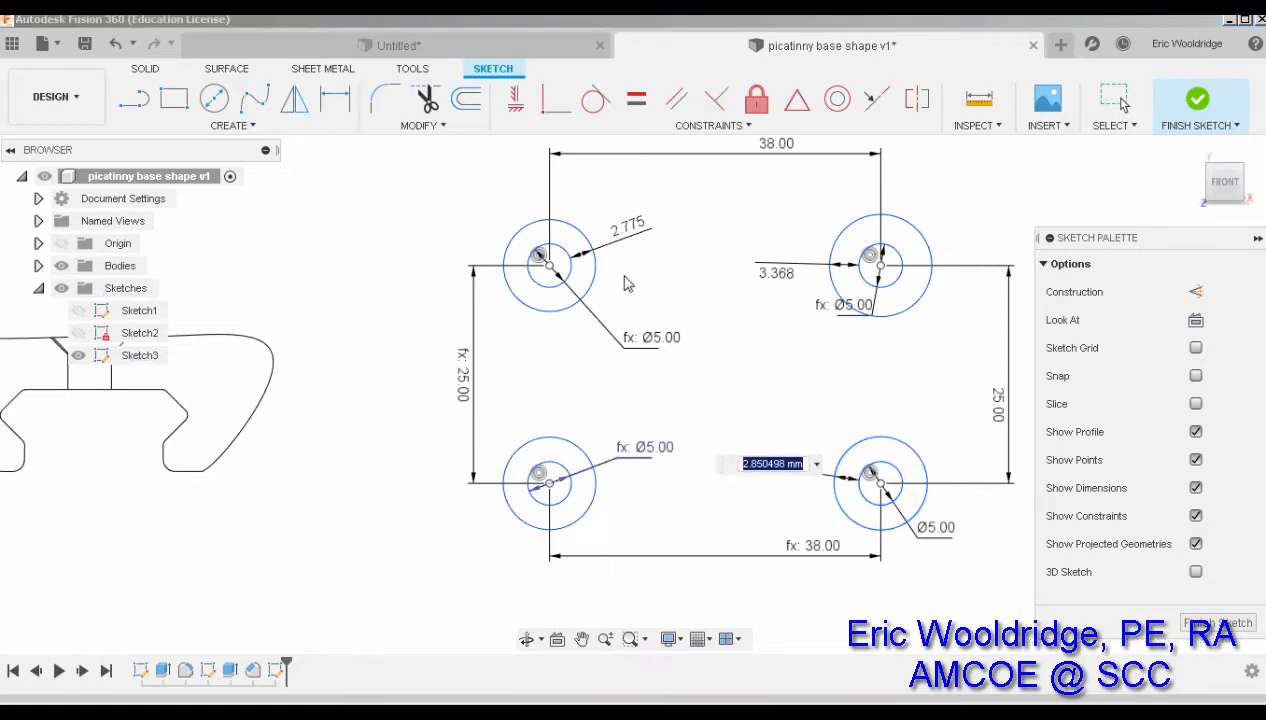
left_click(625, 238)
key("Return")
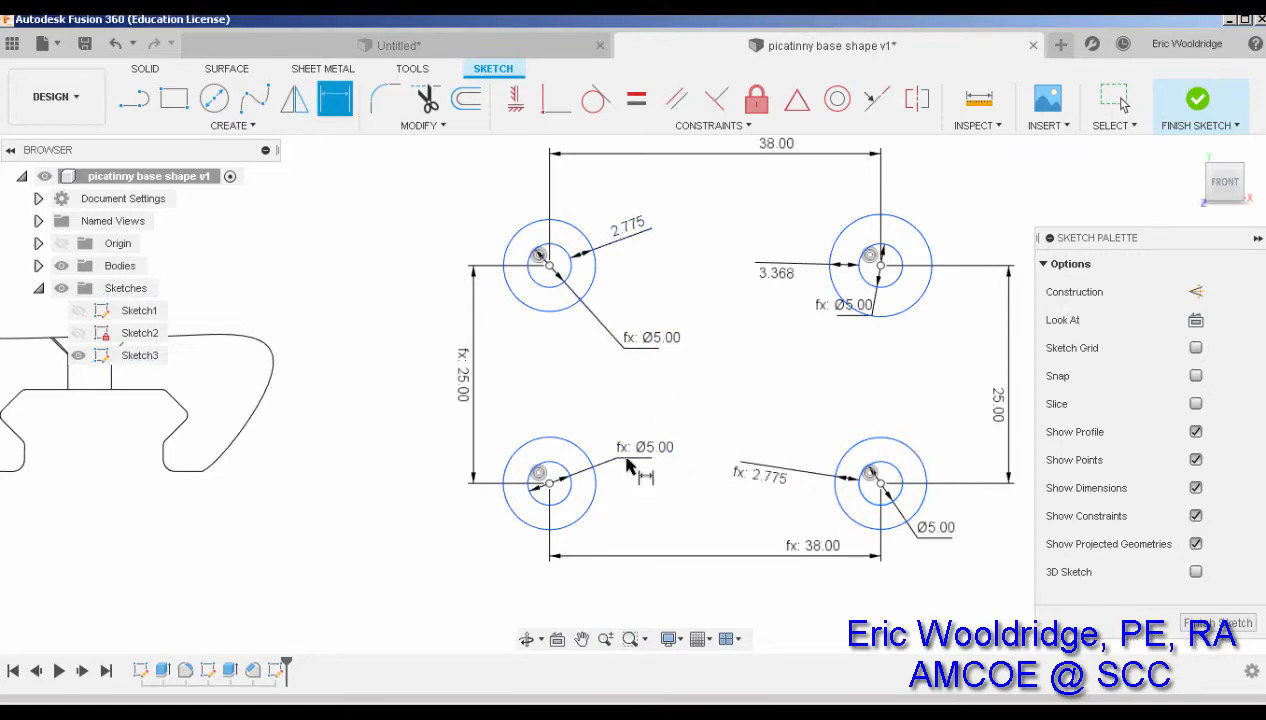
left_click(578, 458)
left_click(630, 402)
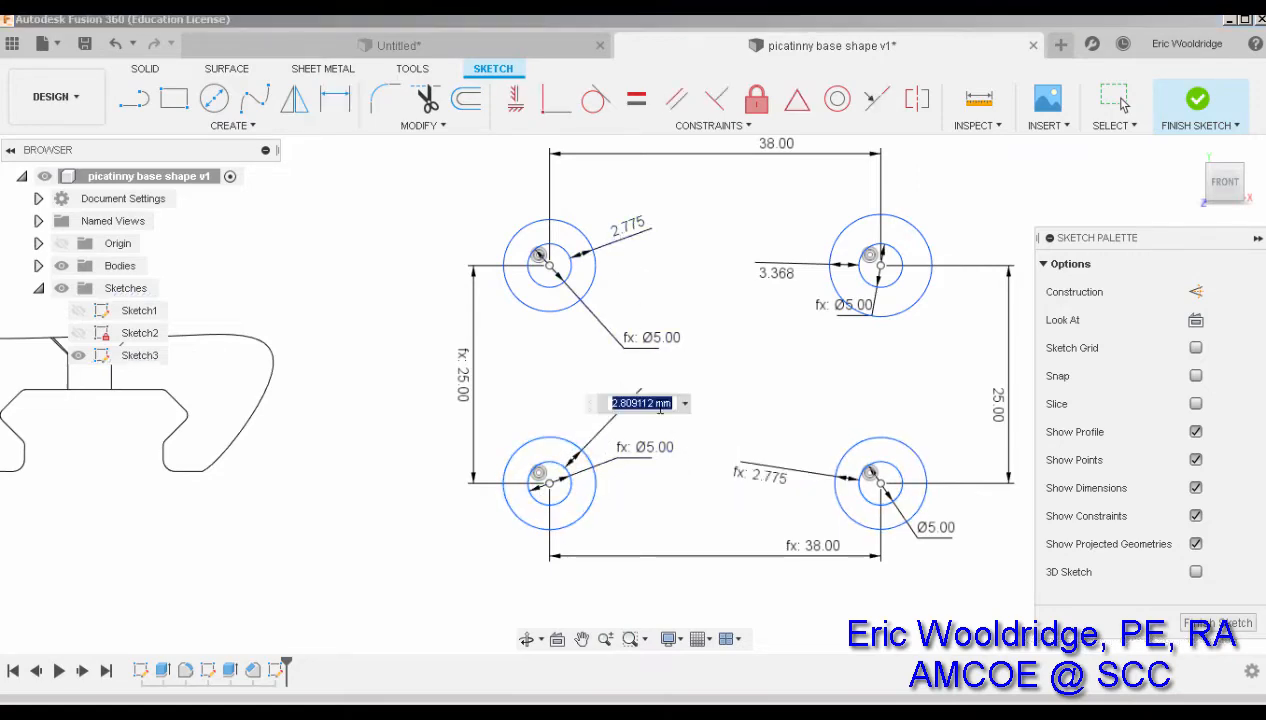
left_click(632, 232)
key("Return")
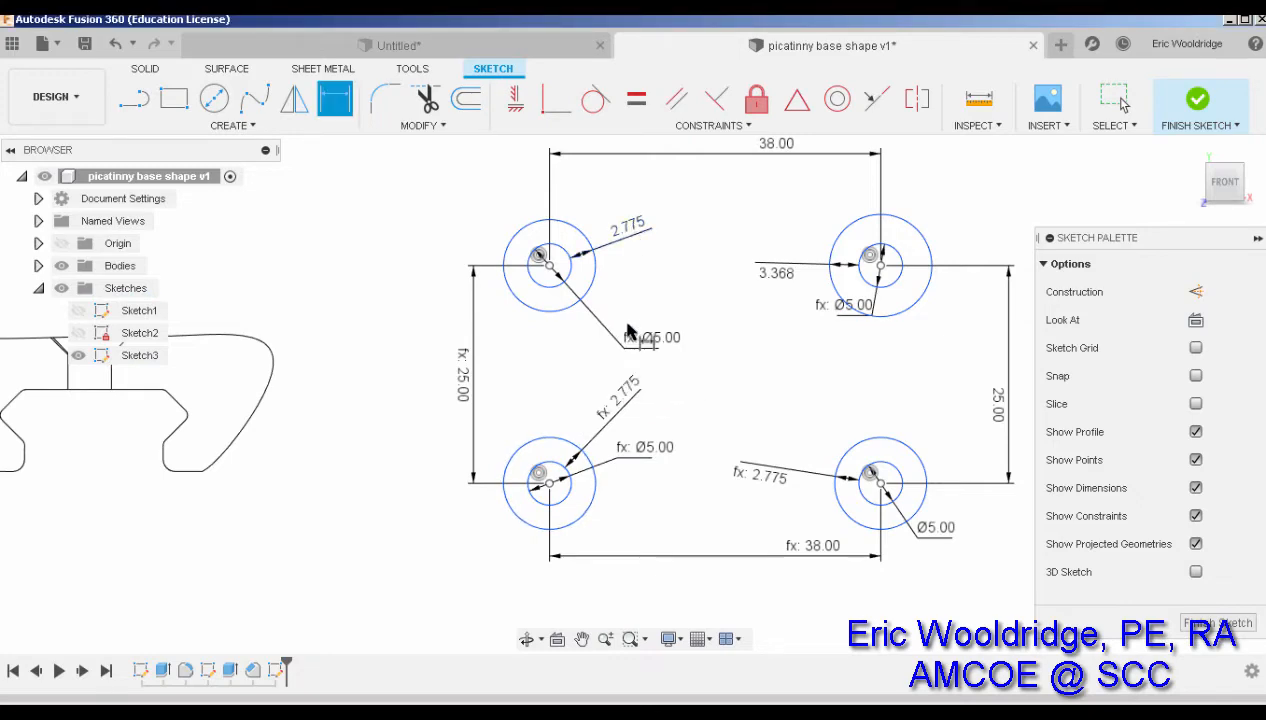
Step: Link the upper right hole's radial gap dimension to parameter d48
left_click(783, 282)
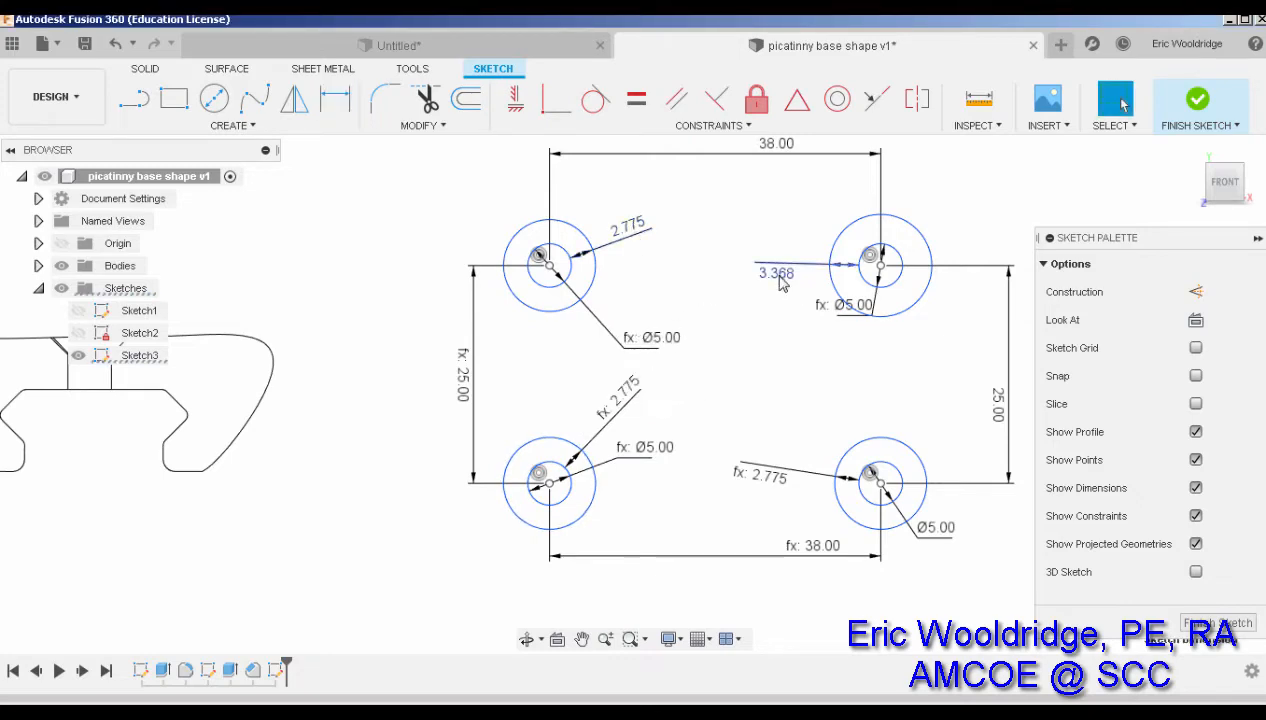
type("d48")
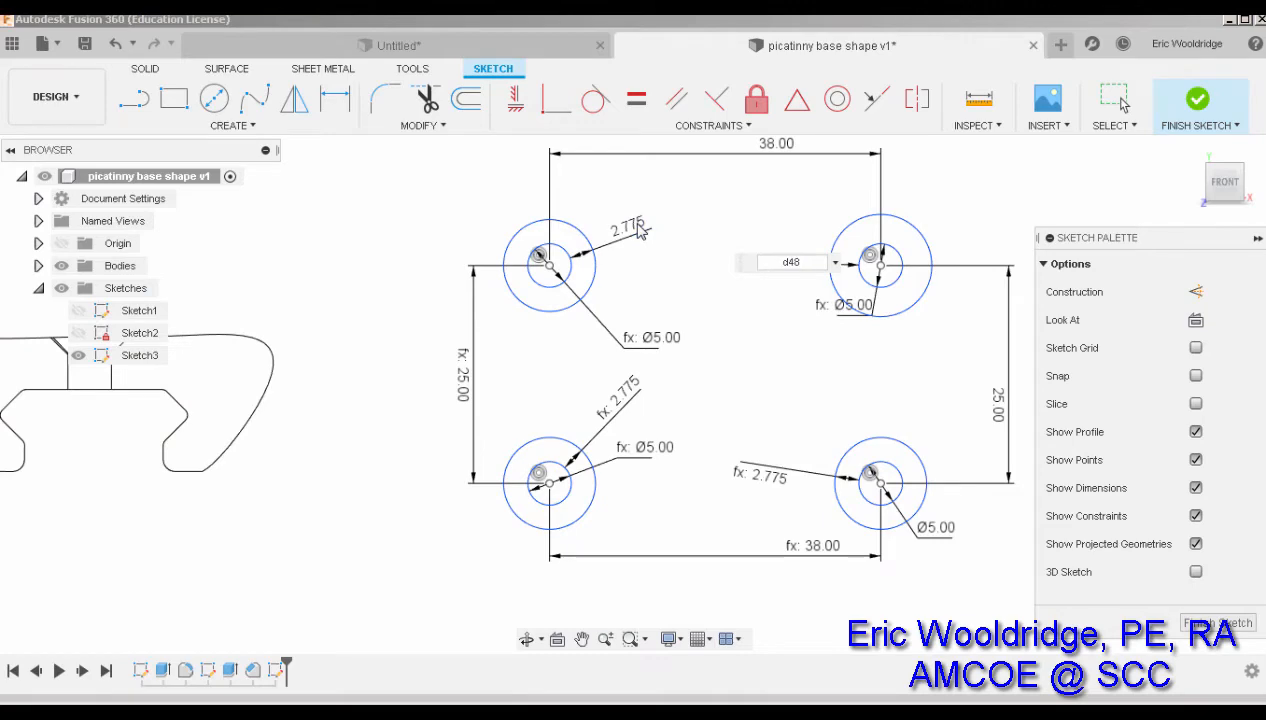
key("Return")
Step: Set the upper left hole's radial gap, the driving dimension for all four holes, to 2.4 mm
double_click(628, 230)
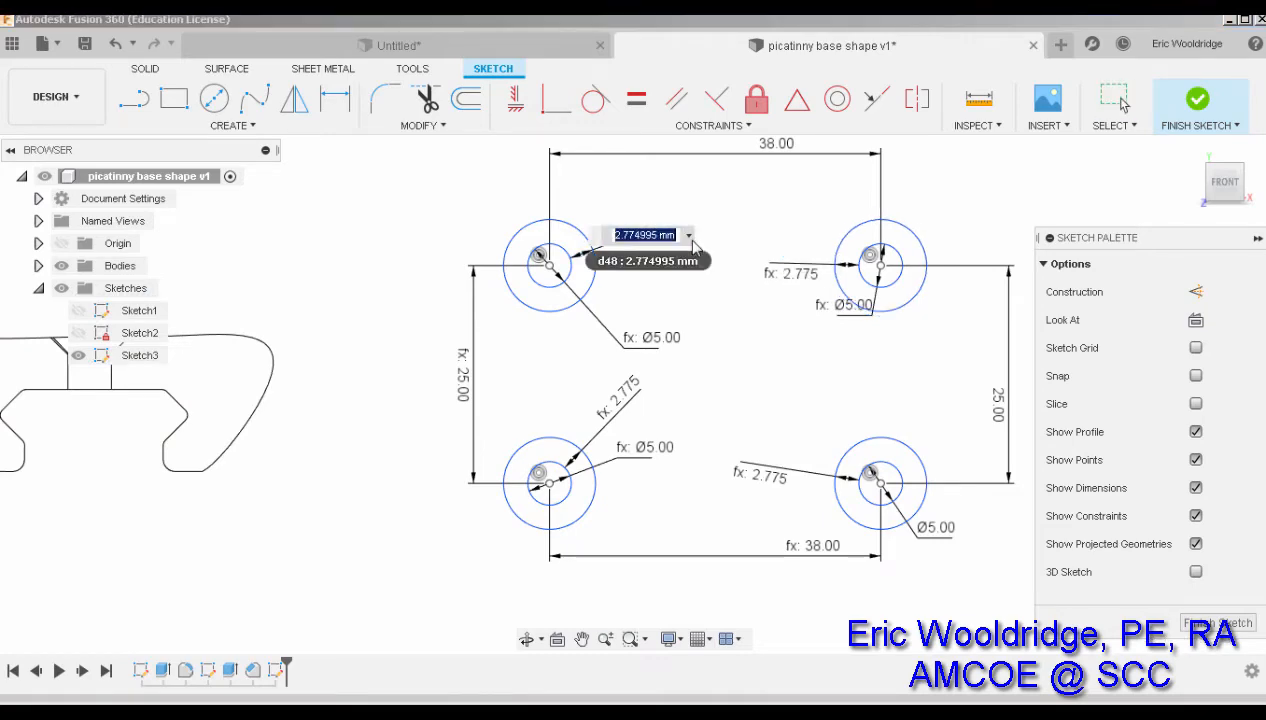
type("2")
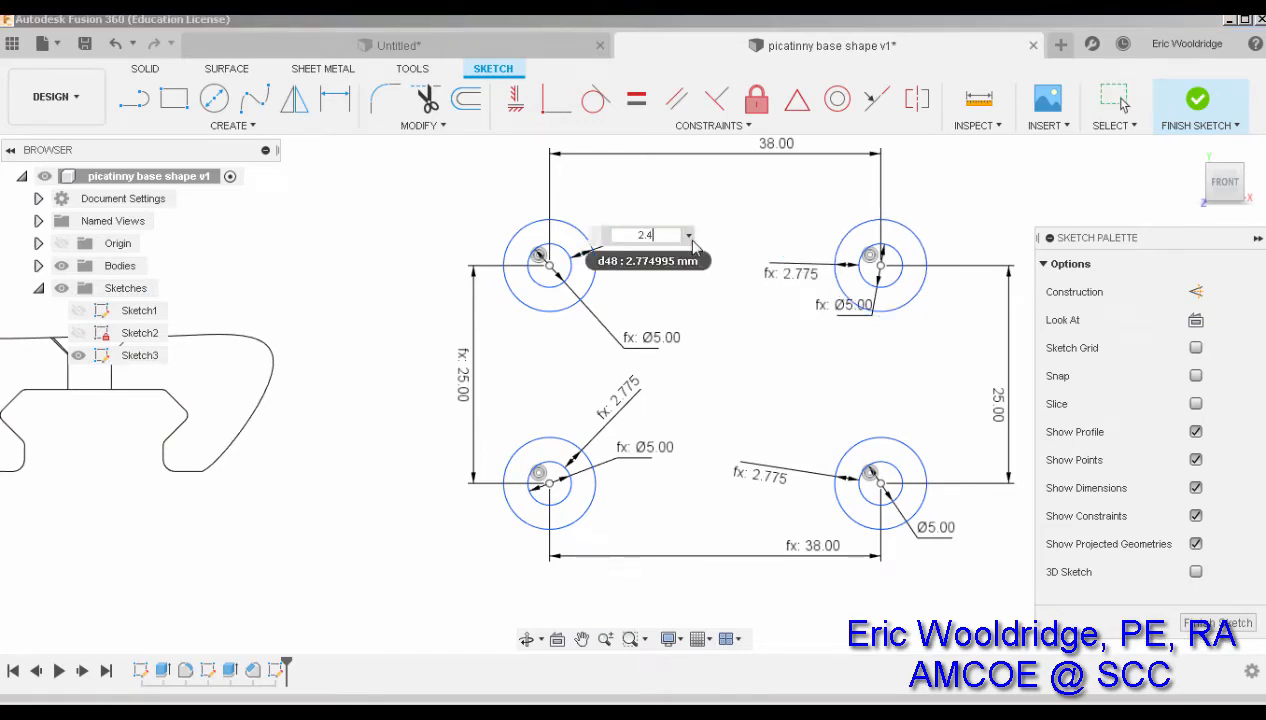
type(".4")
key("Return")
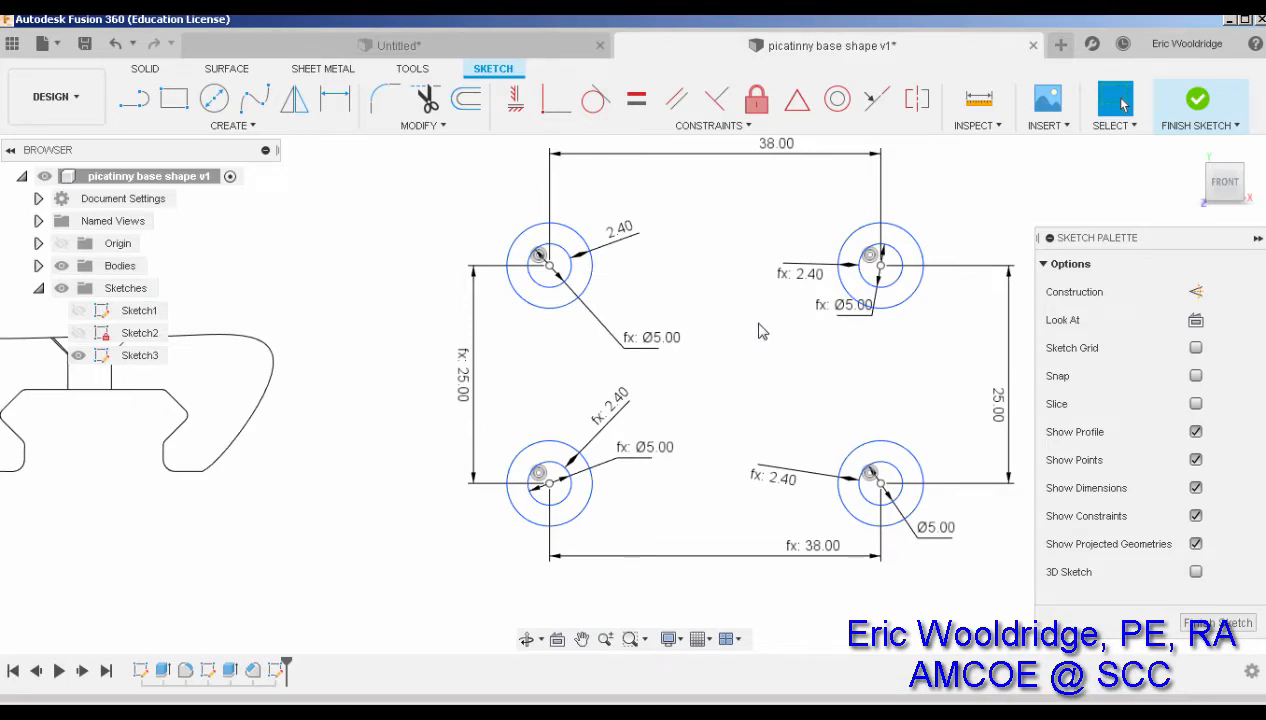
Step: Draw a vertical construction line downward from the midpoint of the rail base's horizontal inner slot edge
scroll(760, 331, "down", 3)
mouse_move(763, 333)
middle_mouse_down("shift")
mouse_move(736, 339)
mouse_move(757, 312)
mouse_move(746, 348)
mouse_move(744, 331)
middle_mouse_up("shift")
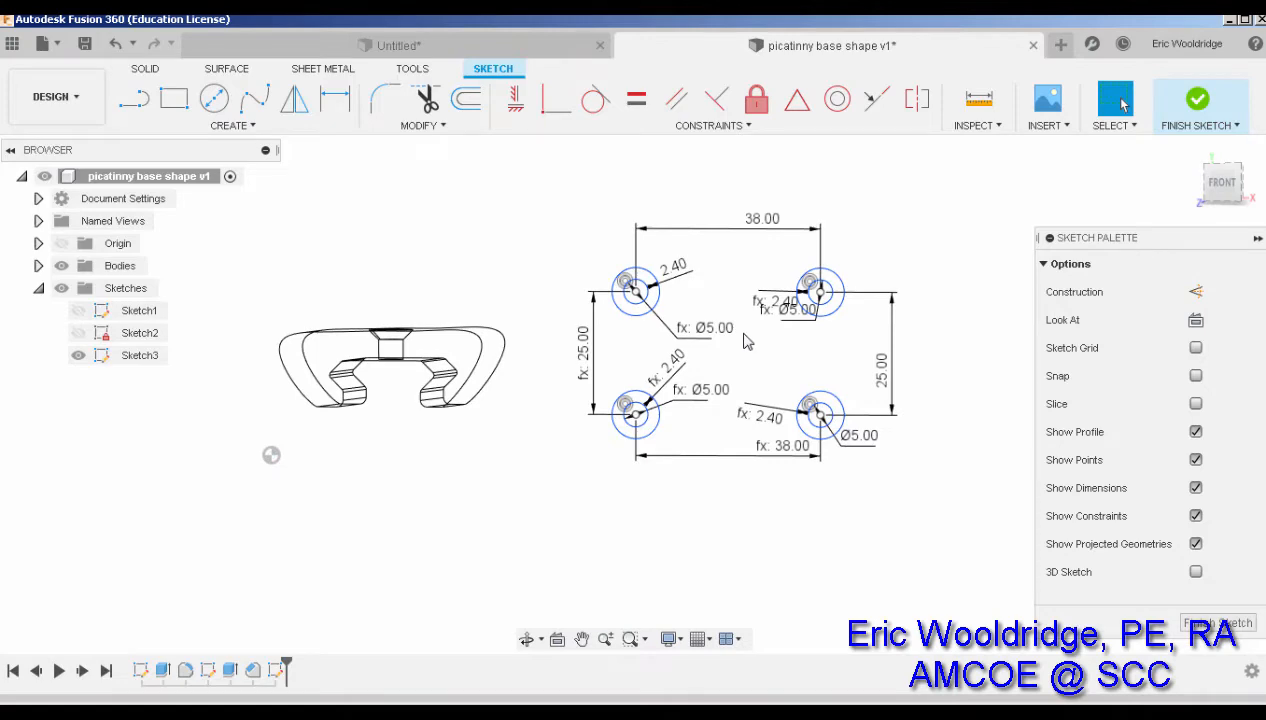
mouse_move(570, 390)
middle_mouse_down("shift")
mouse_move(558, 378)
mouse_move(555, 390)
middle_mouse_up("shift")
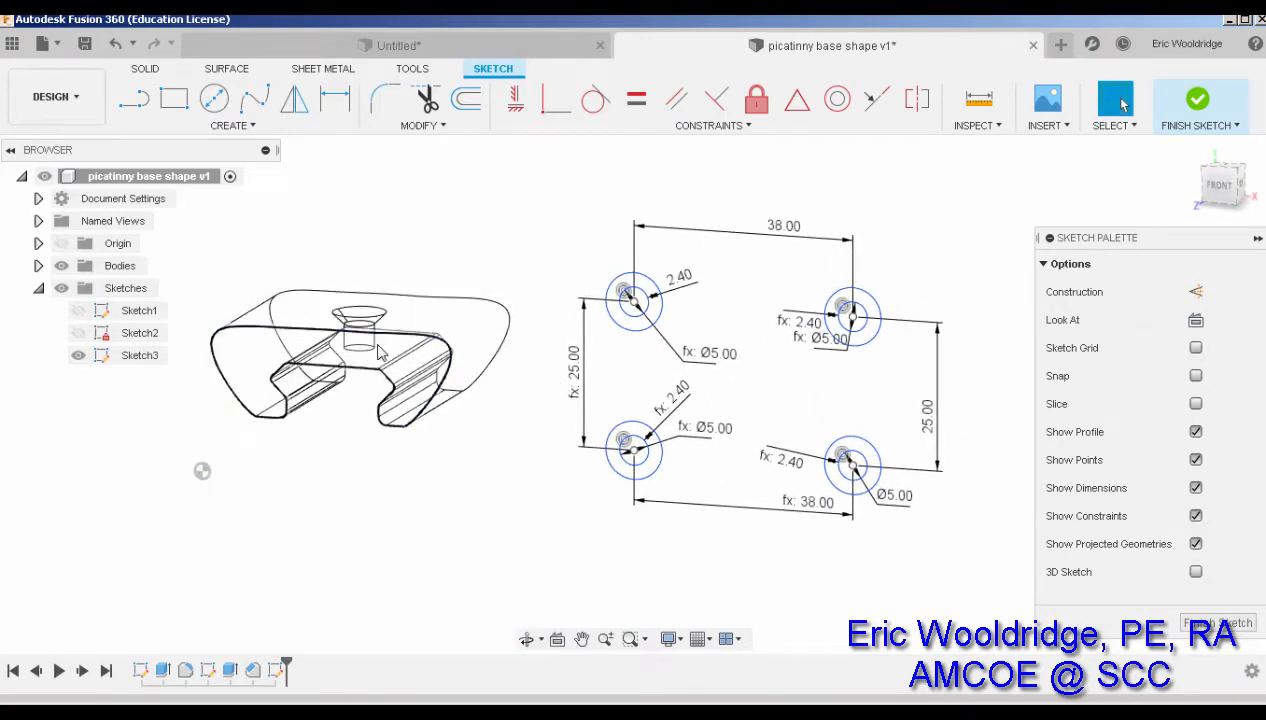
middle_click_drag(202, 471, 229, 471, "shift")
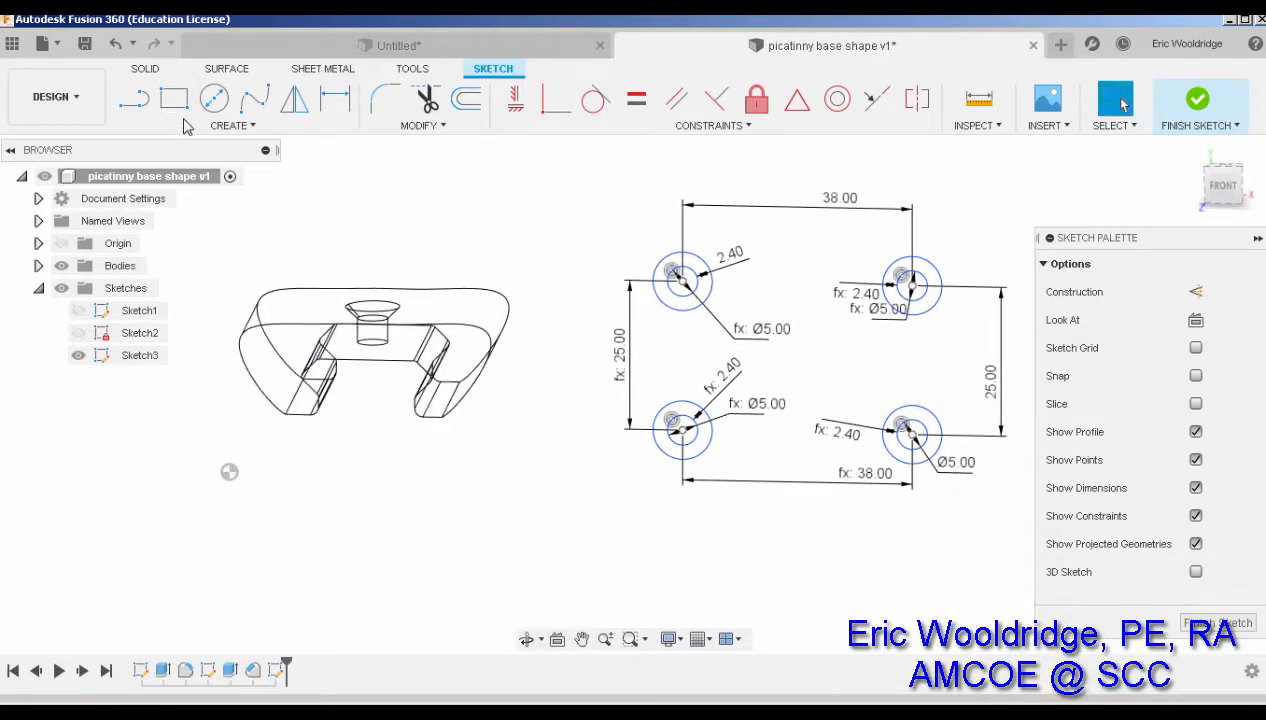
left_click(335, 98)
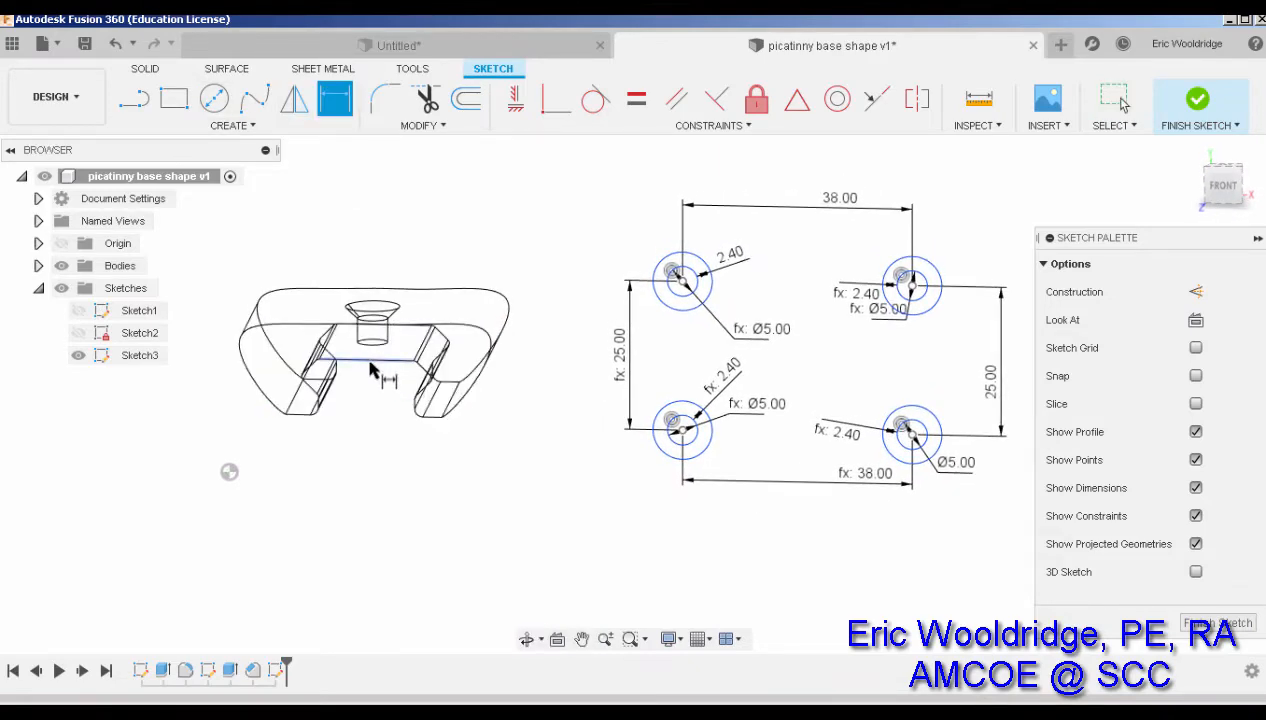
key("l")
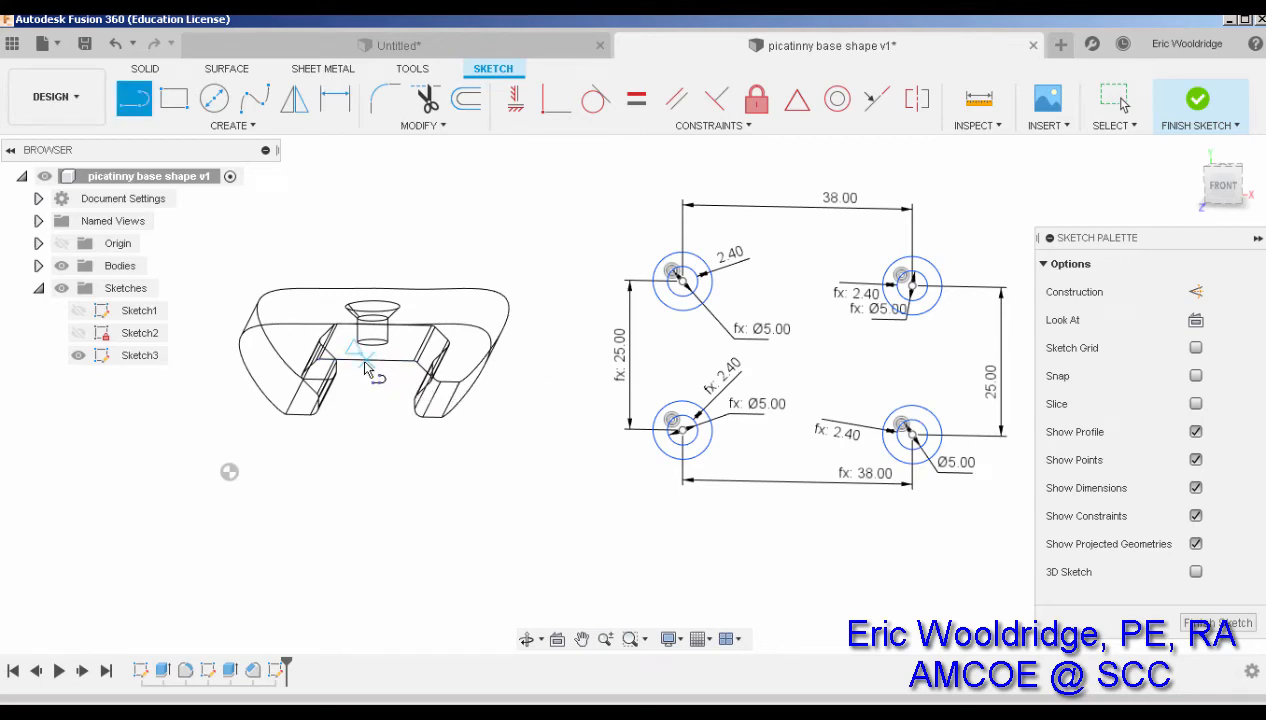
left_click(367, 368)
left_click(1198, 292)
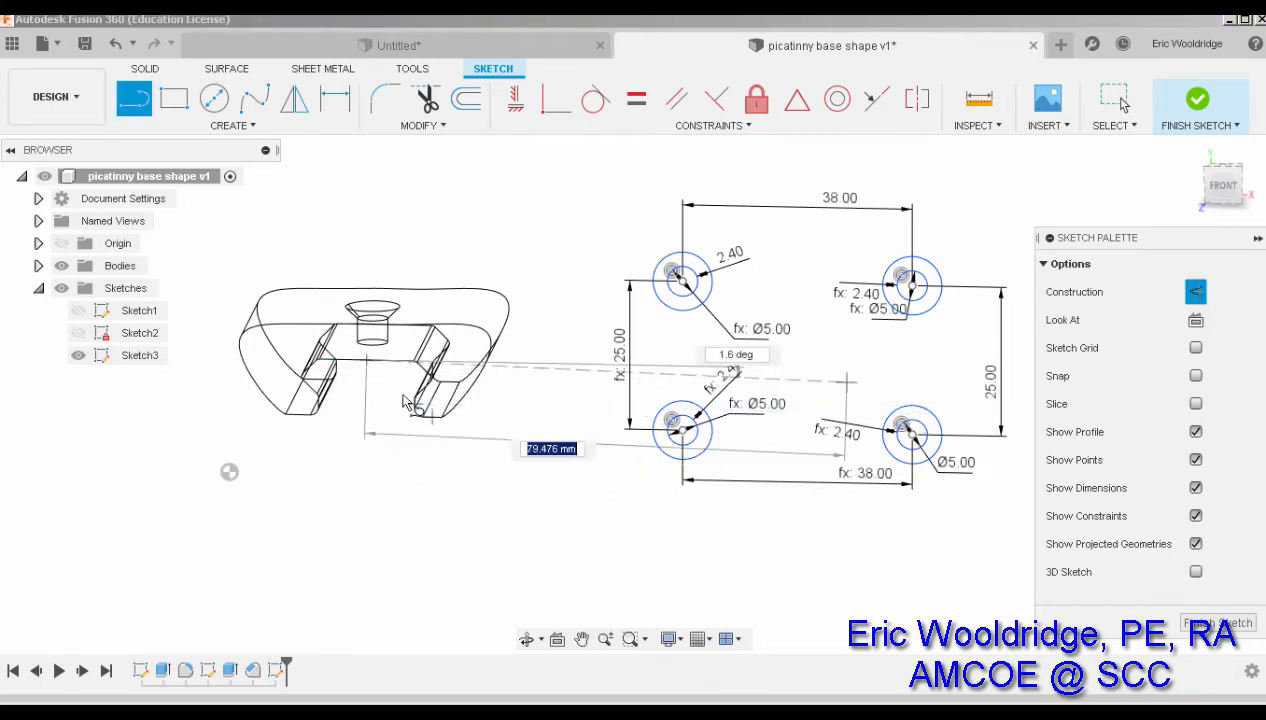
left_click(366, 448)
key("Escape")
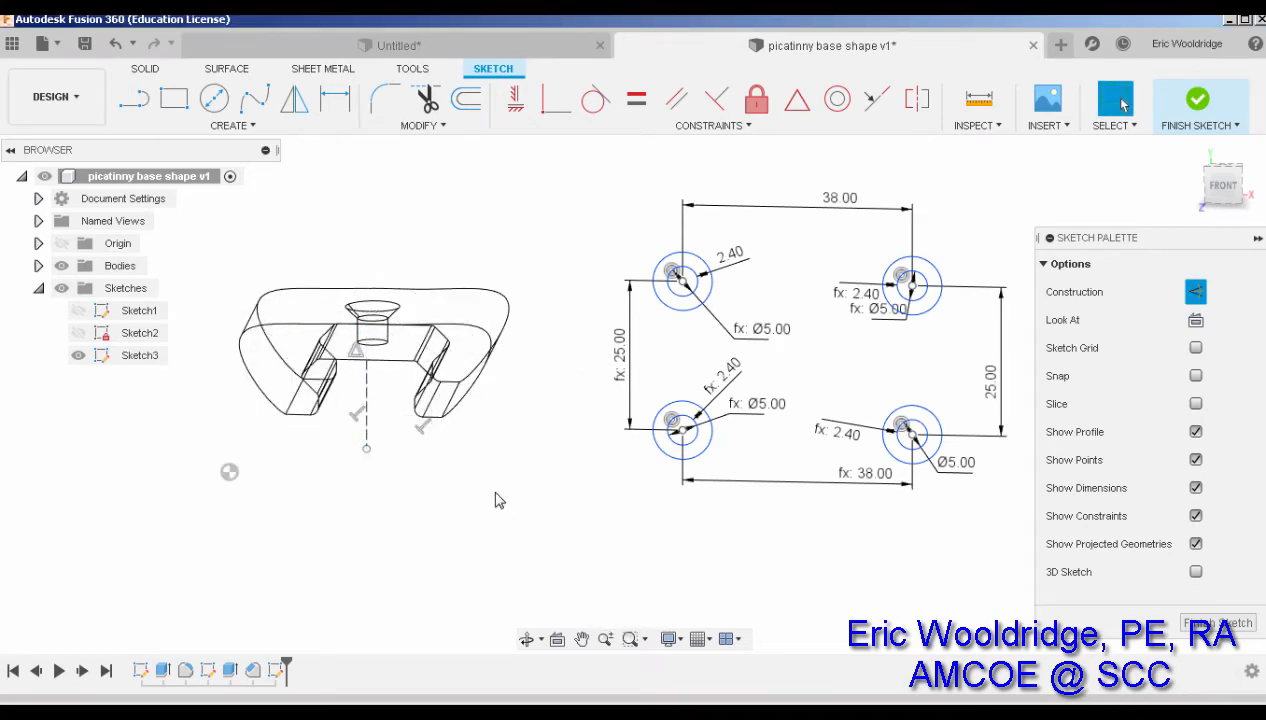
Step: Dimension the horizontal distance from the slot edge's midpoint on the rail base to the upper left hole's centre as 47 mm
key("d")
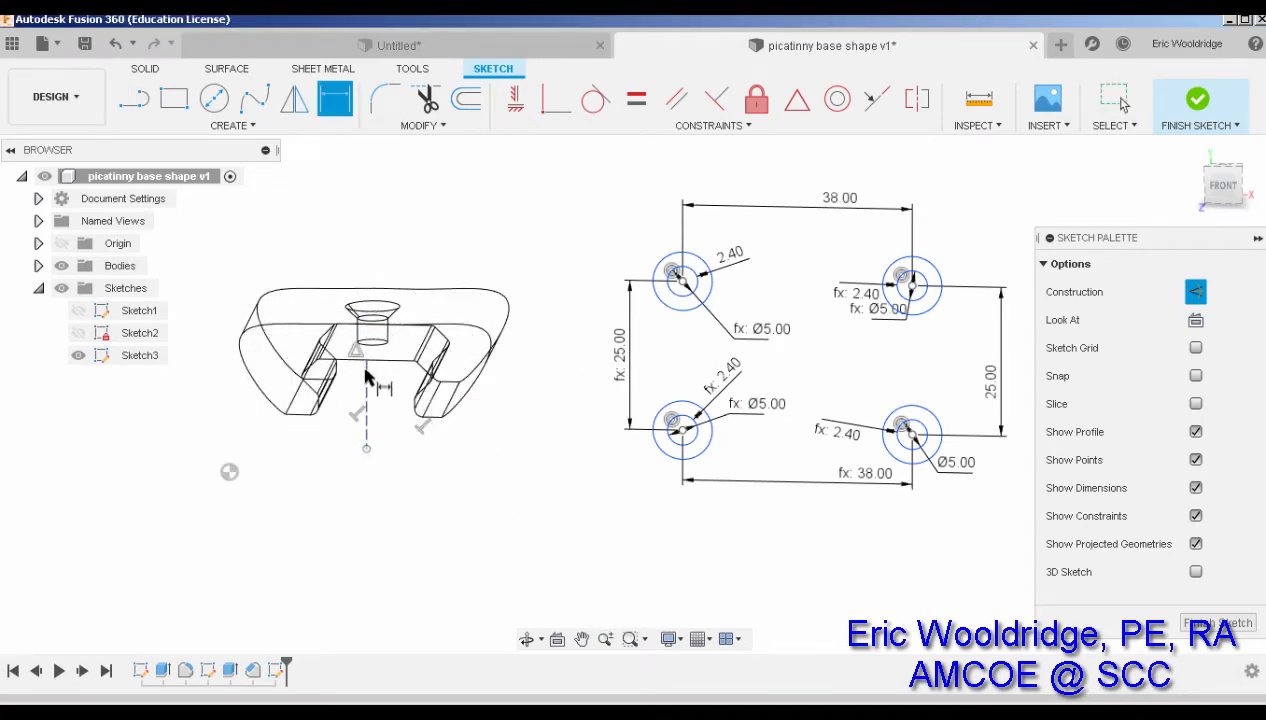
scroll(416, 404, "up", 3)
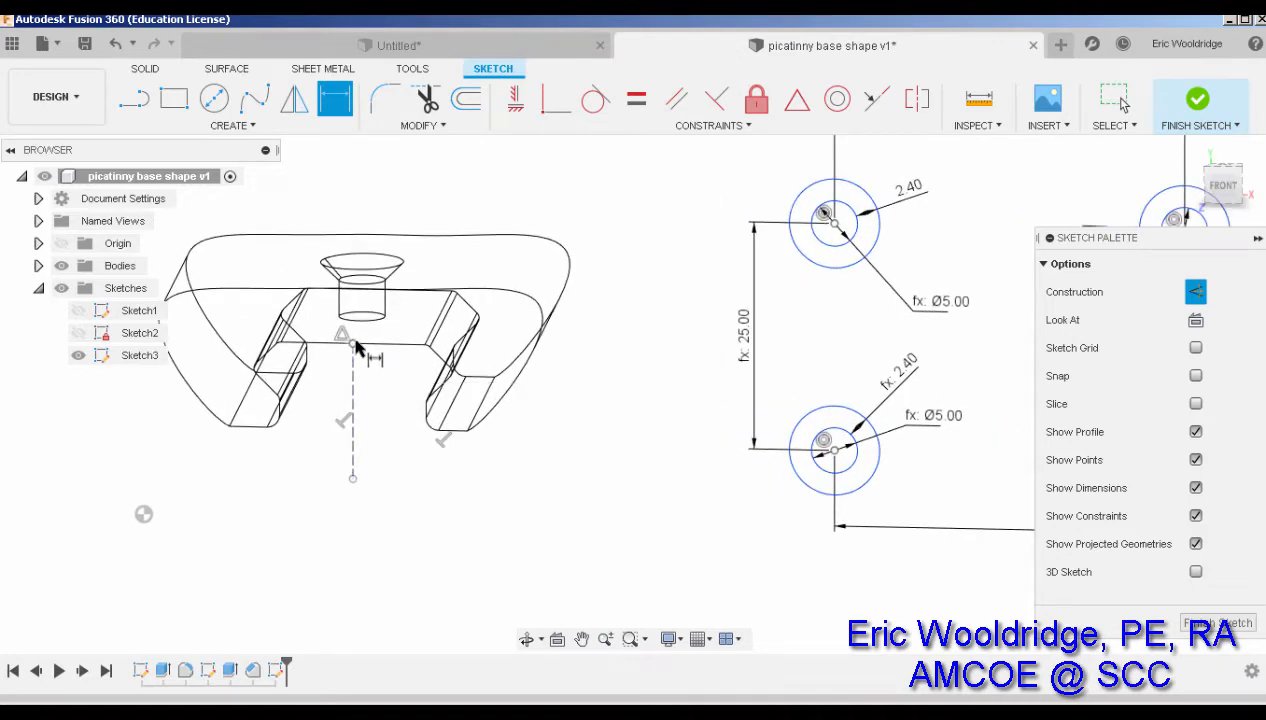
left_click(353, 343)
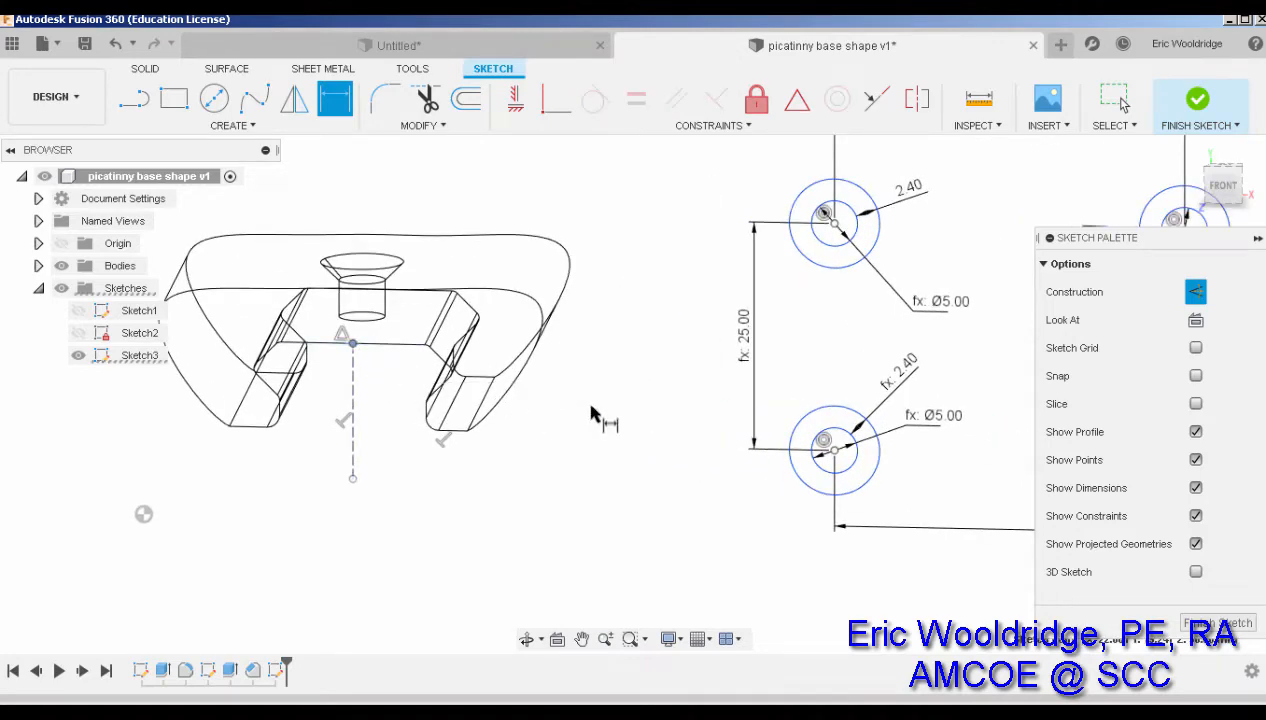
left_click(834, 221)
left_click(643, 392)
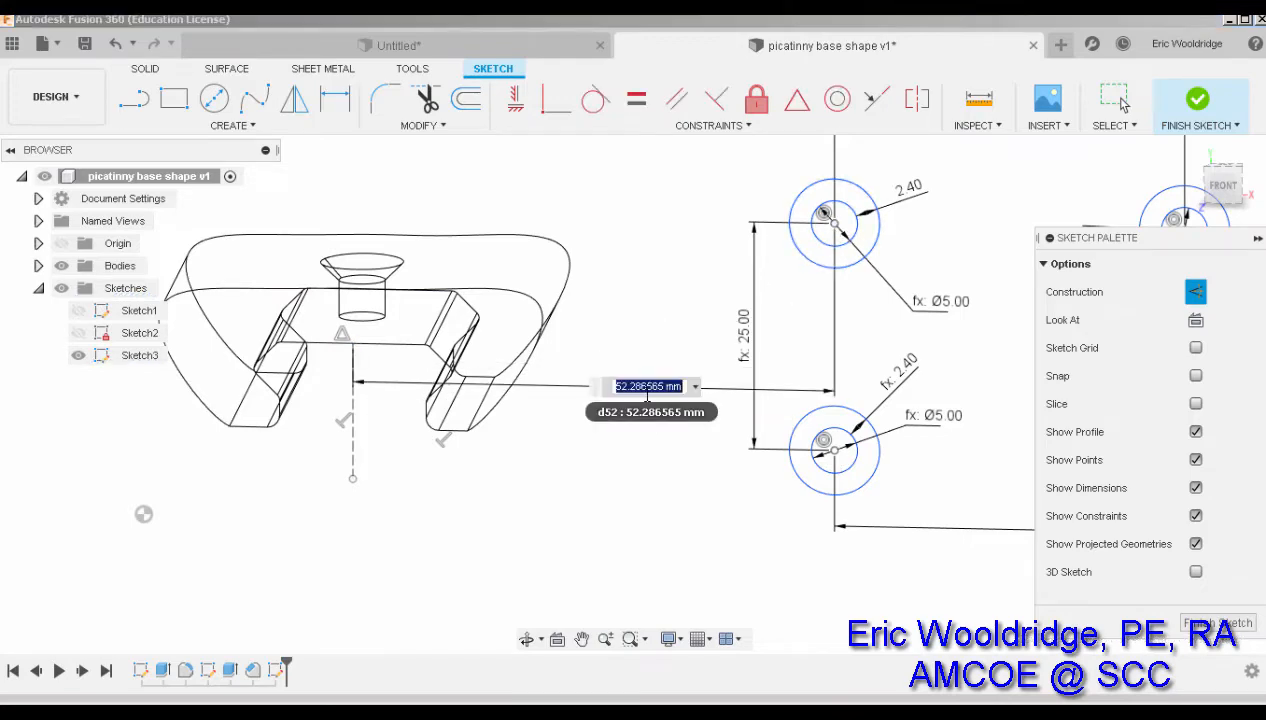
type("4")
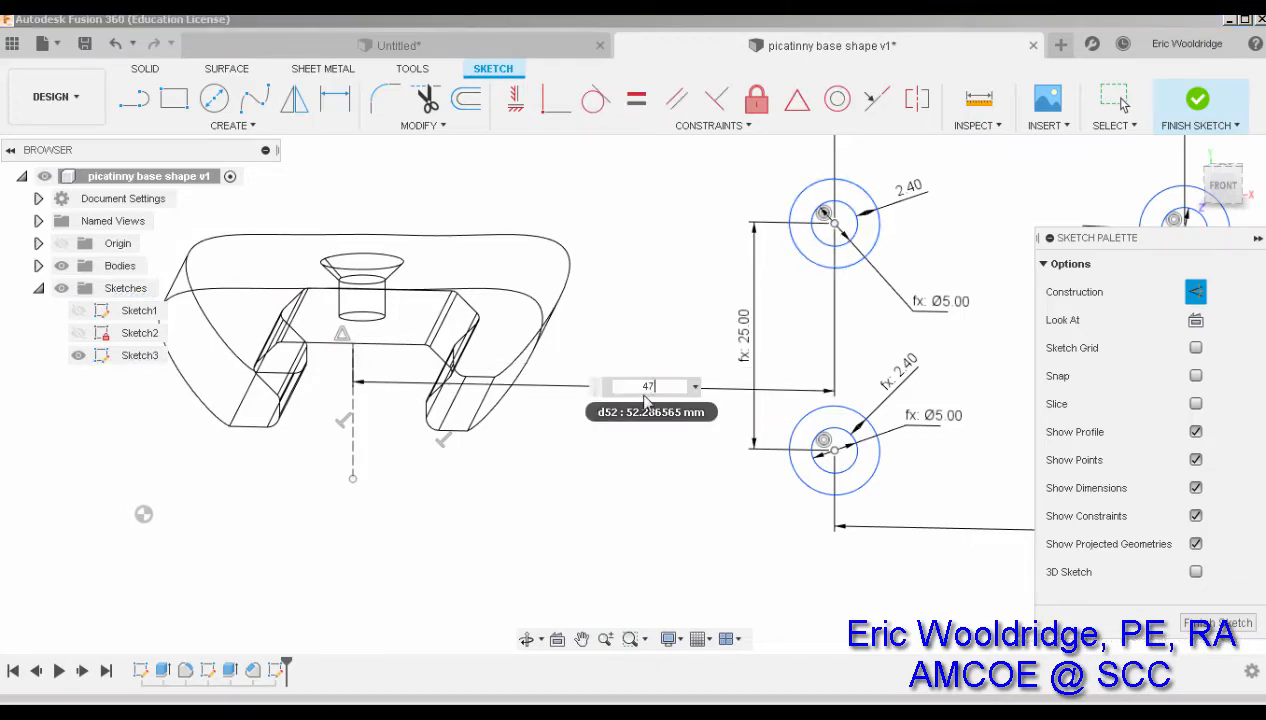
type("7")
key("Return")
Step: Try a vertical dimension from the slot edge's midpoint to the upper left hole's centre, and undo it
scroll(700, 425, "down", 3)
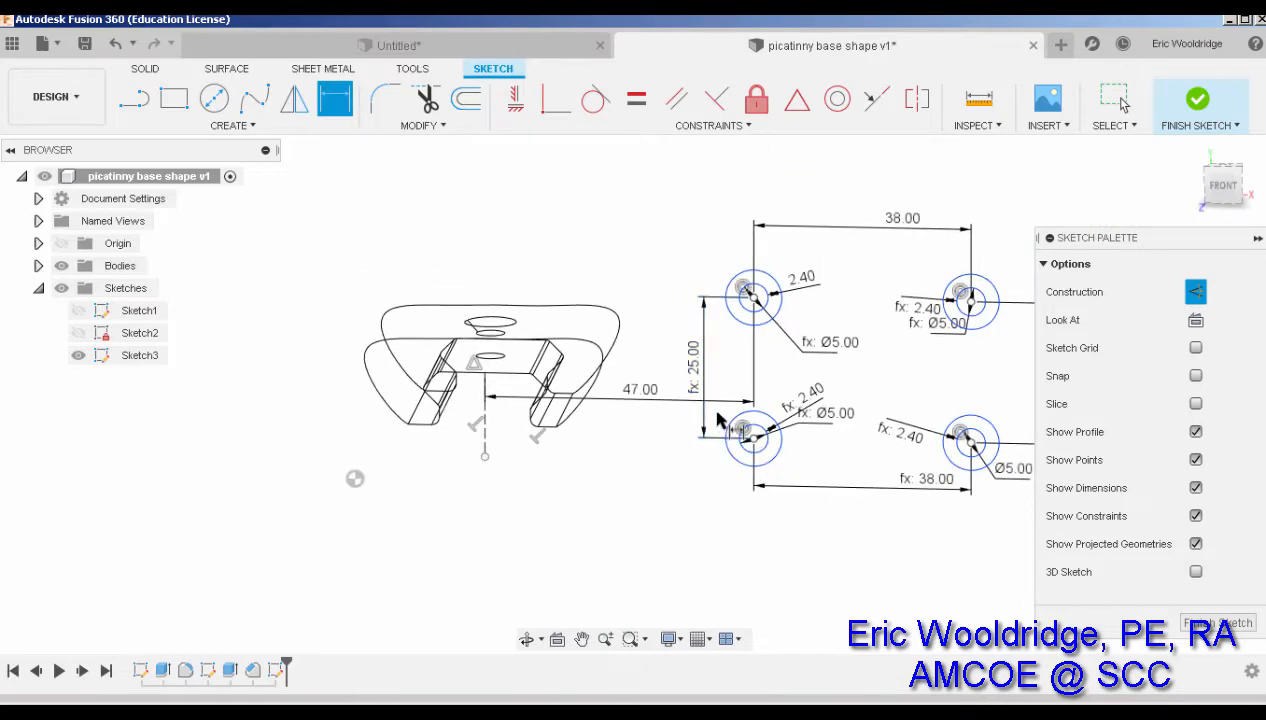
middle_click_drag(716, 420, 636, 391)
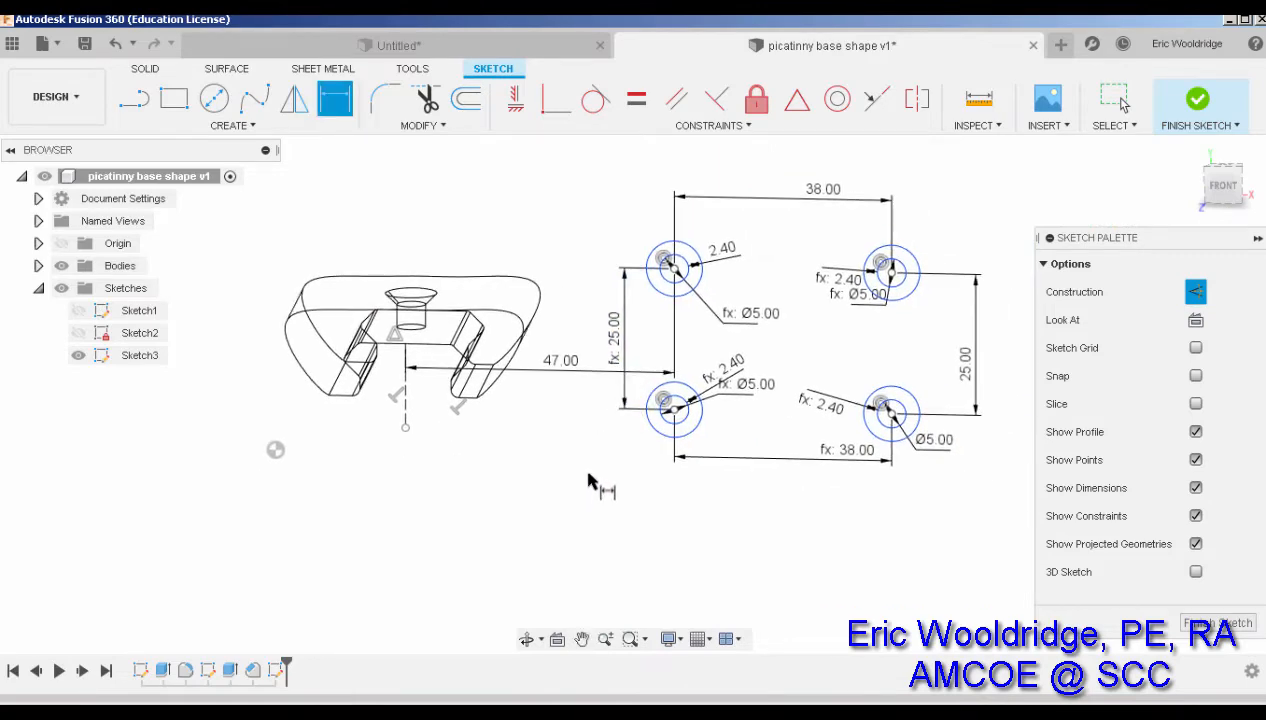
mouse_move(589, 480)
middle_mouse_down("shift")
mouse_move(596, 444)
mouse_move(599, 463)
mouse_move(570, 466)
mouse_move(572, 479)
middle_mouse_up("shift")
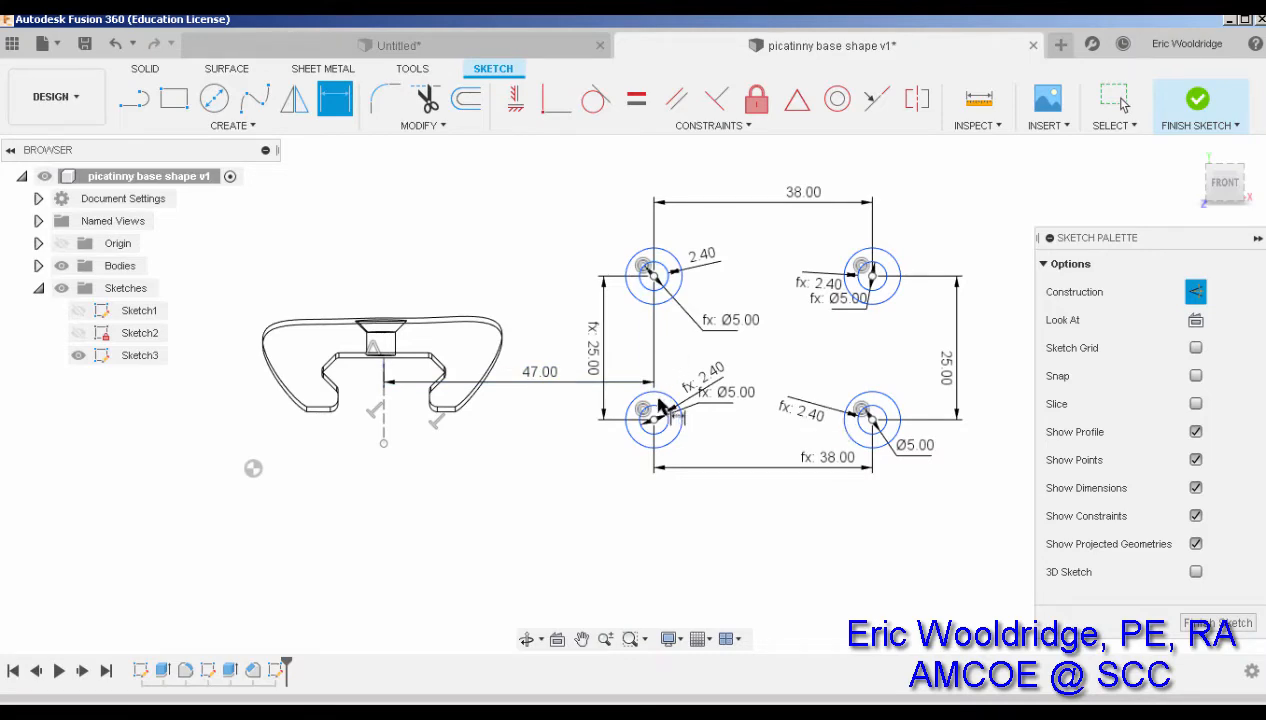
left_click(1224, 182)
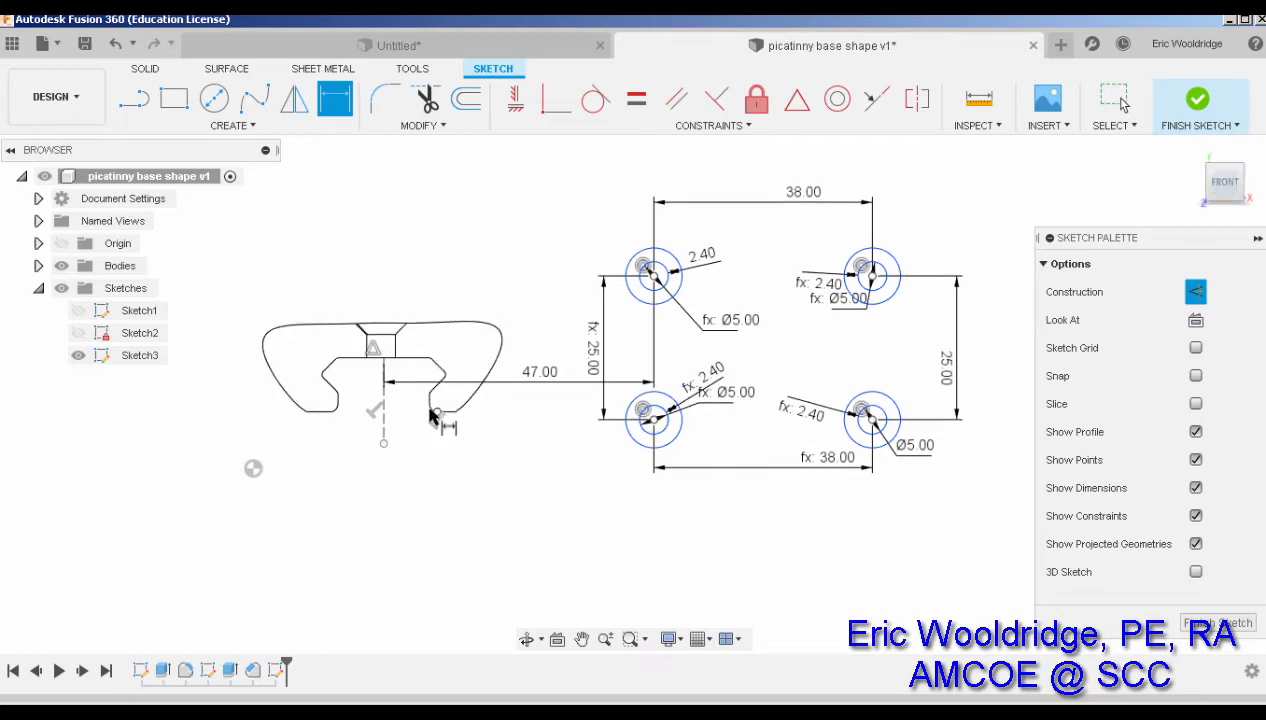
left_click(384, 358)
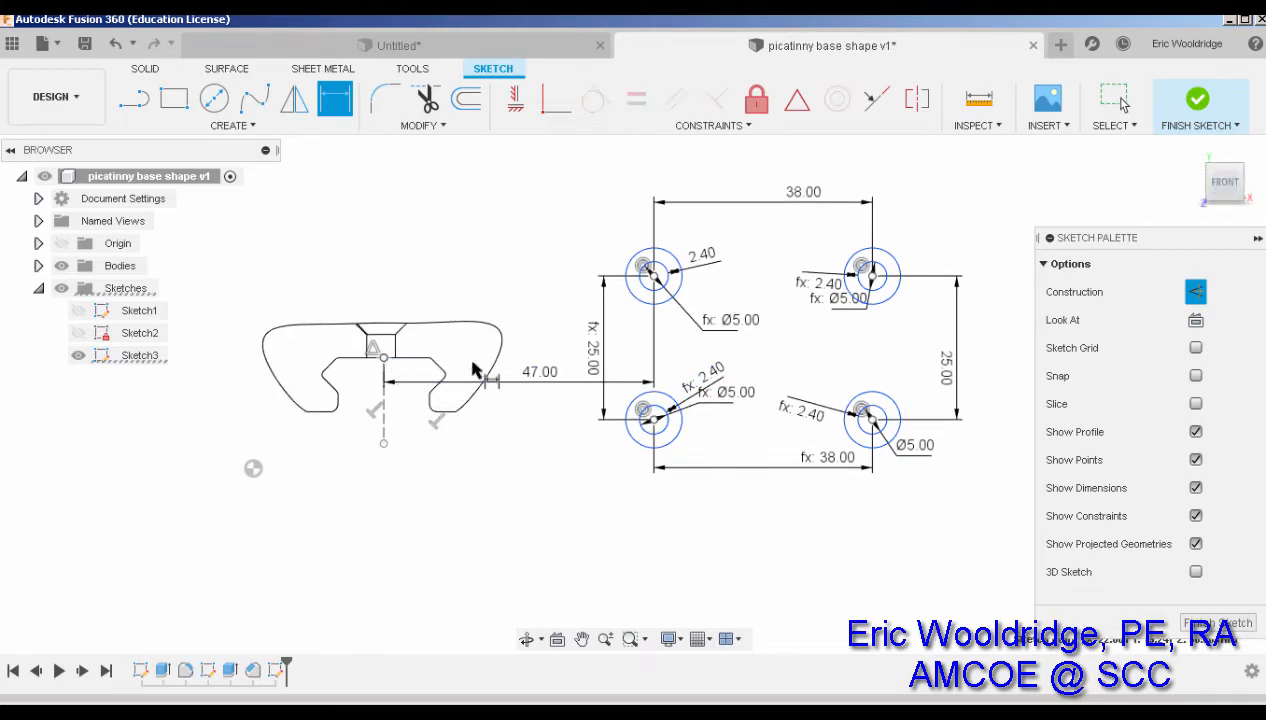
left_click(653, 275)
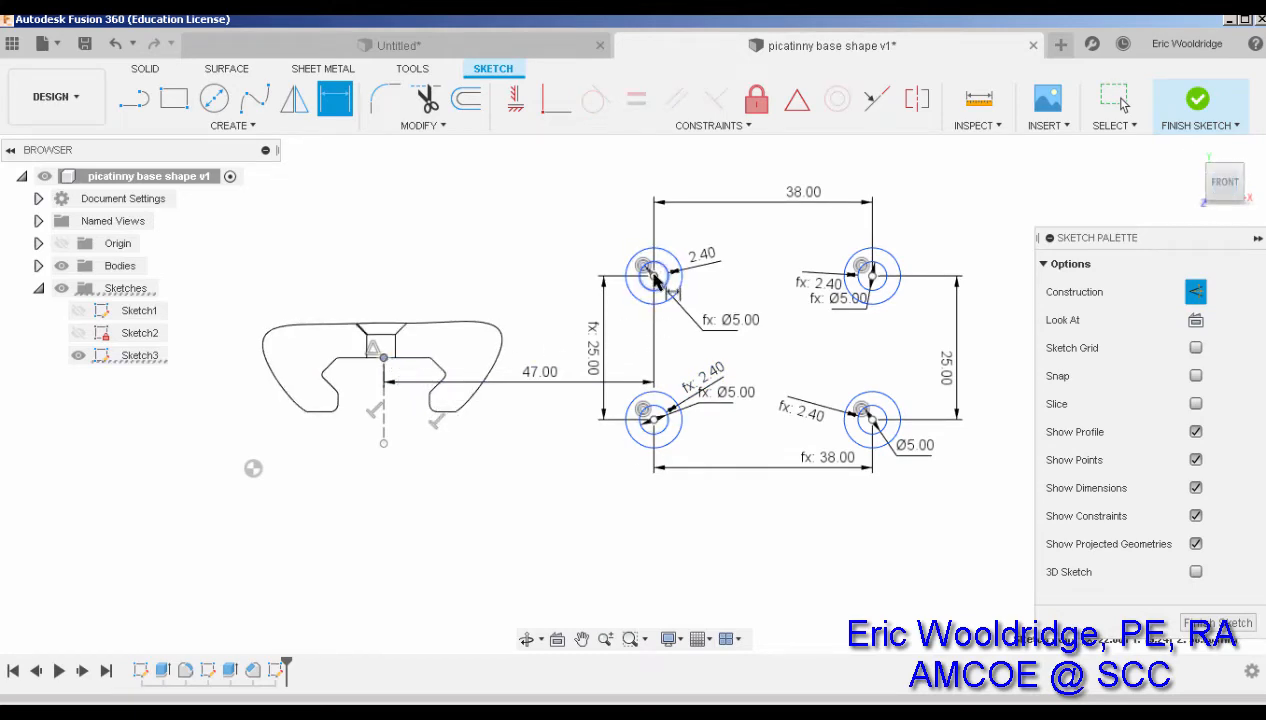
left_click(222, 320)
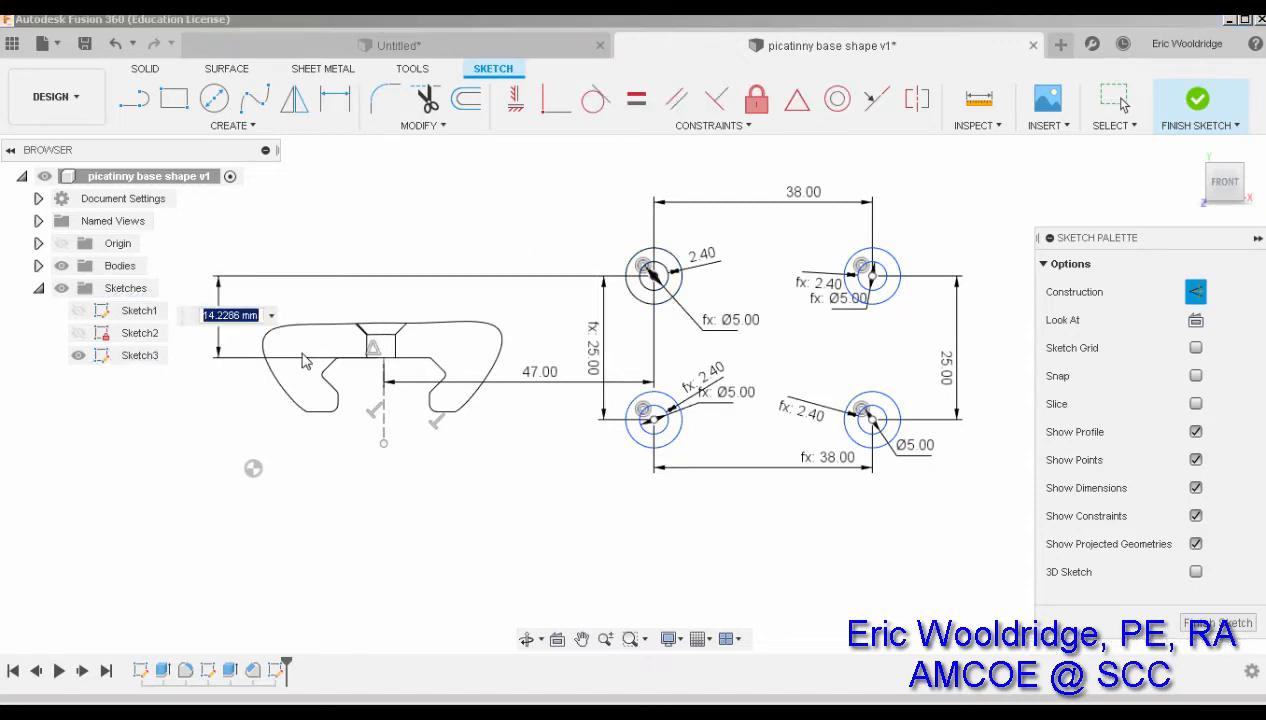
key("Return")
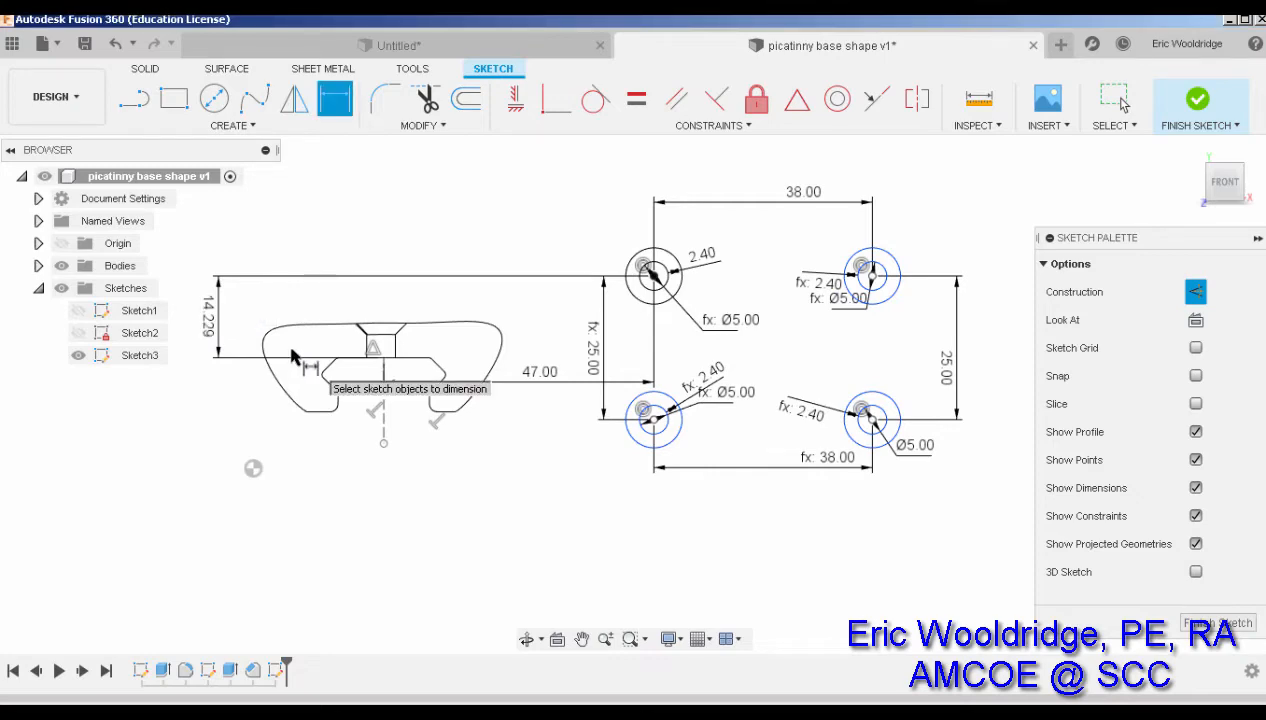
key("ctrl+z")
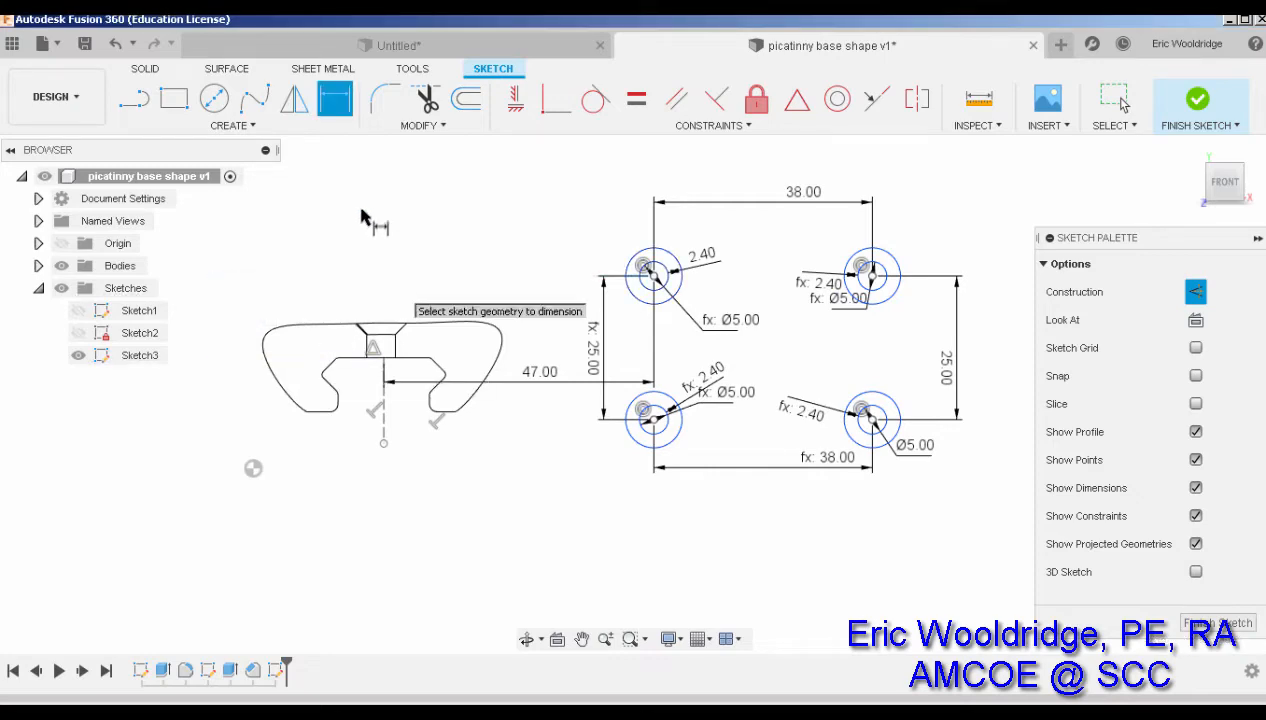
Step: Dimension the vertical distance from the slot edge's midpoint to the lower left hole's centre as 62 mm
left_click(384, 358)
left_click(653, 418)
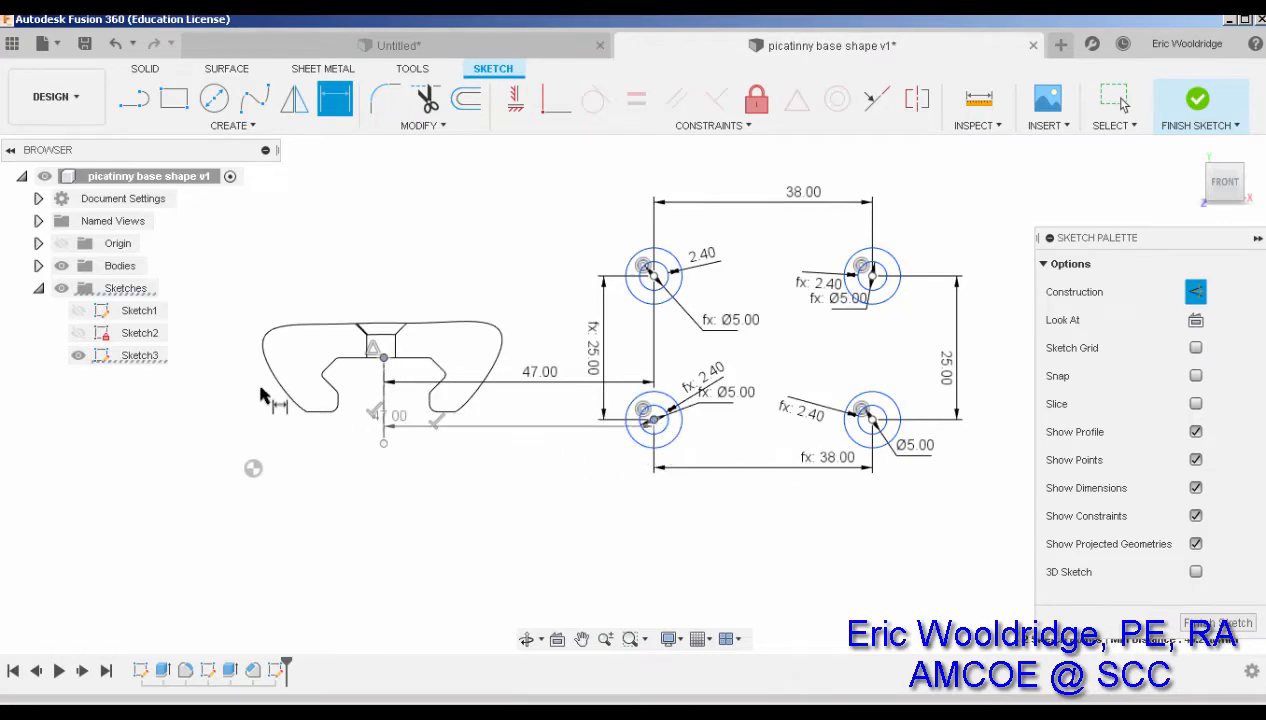
left_click(199, 396)
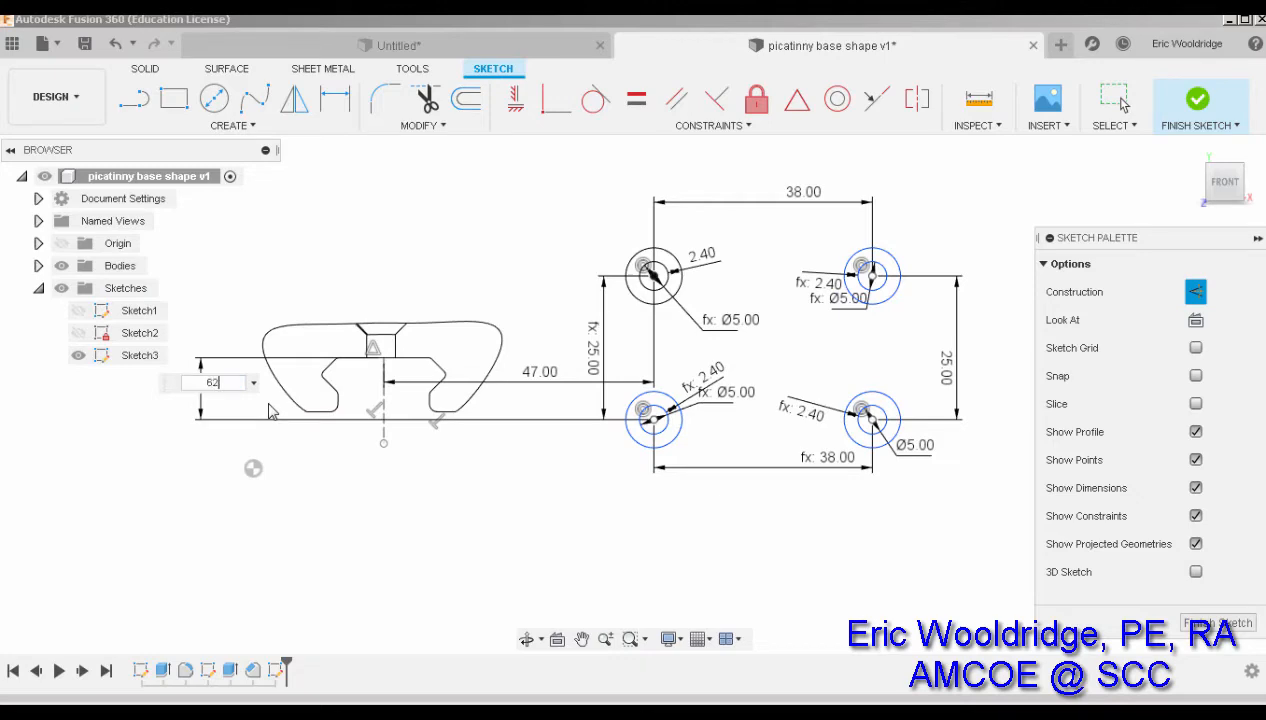
type("62")
key("Return")
Step: Finish the sketch and extrude the four ring profiles around the holes 7 mm as new bodies
scroll(808, 415, "down", 3)
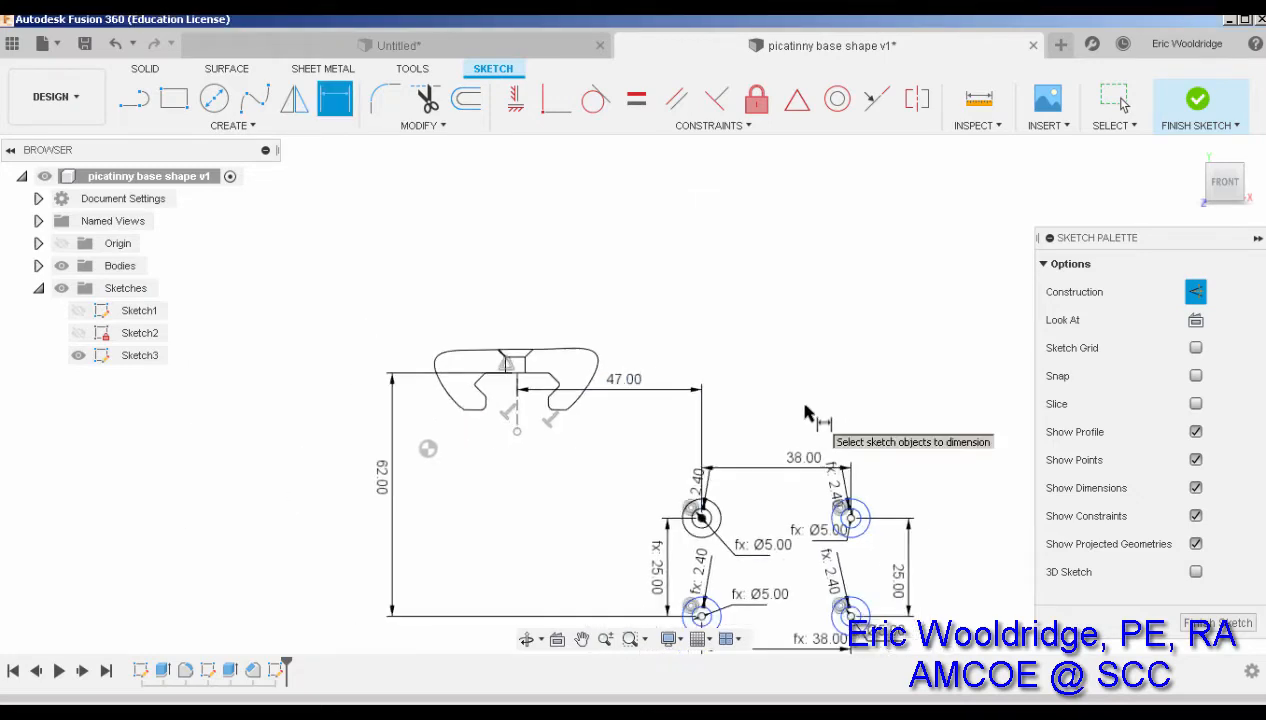
scroll(806, 408, "down", 2)
mouse_move(805, 413)
middle_mouse_down()
mouse_move(721, 323)
mouse_move(715, 338)
middle_mouse_up()
scroll(715, 338, "up", 1)
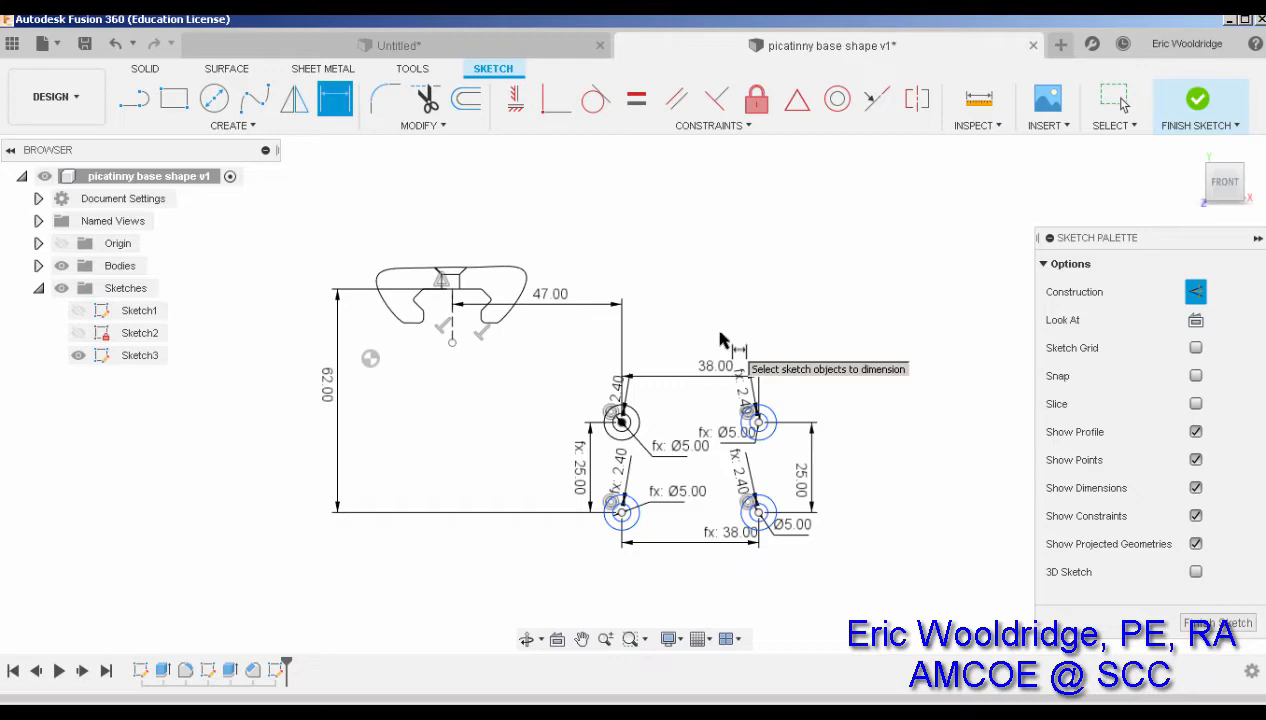
middle_click_drag(740, 319, 698, 407, "shift")
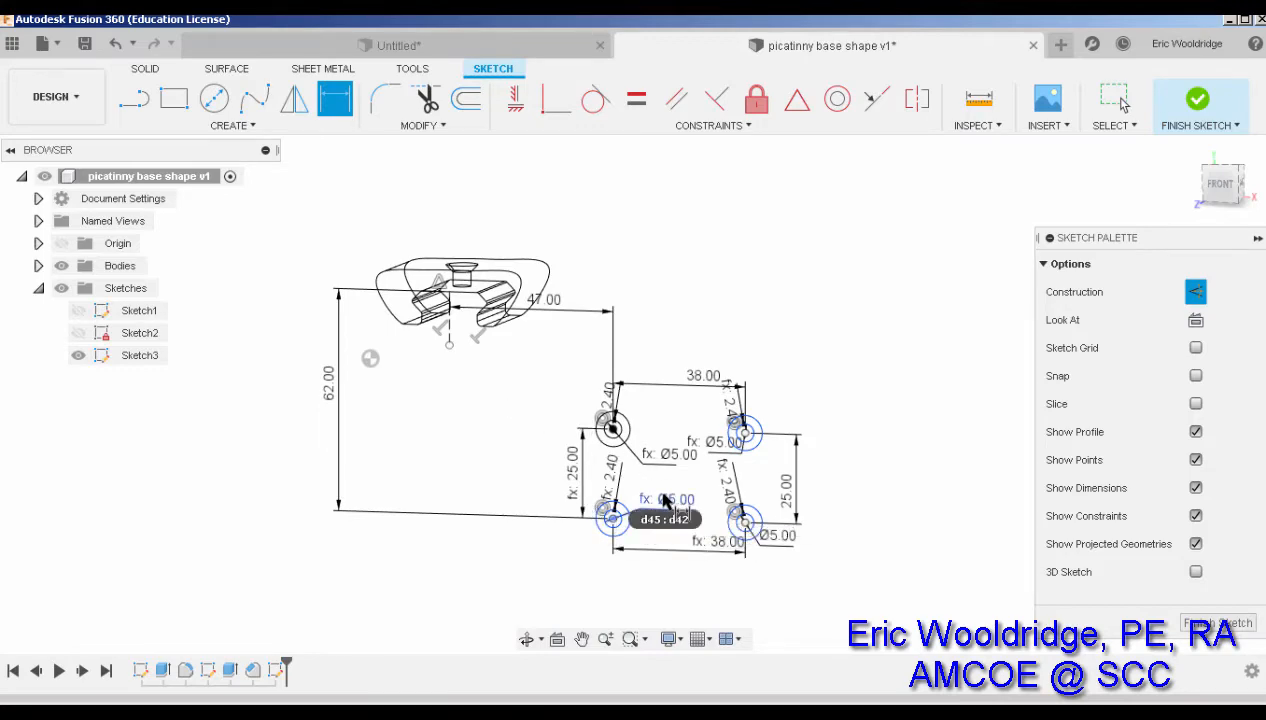
left_click(1197, 98)
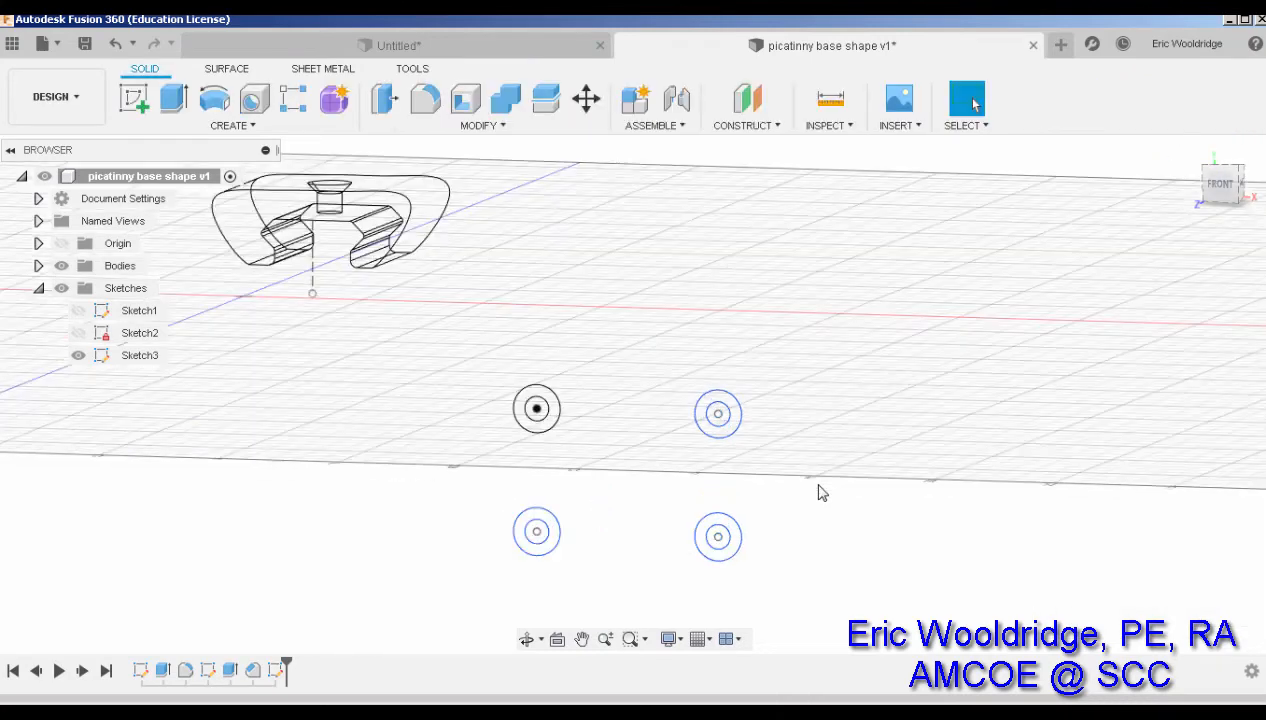
left_click(173, 98)
left_click(524, 424)
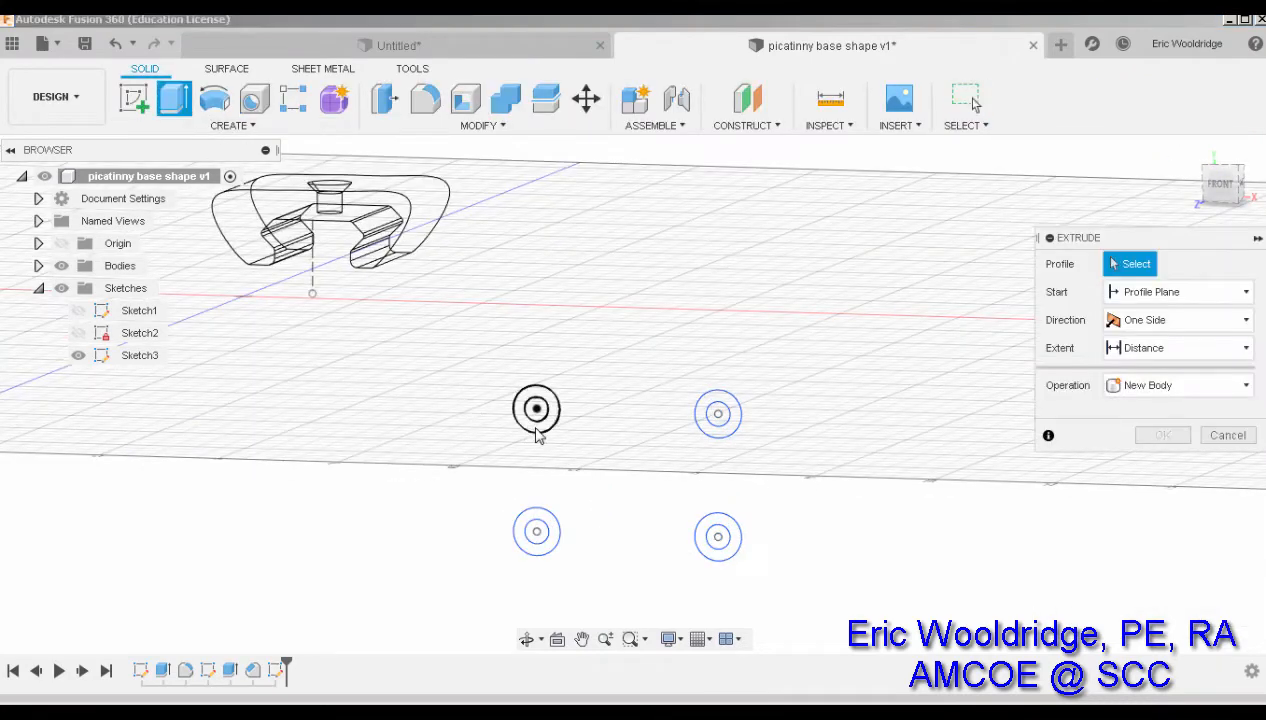
left_click(550, 522)
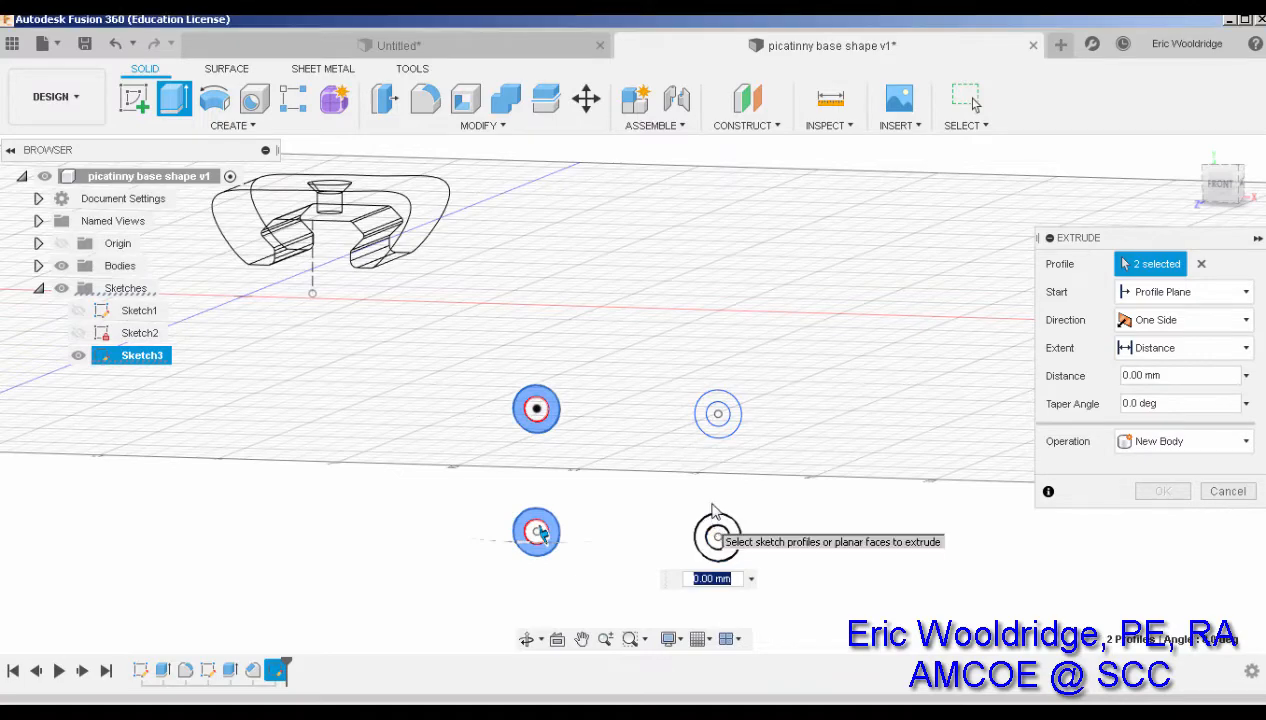
left_click(726, 541)
left_click(726, 417)
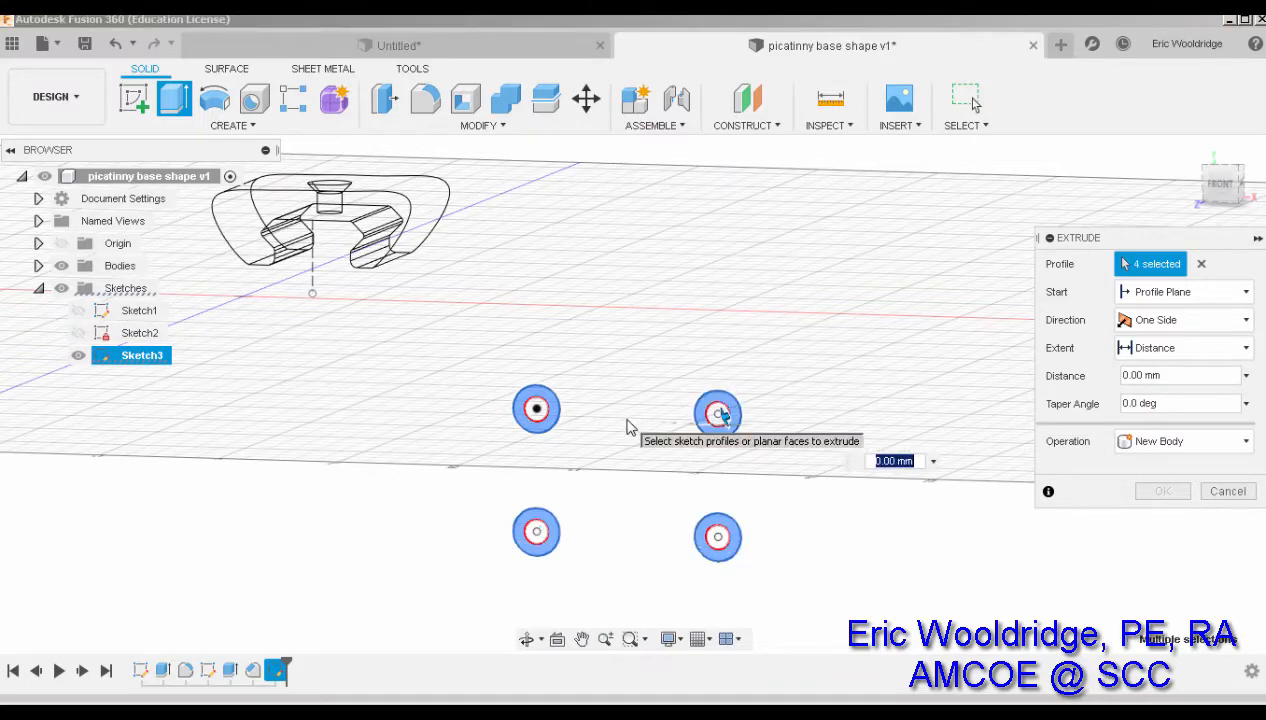
type("5")
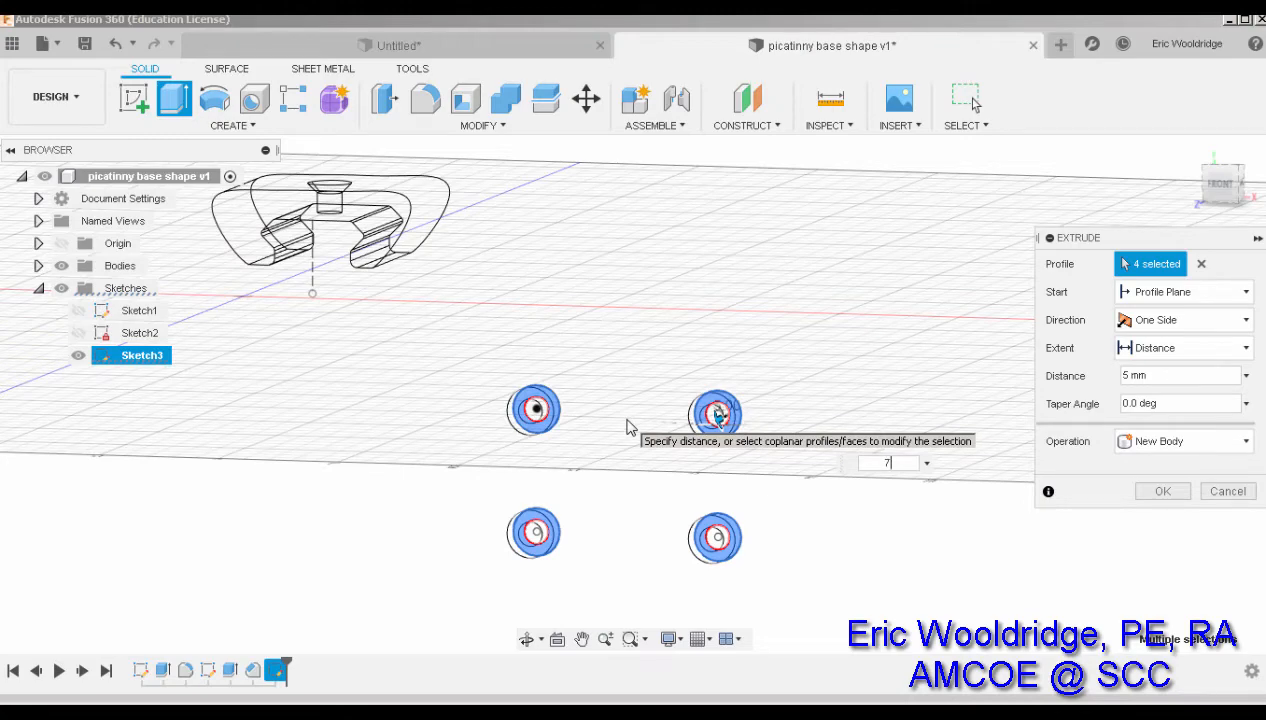
left_click(1140, 490)
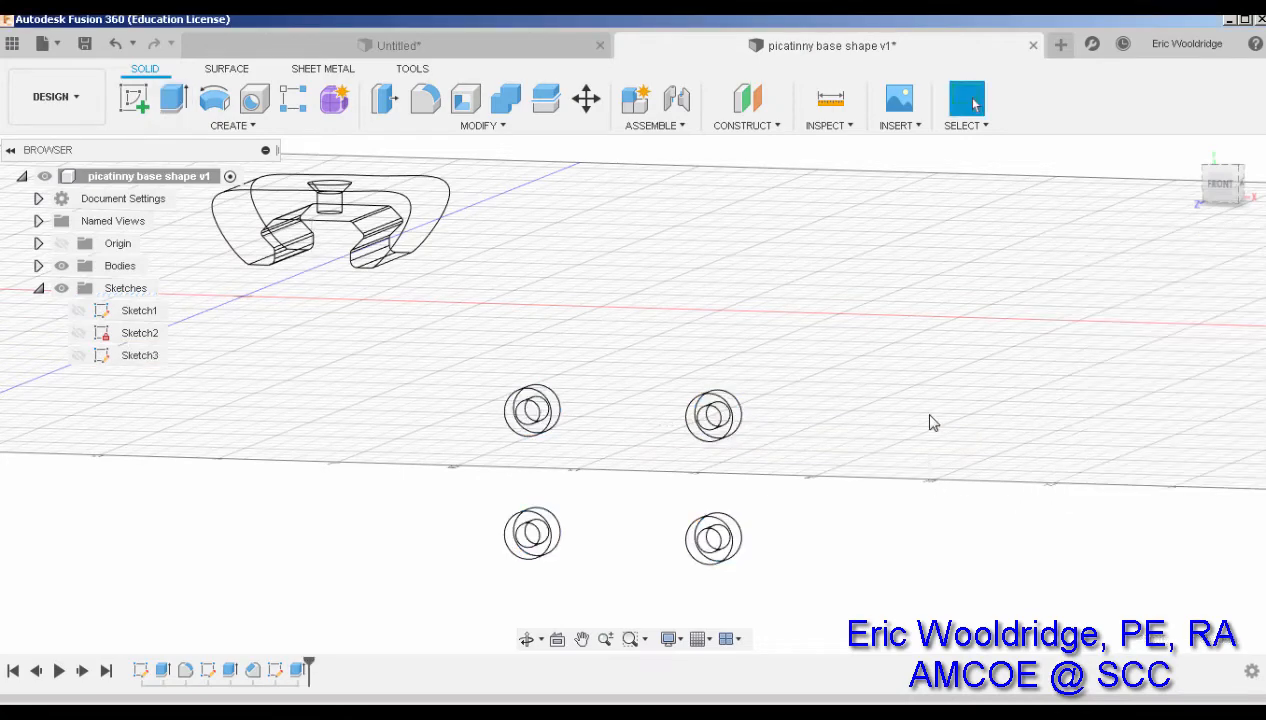
Step: Move the four boss bodies together 26 mm along the Z direction
middle_click_drag(884, 389, 670, 362, "shift")
scroll(826, 456, "down", 3)
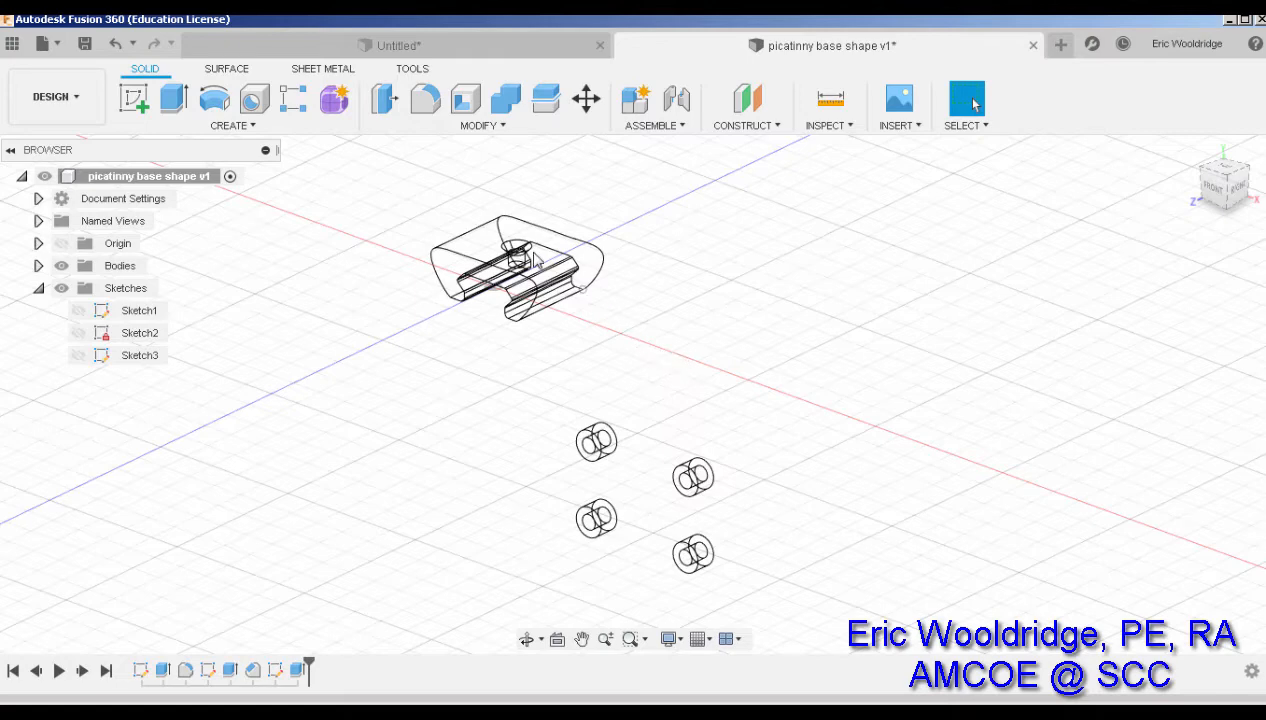
middle_click_drag(599, 323, 583, 289)
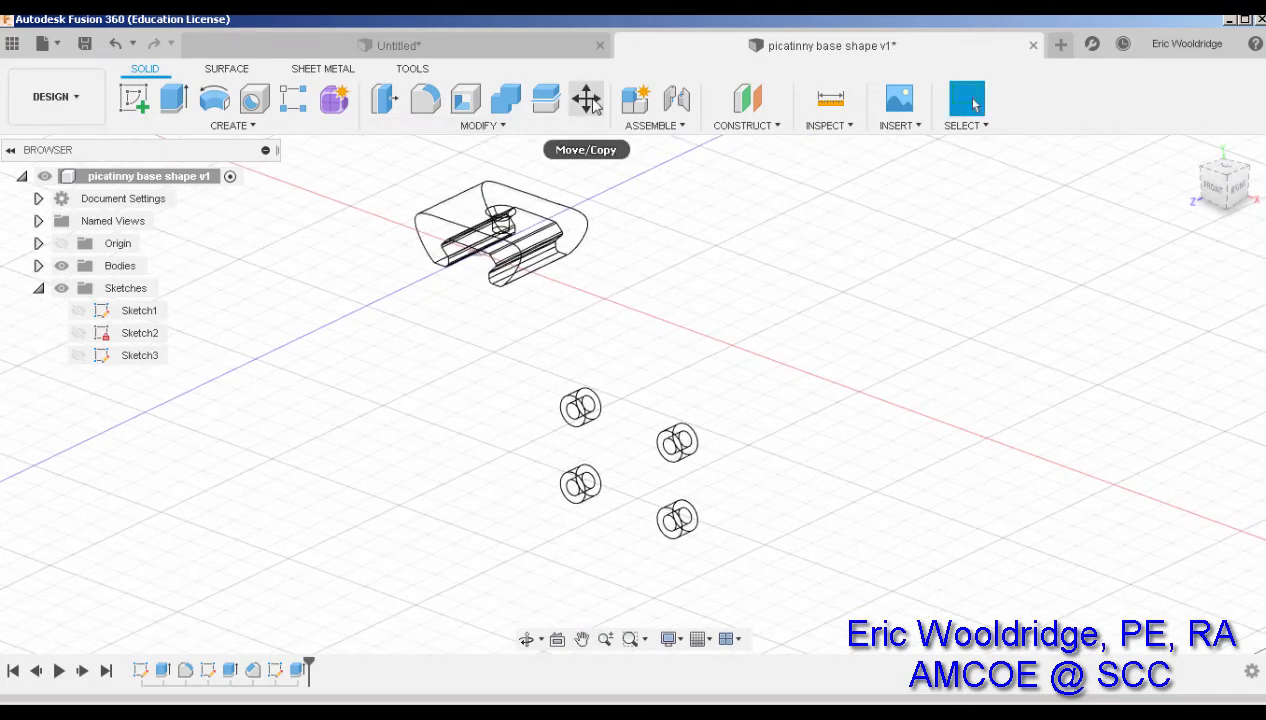
left_click(587, 100)
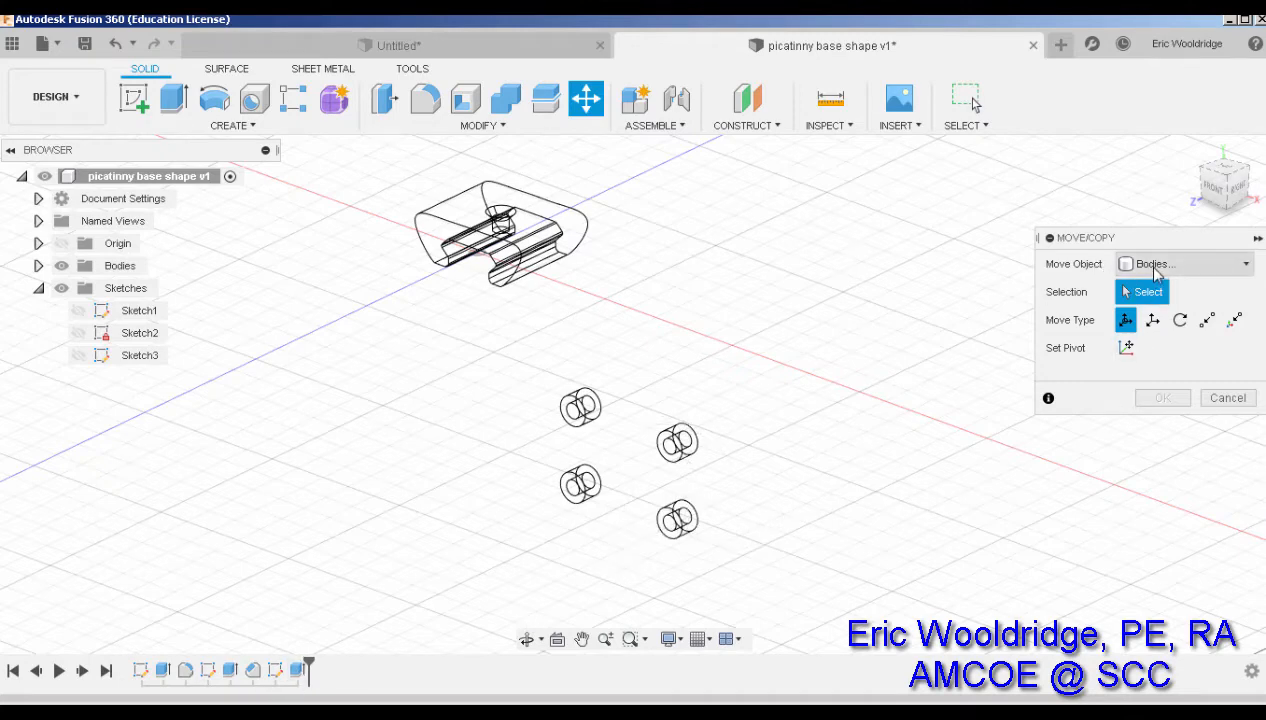
left_click(1157, 266)
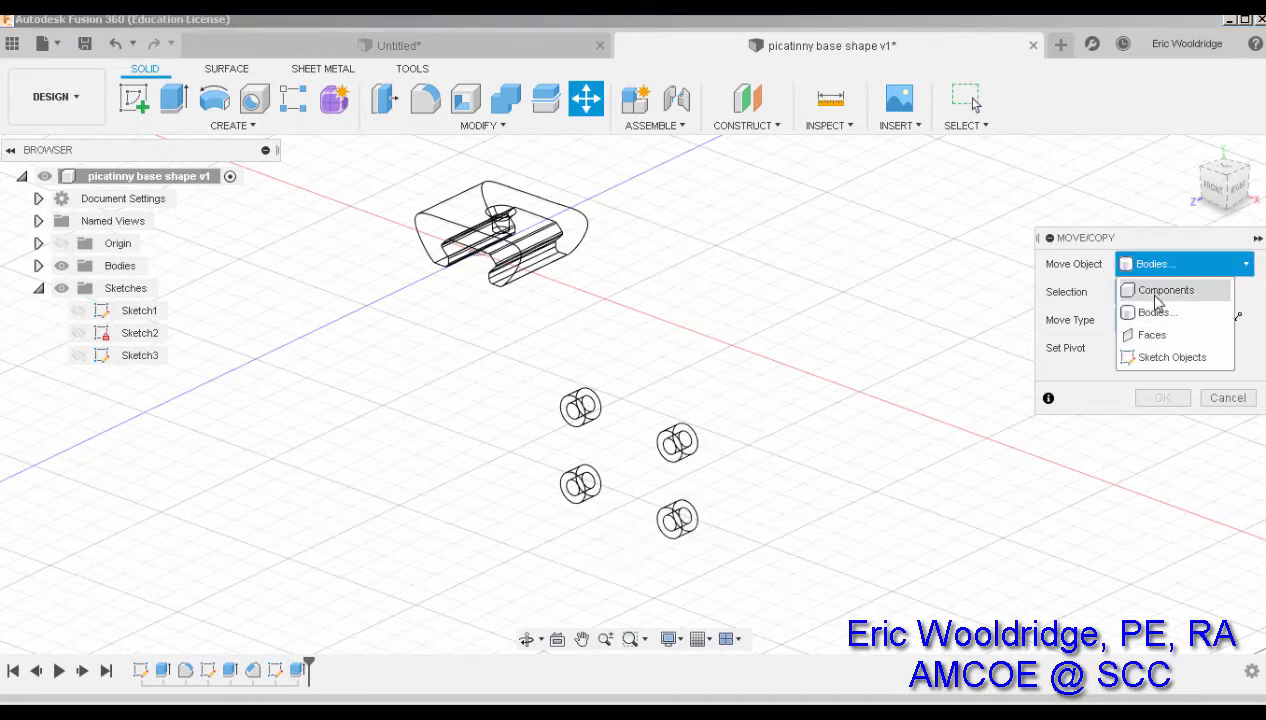
left_click(1157, 291)
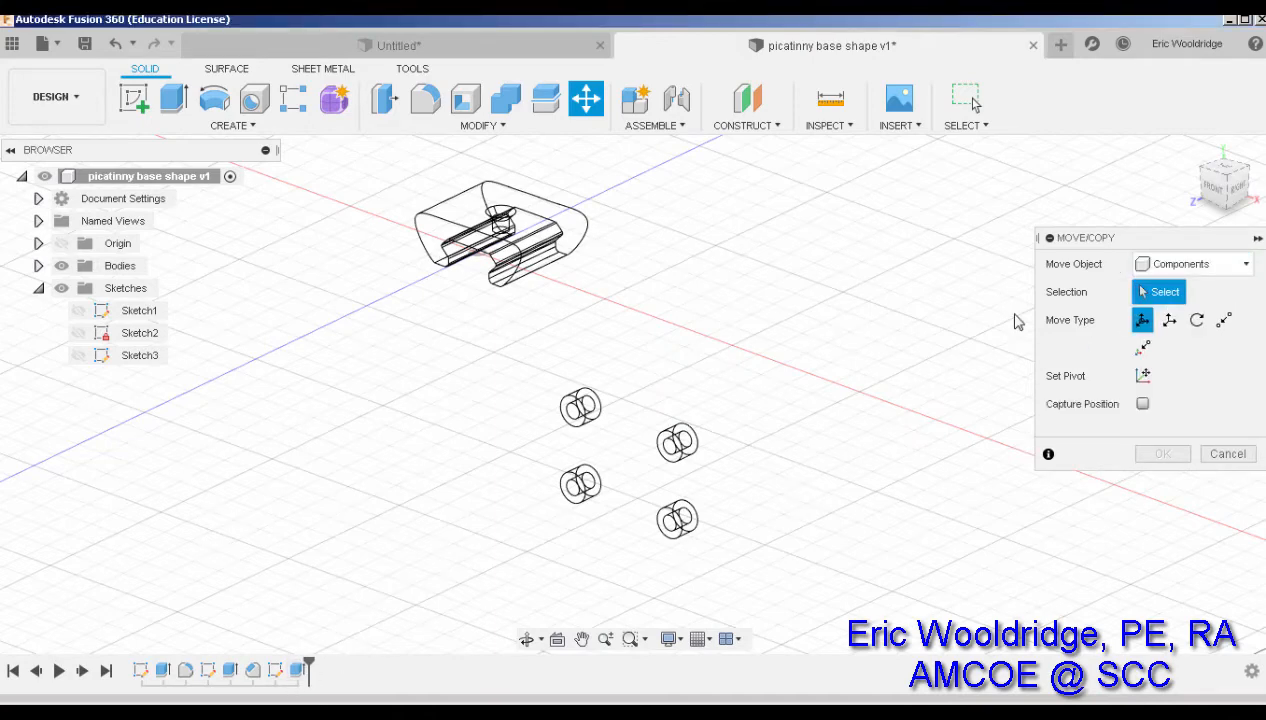
left_click(1160, 264)
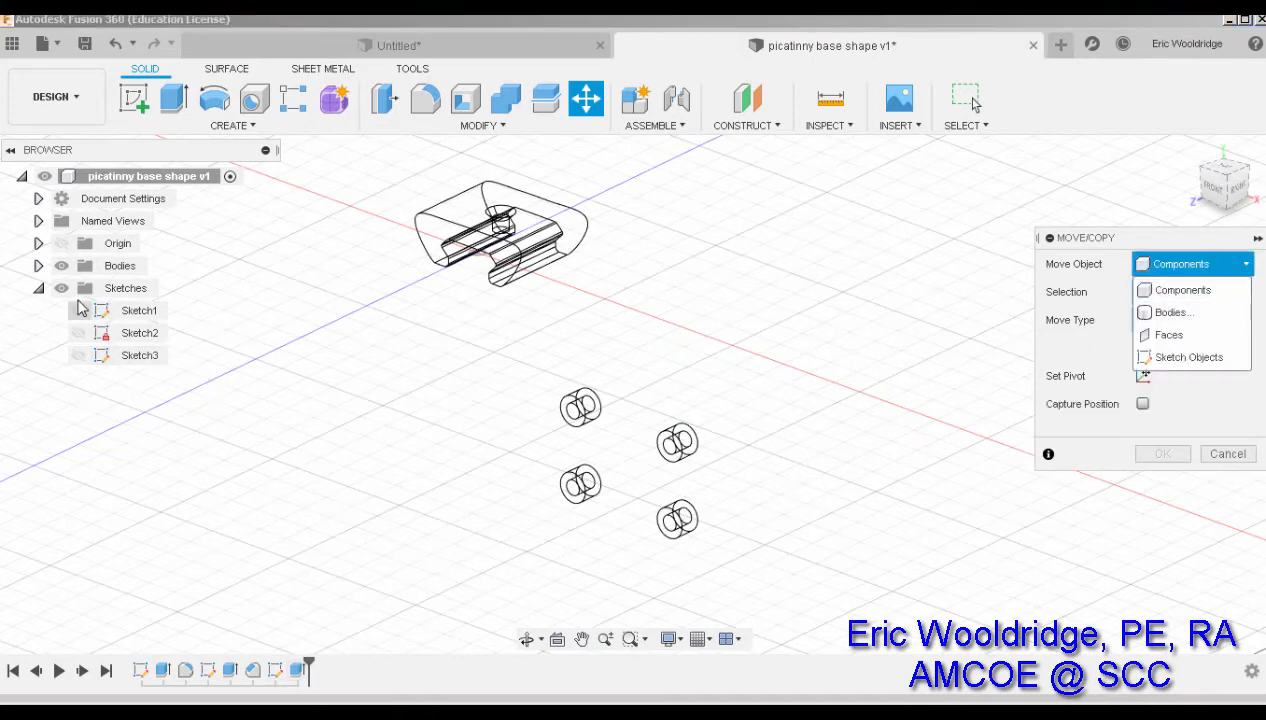
left_click(38, 265)
left_click(38, 265)
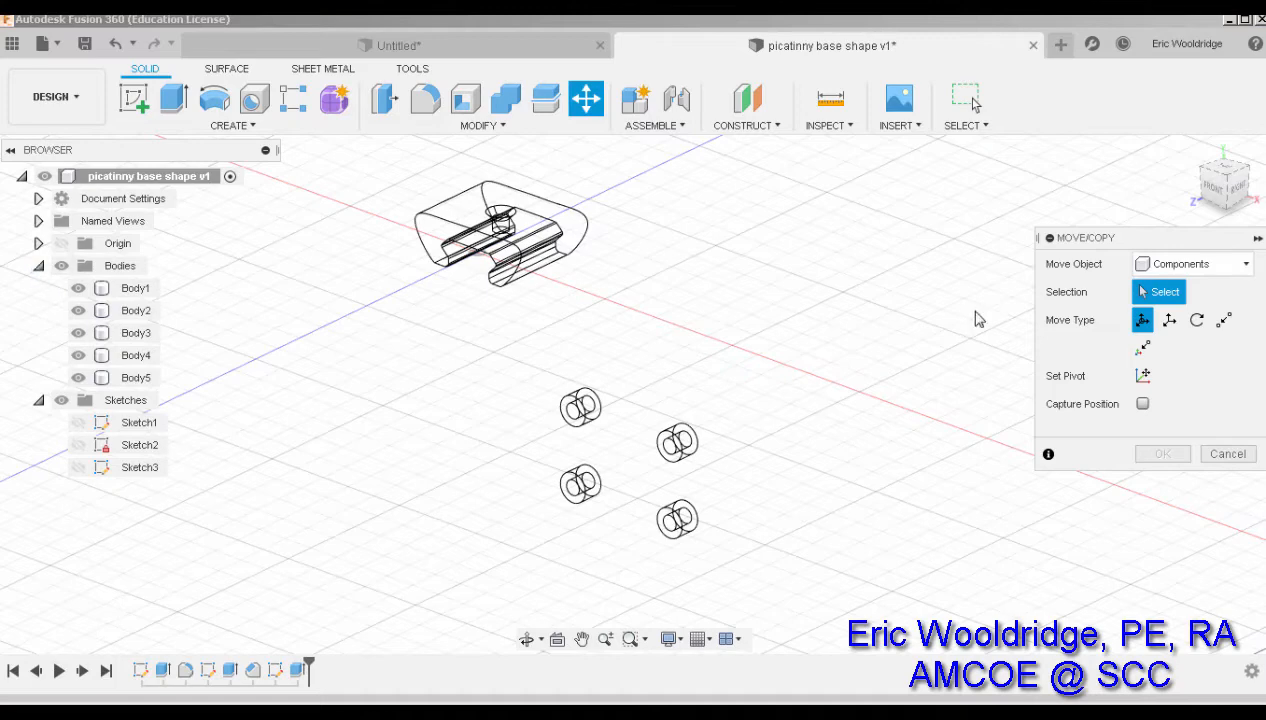
left_click(1160, 264)
left_click(1172, 311)
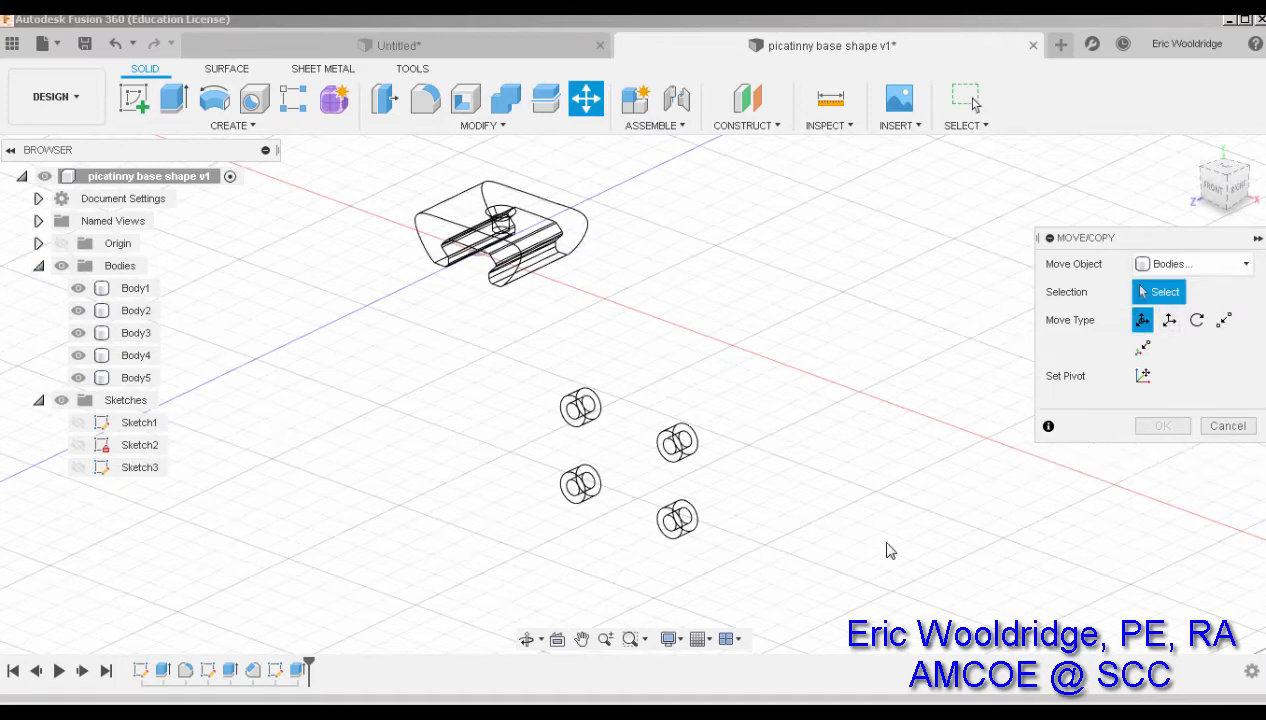
left_click_drag(820, 579, 529, 381)
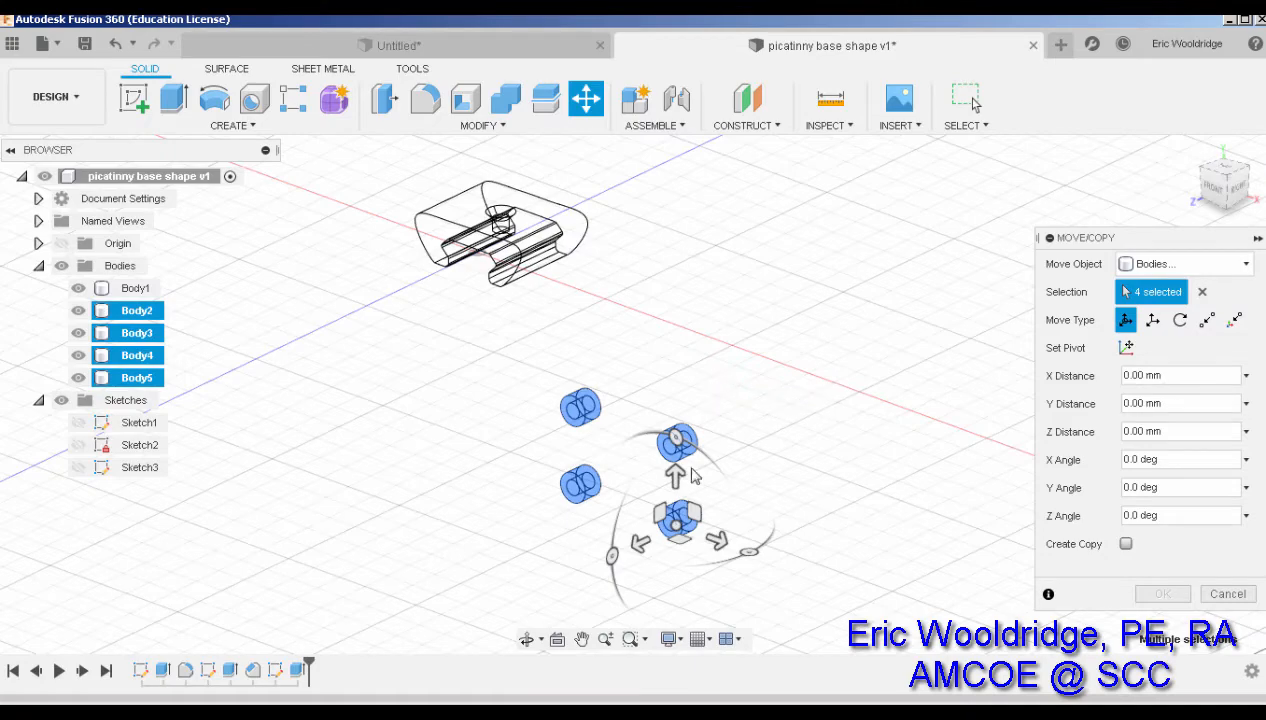
left_click_drag(639, 543, 570, 576)
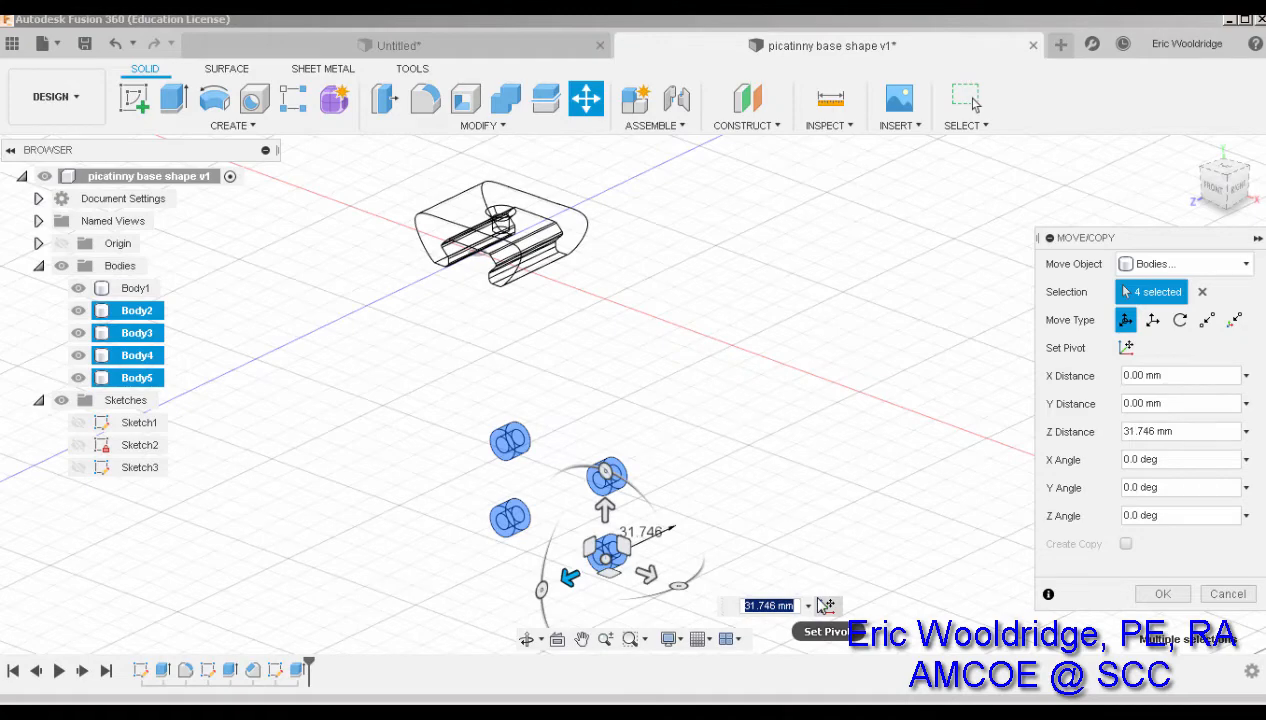
type("26")
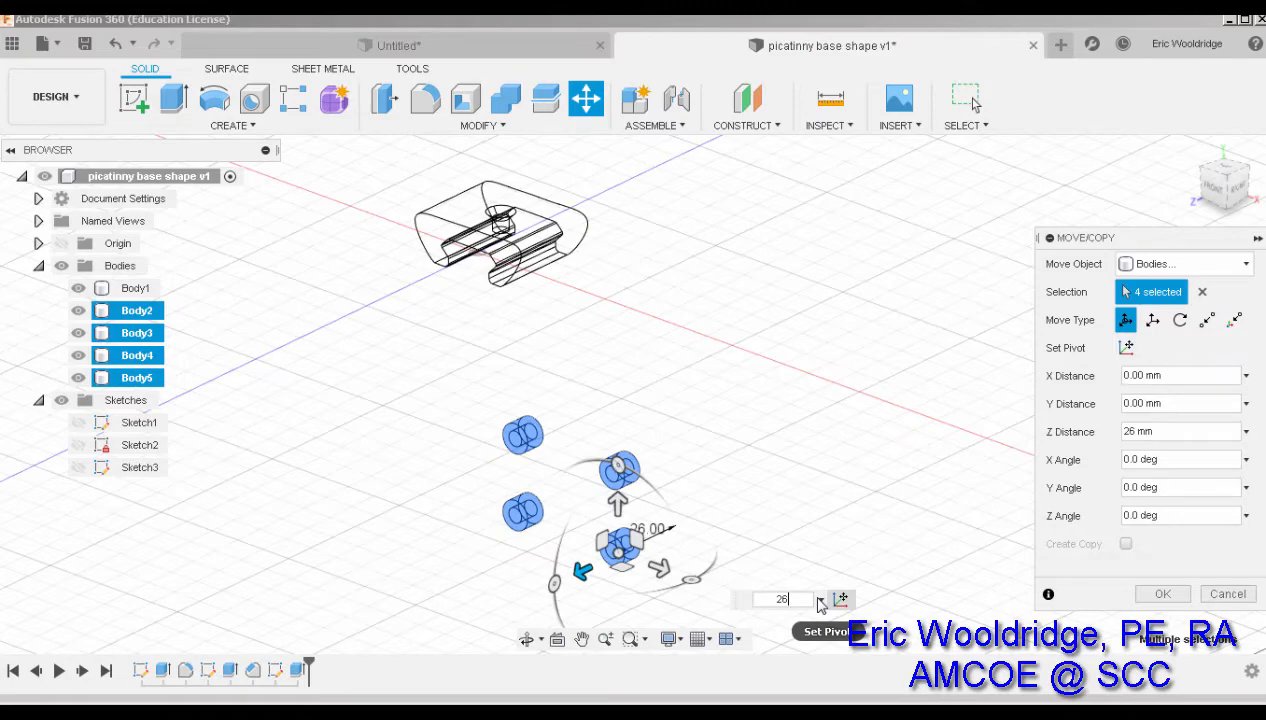
key("Return")
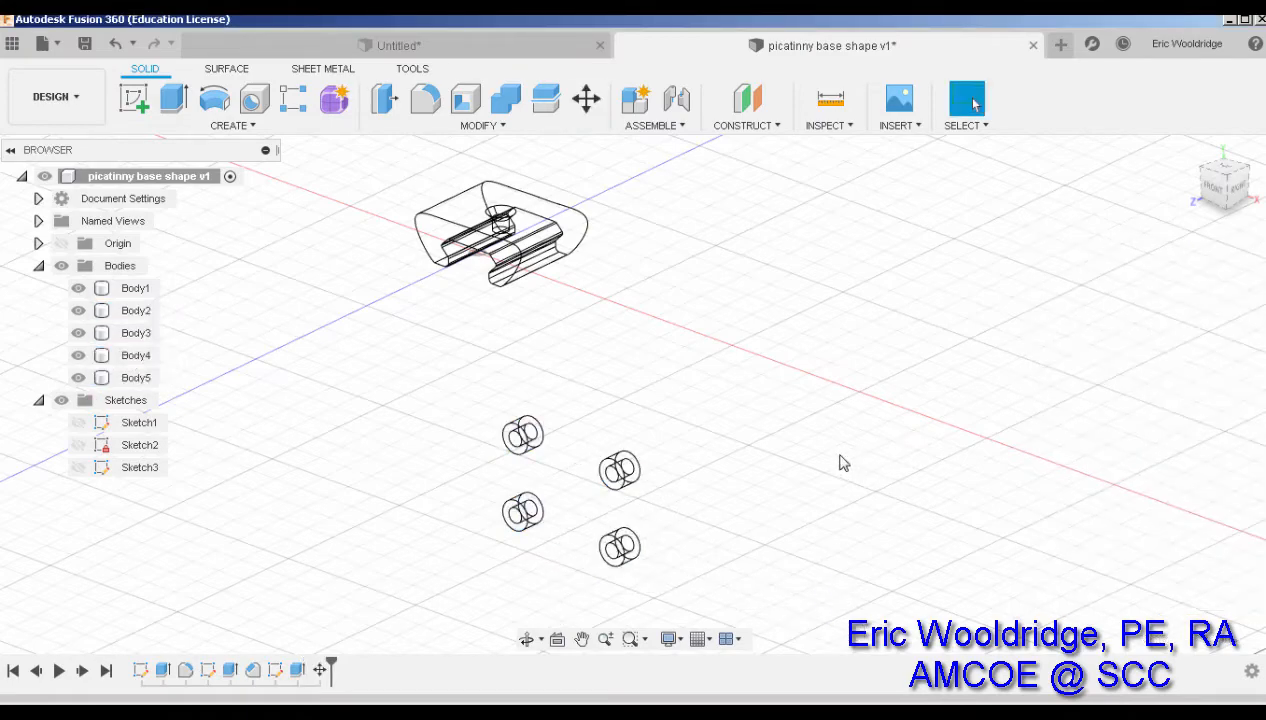
Step: Switch the adapter design to the Generative Design workspace
mouse_move(843, 463)
middle_mouse_down("shift")
mouse_move(723, 443)
mouse_move(794, 441)
mouse_move(828, 480)
middle_mouse_up("shift")
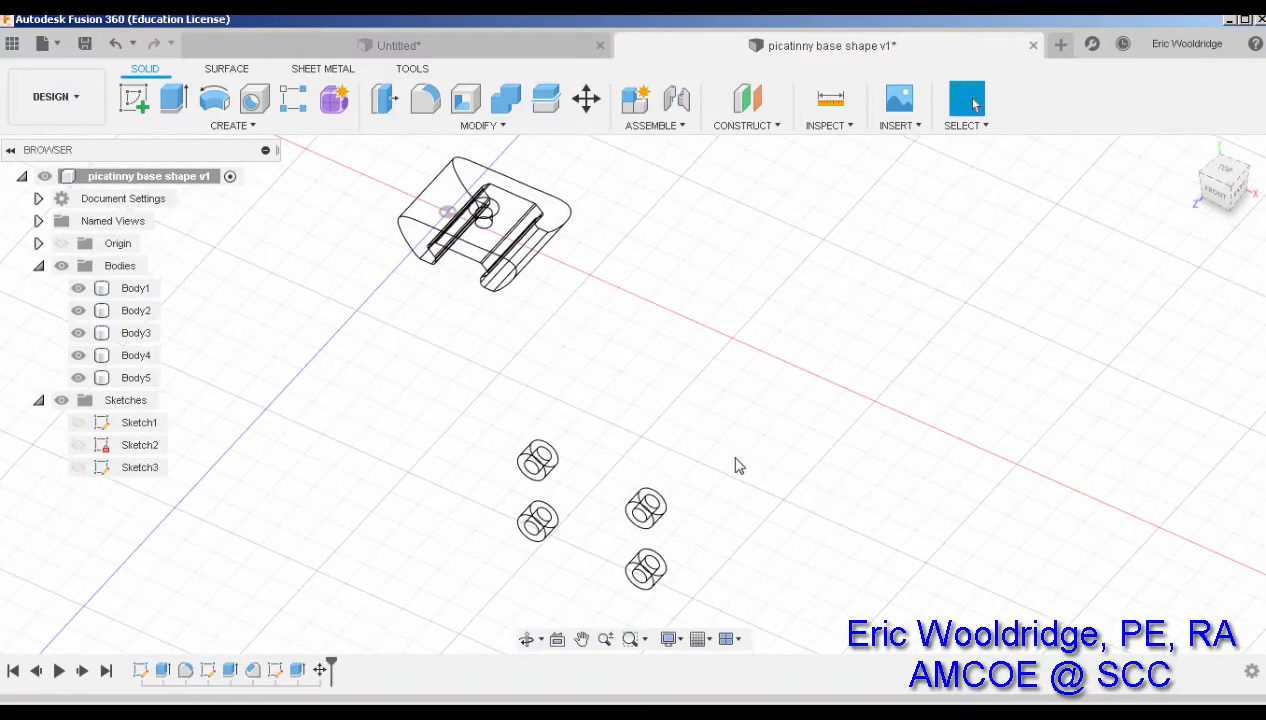
middle_click_drag(760, 464, 686, 400, "shift")
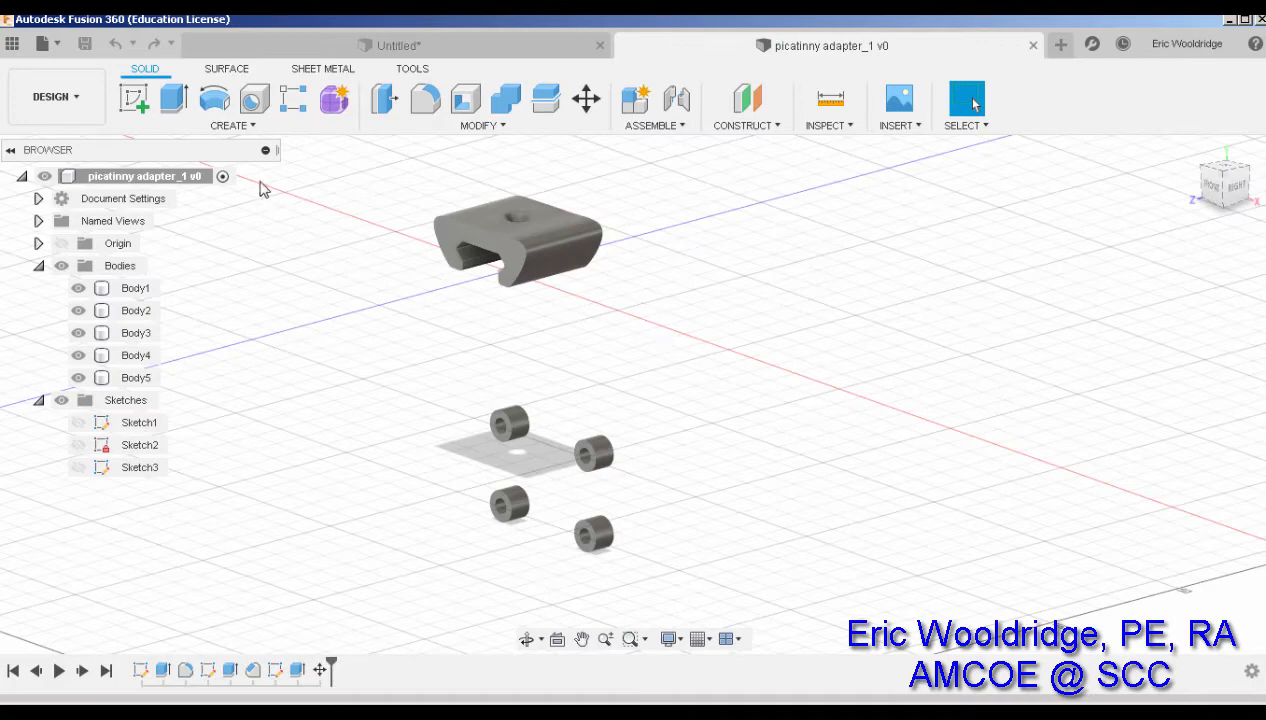
left_click(76, 106)
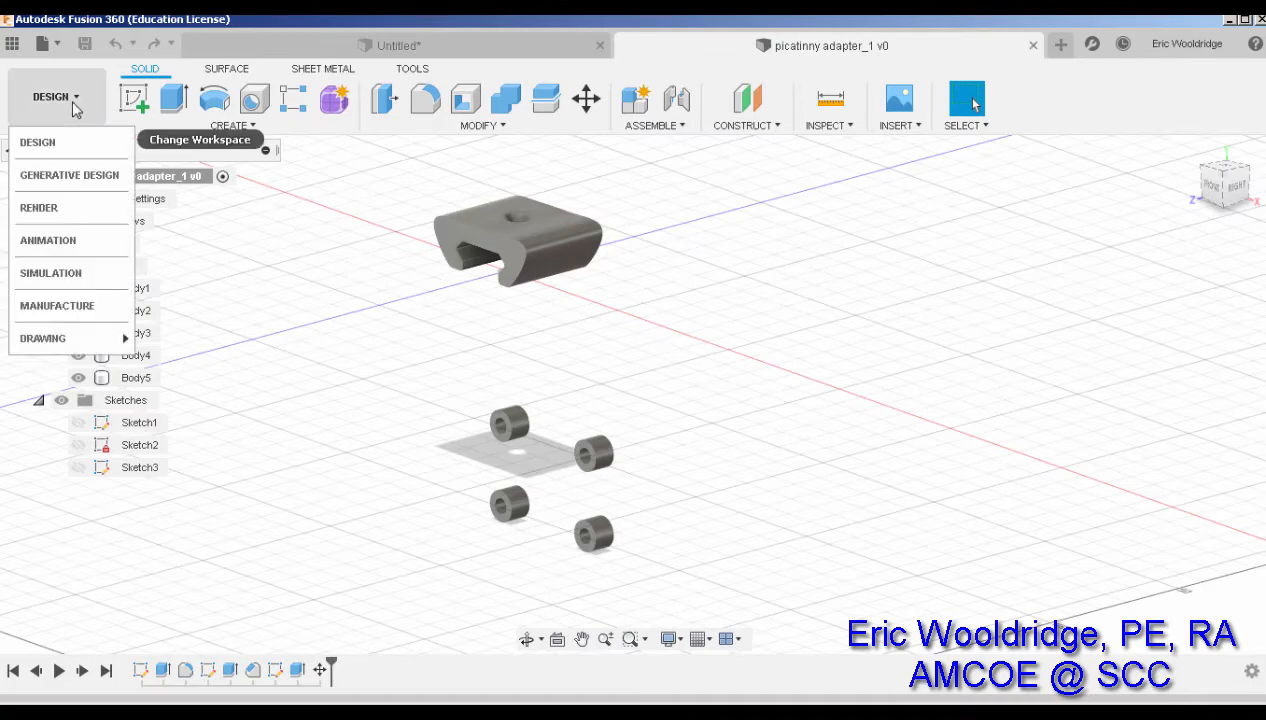
left_click(86, 180)
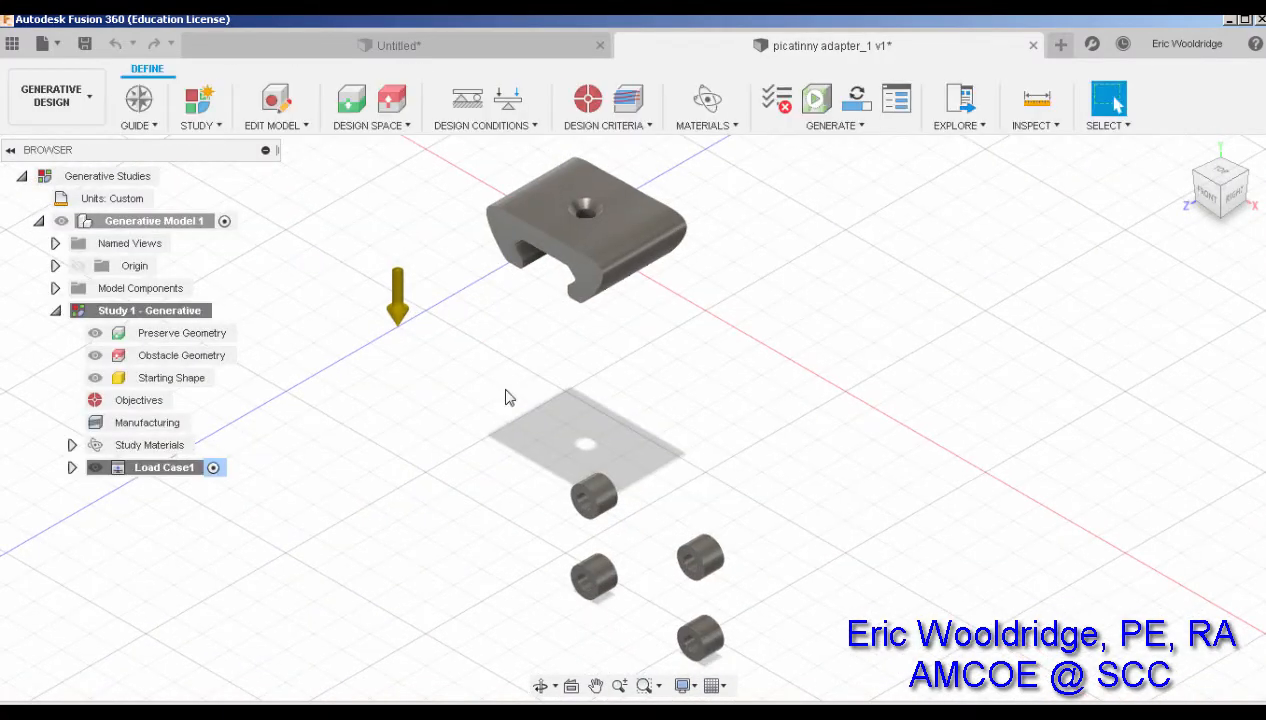
Step: Assign the rail base and all four bosses as preserve geometry in the generative study
left_click(247, 333)
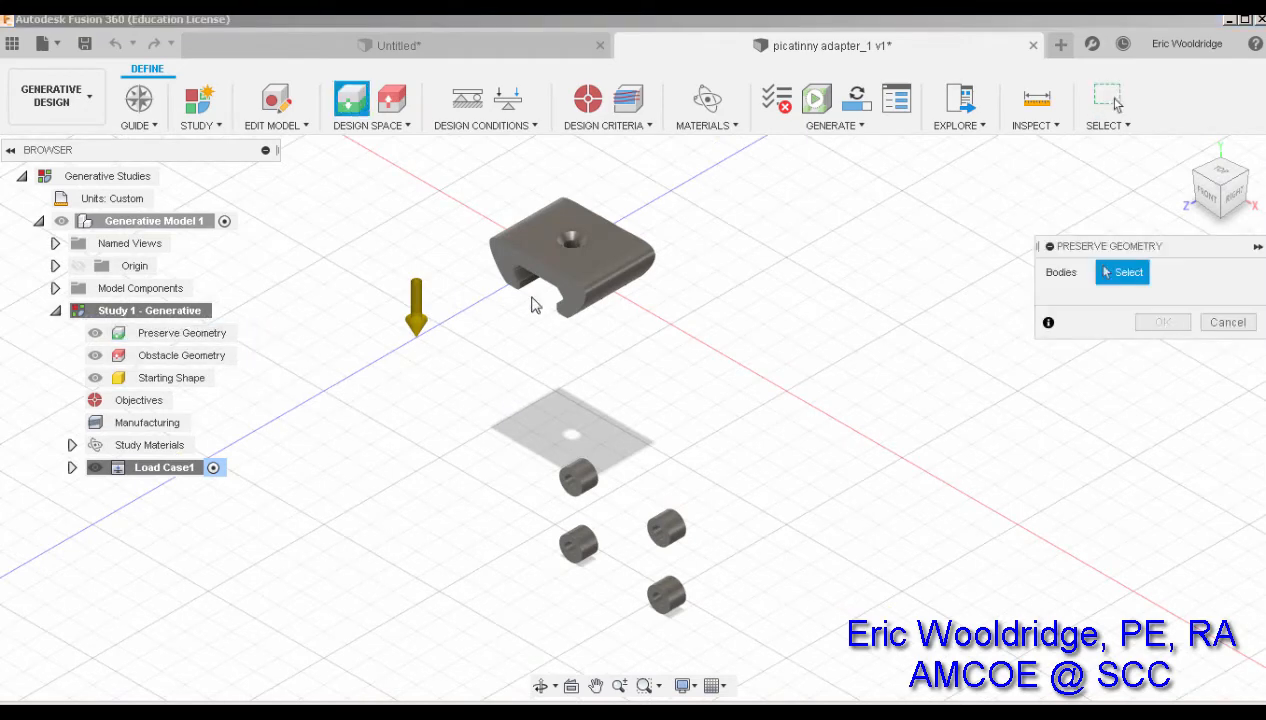
left_click(568, 287)
left_click(666, 528)
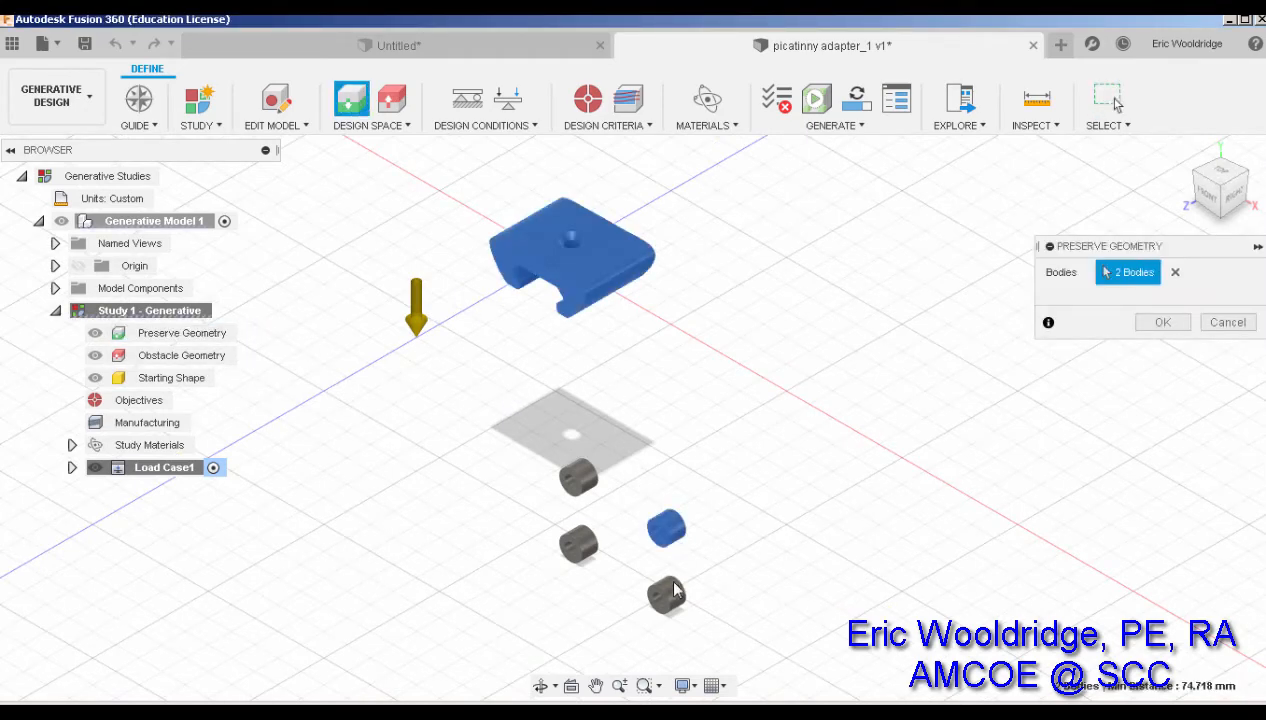
left_click(666, 595)
left_click(575, 482)
left_click(576, 540)
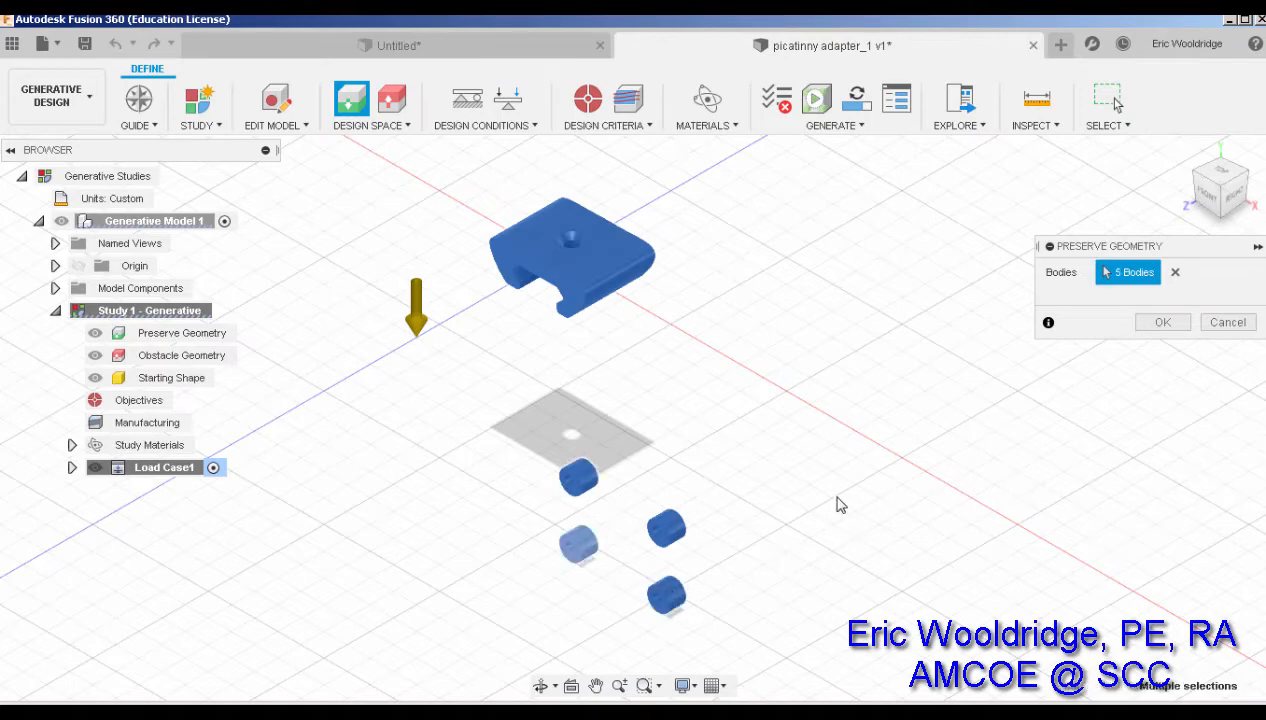
left_click(1160, 323)
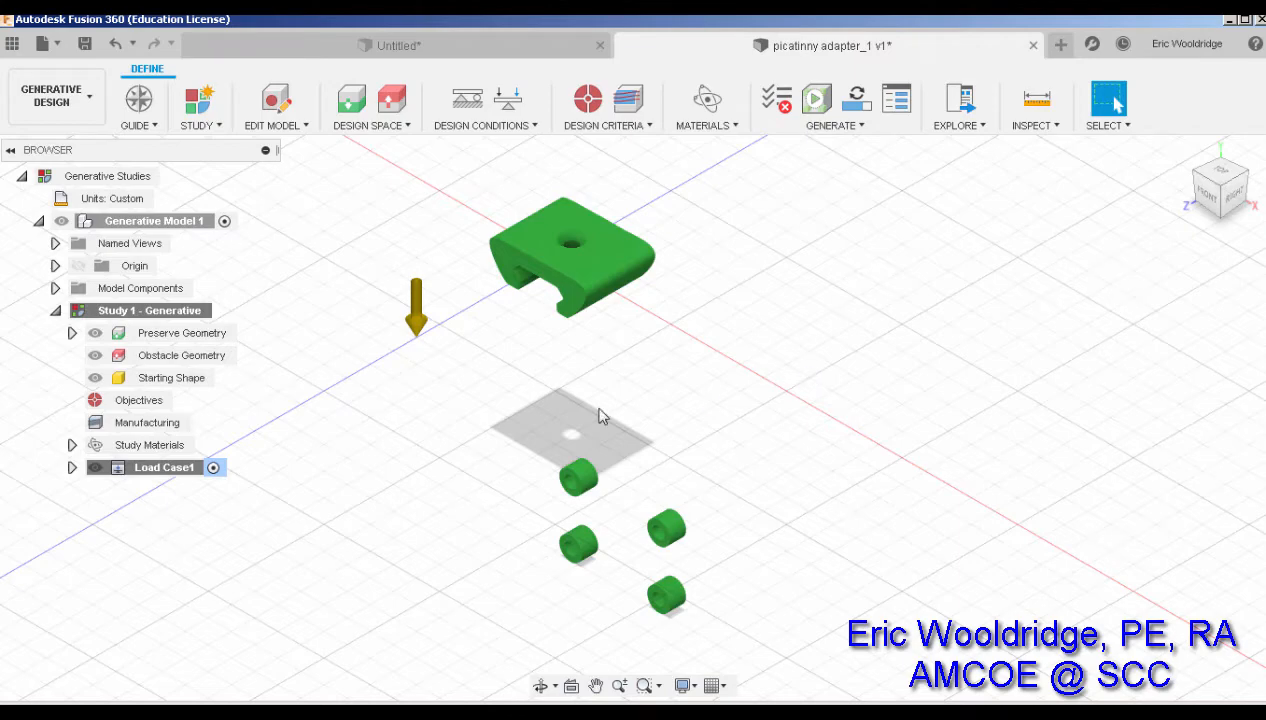
left_click(278, 112)
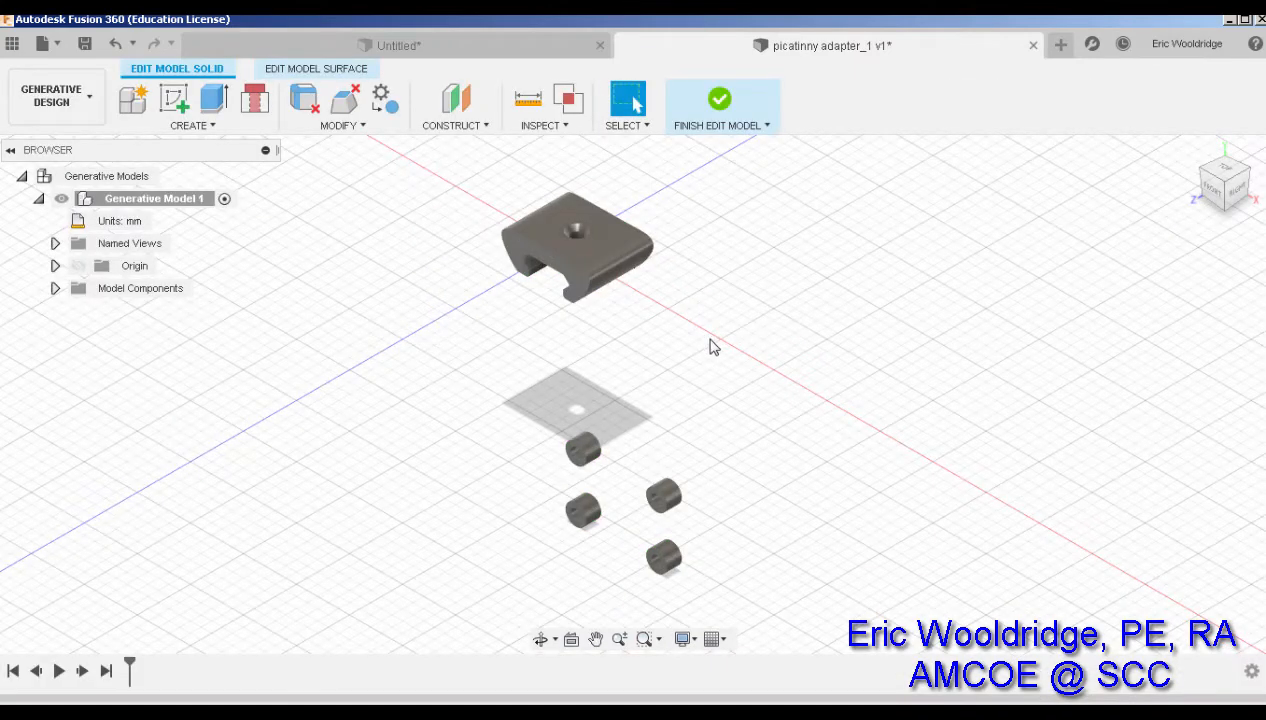
scroll(701, 500, "up", 10)
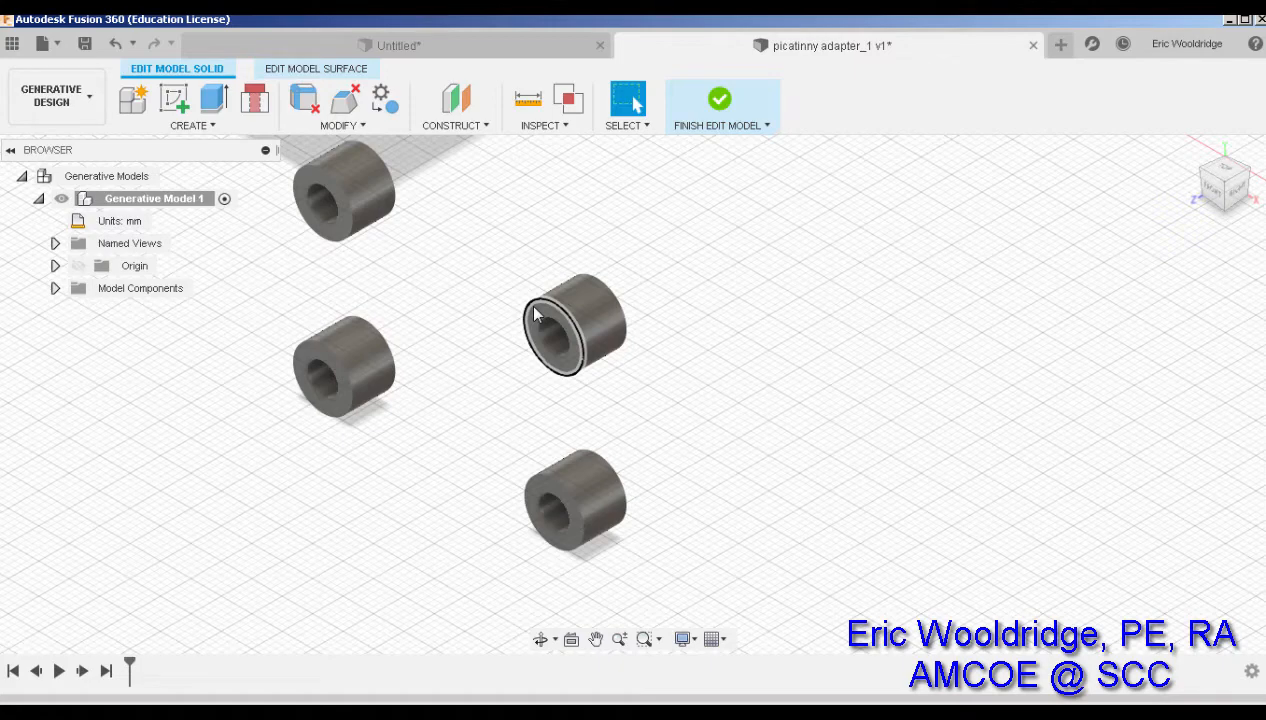
left_click(721, 100)
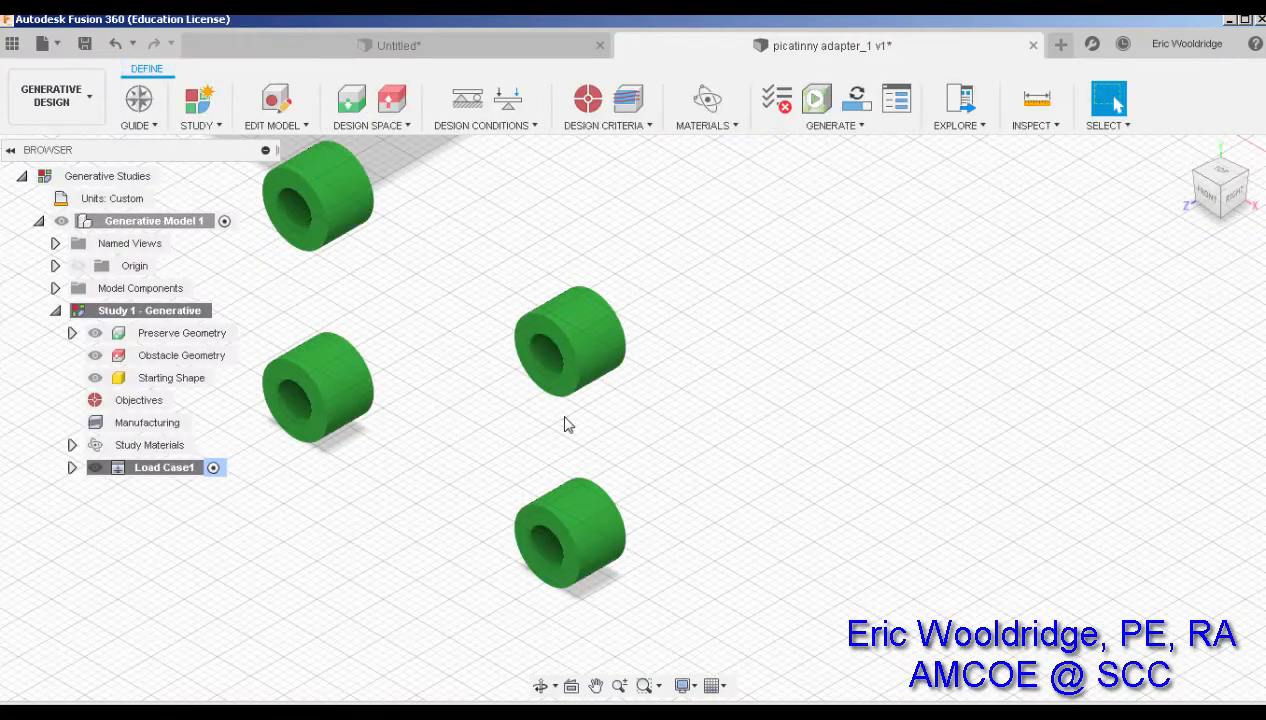
Step: Return to the Design workspace and chamfer the rear hole edges of the four bosses with an equal distance of 1 mm
left_click(60, 96)
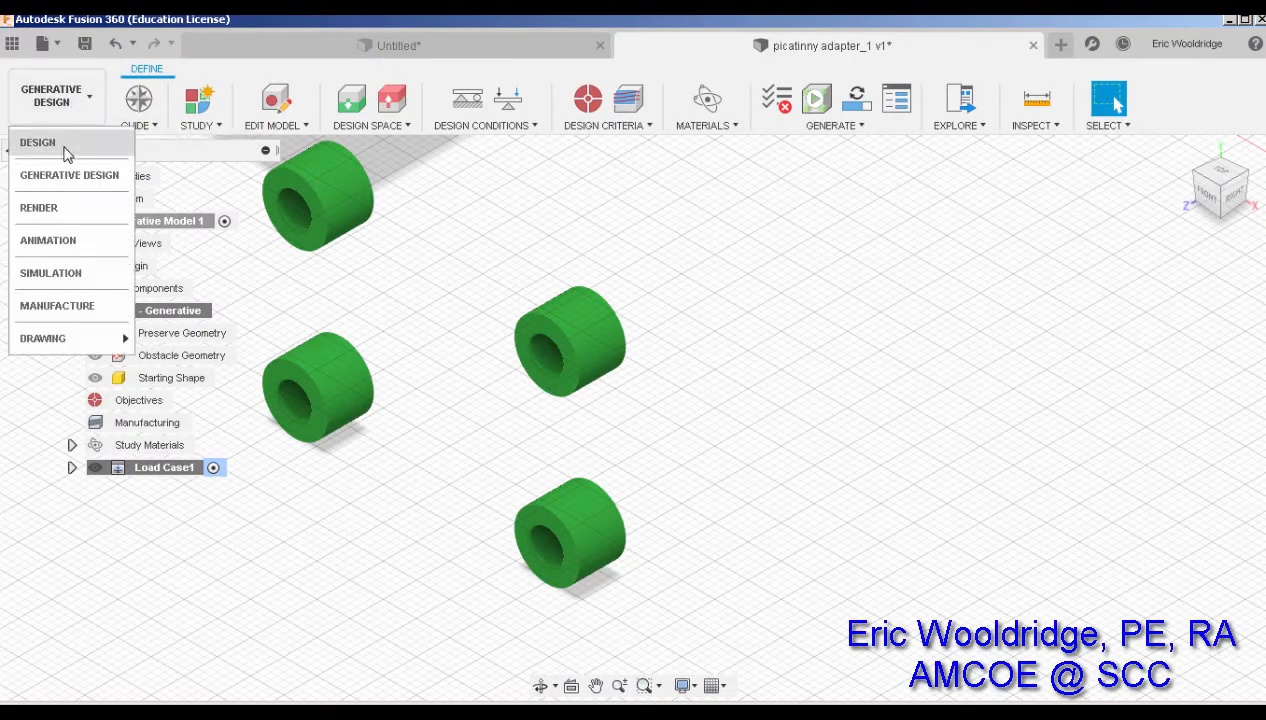
left_click(62, 148)
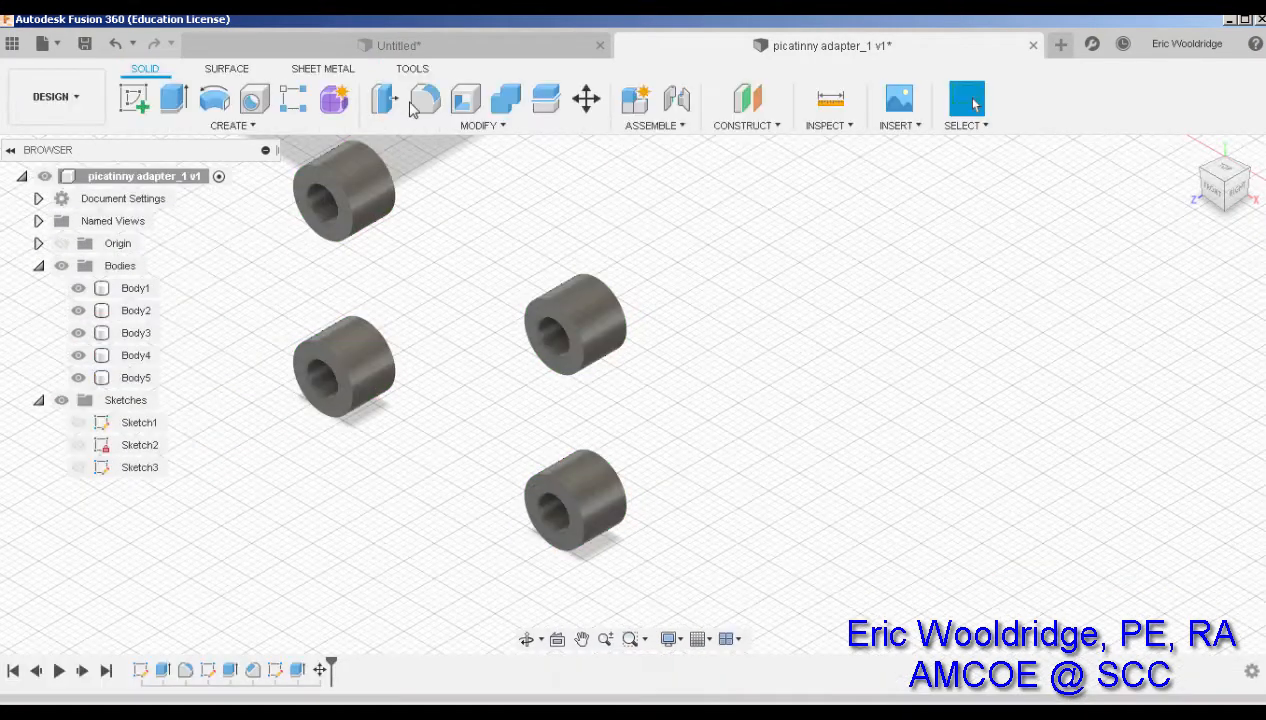
left_click(468, 127)
left_click(405, 193)
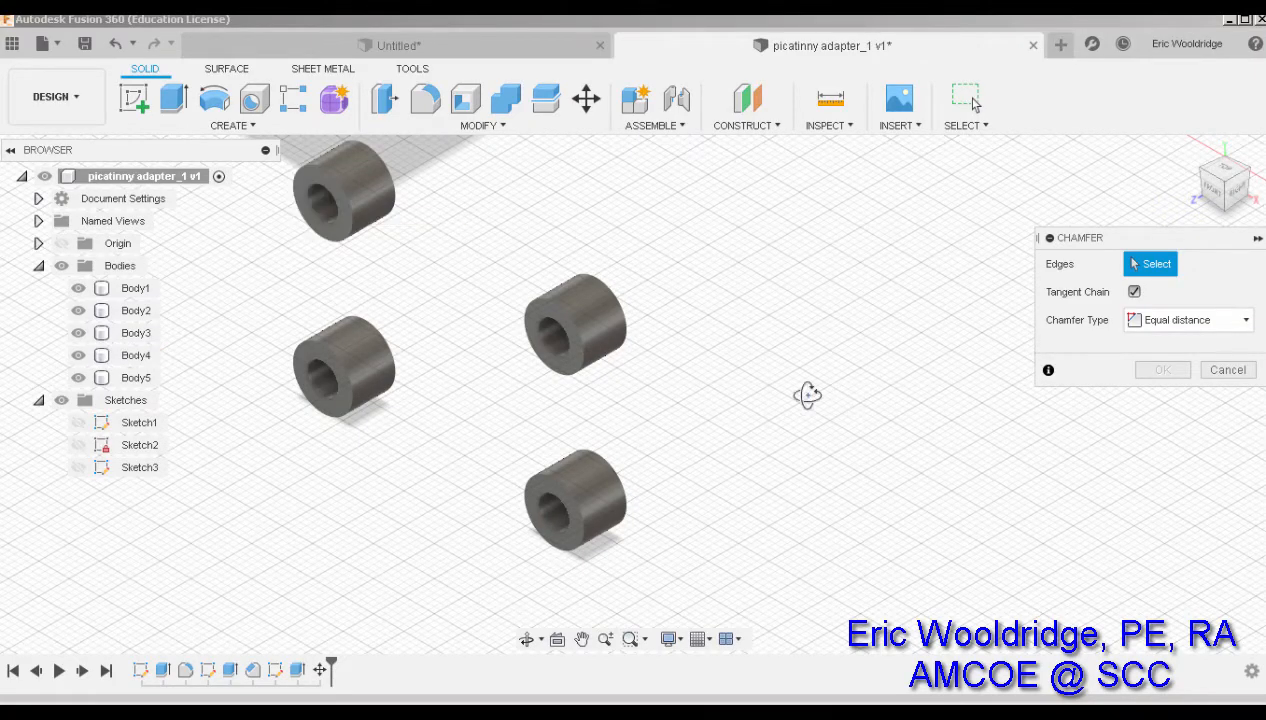
middle_click_drag(808, 395, 658, 351, "shift")
left_click(611, 298)
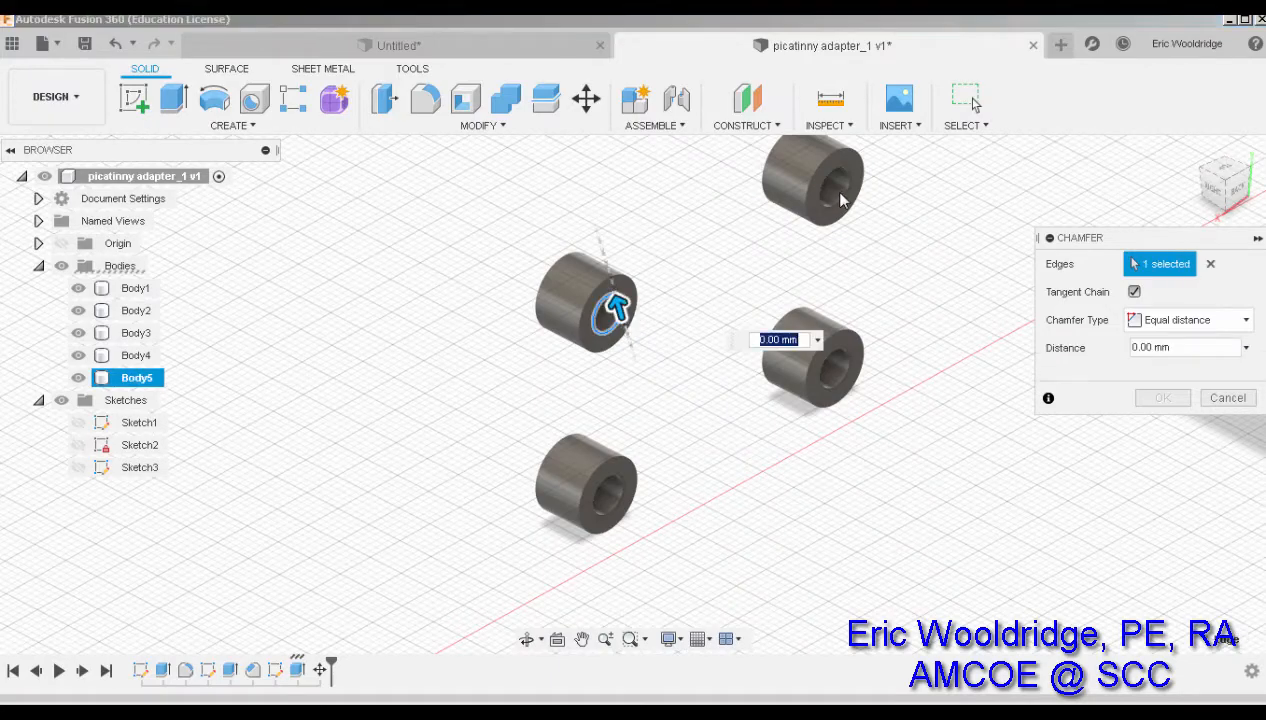
left_click(826, 205)
left_click(828, 360)
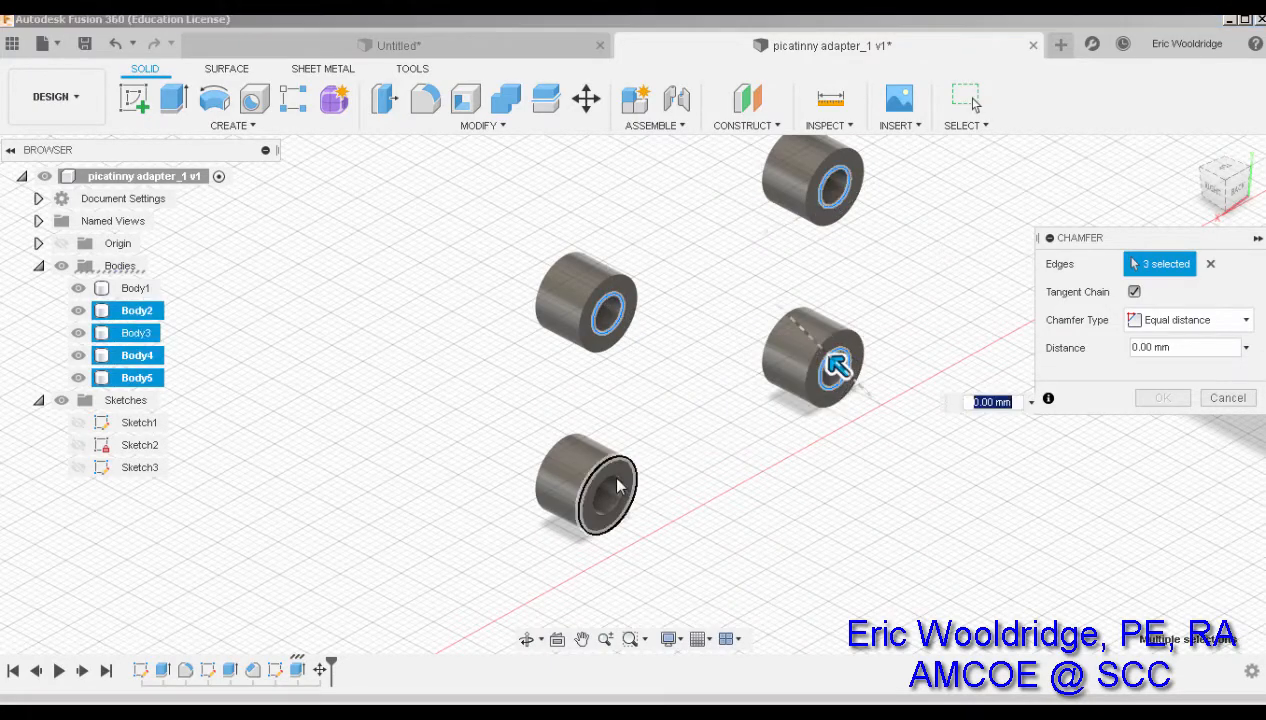
left_click(627, 478)
left_click(1160, 347)
type("1")
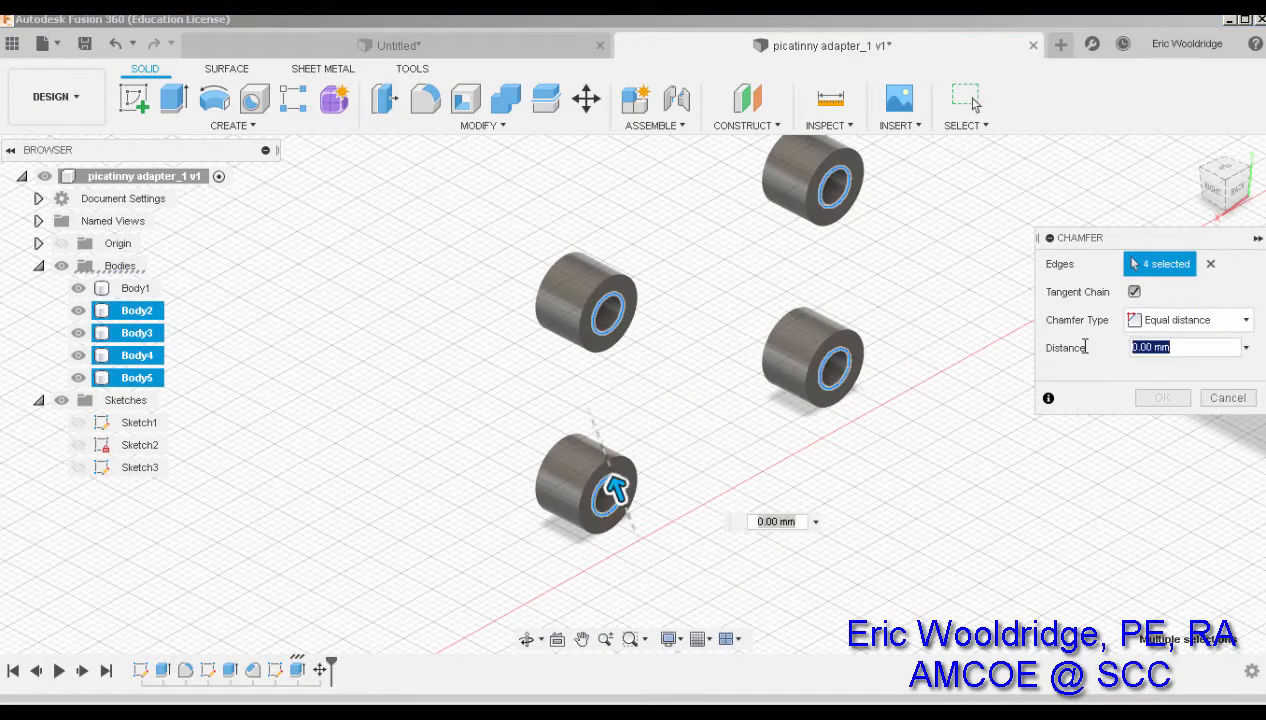
left_click(1163, 397)
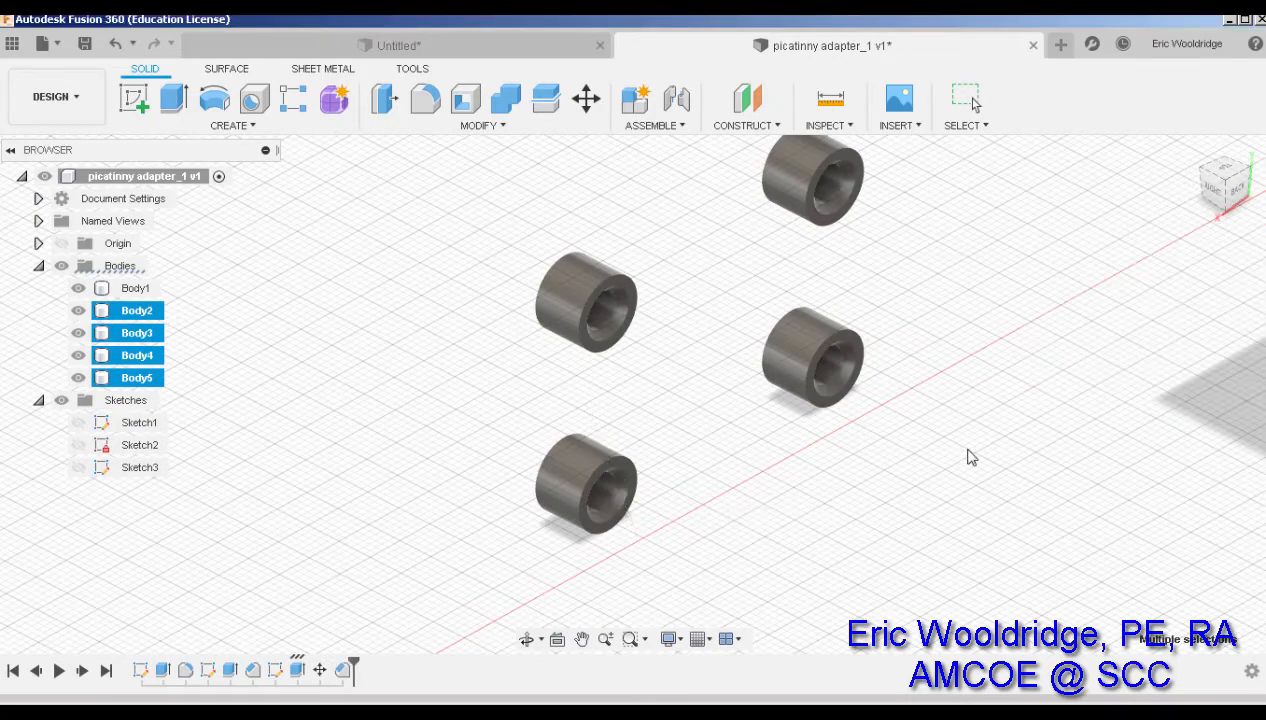
Step: Go back to the Generative Design workspace with the chamfered bosses
middle_click_drag(828, 441, 783, 350, "shift")
left_click(48, 100)
left_click(58, 175)
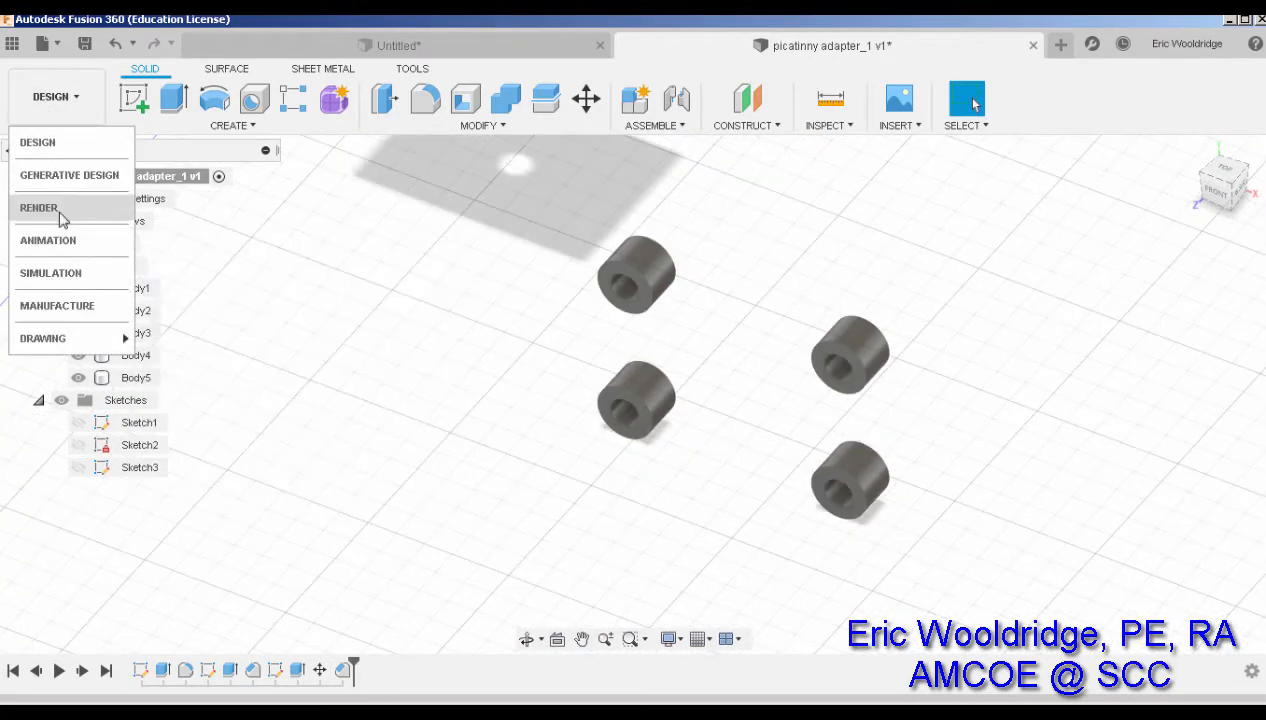
scroll(822, 389, "down", 5)
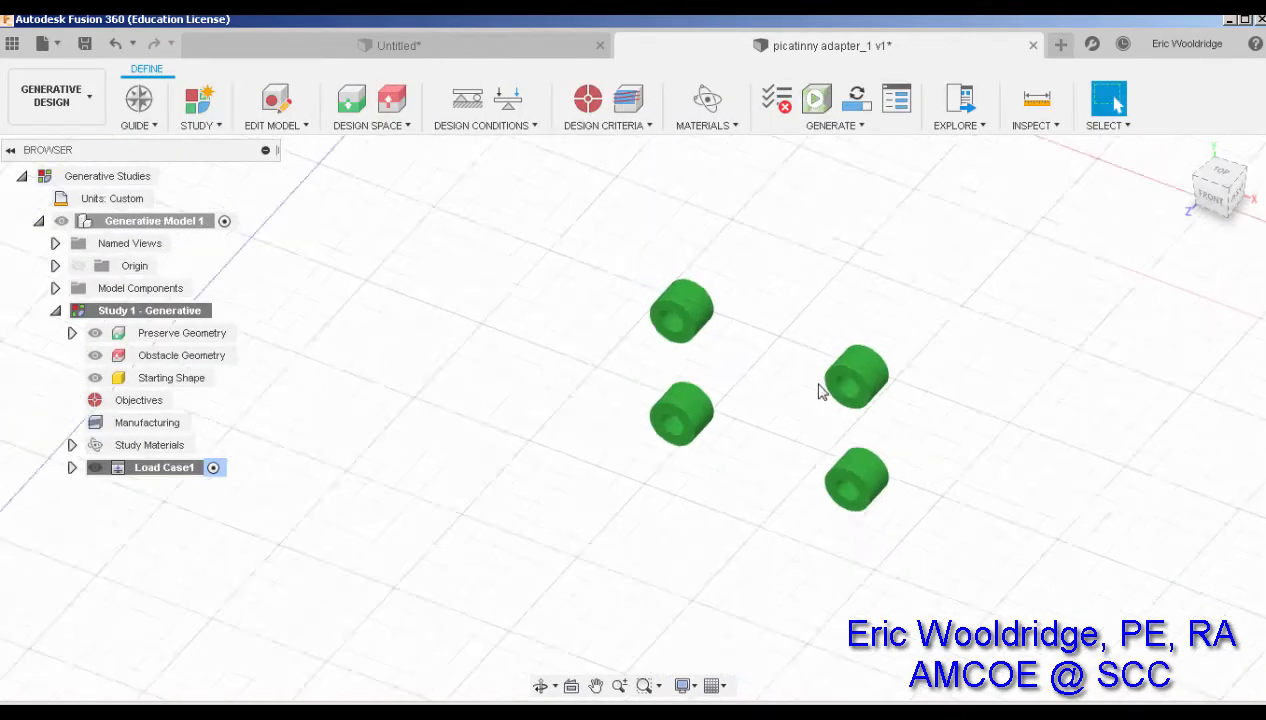
middle_click_drag(763, 387, 624, 435)
Step: Open the generative model for editing and start a connector obstacle
left_click(274, 104)
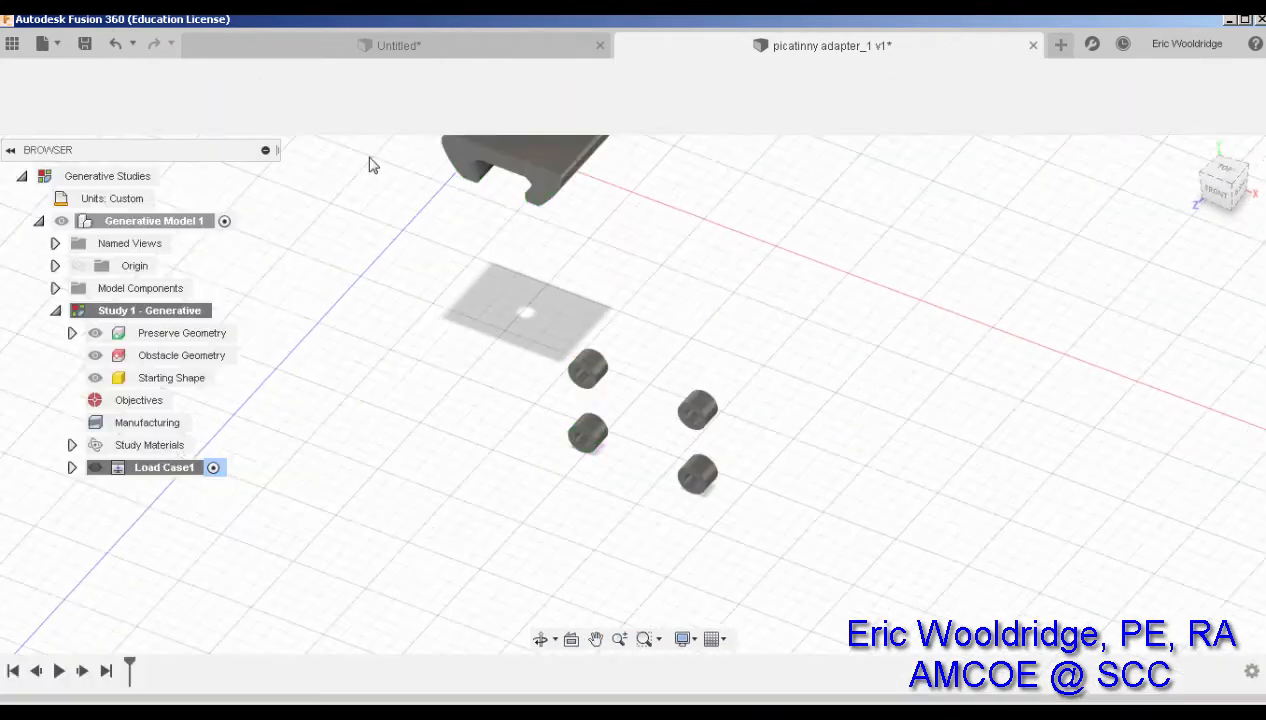
scroll(650, 272, "up", 2)
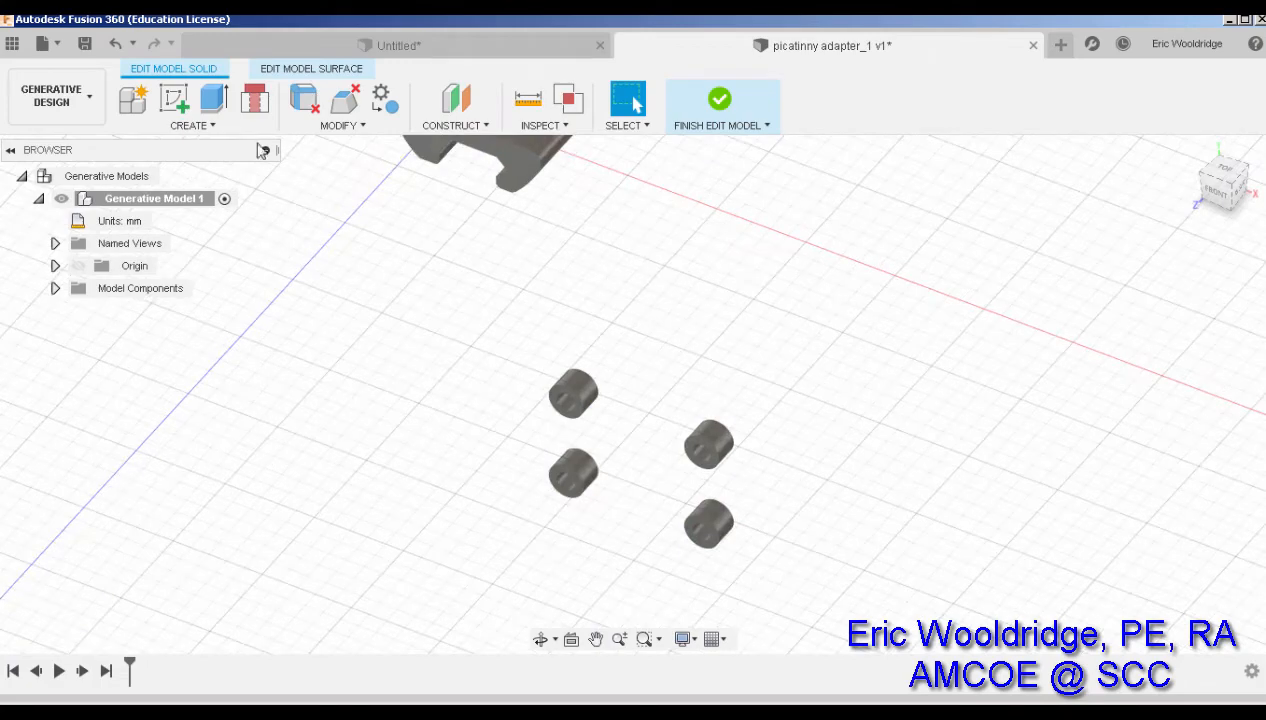
left_click(254, 97)
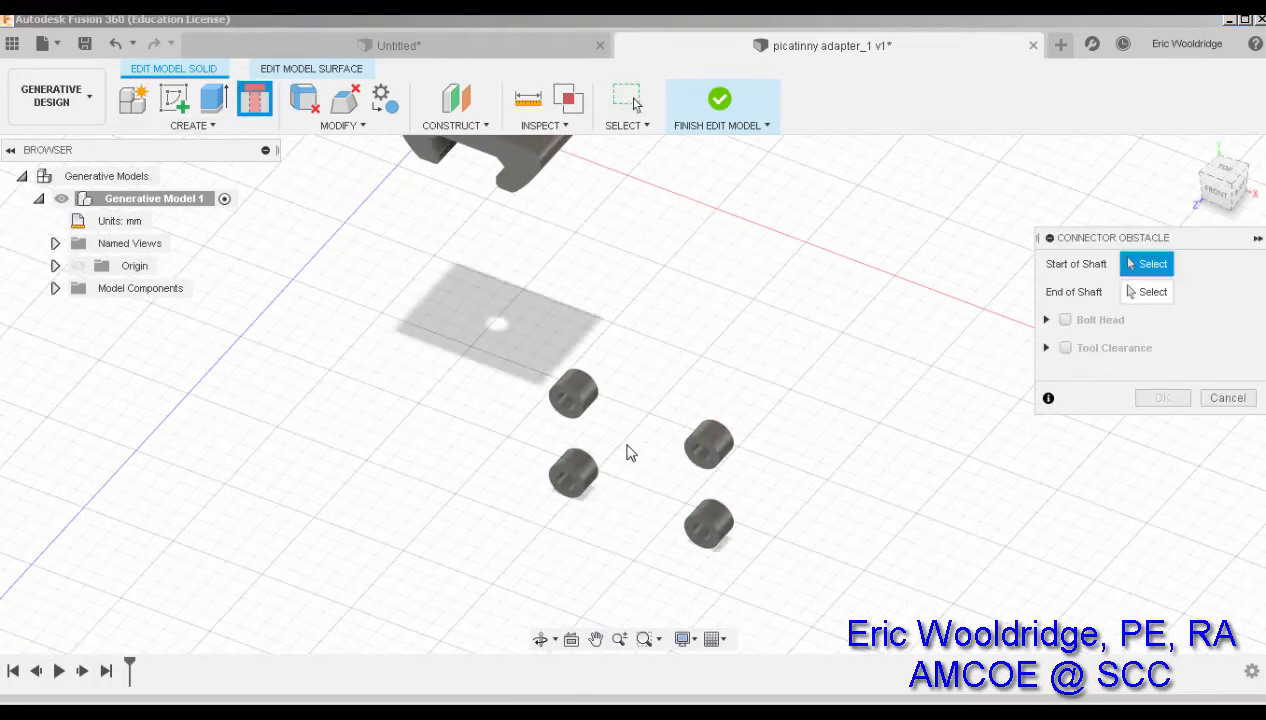
scroll(626, 453, "up", 3)
left_click(518, 366)
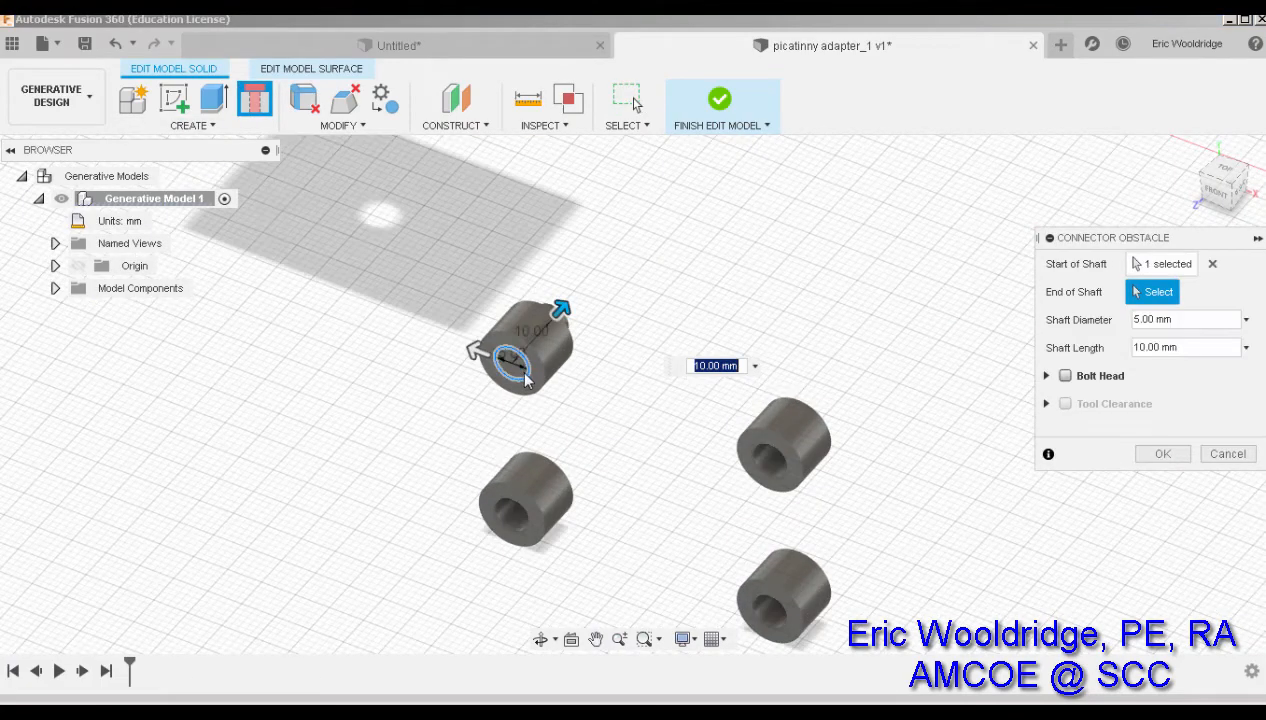
left_click_drag(566, 296, 730, 165)
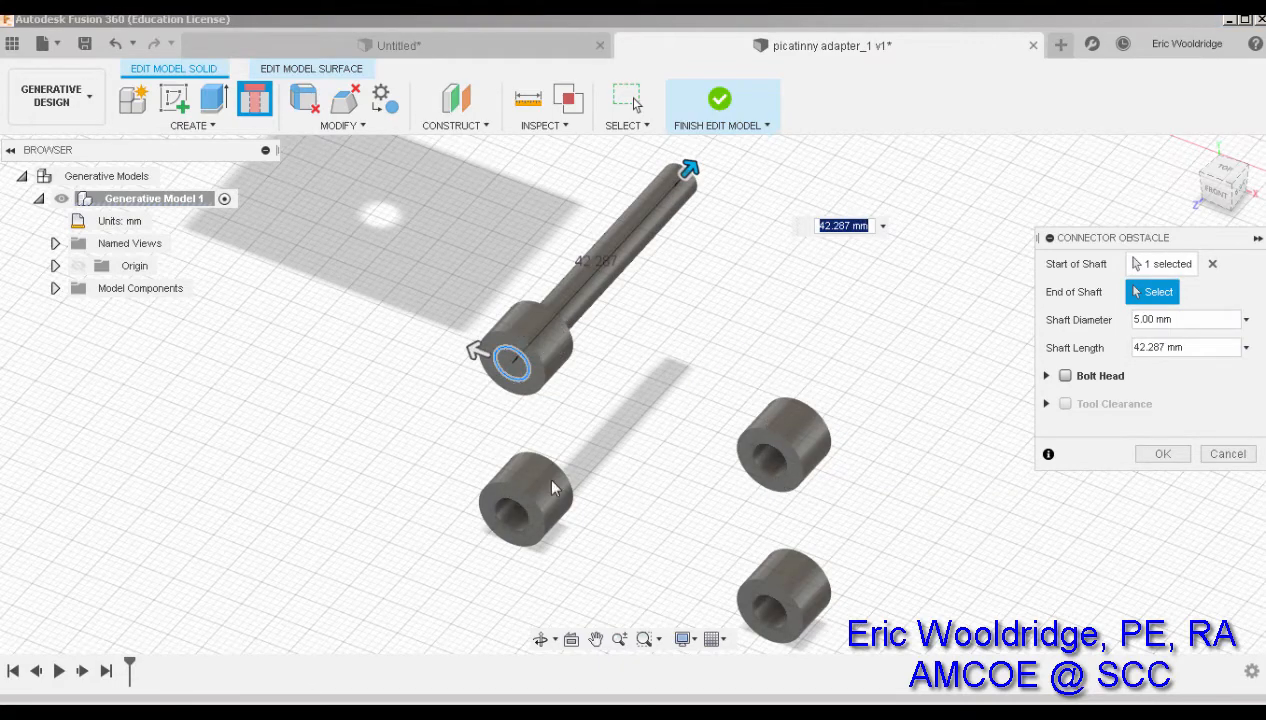
left_click(1160, 264)
Step: Start the connector shaft at the upper-right boss's front hole edge and extend it through the boss to about 44.35 mm
left_click(771, 452)
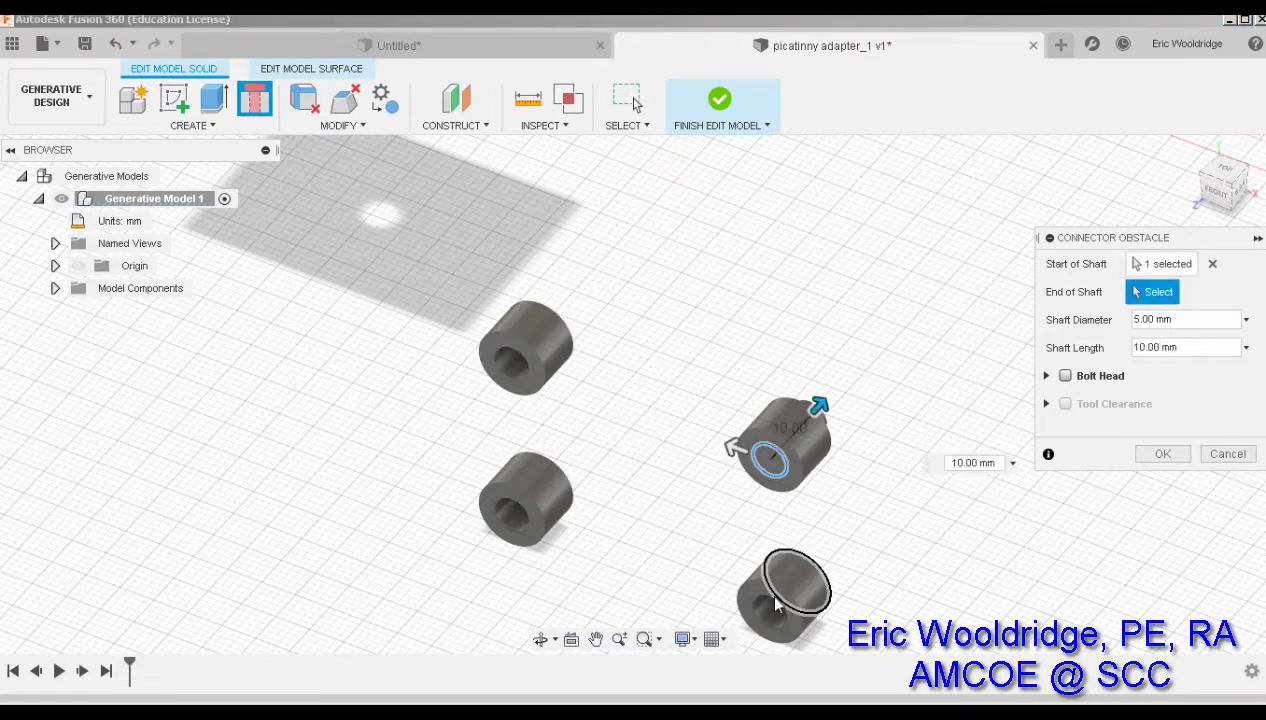
left_click_drag(819, 399, 955, 256)
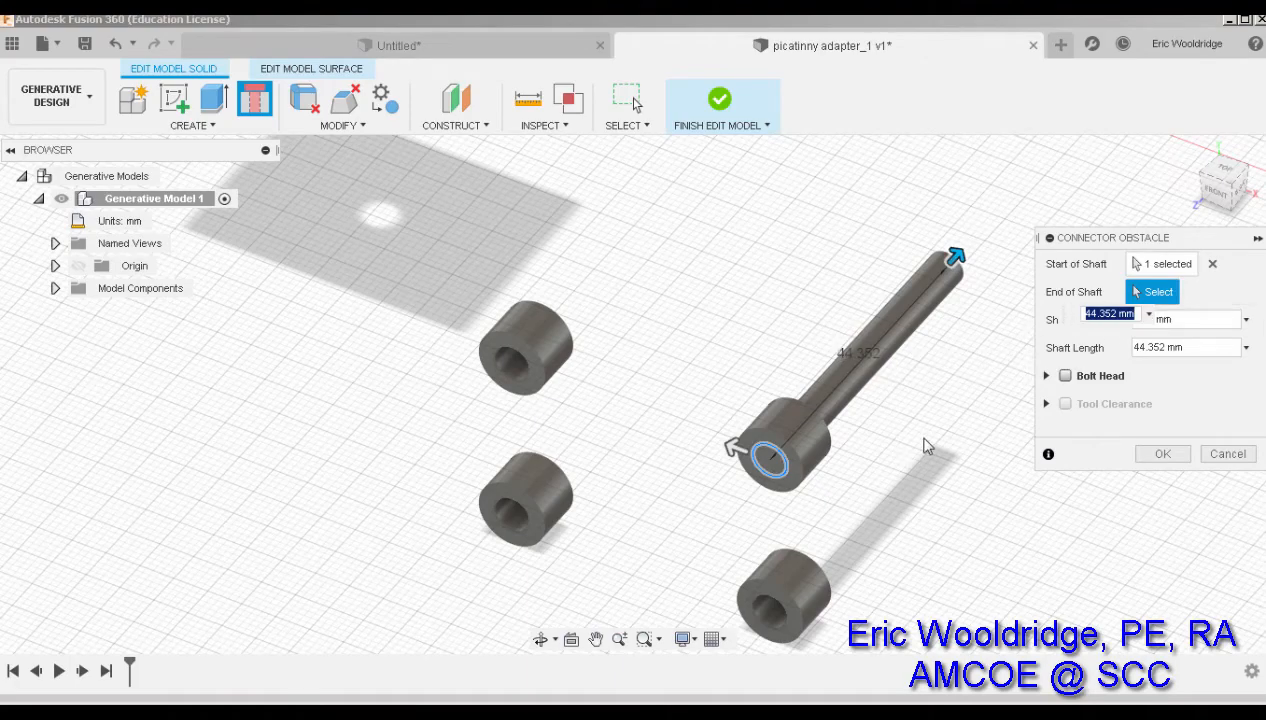
middle_click_drag(896, 438, 858, 456, "shift")
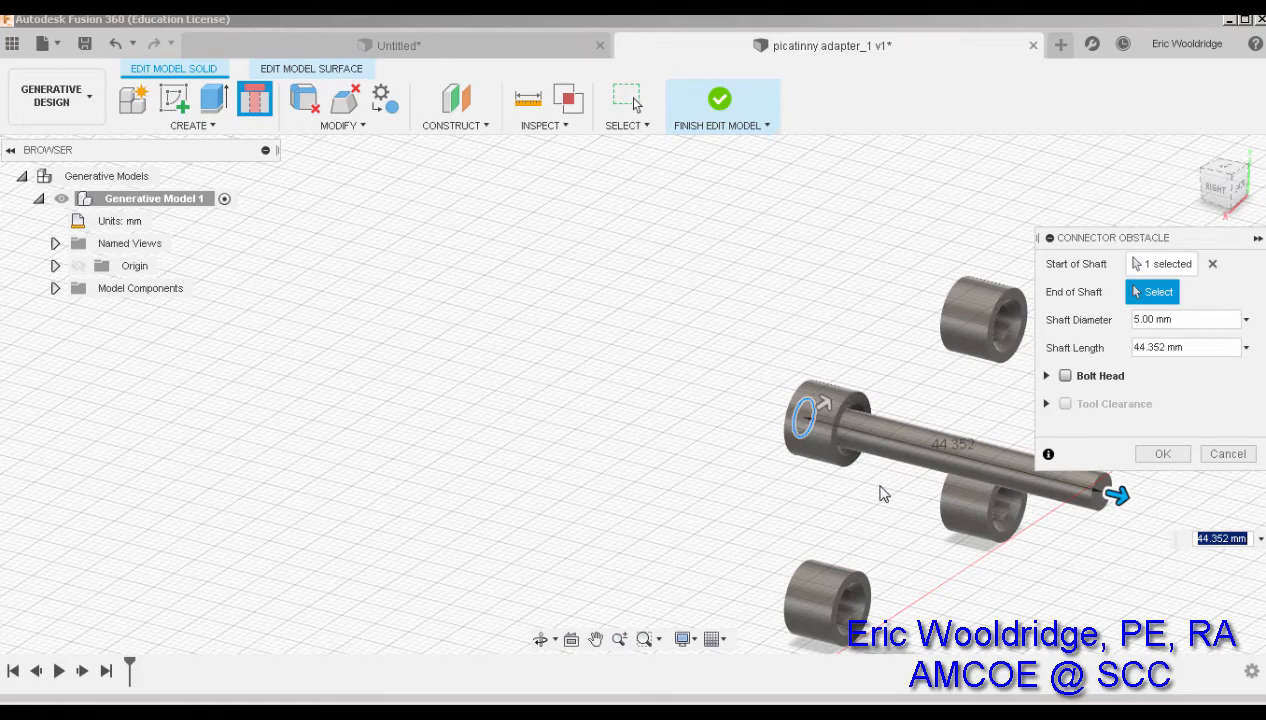
middle_click_drag(882, 493, 855, 492)
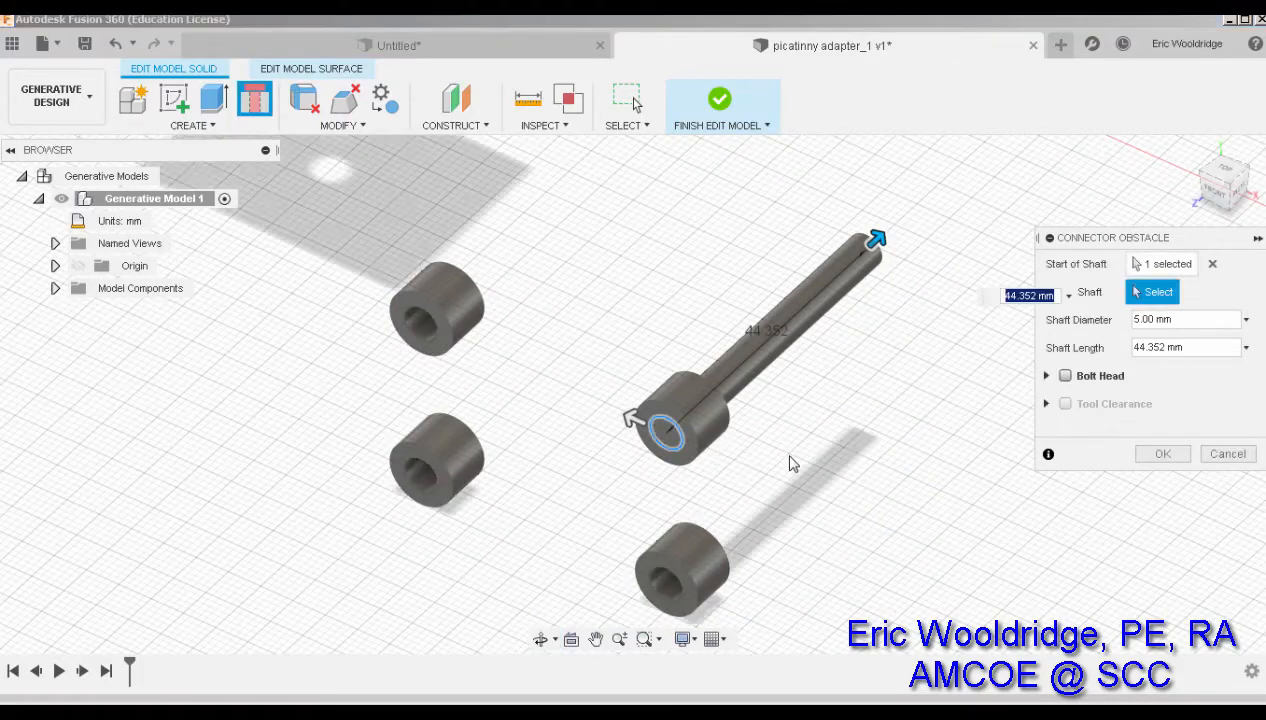
Step: Widen the upper-right connector shaft until it nearly matches the boss's outer diameter, and create the obstacle
scroll(640, 445, "up", 5)
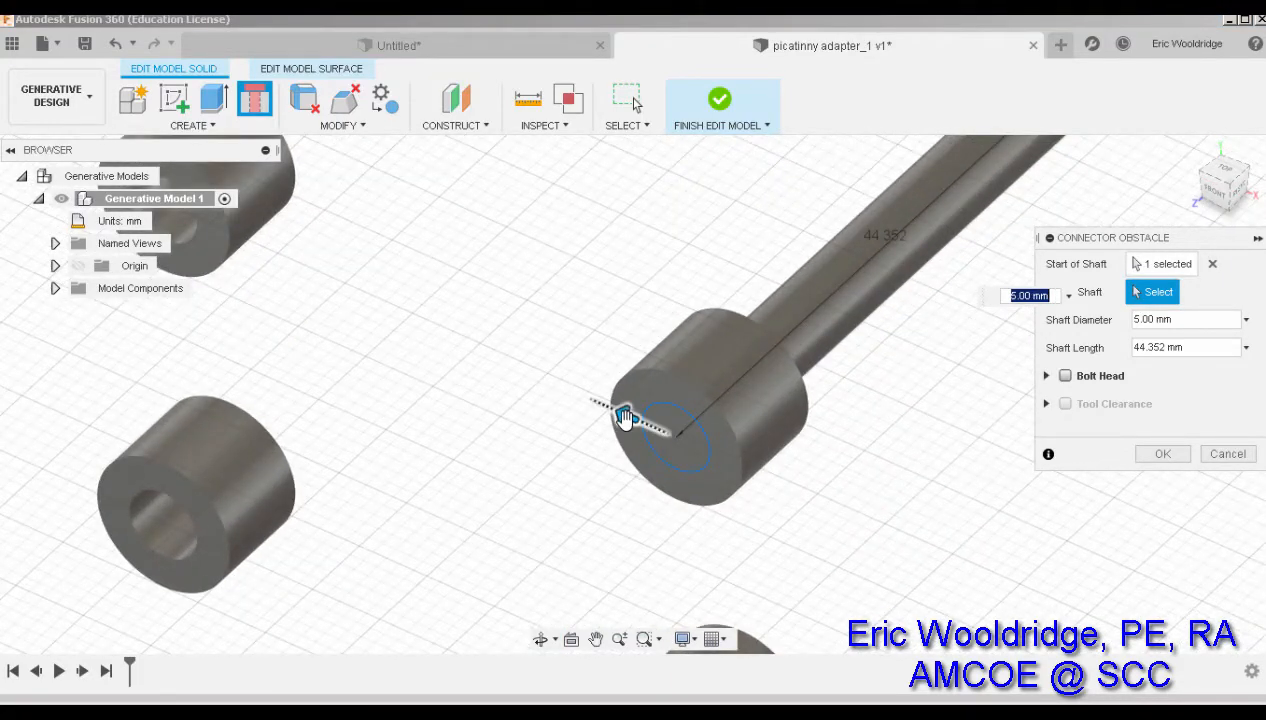
left_click_drag(624, 417, 610, 411)
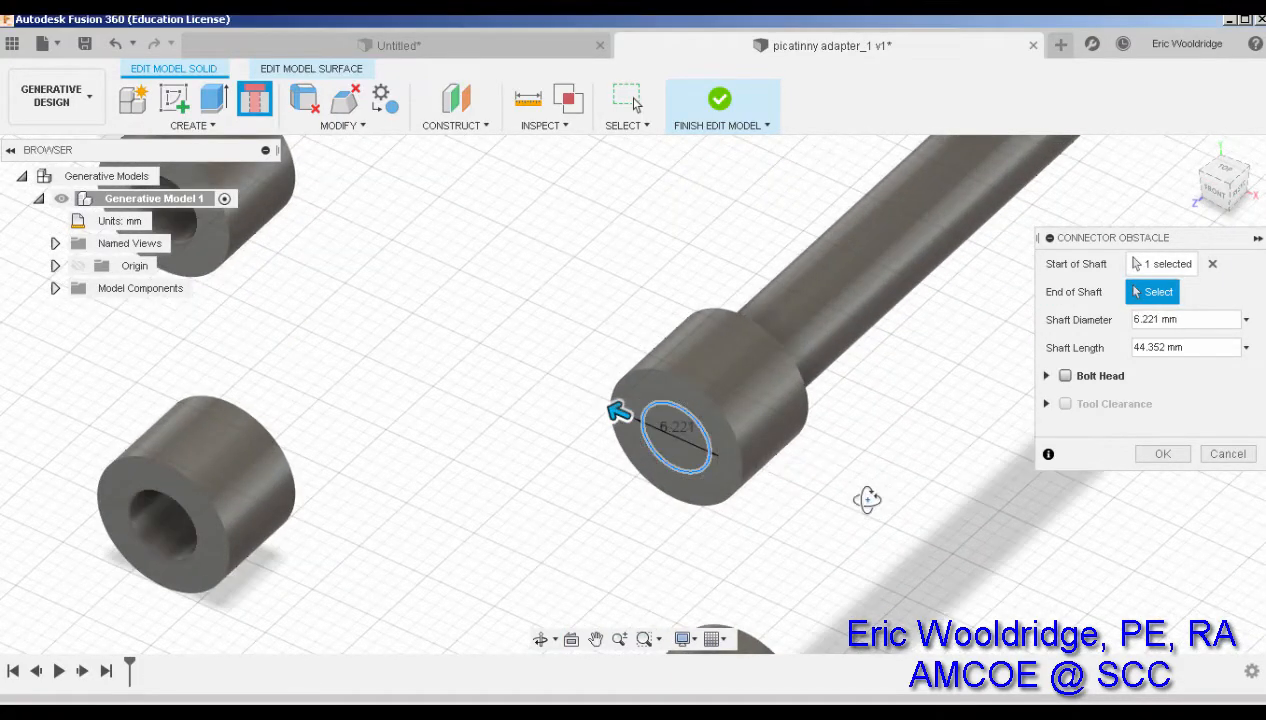
middle_click_drag(867, 500, 800, 468, "shift")
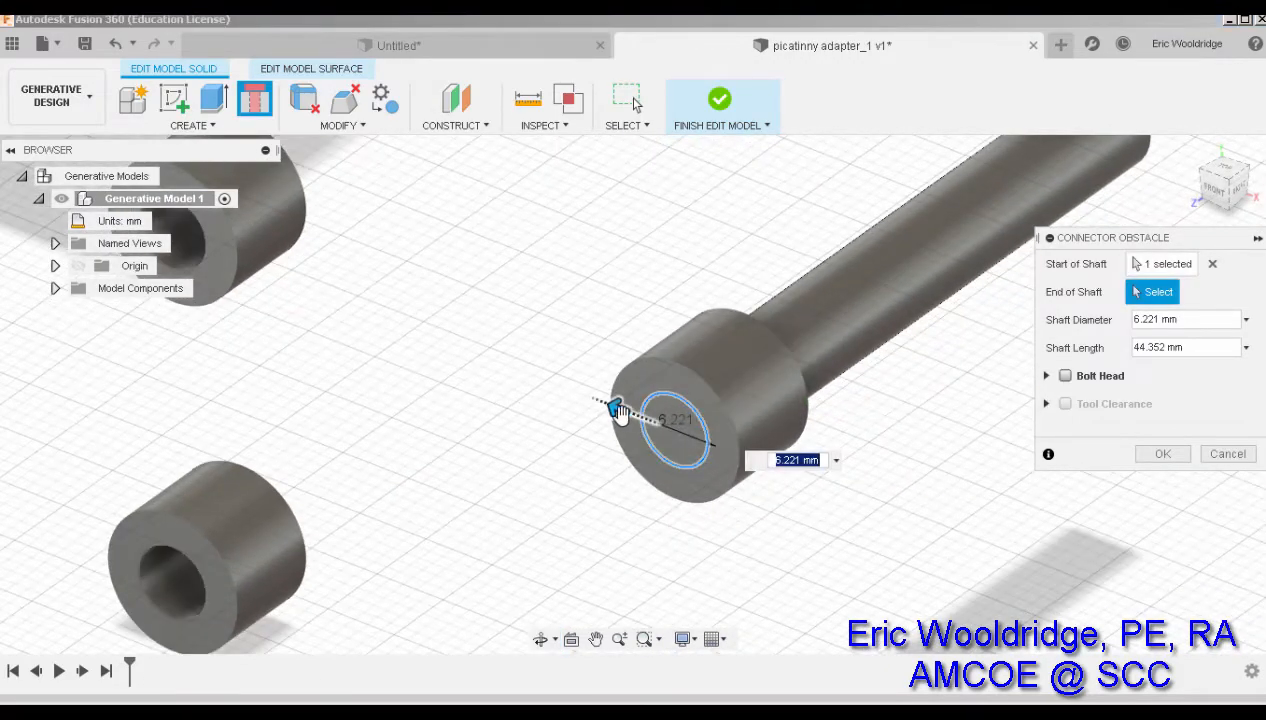
left_click_drag(614, 408, 602, 403)
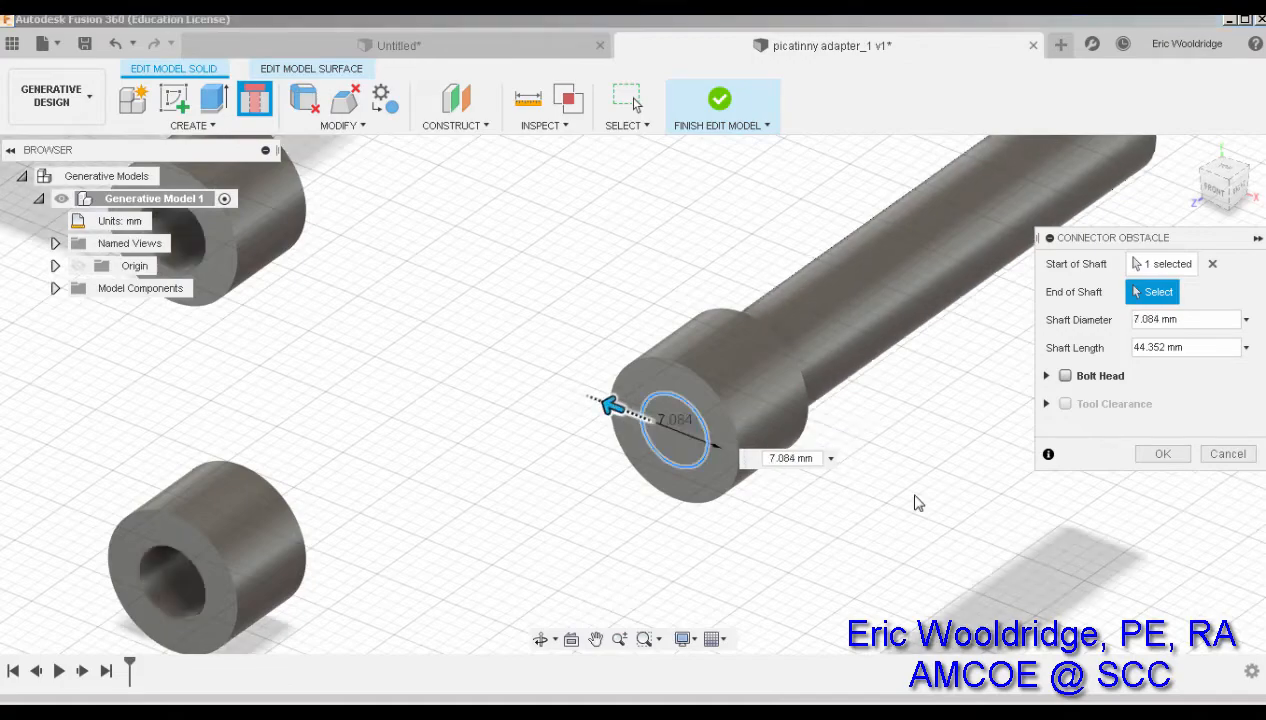
middle_click_drag(916, 503, 634, 454, "shift")
scroll(892, 503, "down", 5)
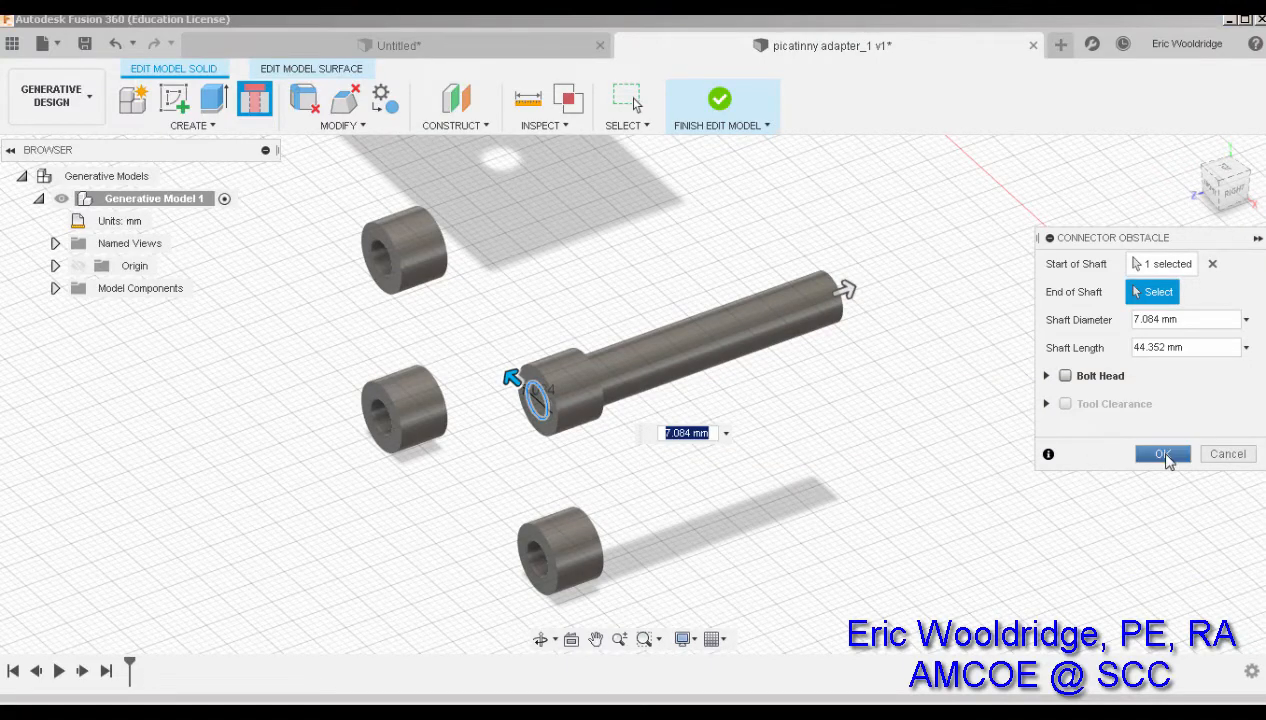
mouse_move(942, 427)
middle_mouse_down("shift")
mouse_move(853, 424)
mouse_move(951, 431)
middle_mouse_up("shift")
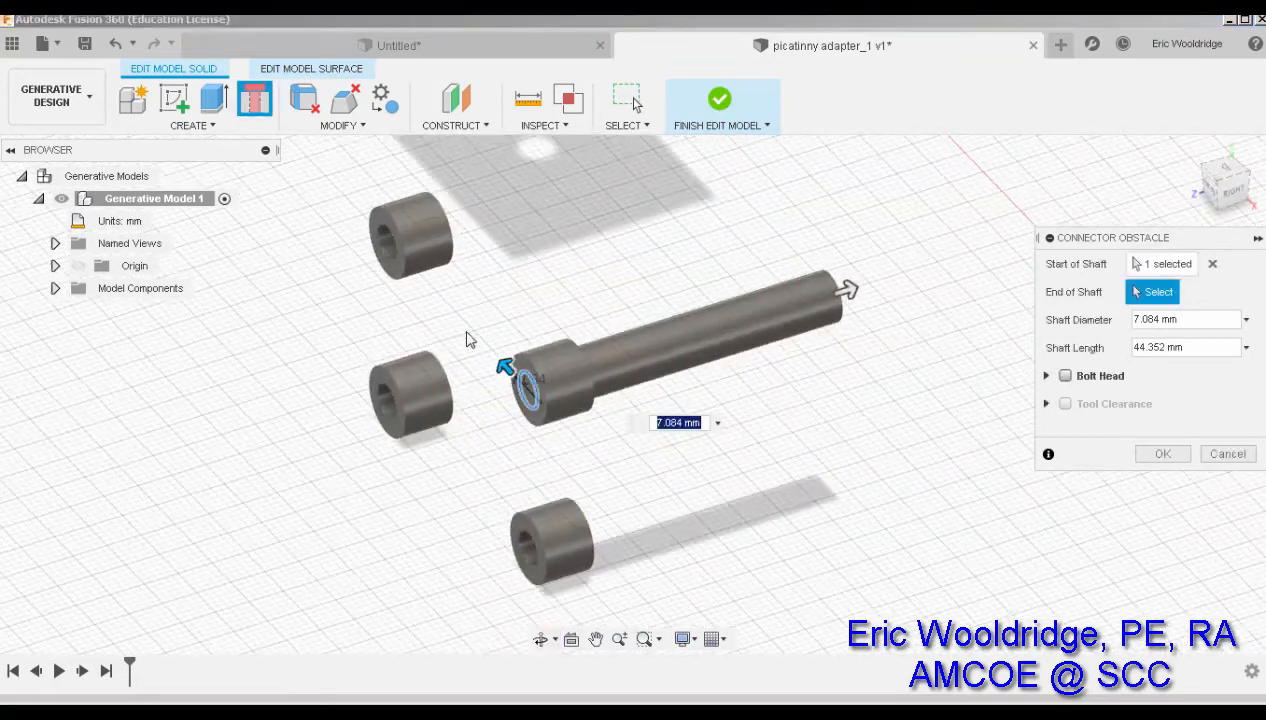
mouse_move(503, 363)
left_mouse_down()
mouse_move(492, 353)
mouse_move(501, 361)
left_mouse_up()
mouse_move(768, 456)
middle_mouse_down("shift")
mouse_move(706, 449)
mouse_move(788, 432)
mouse_move(400, 260)
middle_mouse_up("shift")
left_click(1160, 453)
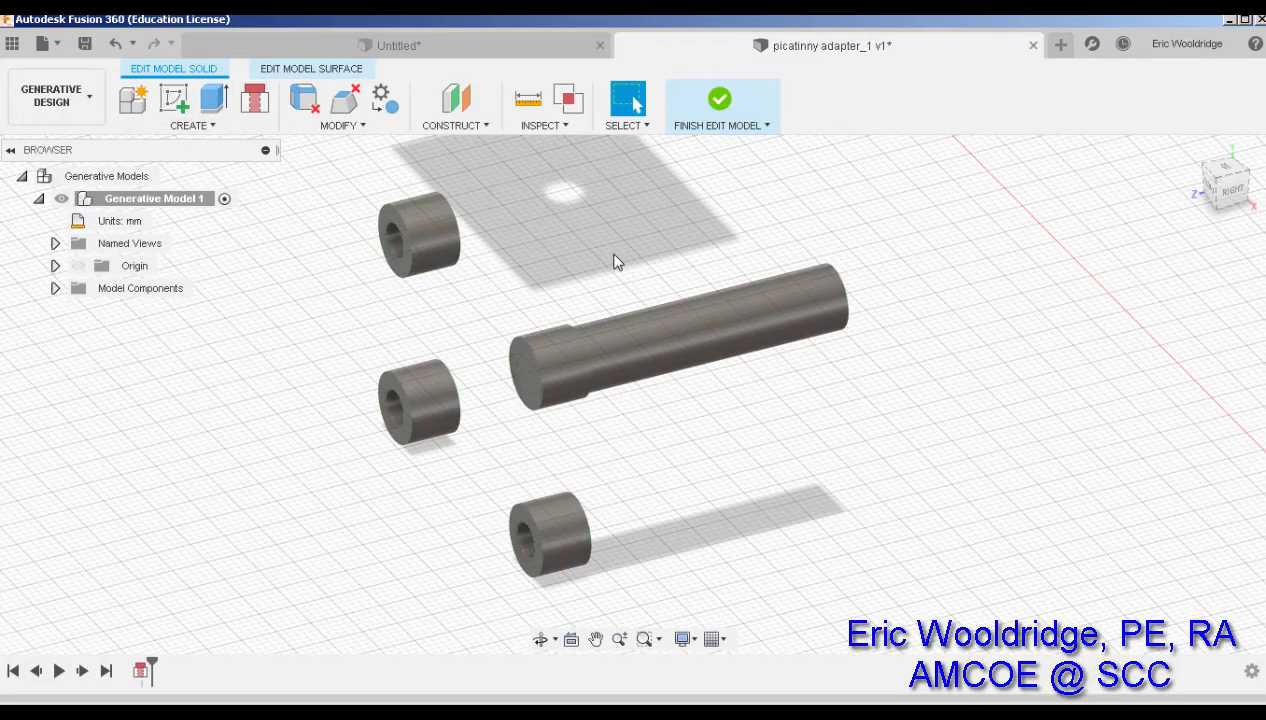
middle_click_drag(617, 262, 653, 258, "shift")
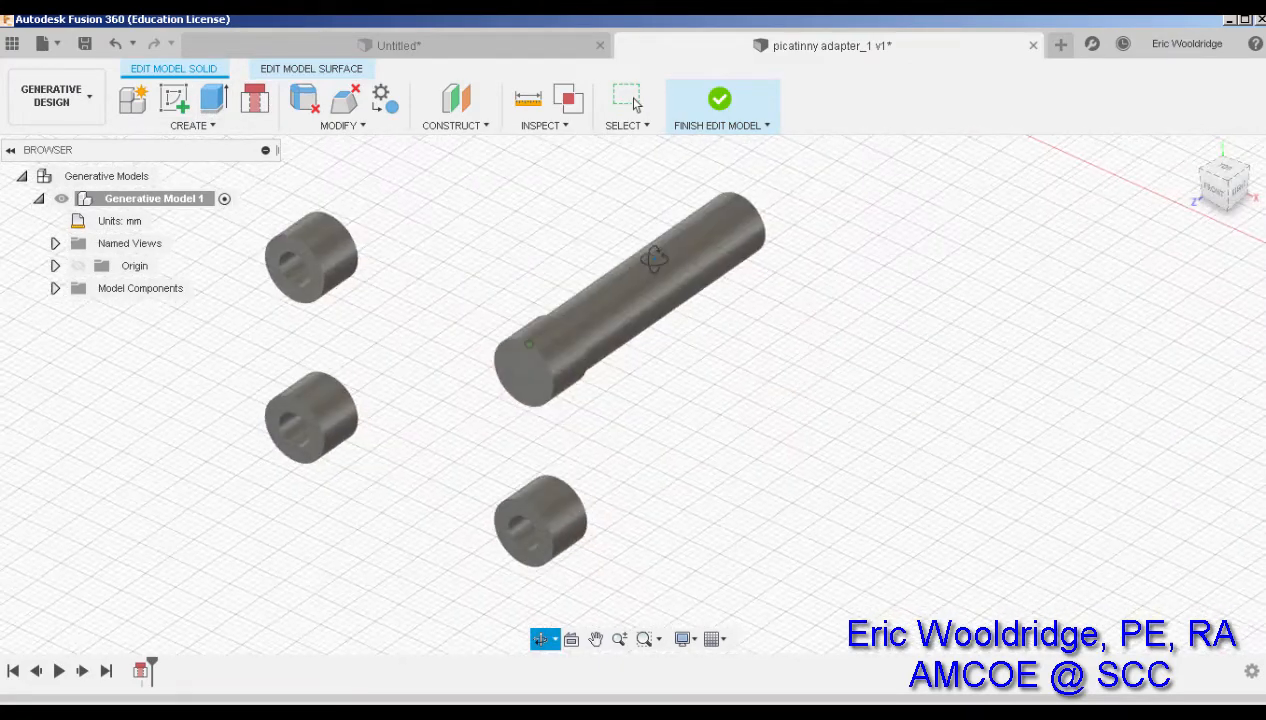
key("e")
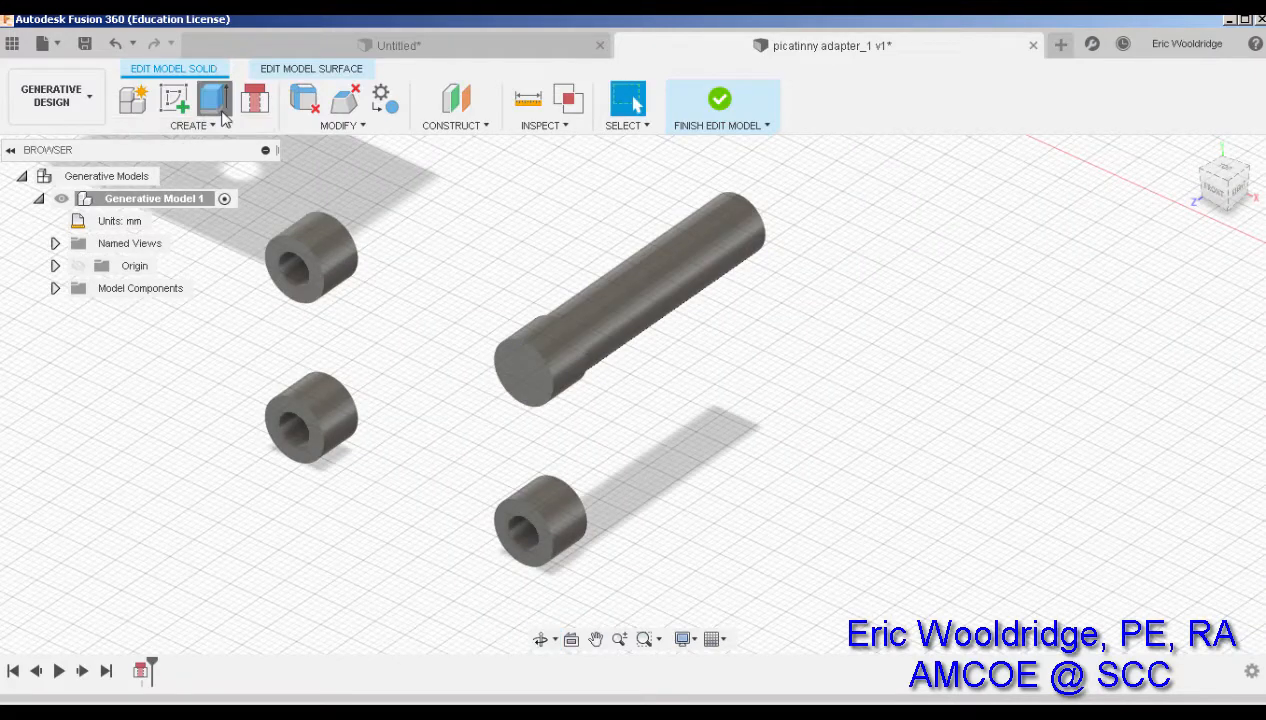
left_click(306, 260)
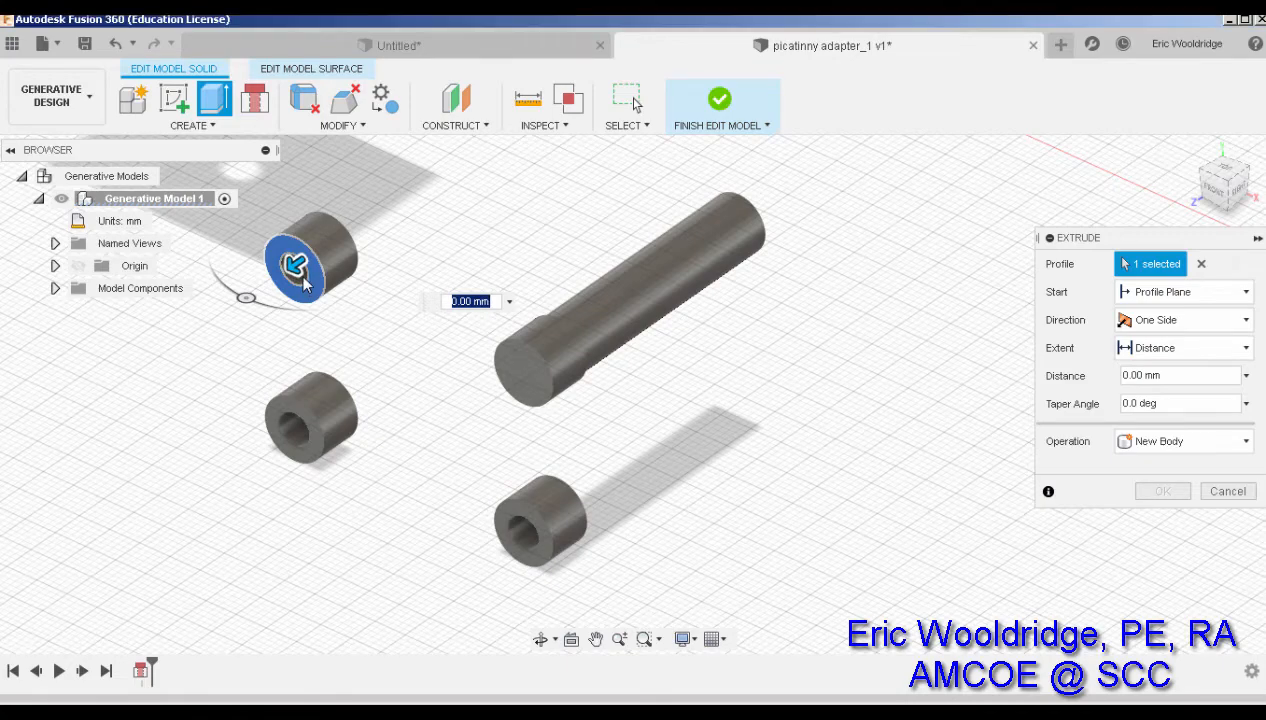
key("Escape")
Step: Create a connector obstacle through the upper-left boss with a shaft about 8.35 mm in diameter and 59.65 mm long
left_click(254, 100)
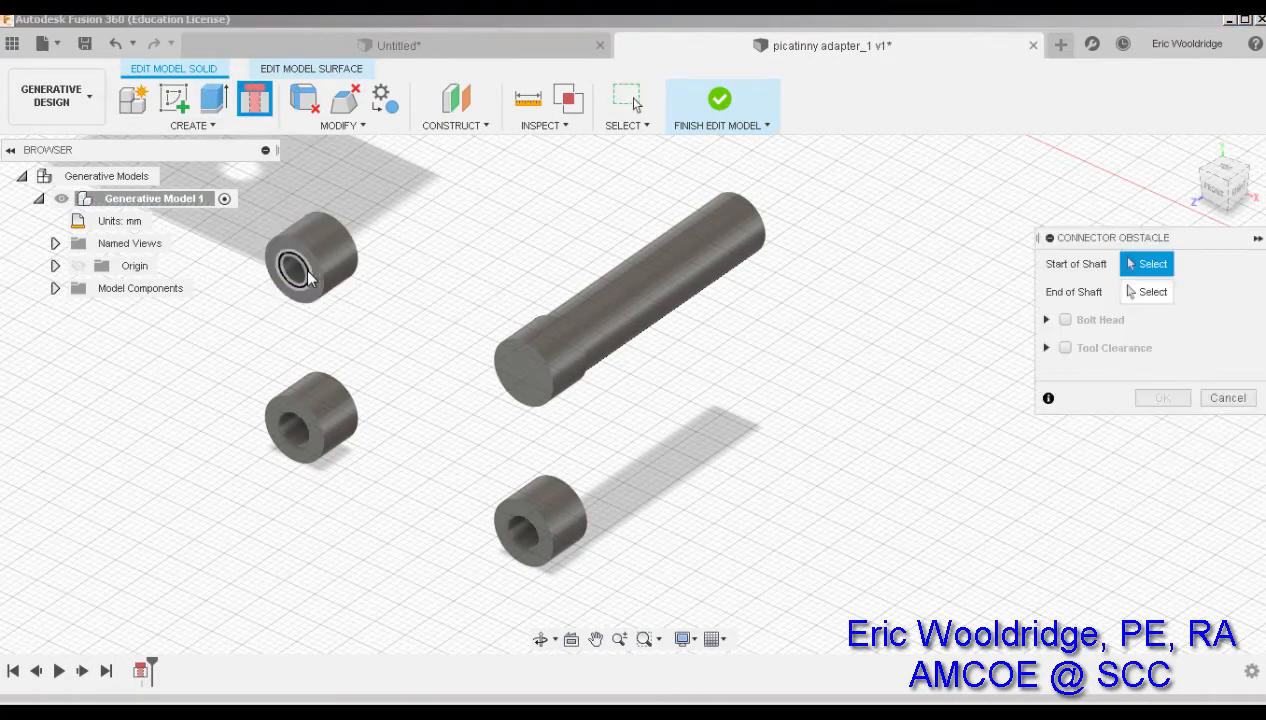
left_click(293, 265)
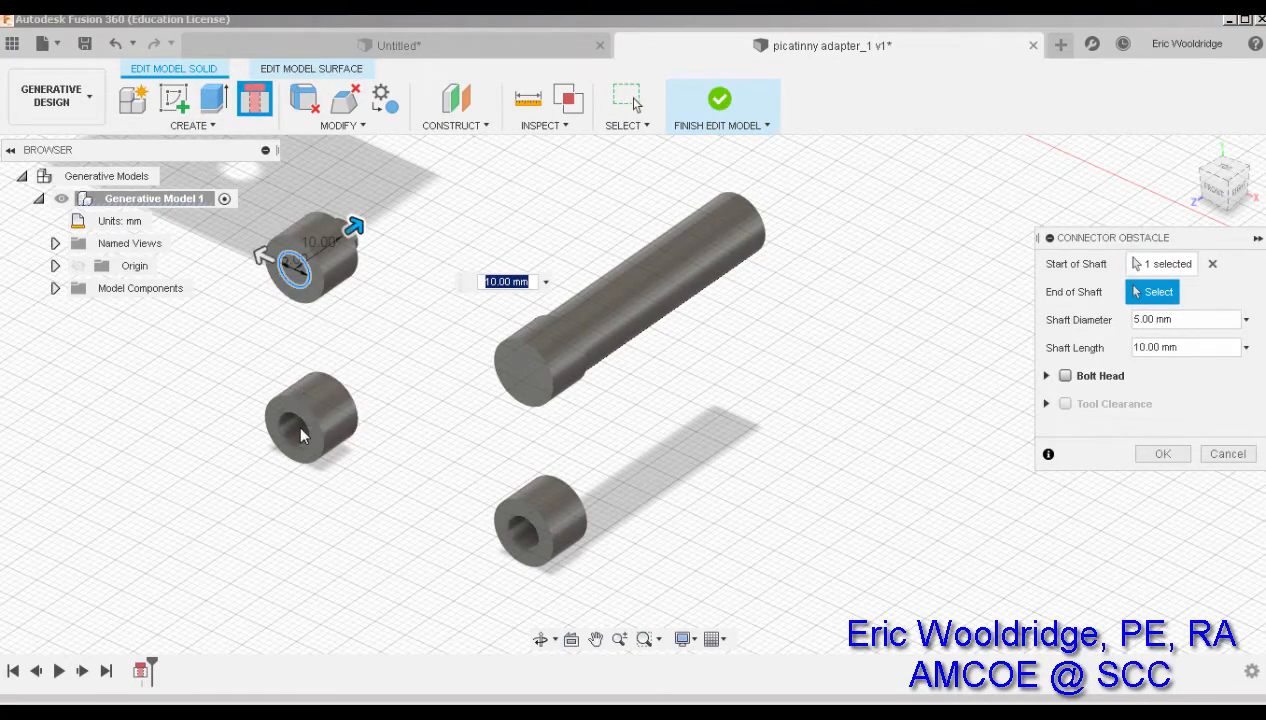
middle_click_drag(365, 233, 380, 288)
left_click_drag(367, 283, 700, 125)
left_click_drag(271, 310, 263, 309)
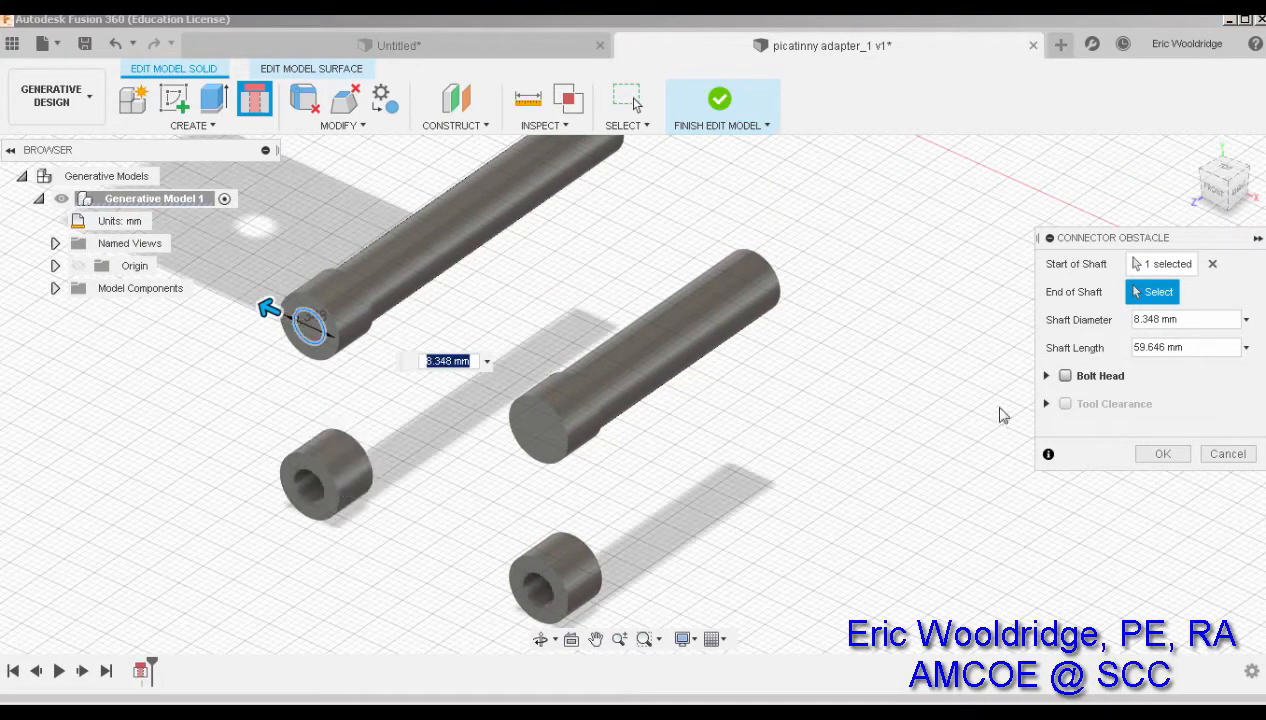
left_click(1152, 456)
Step: Create a connector obstacle through the lower-left boss with a shaft about 8.99 mm in diameter and 70 mm long
left_click(253, 104)
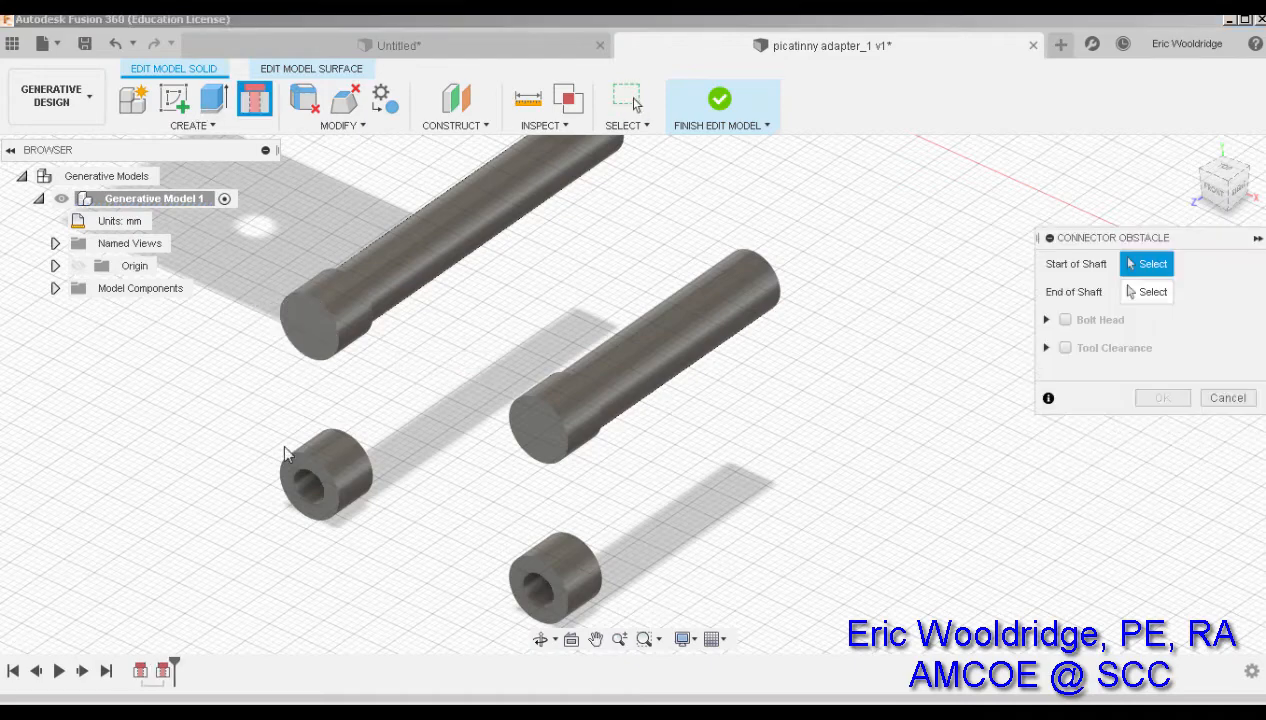
left_click(312, 486)
left_click_drag(380, 447, 660, 240)
left_click_drag(272, 473, 261, 462)
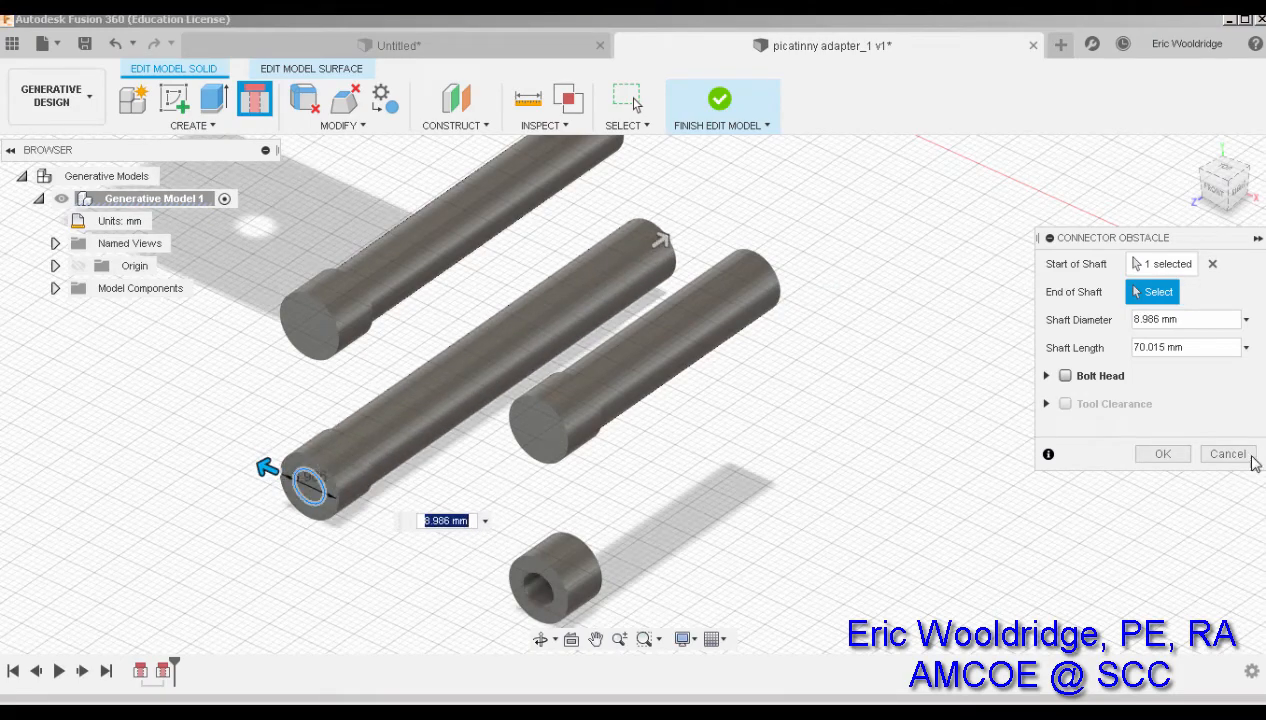
left_click(1162, 455)
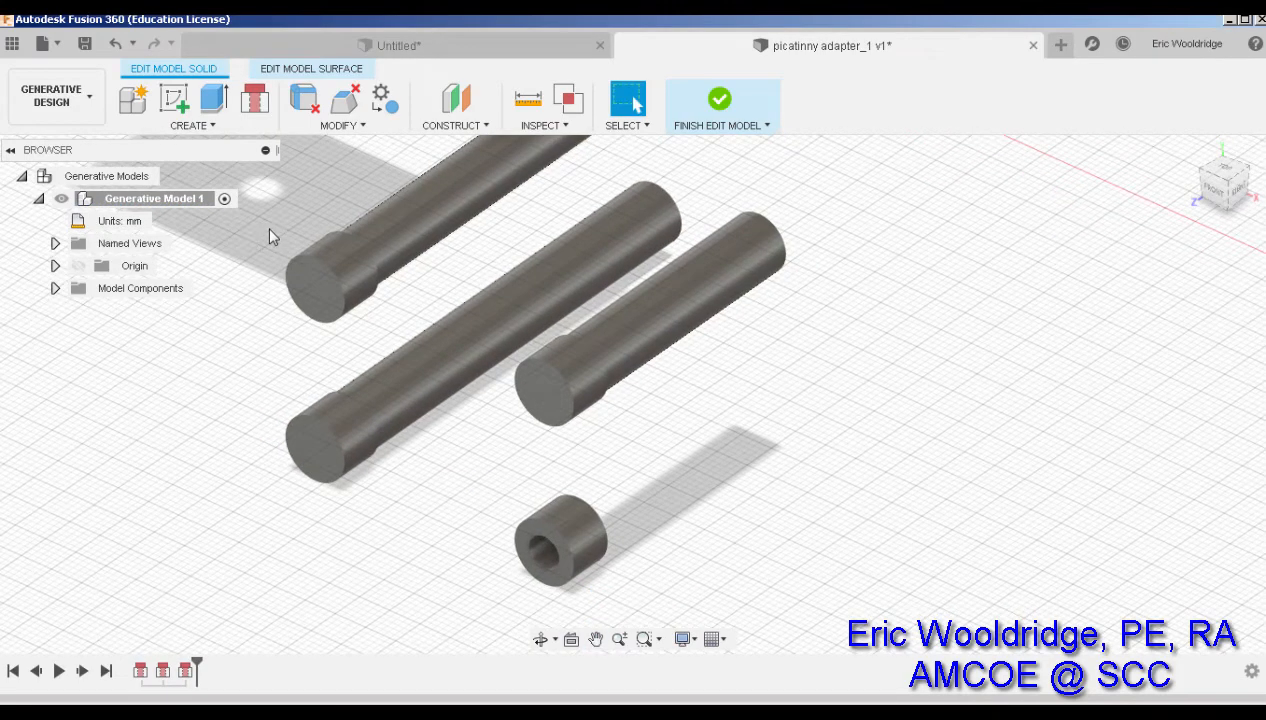
Step: Create a connector obstacle through the lower-right boss with a shaft about 8.78 mm in diameter and 54.94 mm long
left_click(255, 97)
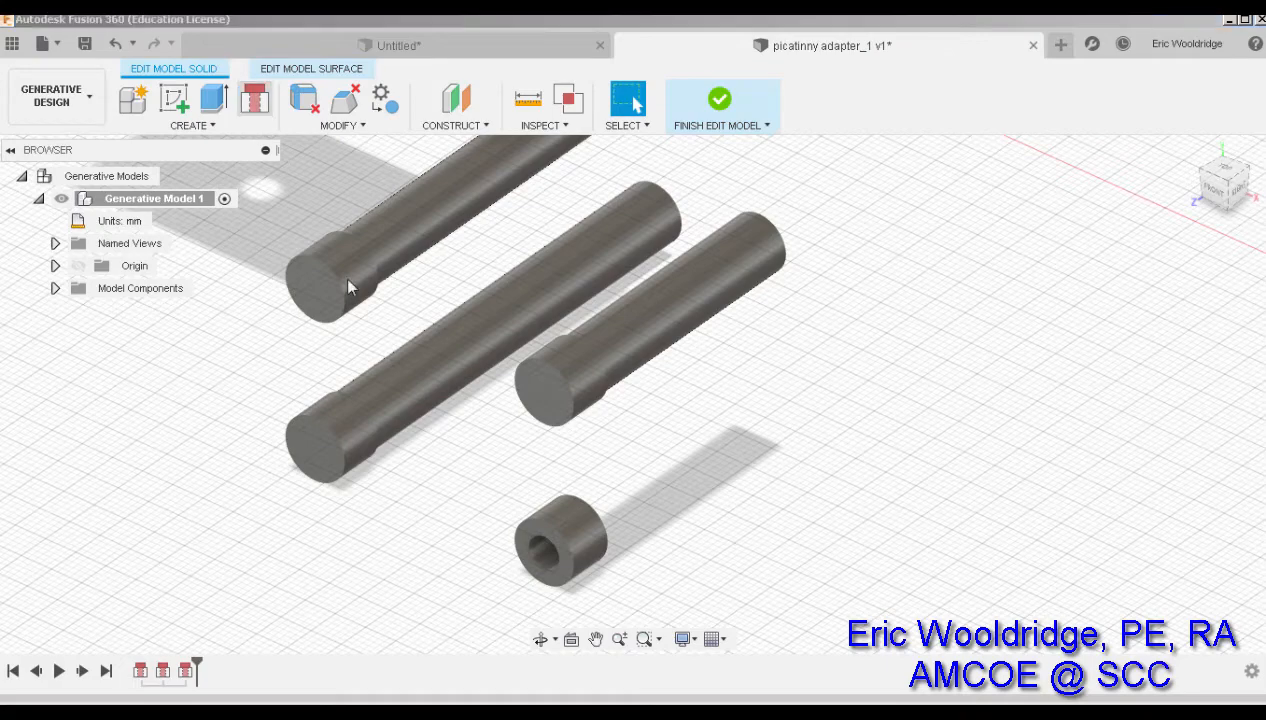
left_click(532, 553)
left_click_drag(506, 540, 822, 357)
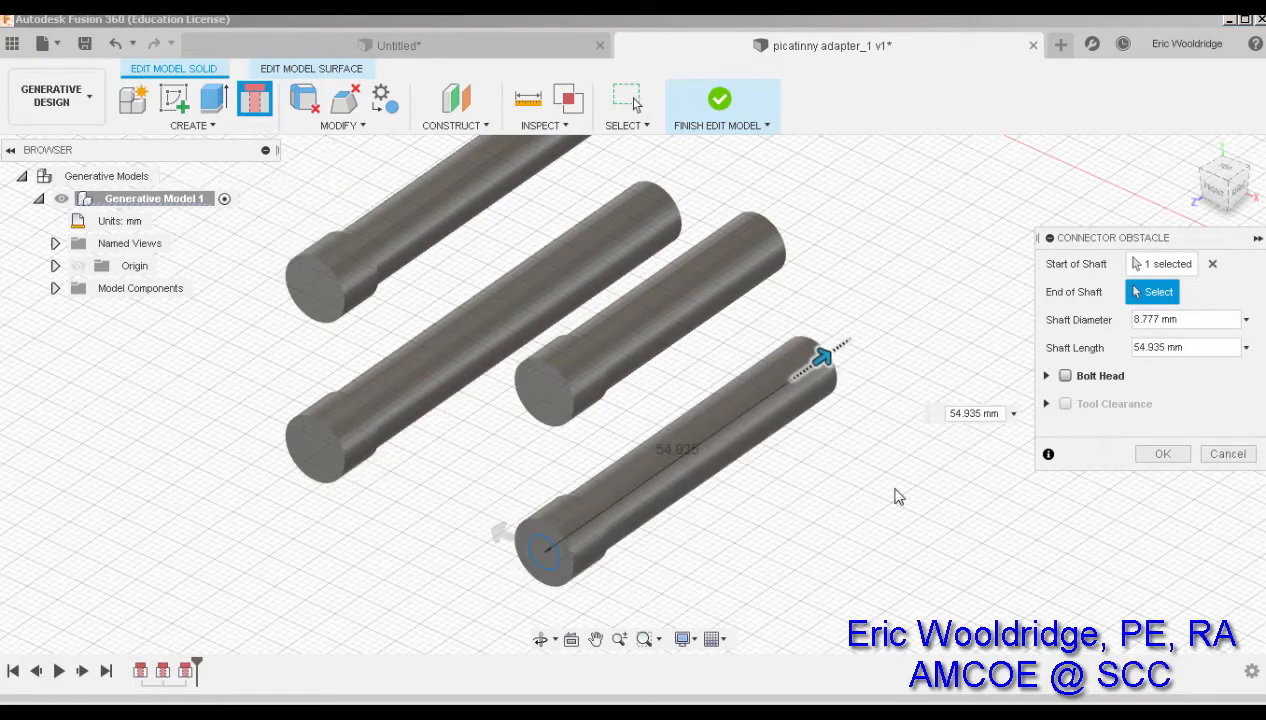
middle_click_drag(865, 534, 707, 404, "shift")
scroll(681, 518, "down", 3)
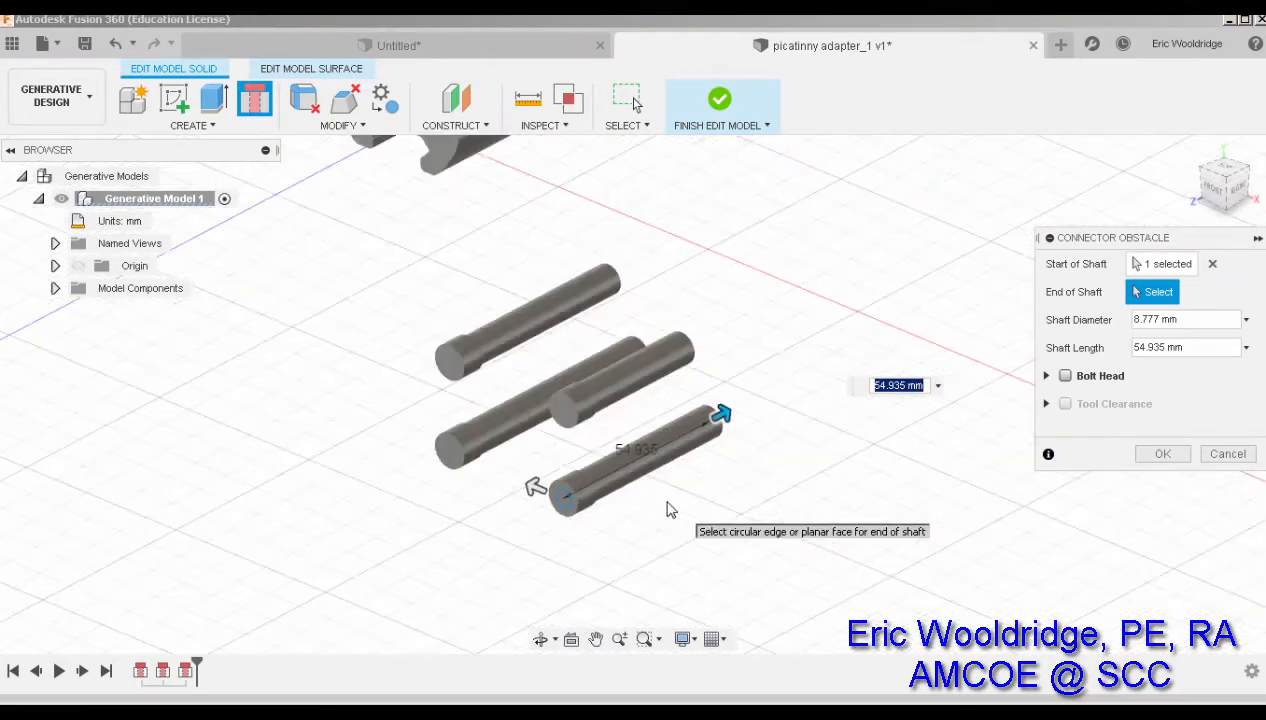
middle_click_drag(480, 447, 642, 468)
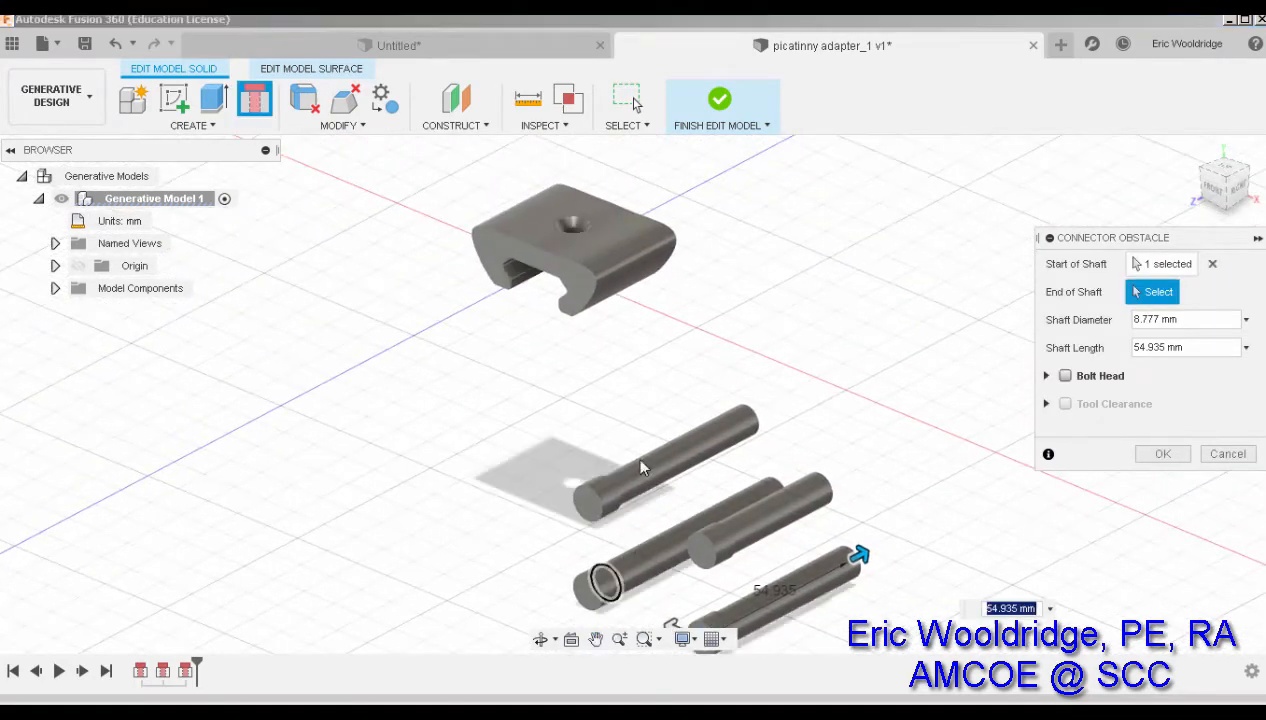
left_click(1170, 455)
Step: Start a sketch on the front face of the rail base
scroll(574, 249, "up", 5)
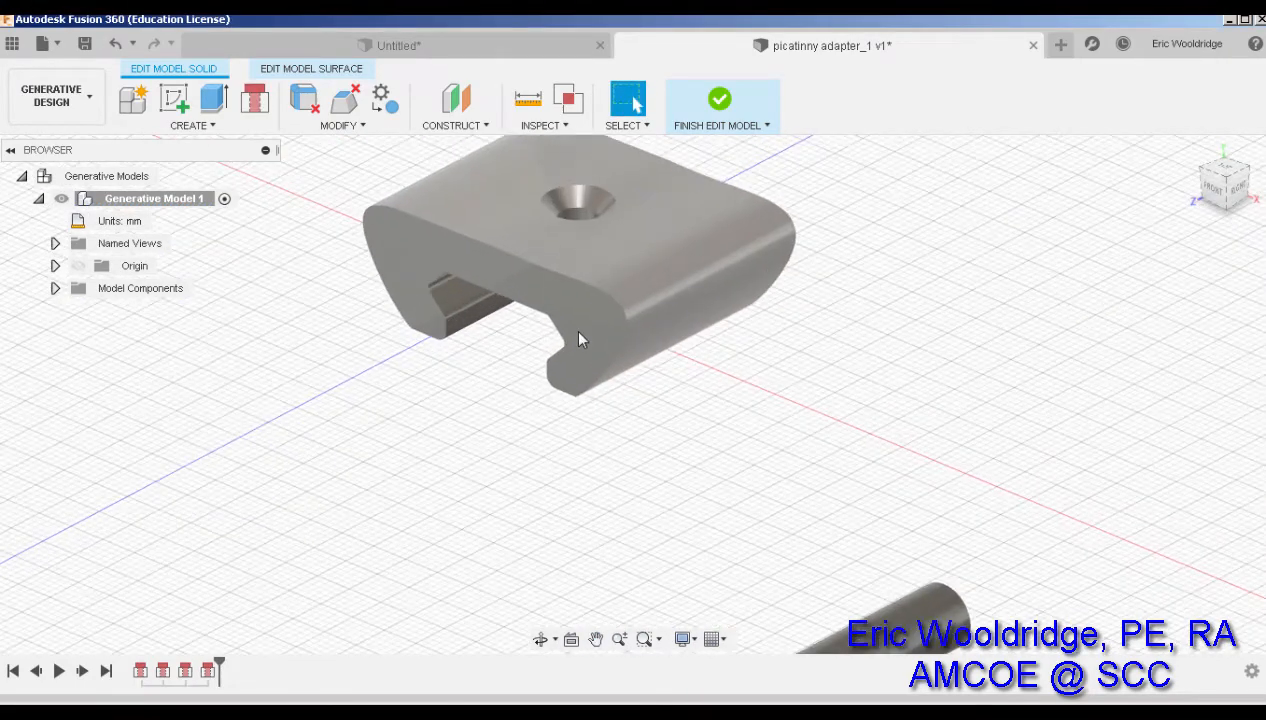
middle_click_drag(755, 359, 537, 285, "shift")
scroll(680, 335, "up", 2)
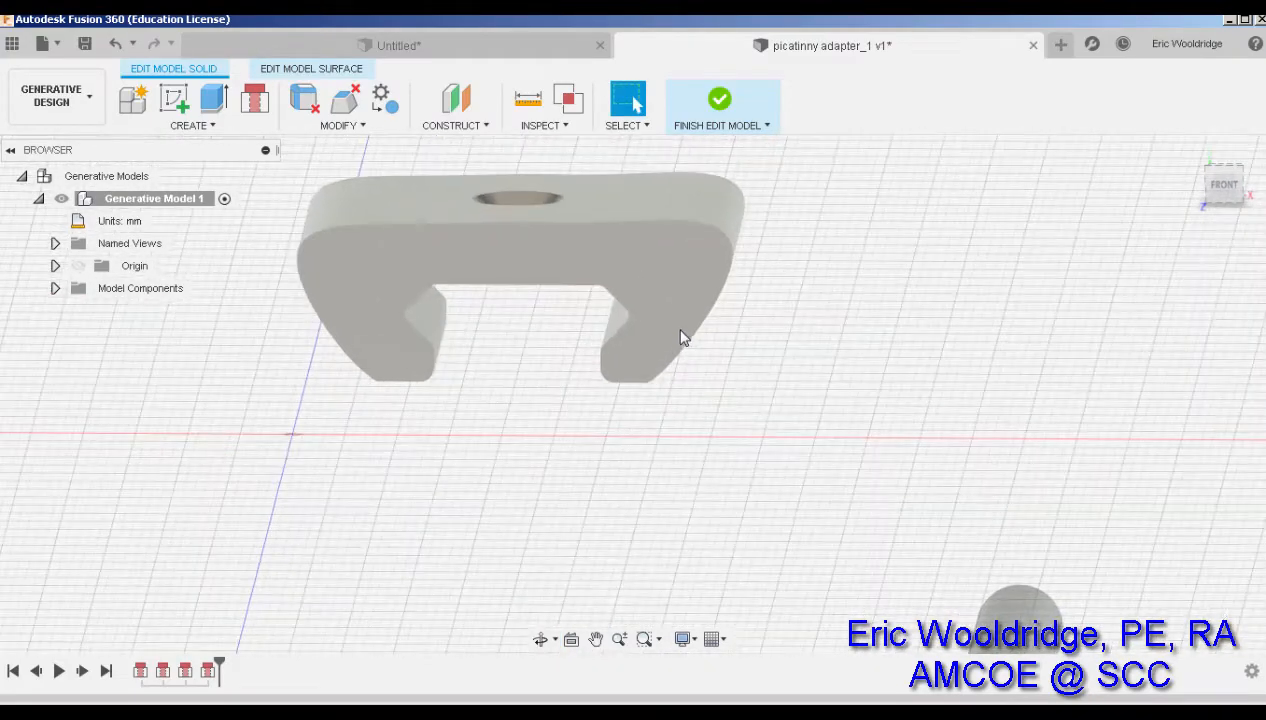
left_click(178, 103)
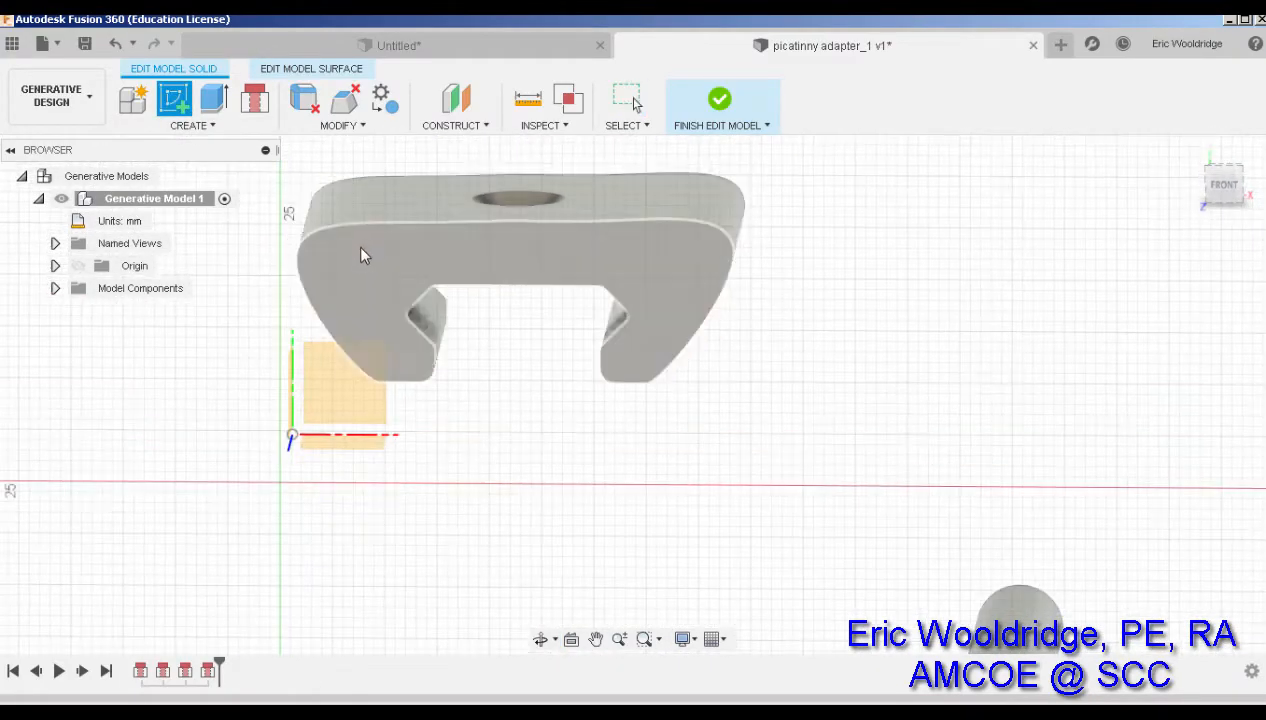
left_click(359, 258)
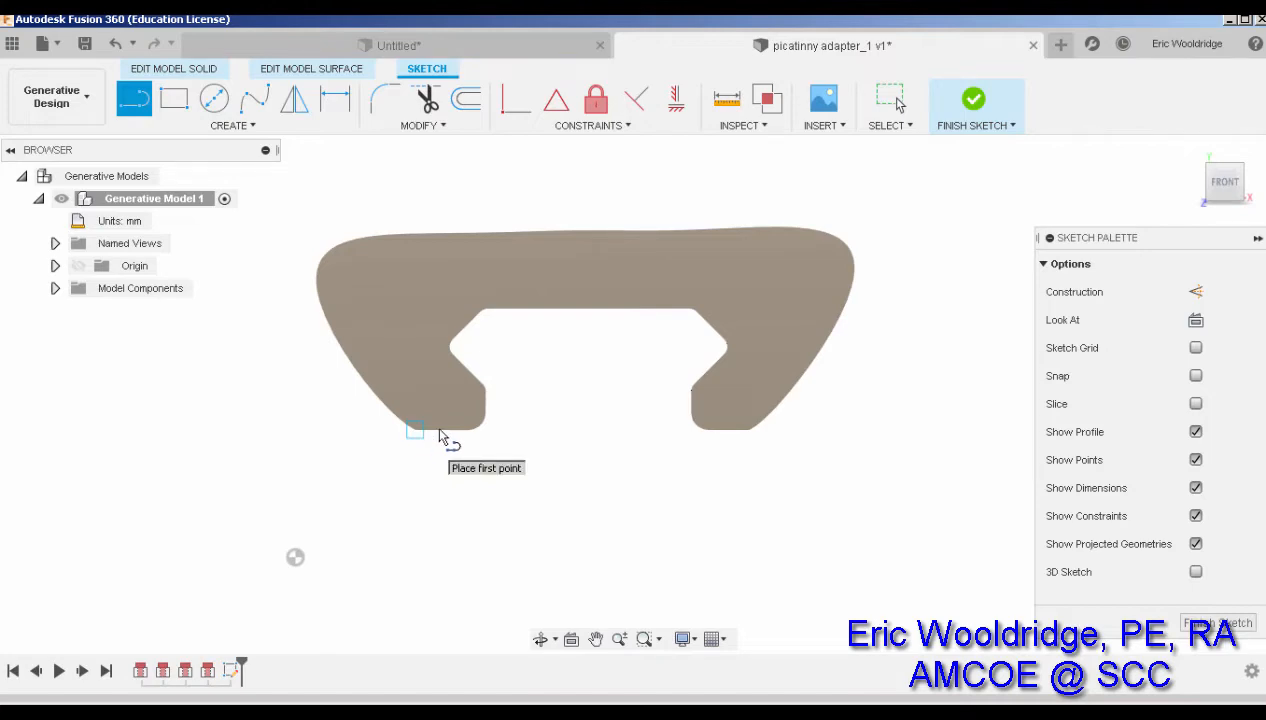
Step: Draw a five-segment line profile from the rail base's left leg, around below the rail opening, to its right leg
left_click(379, 326)
left_click(245, 465)
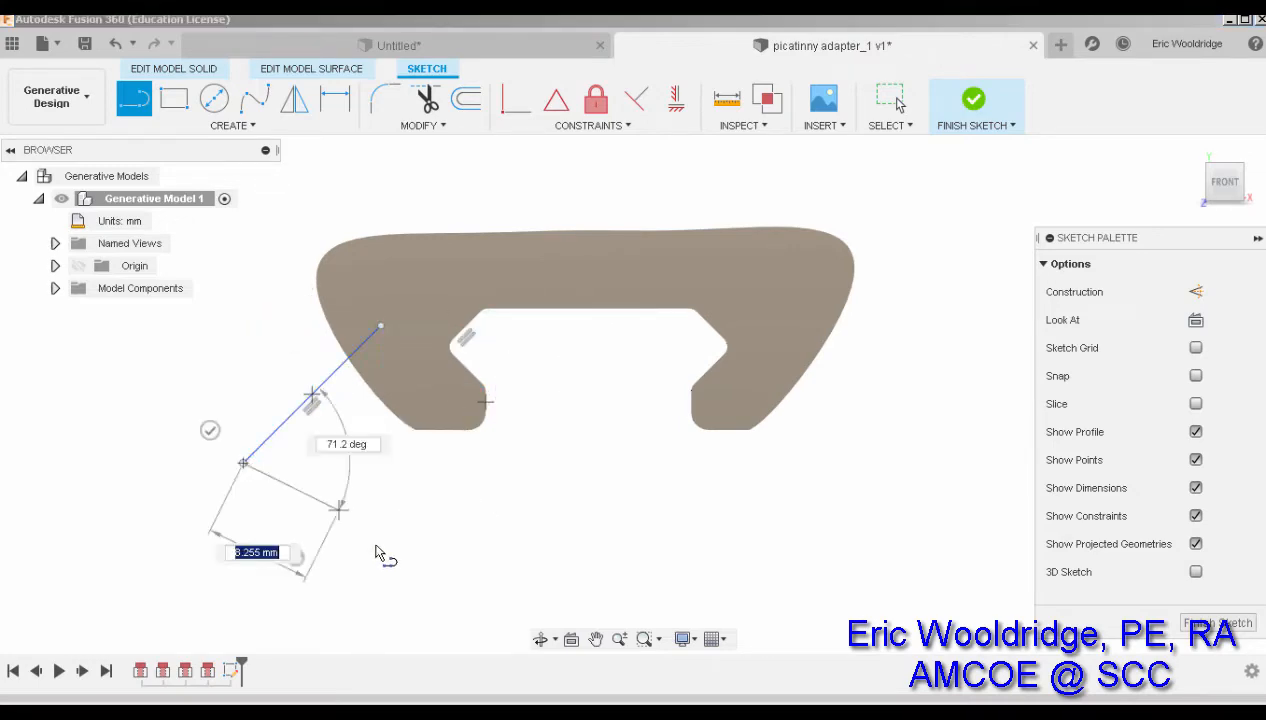
left_click(355, 600)
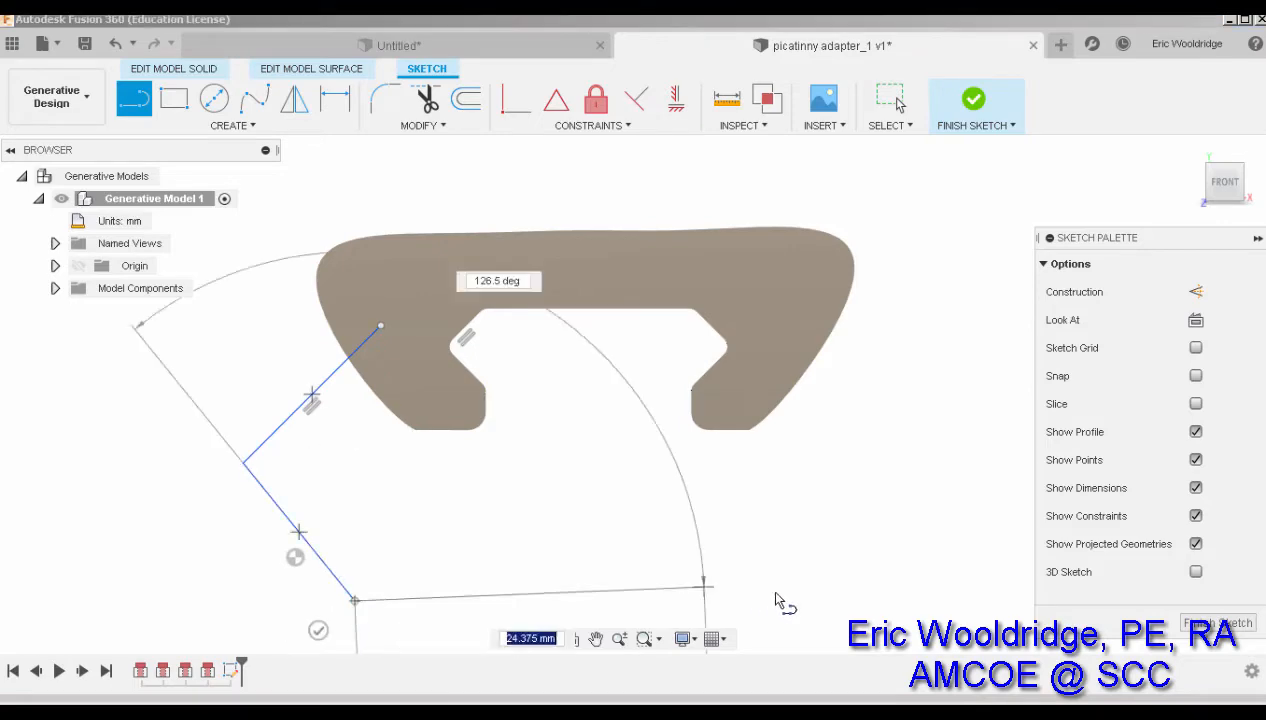
left_click(857, 600)
left_click(920, 478)
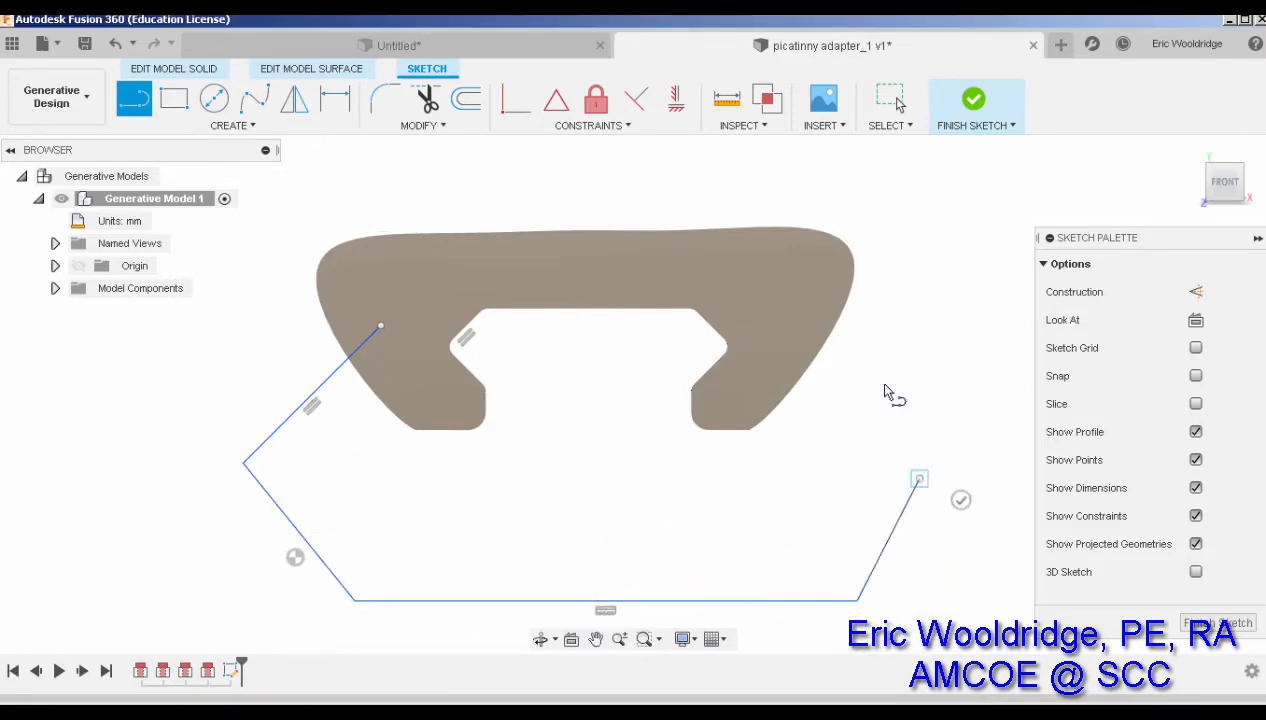
left_click(786, 316)
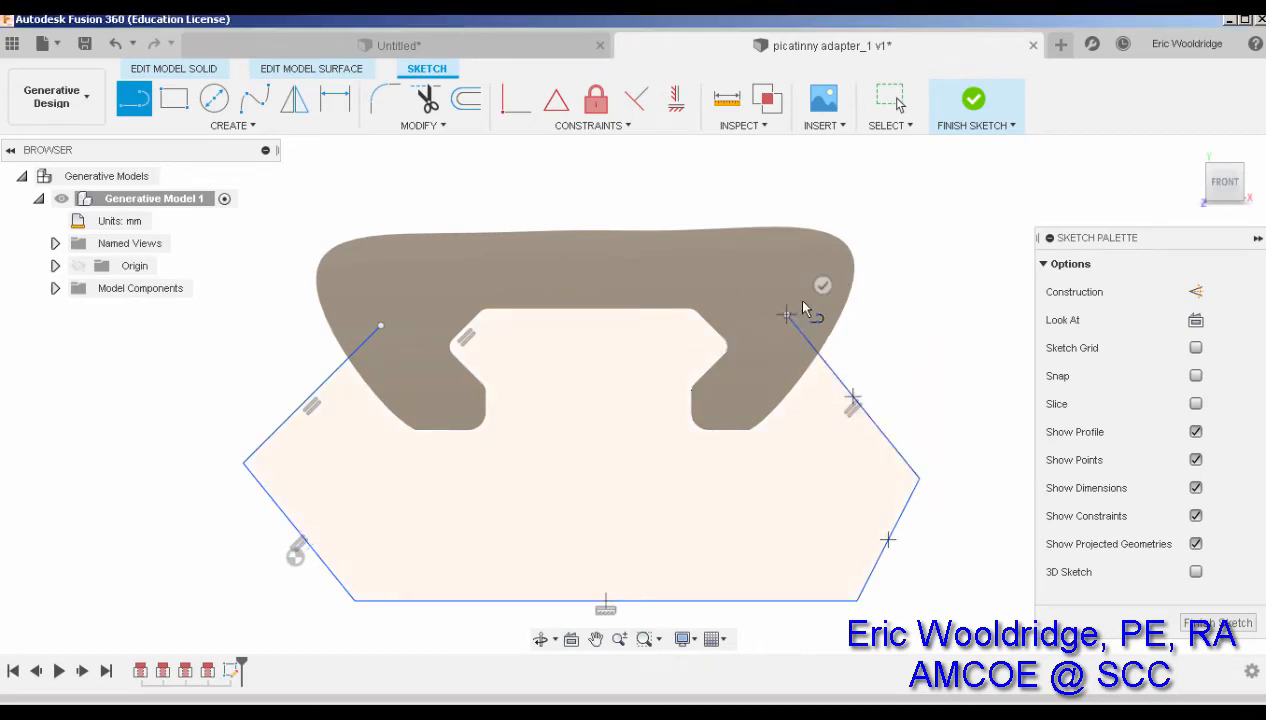
key("Escape")
Step: Stretch the profile downward by moving its two lower corners, and finish the sketch
scroll(740, 442, "down", 2)
middle_click_drag(735, 452, 722, 304)
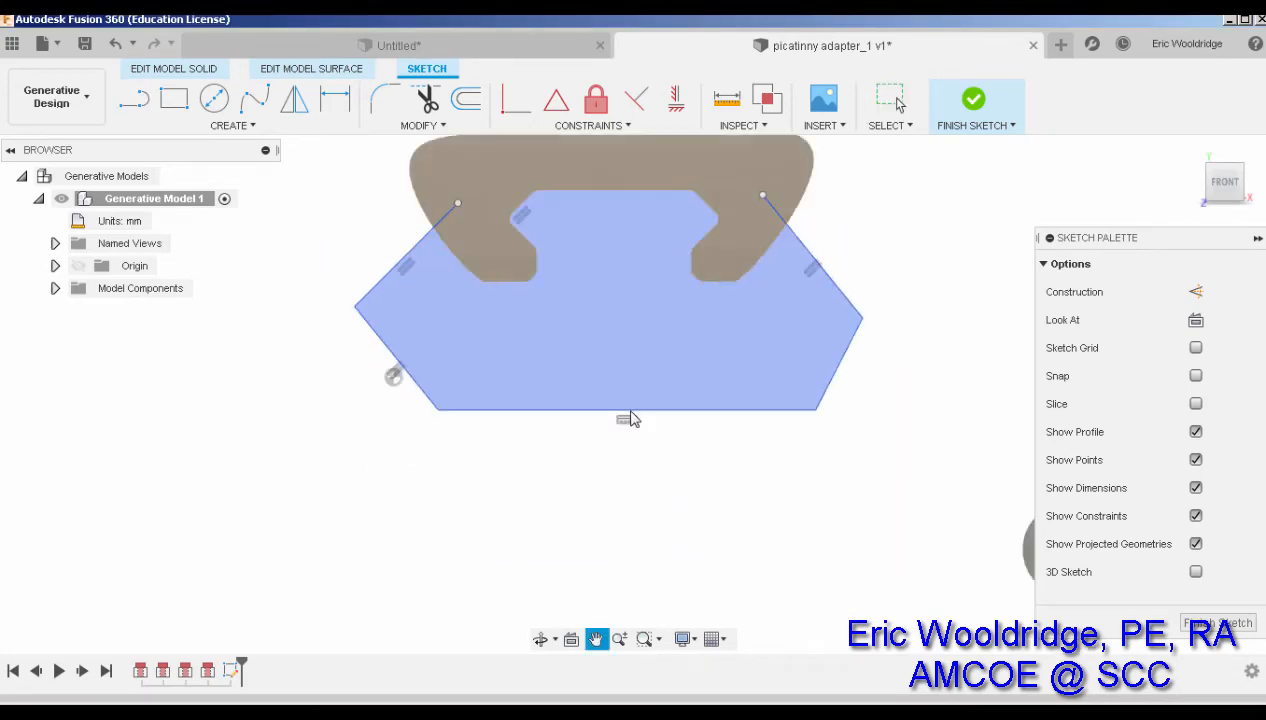
left_click_drag(644, 490, 452, 549)
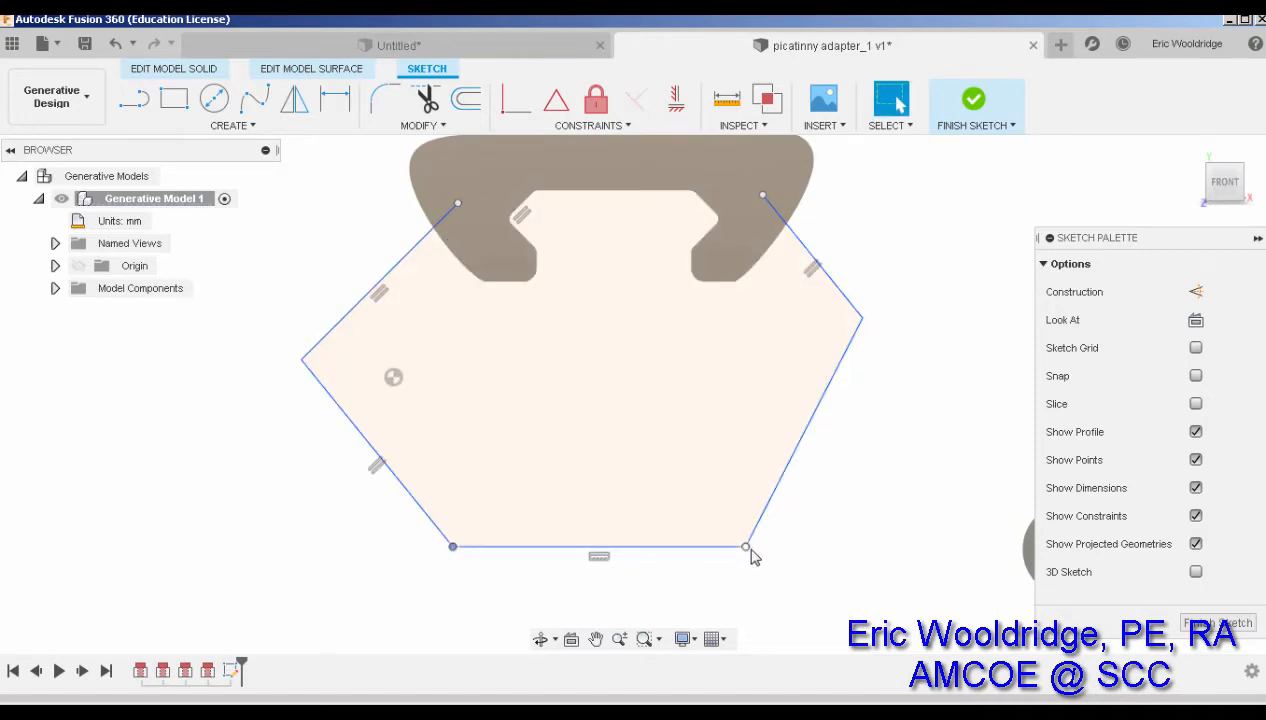
mouse_move(745, 547)
left_mouse_down()
mouse_move(783, 582)
mouse_move(765, 588)
mouse_move(783, 579)
left_mouse_up()
scroll(808, 535, "down", 1)
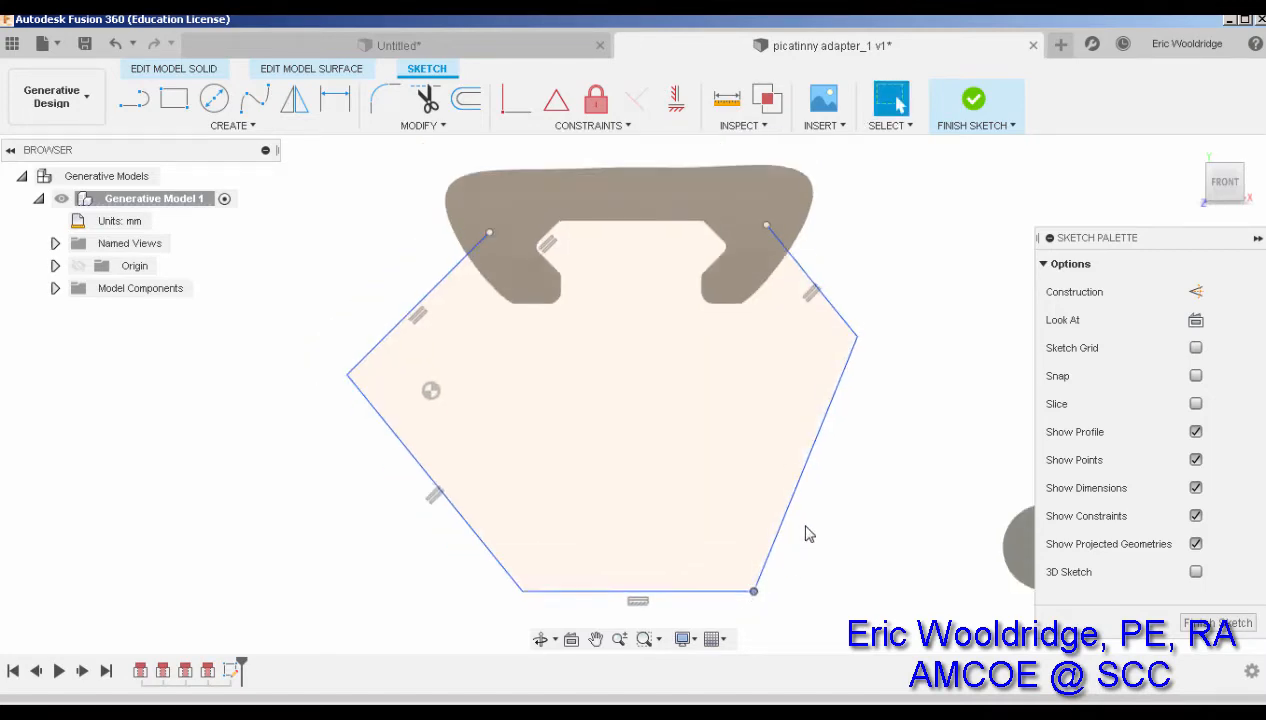
scroll(808, 535, "down", 3)
middle_click_drag(845, 497, 746, 500)
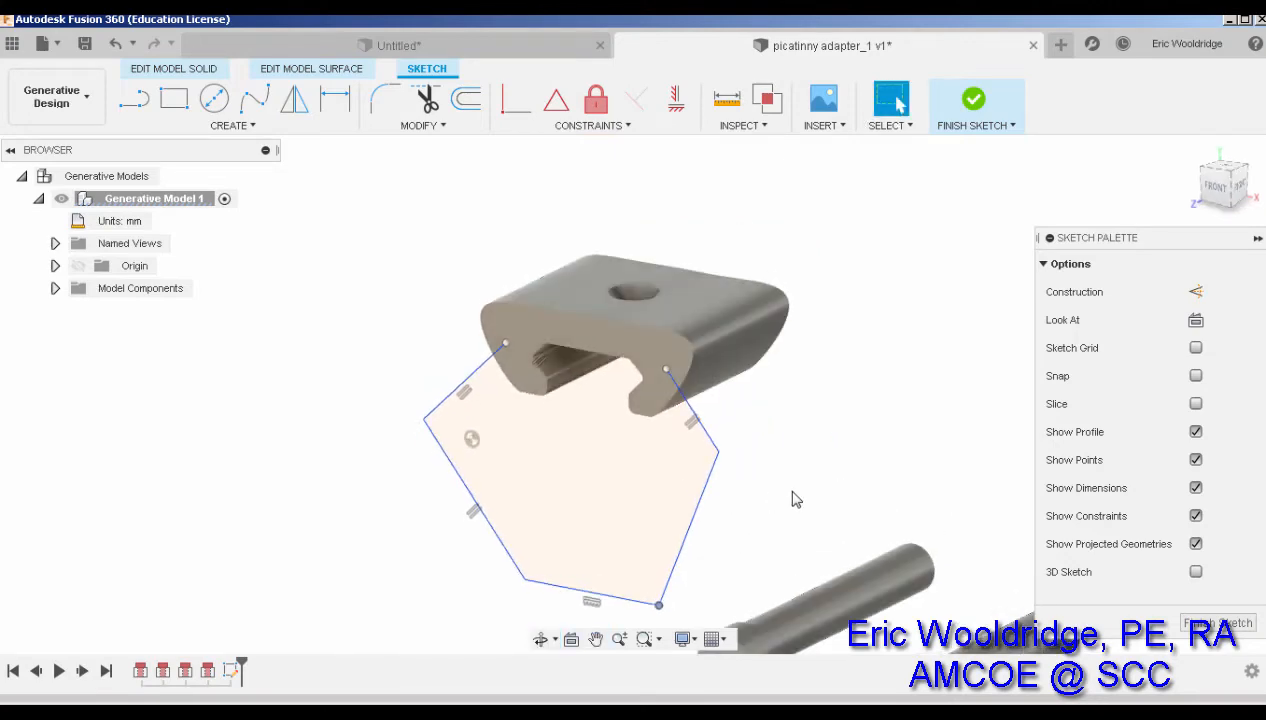
left_click(968, 119)
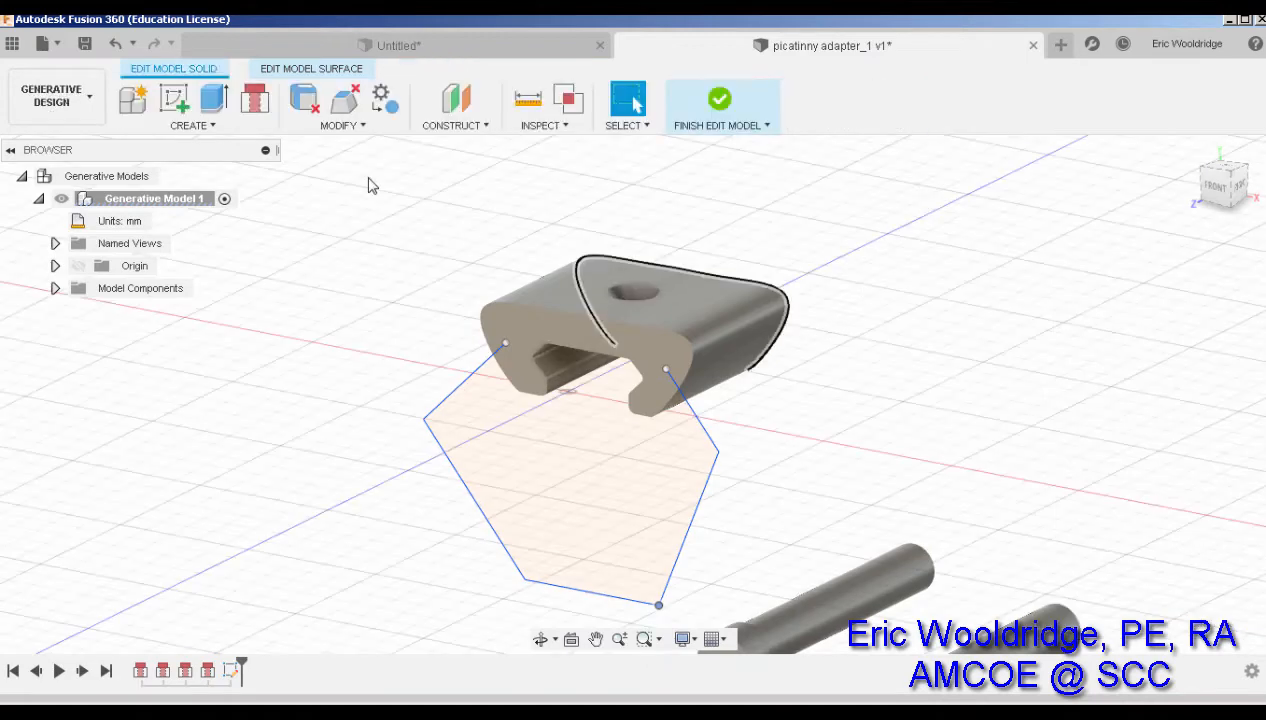
Step: Extrude the profile beneath the rail base symmetrically, about 120.08 mm to each side, as a new body
left_click(224, 101)
left_click(562, 512)
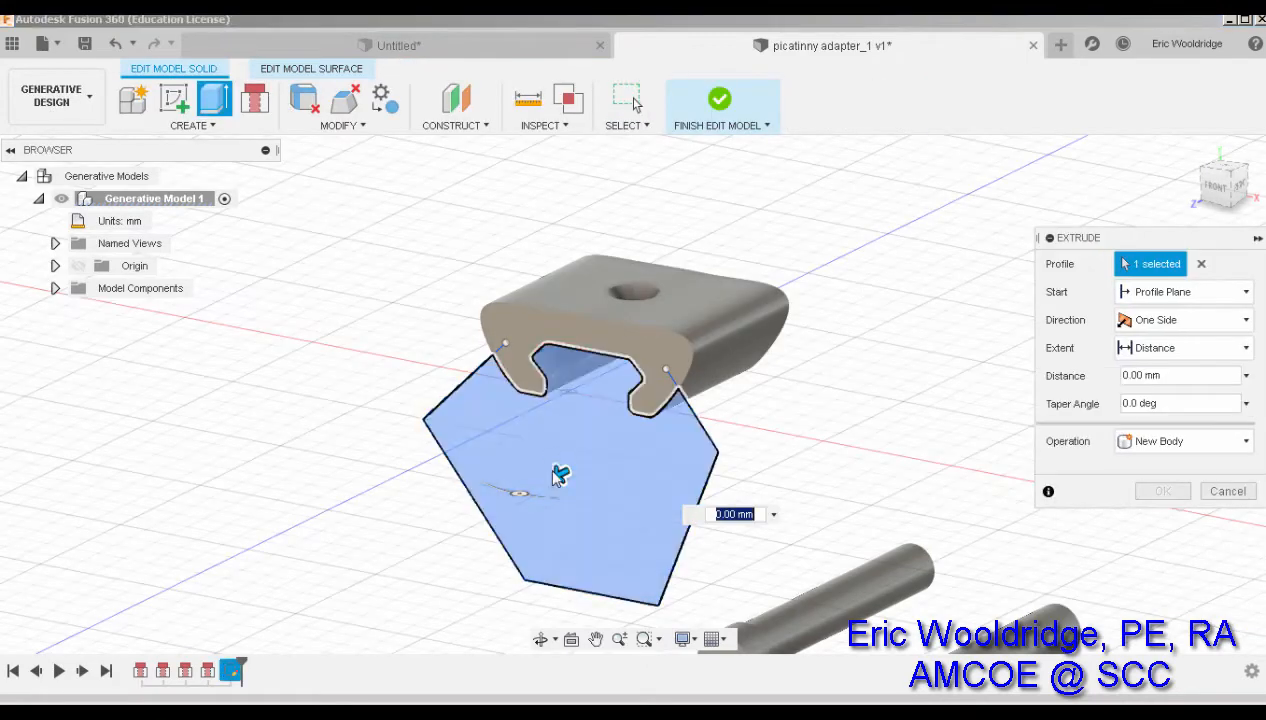
left_click_drag(558, 474, 1116, 362)
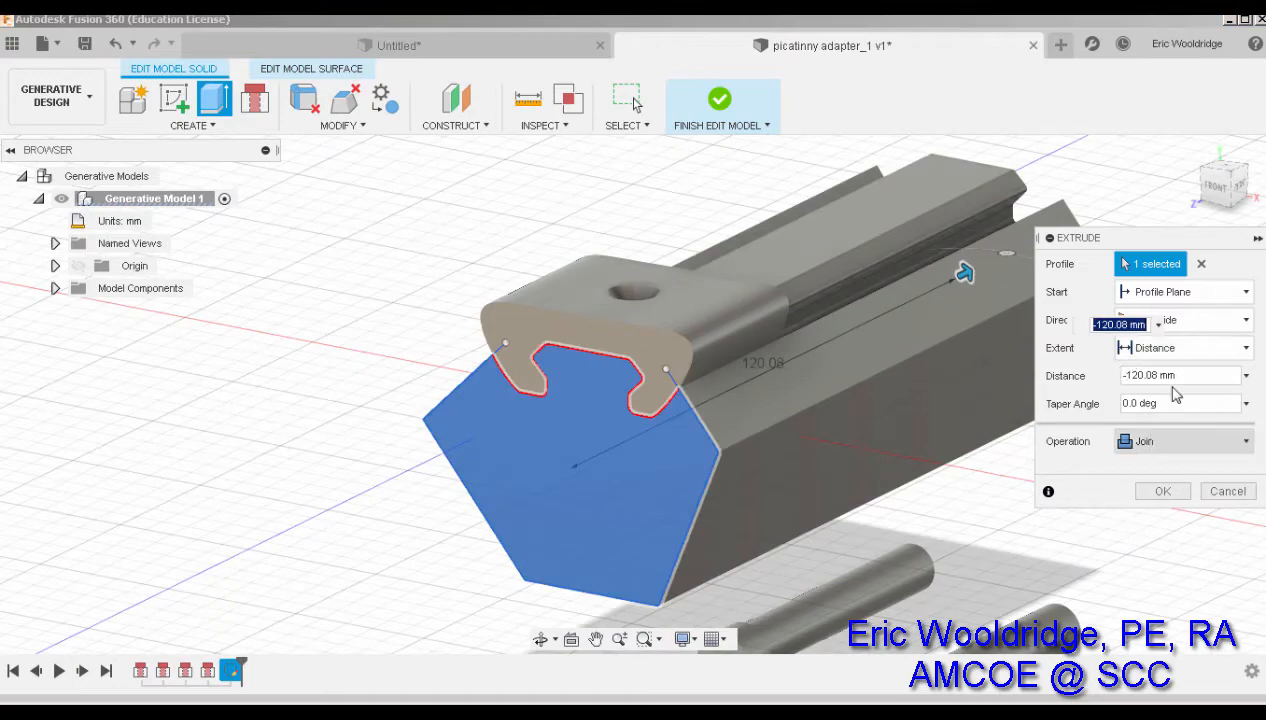
left_click(1140, 457)
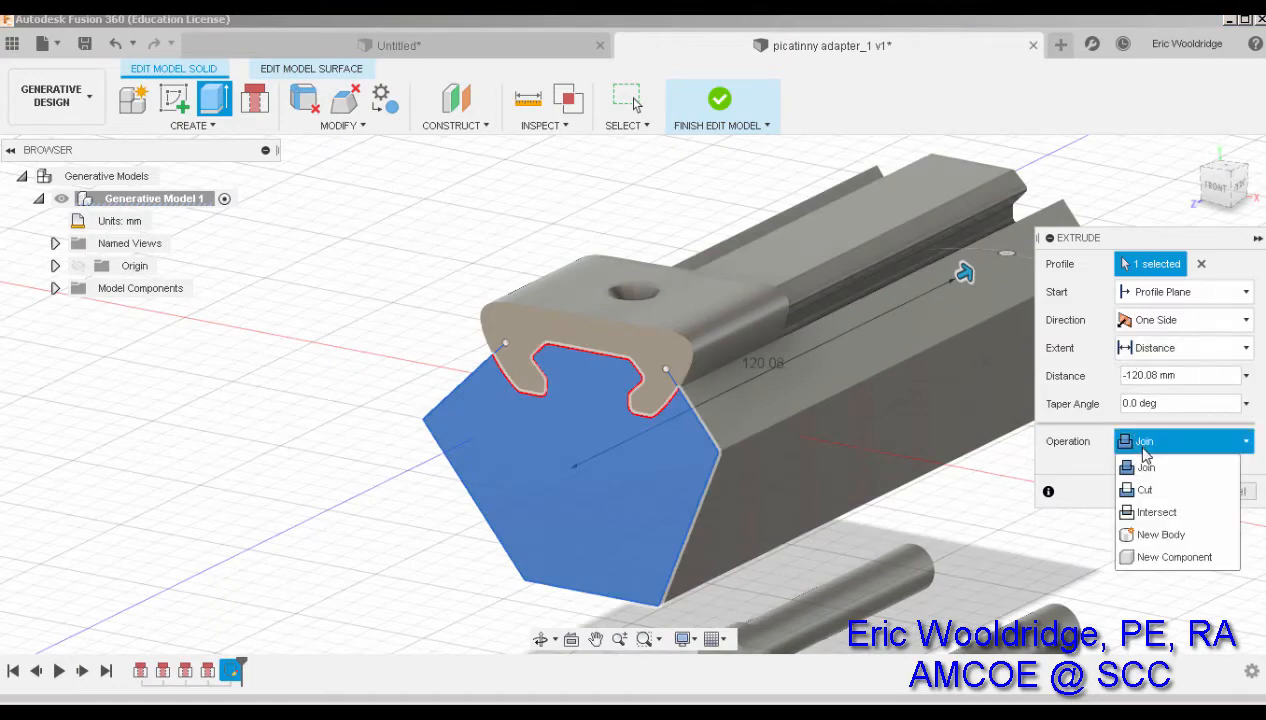
left_click(1144, 528)
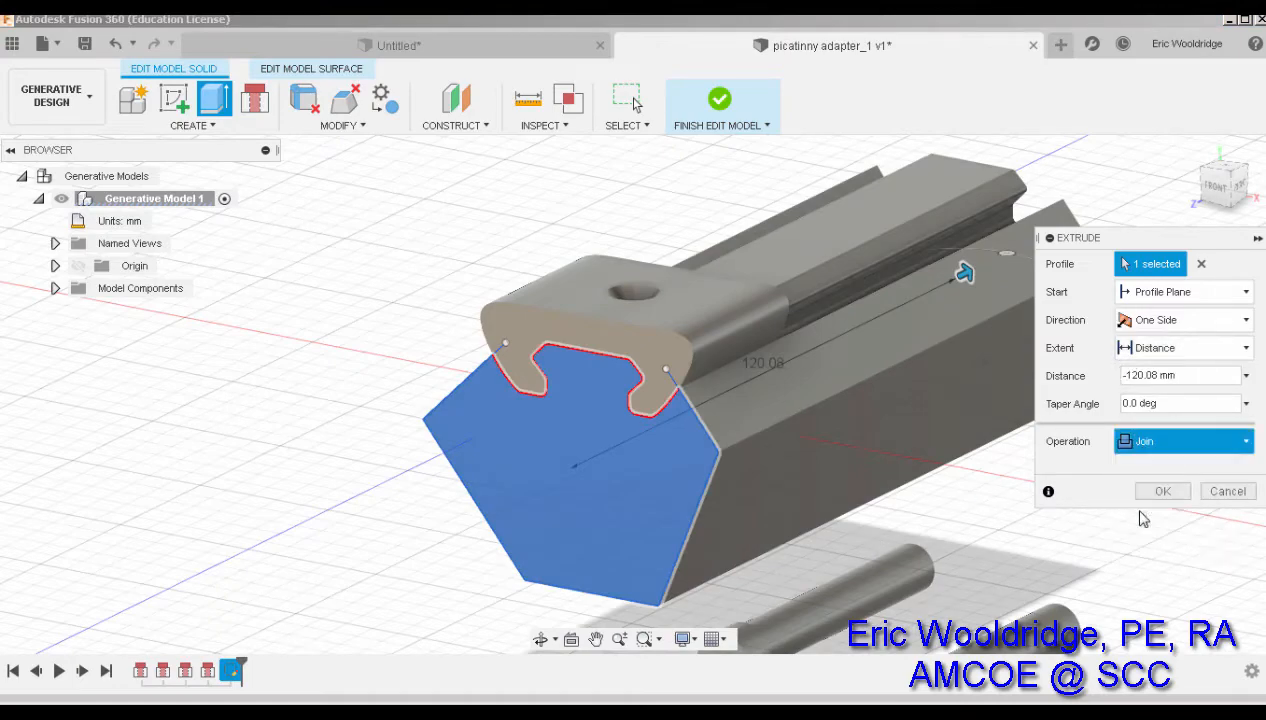
left_click(1178, 347)
left_click(1178, 320)
left_click(1162, 390)
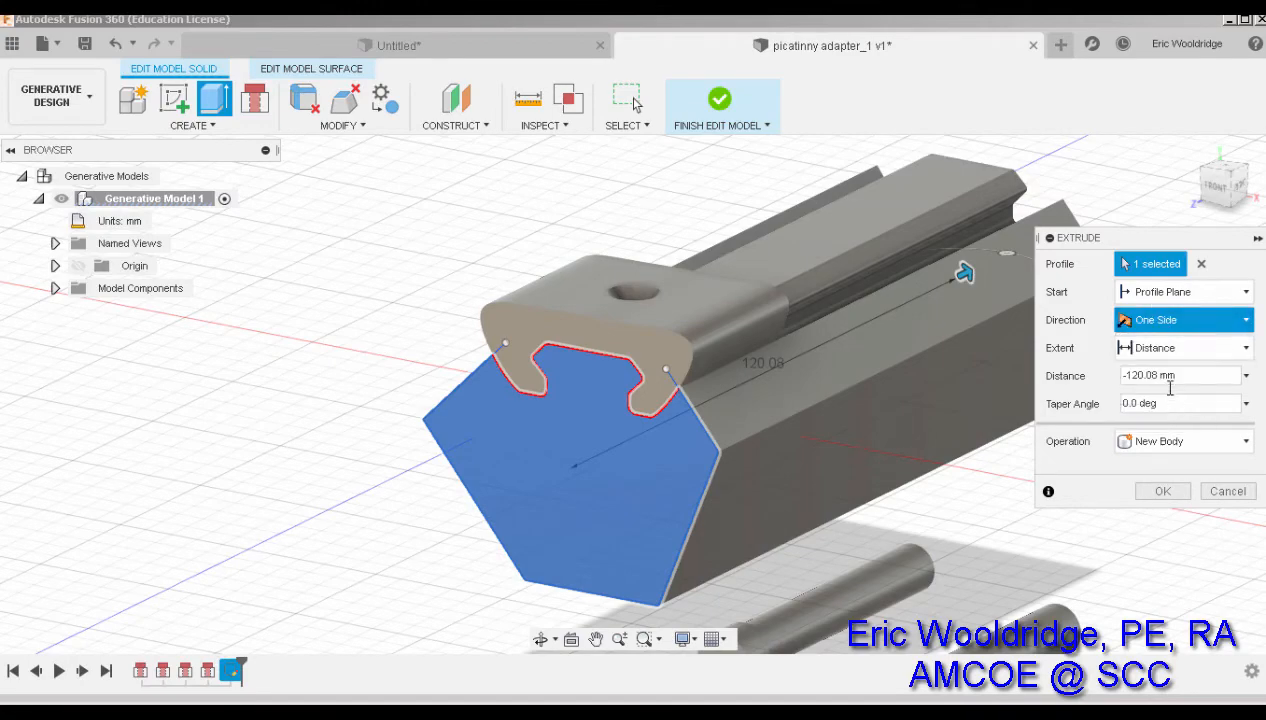
scroll(593, 449, "down", 2)
middle_click_drag(677, 460, 794, 464, "shift")
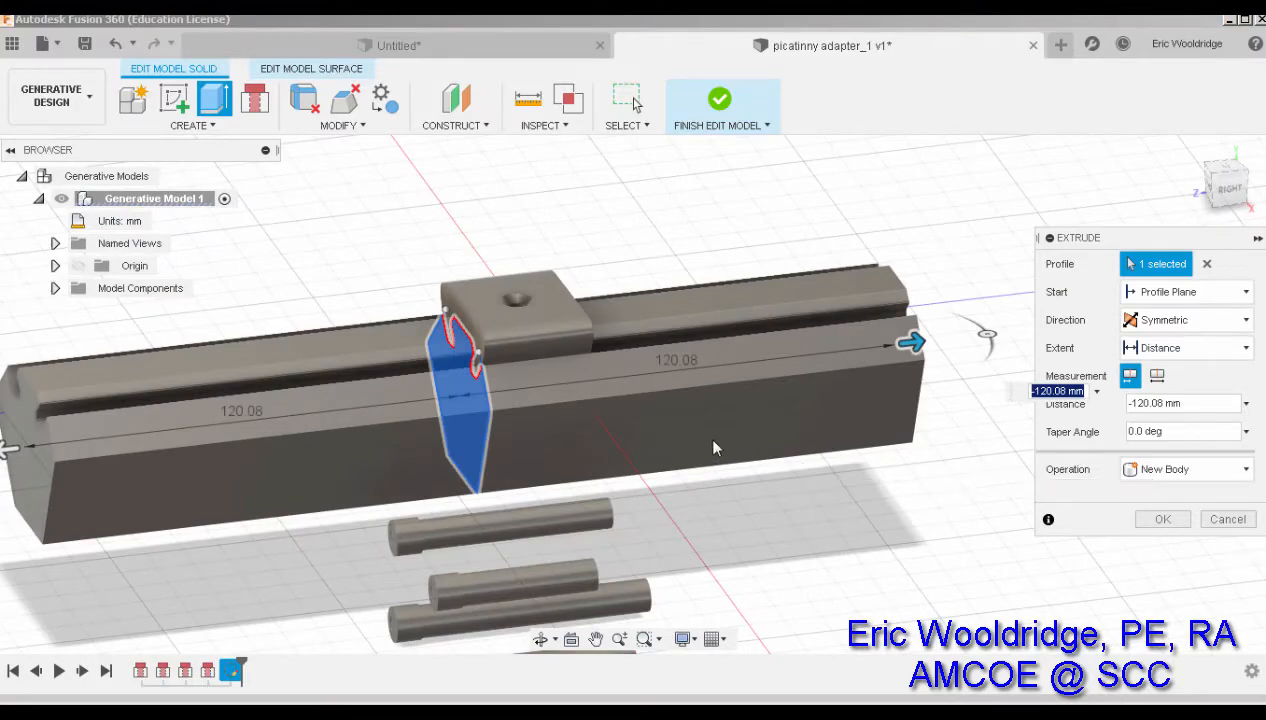
middle_click_drag(749, 433, 709, 348, "shift")
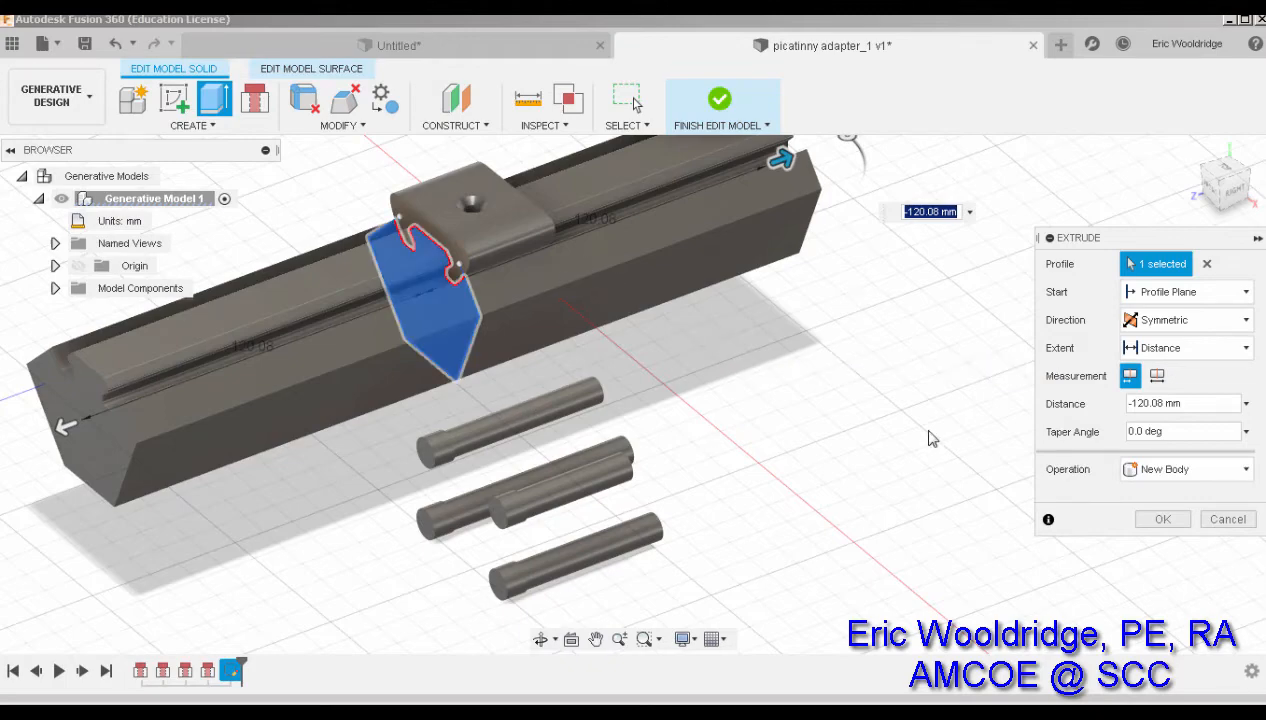
left_click(1153, 521)
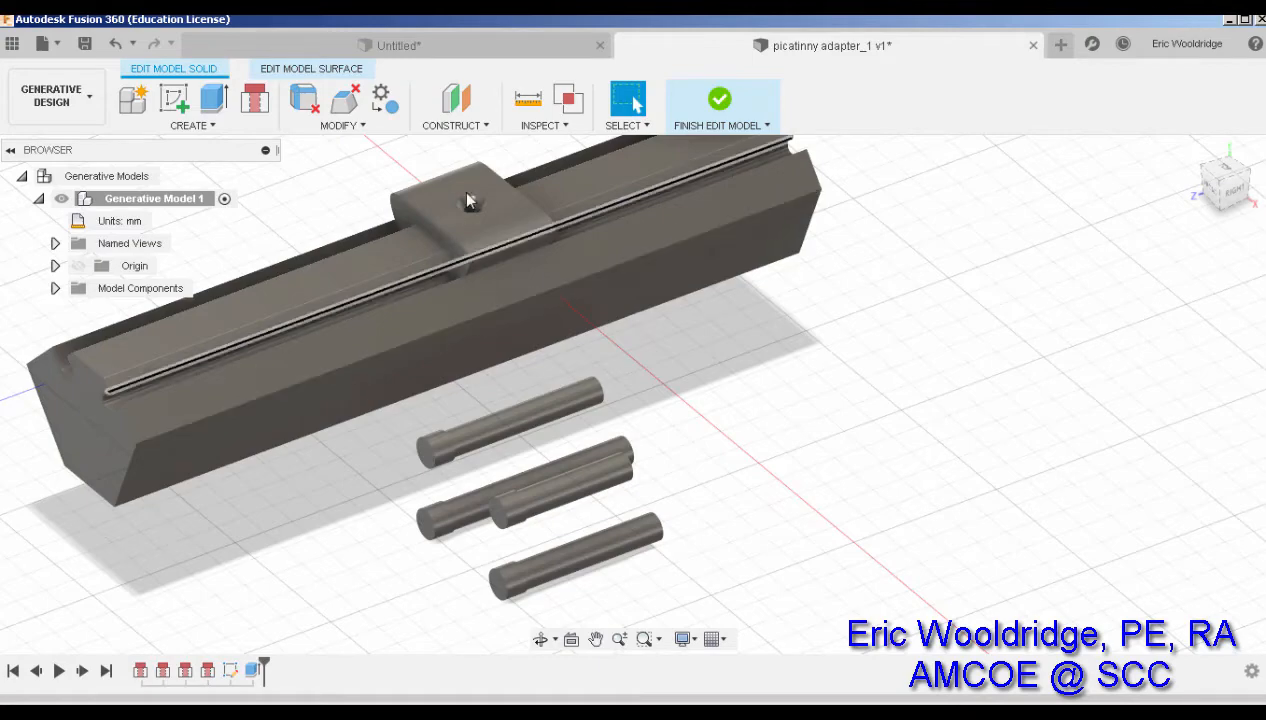
Step: Create a connector obstacle through the rail base's countersunk hole with a shaft about 11.8 mm in diameter and 27.48 mm long
scroll(480, 192, "up", 5)
left_click(256, 100)
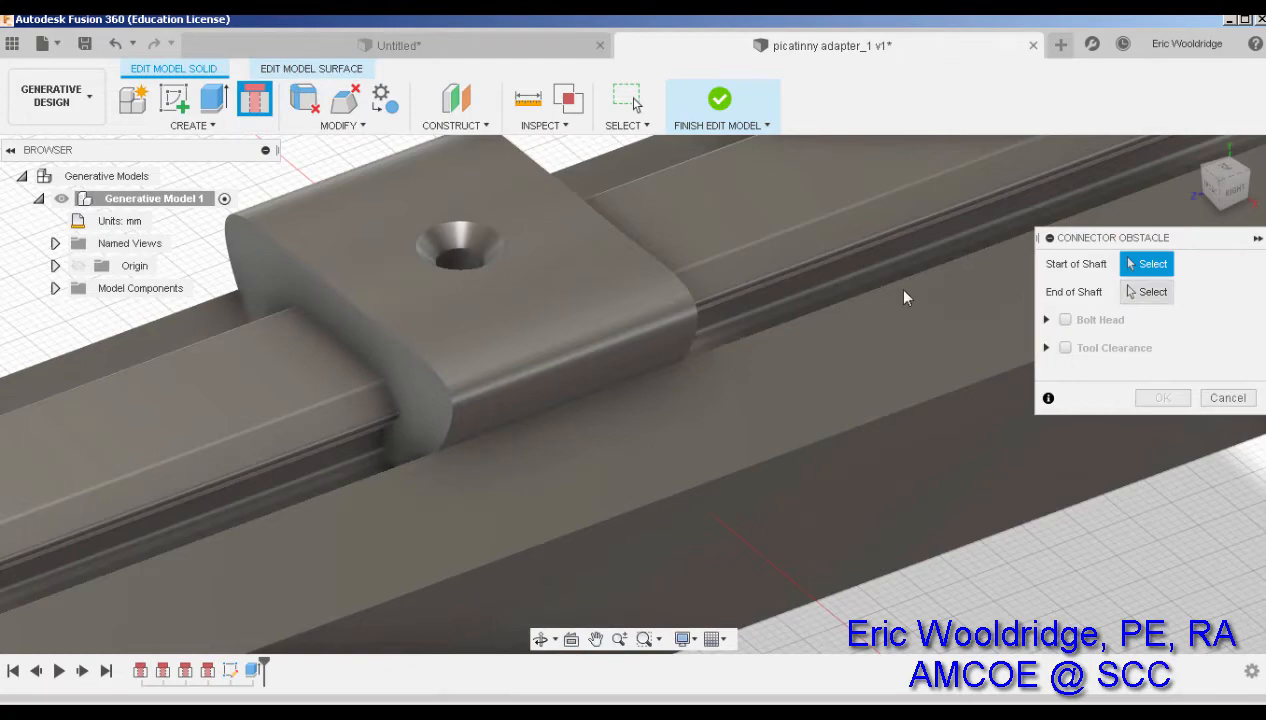
middle_click_drag(652, 346, 466, 366, "shift")
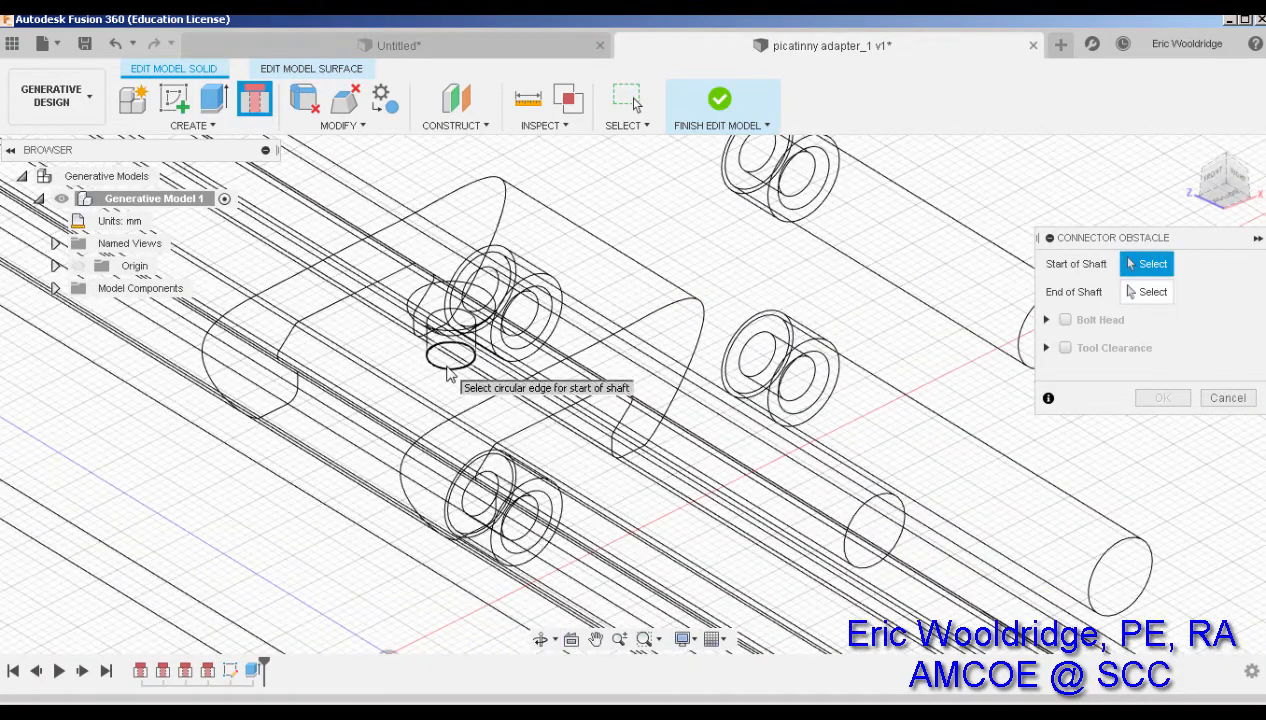
left_click(449, 372)
scroll(644, 274, "up", 5)
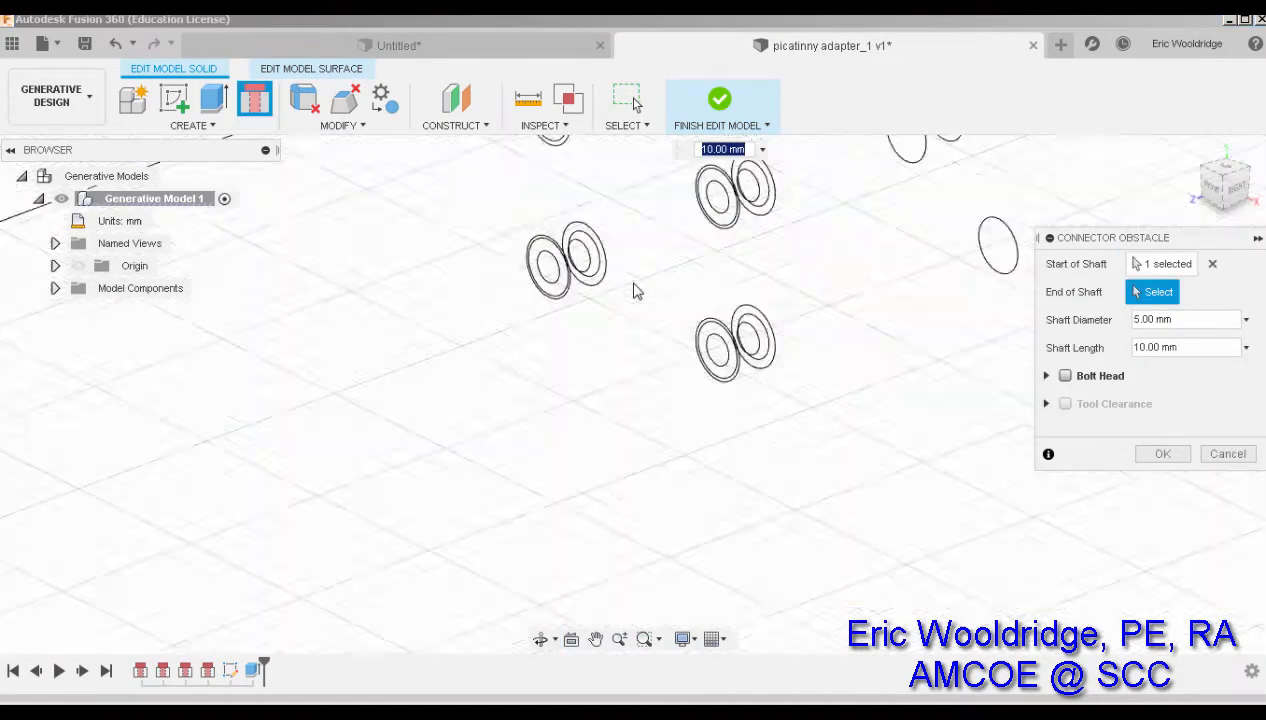
scroll(633, 291, "down", 8)
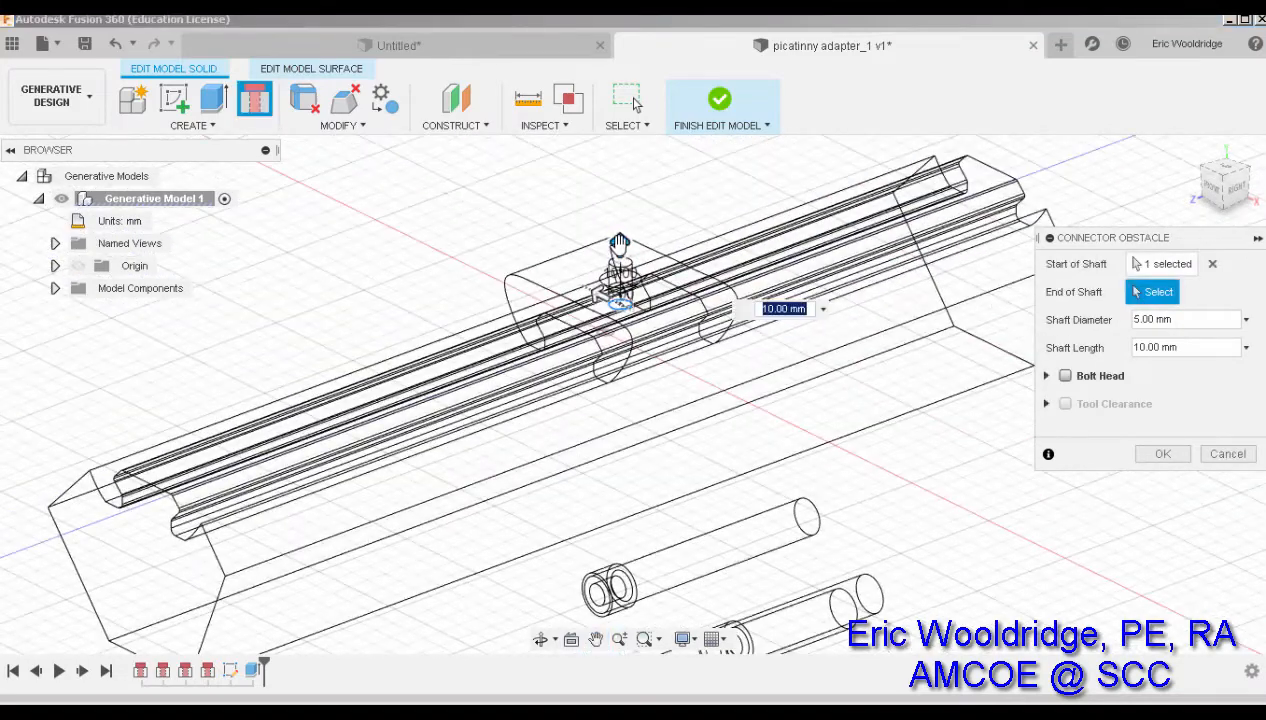
left_click_drag(620, 243, 635, 171)
left_click_drag(598, 295, 582, 286)
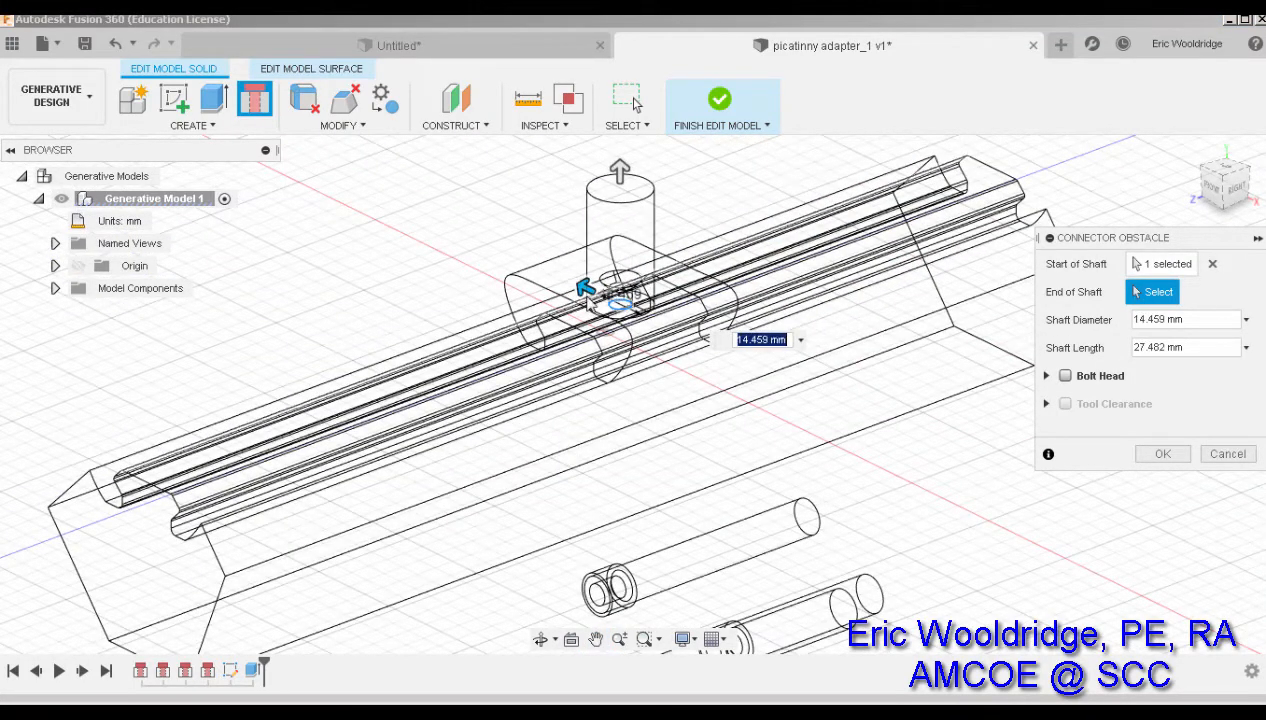
scroll(587, 288, "up", 5)
left_click_drag(590, 288, 598, 292)
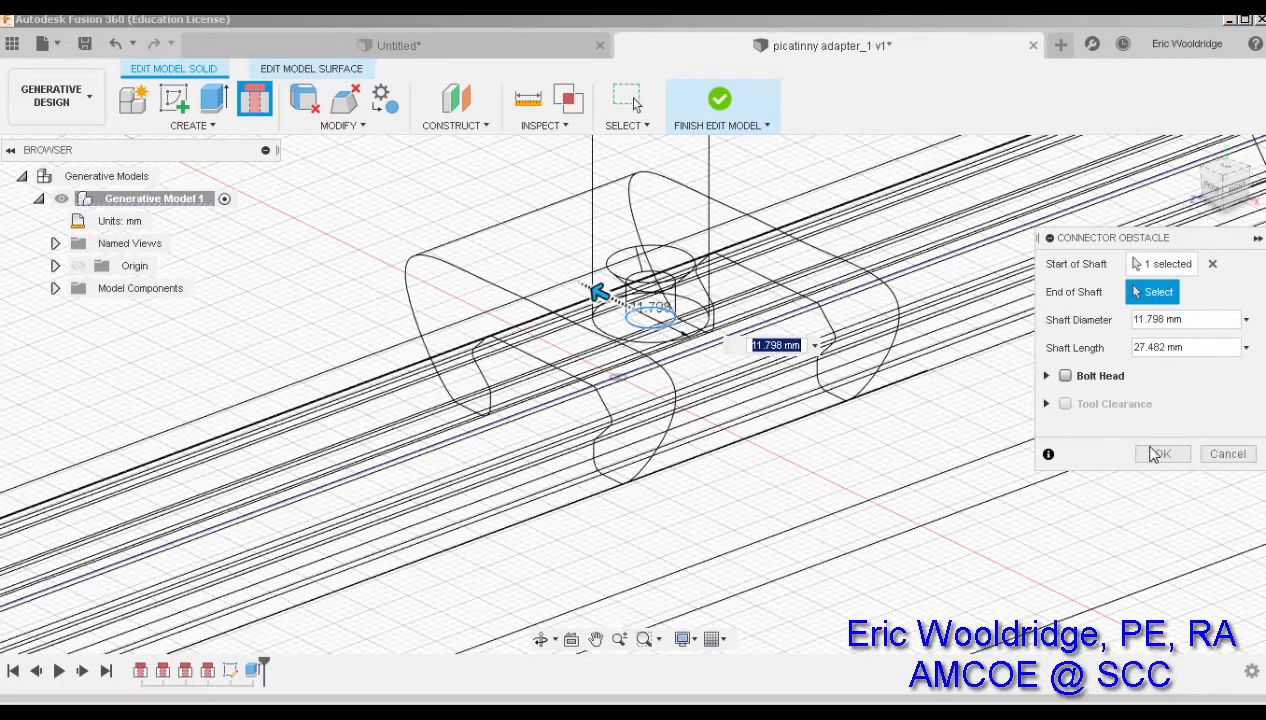
left_click(1160, 454)
scroll(743, 432, "down", 8)
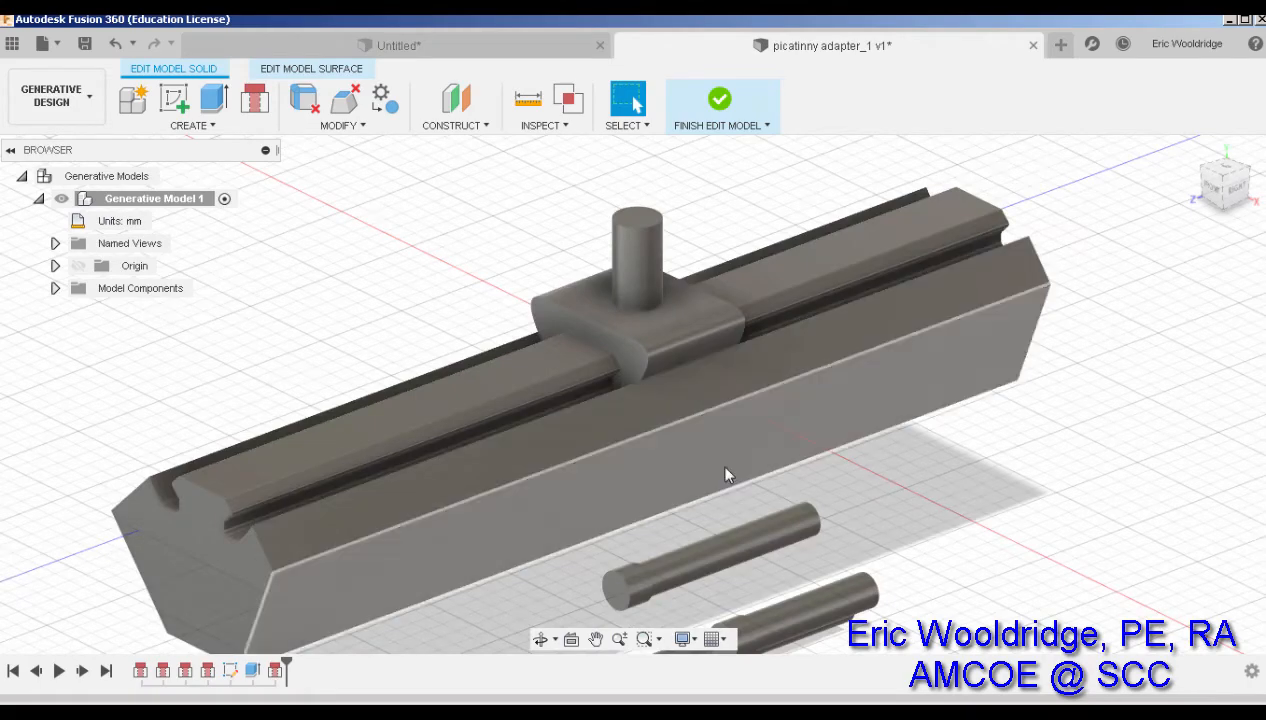
middle_click_drag(856, 494, 820, 437, "shift")
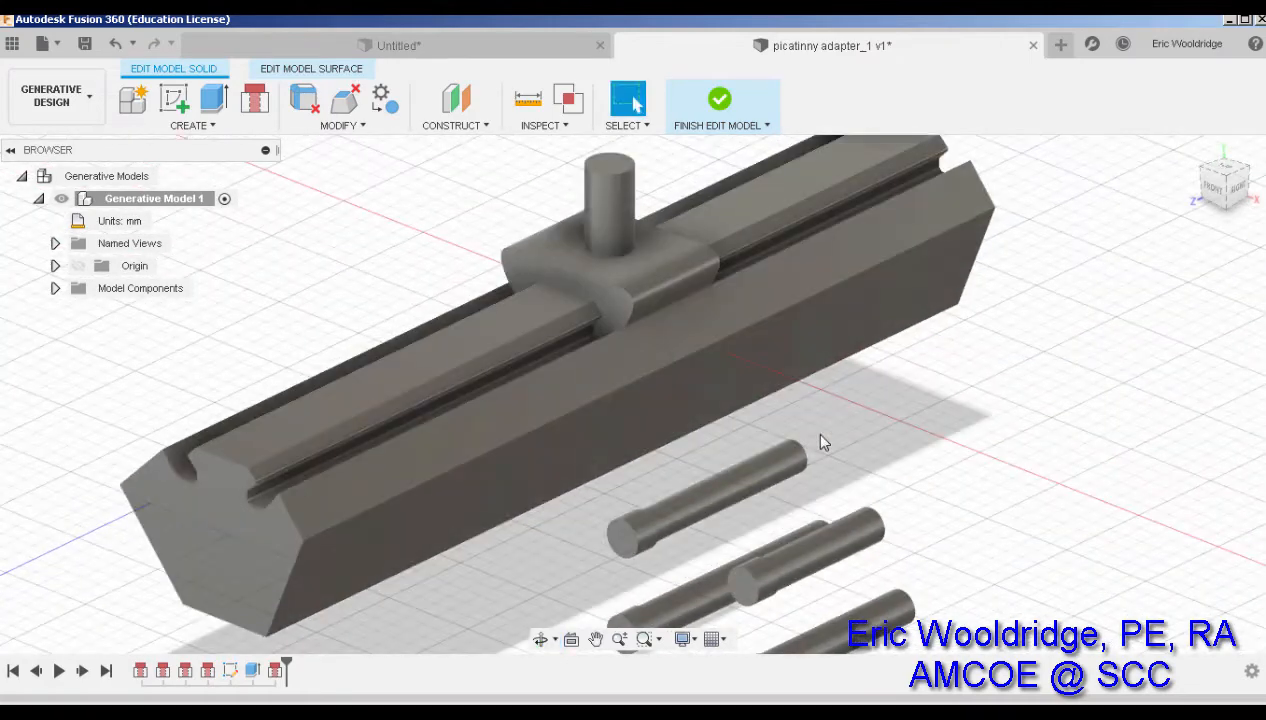
key("ctrl+8")
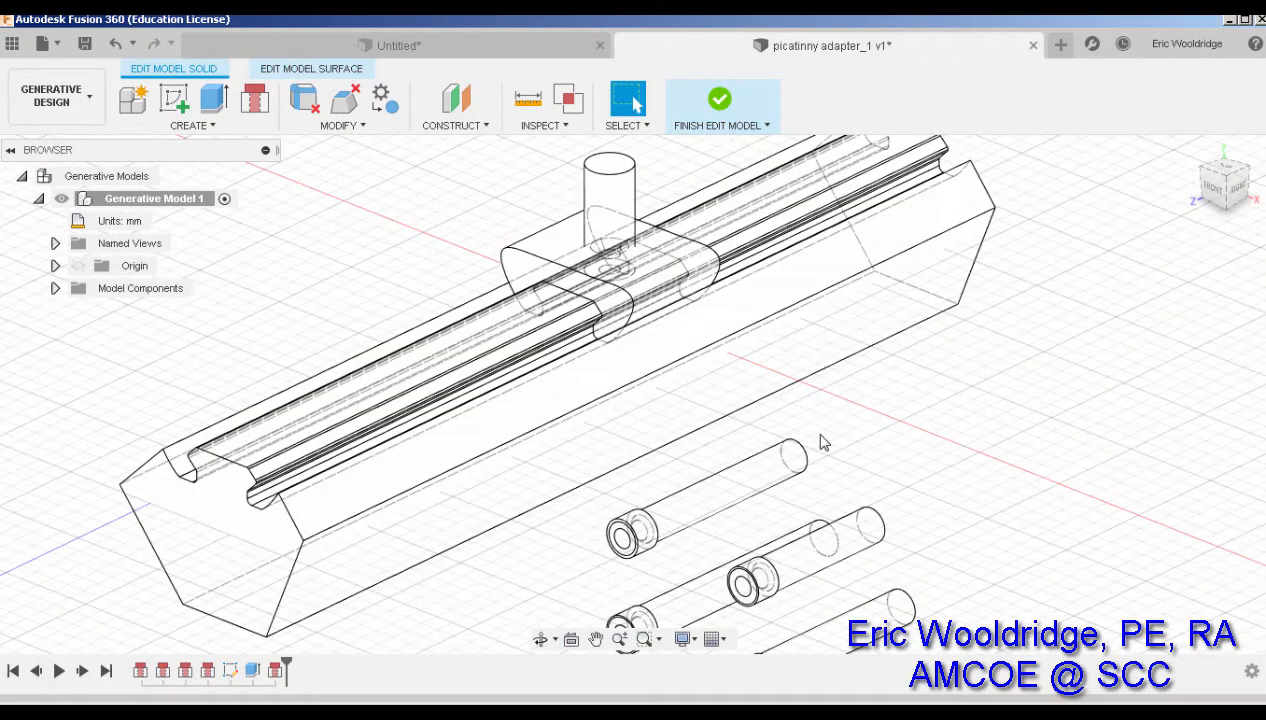
key("ctrl+1")
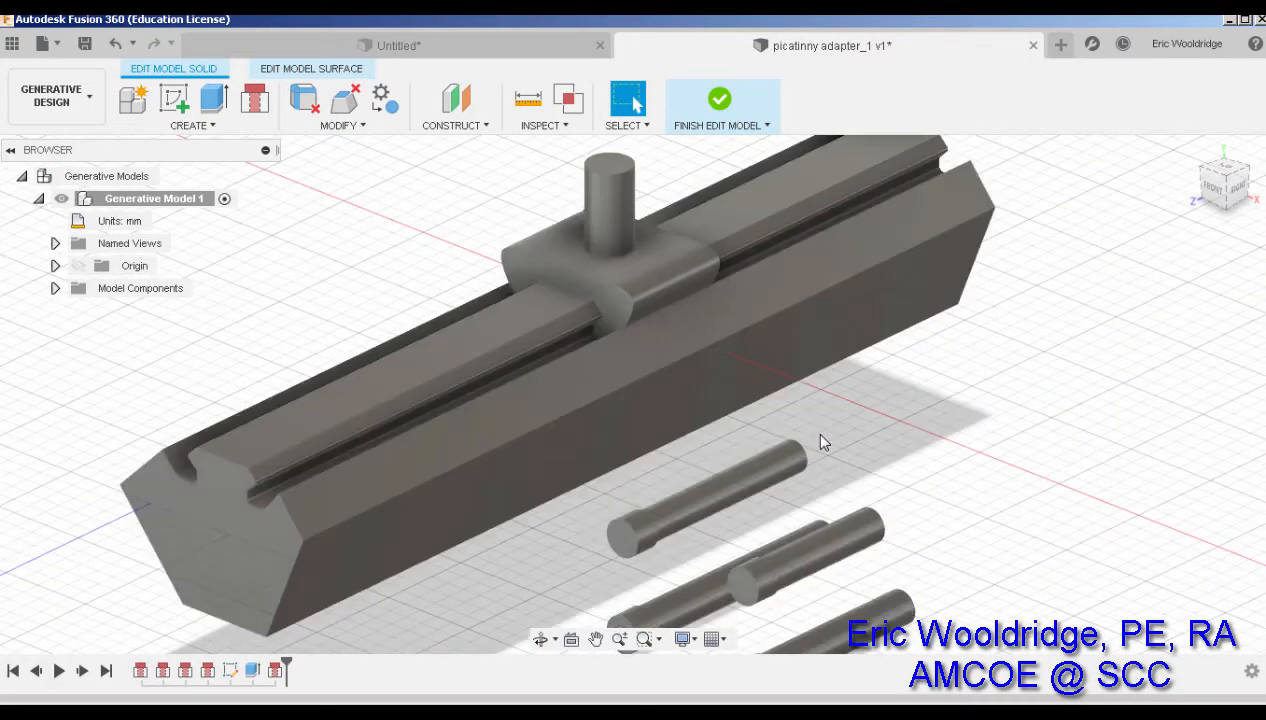
mouse_move(822, 441)
middle_mouse_down("shift")
mouse_move(885, 348)
mouse_move(899, 370)
mouse_move(918, 365)
mouse_move(885, 373)
mouse_move(836, 345)
middle_mouse_up("shift")
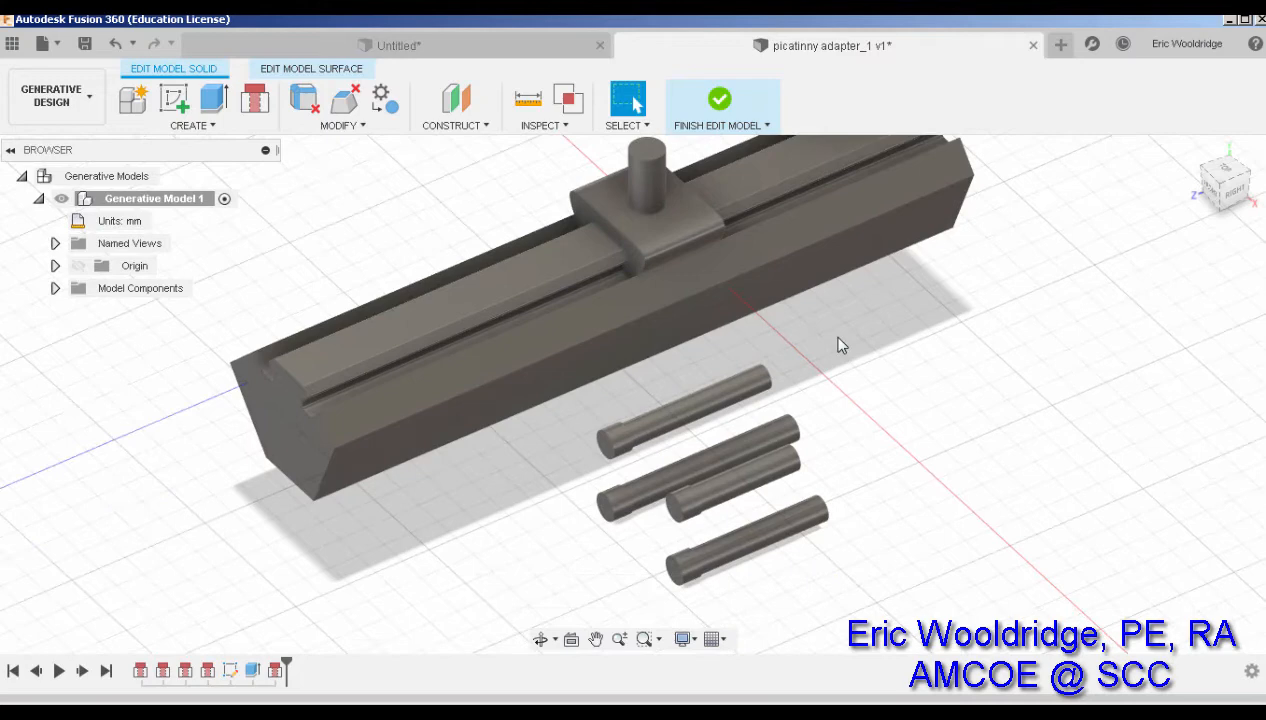
Step: Finish editing the model and add the long extruded body under the rail base to the study's obstacle geometry
left_click(727, 114)
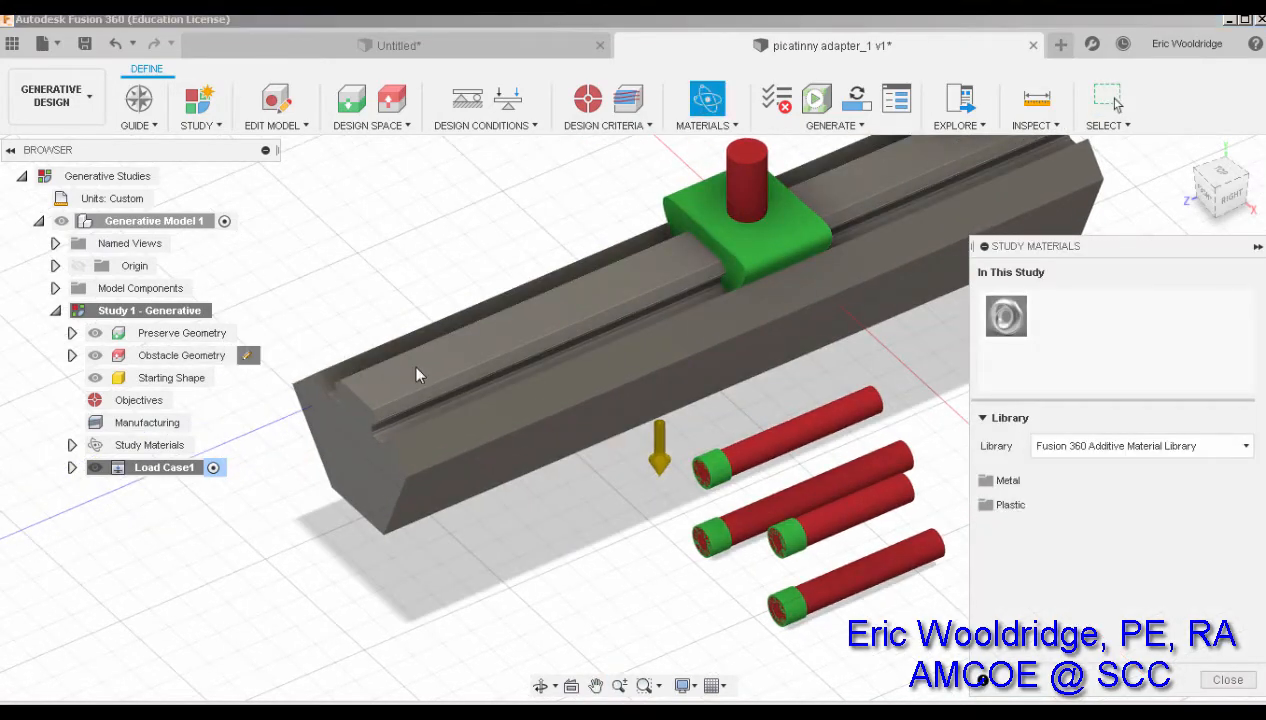
left_click(1150, 325)
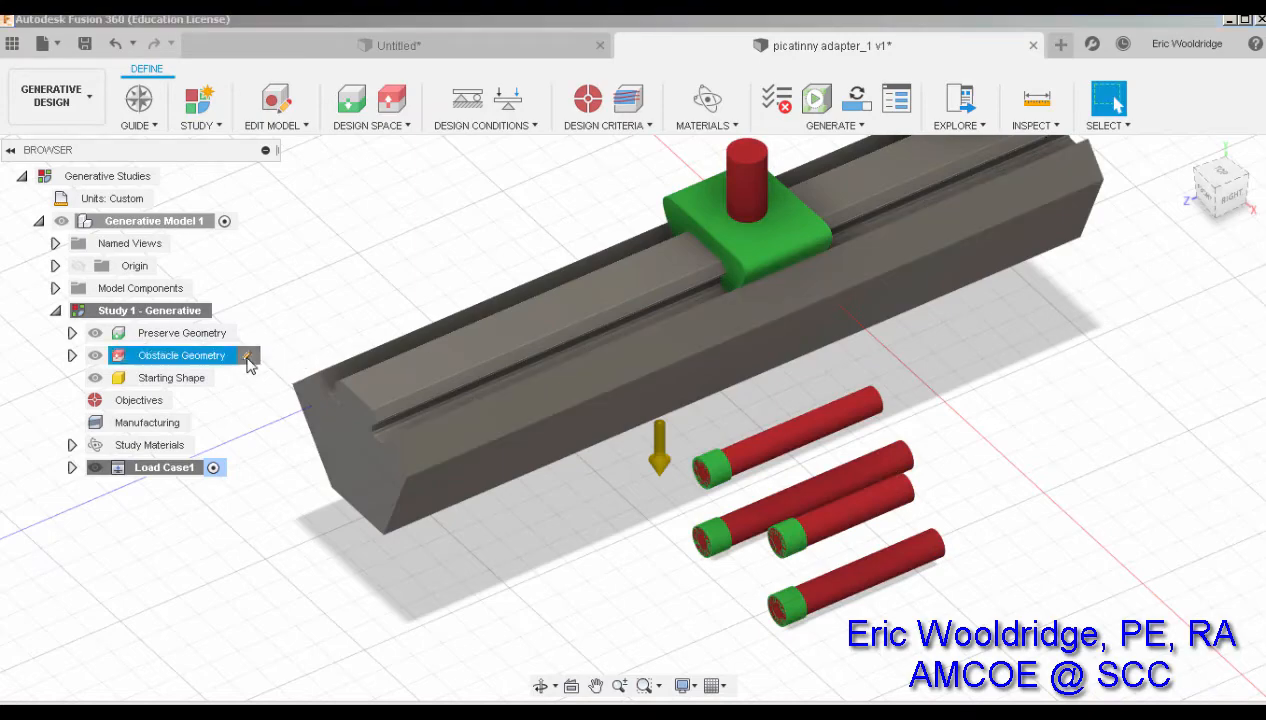
left_click(246, 357)
left_click(505, 358)
left_click(1160, 322)
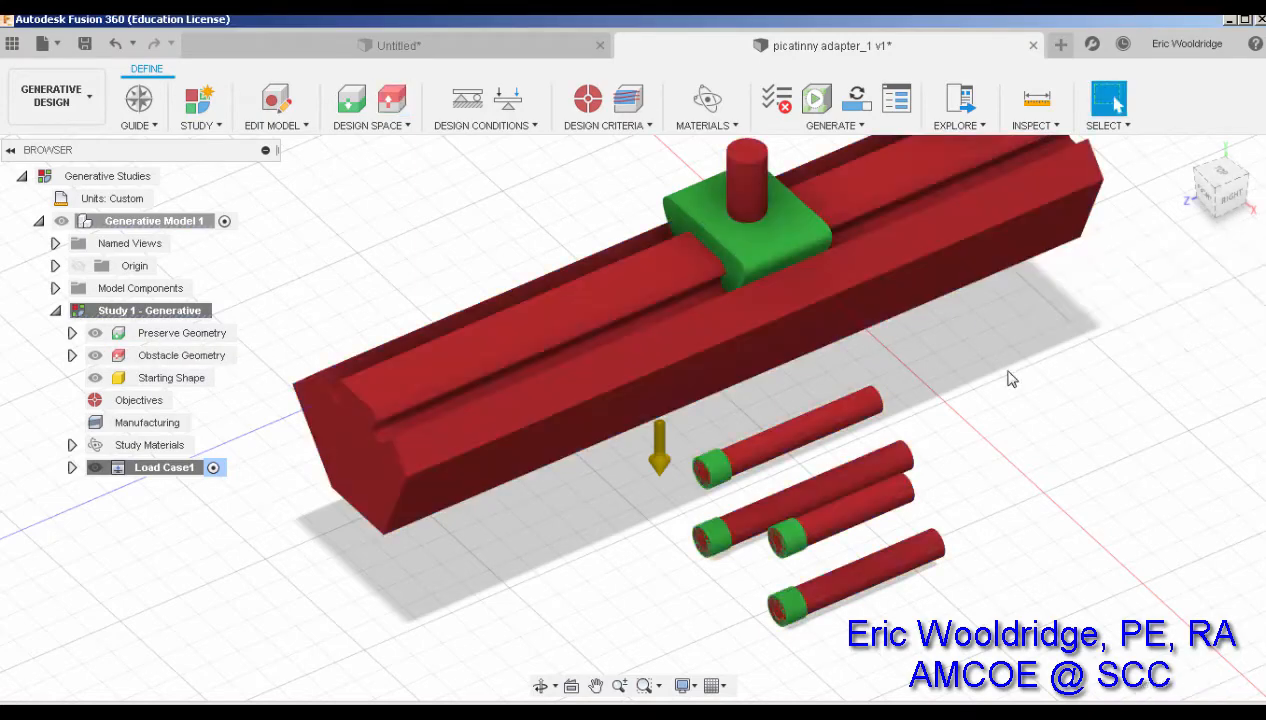
Step: Edit the model and sketch a rectangle on the plane of the boss front faces, enclosing all four bosses, and finish the sketch
middle_click_drag(928, 380, 772, 402)
scroll(650, 465, "up", 4)
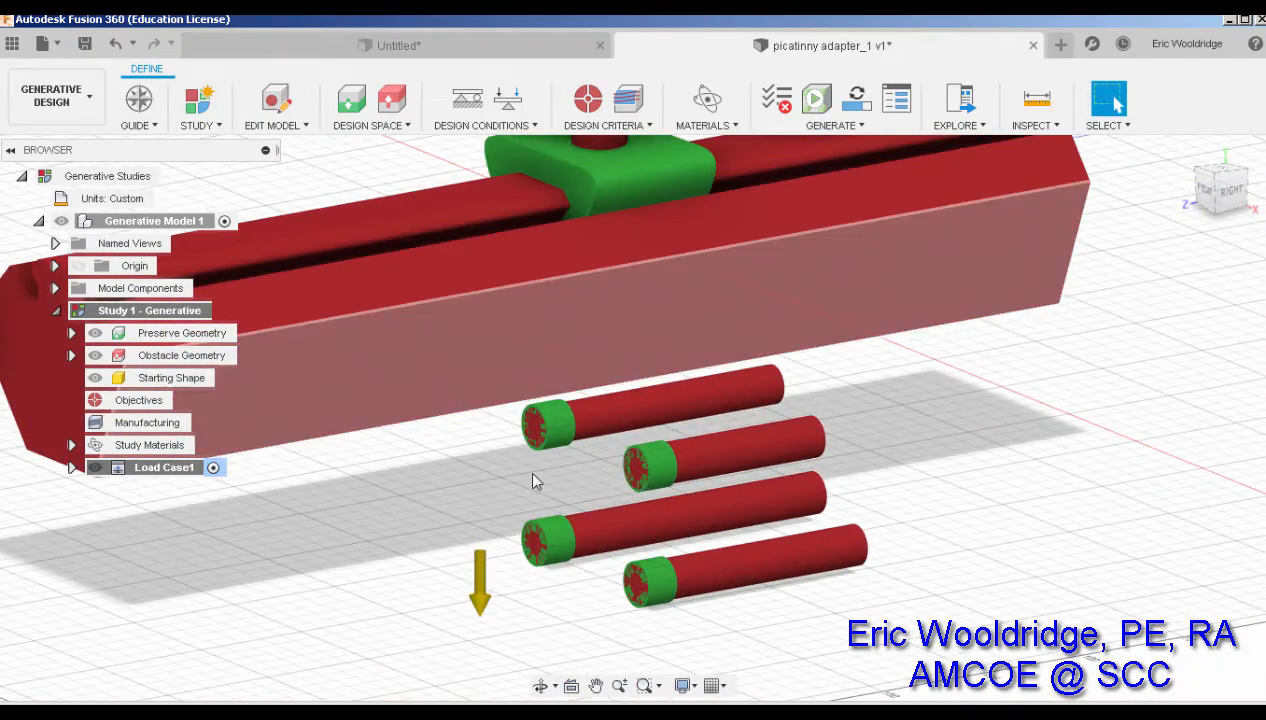
left_click(272, 108)
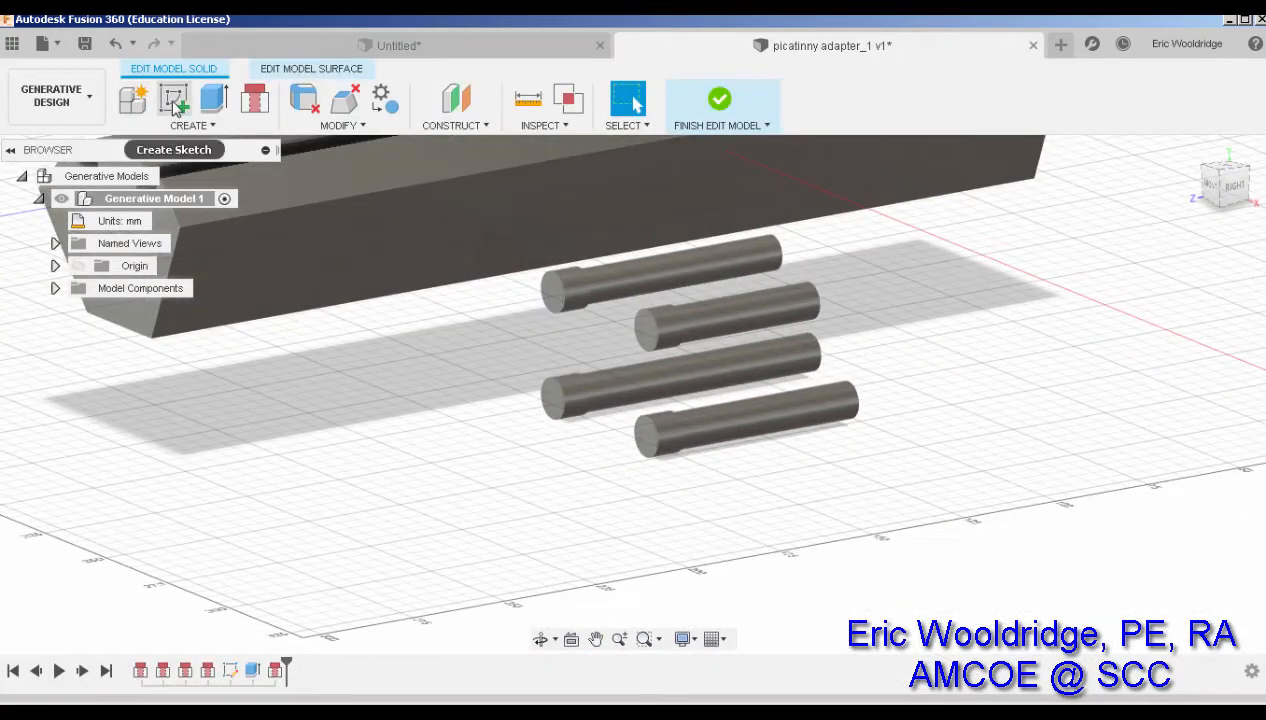
left_click(174, 98)
left_click(643, 340)
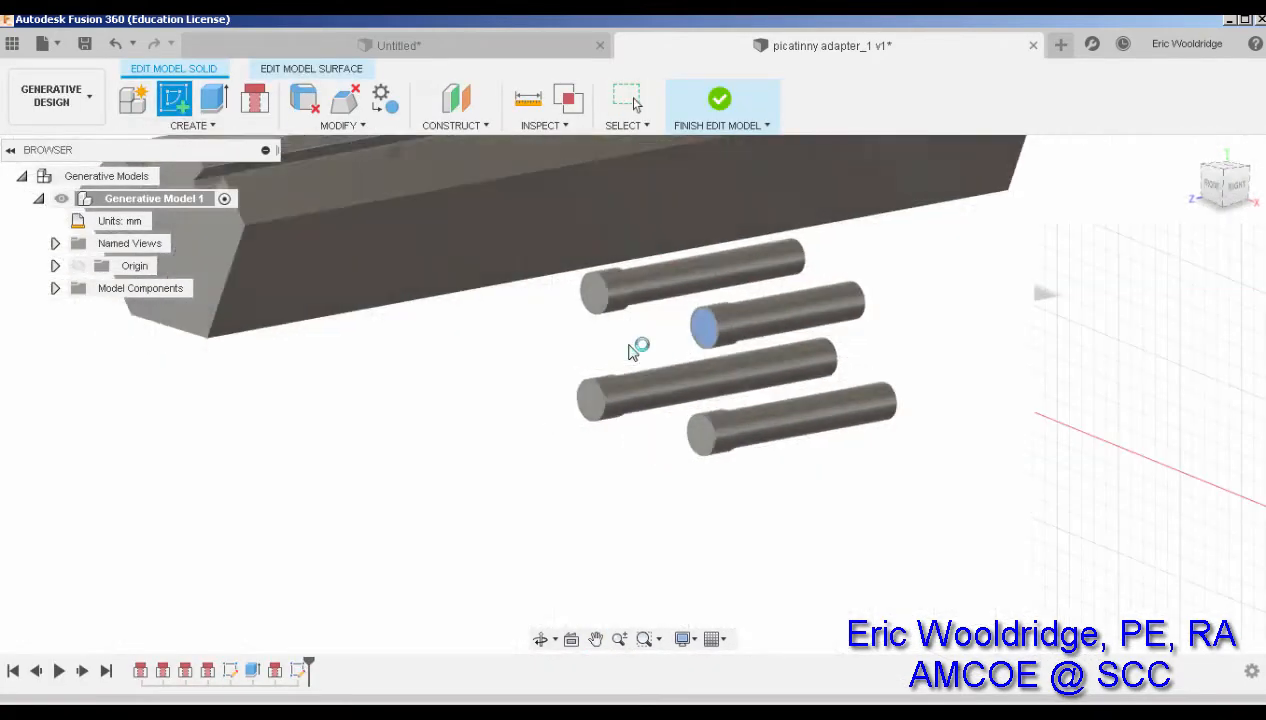
left_click(172, 100)
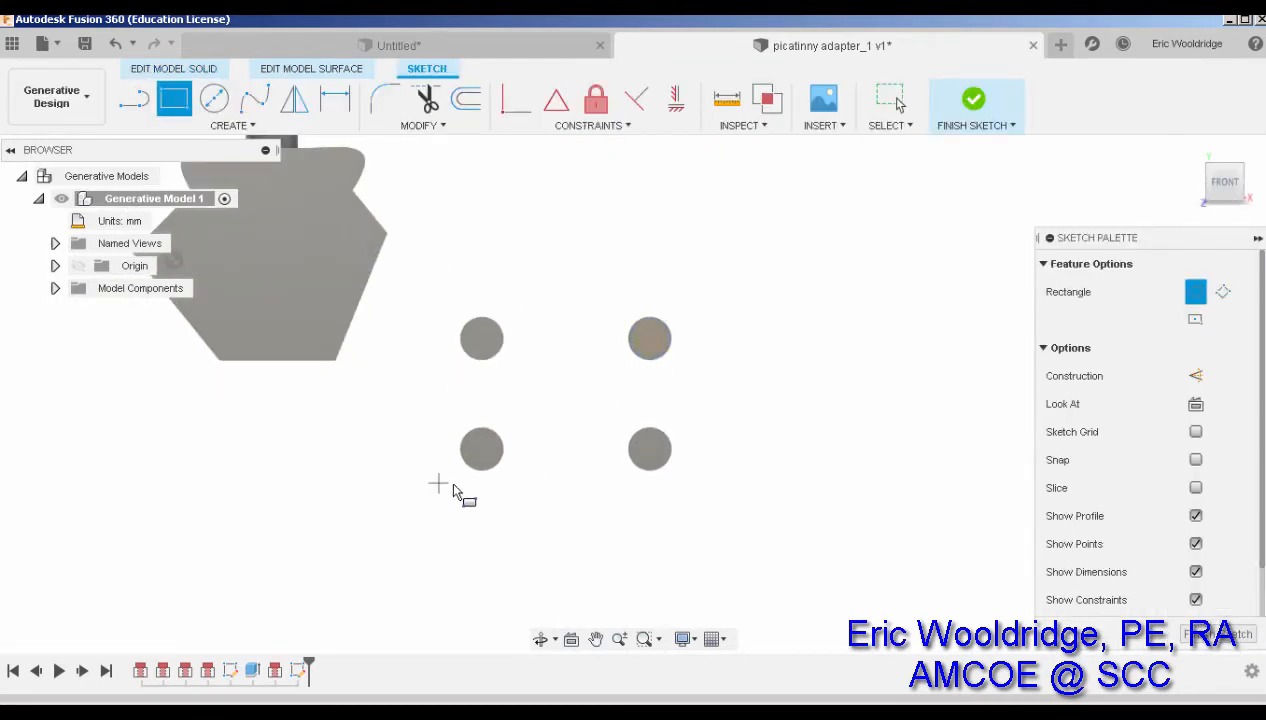
scroll(469, 466, "down", 3)
left_click(394, 196)
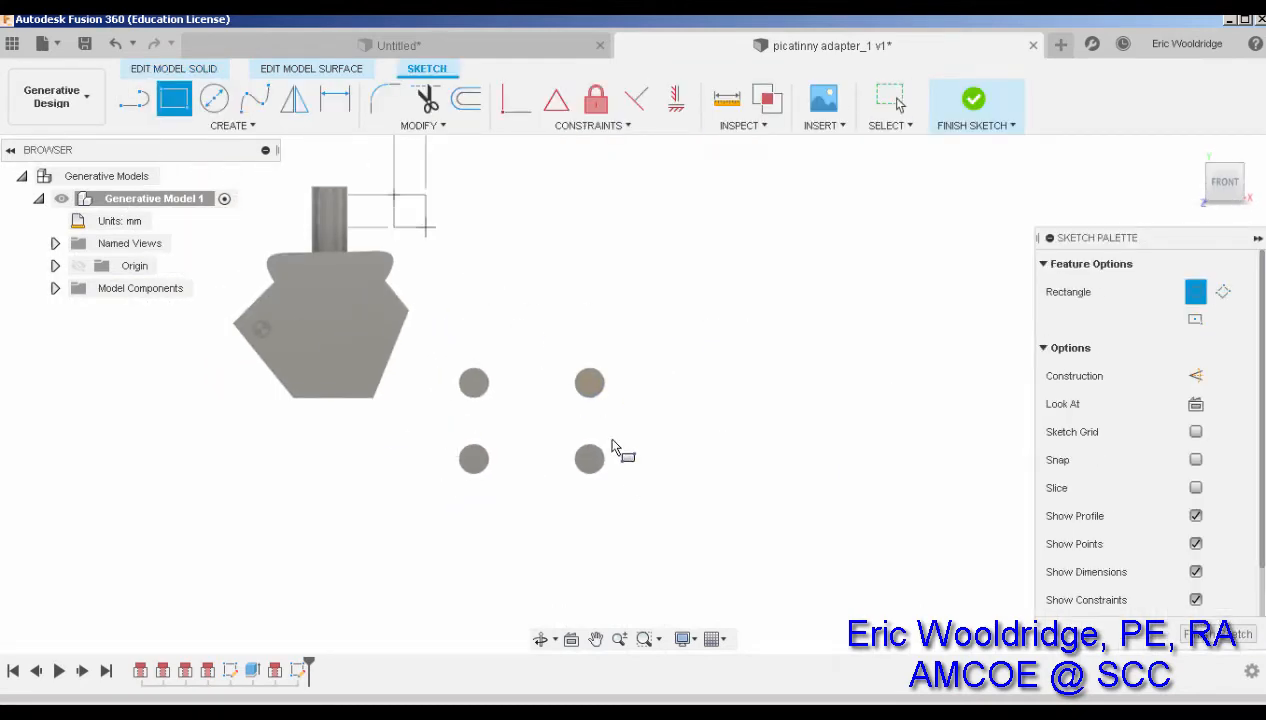
left_click(674, 605)
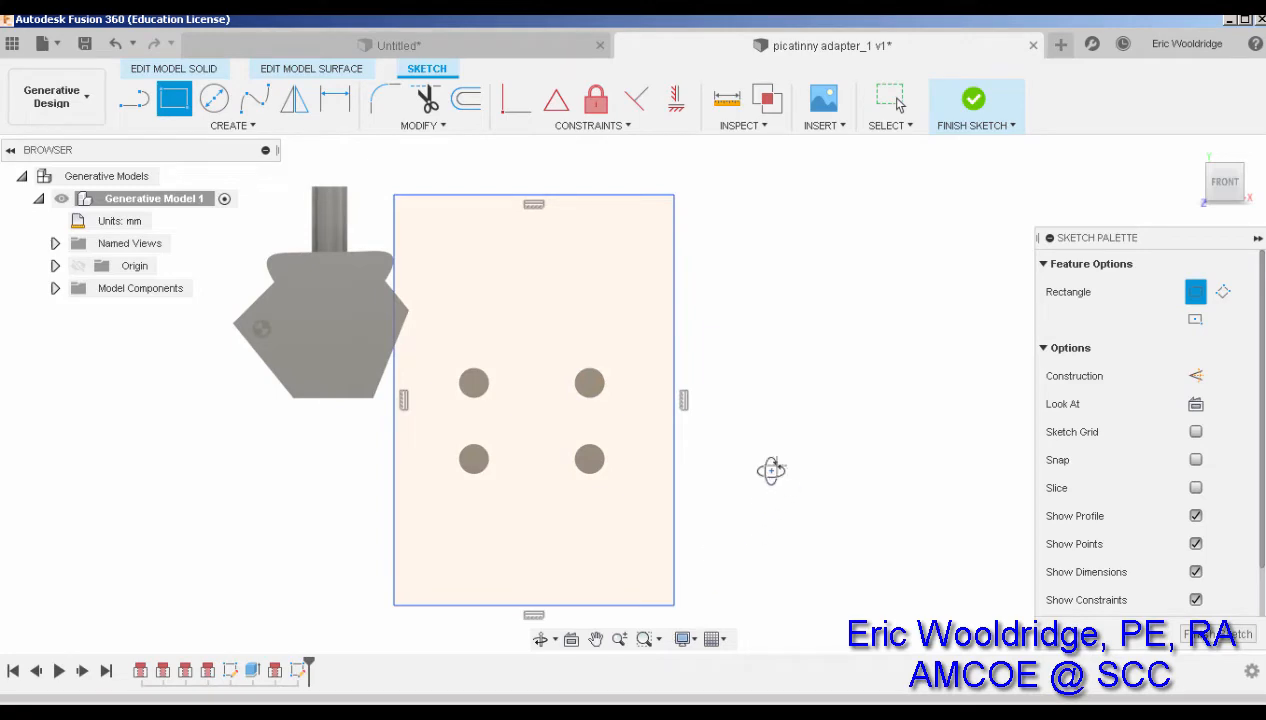
middle_click_drag(771, 469, 726, 517, "shift")
left_click(1215, 634)
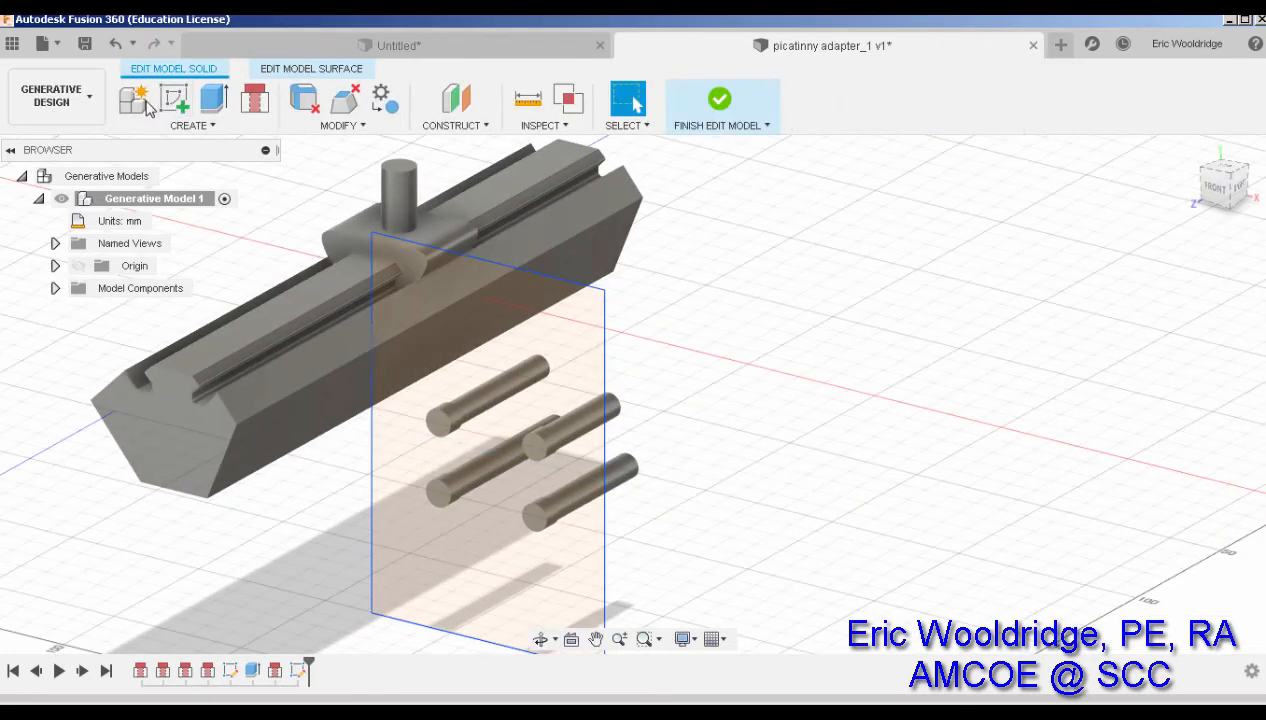
Step: Extrude the rectangle and its enclosed boss circle about 148.57 mm forward, away from the bolt shafts, as a new body
left_click(213, 98)
left_click(497, 367)
middle_click_drag(648, 444, 565, 429)
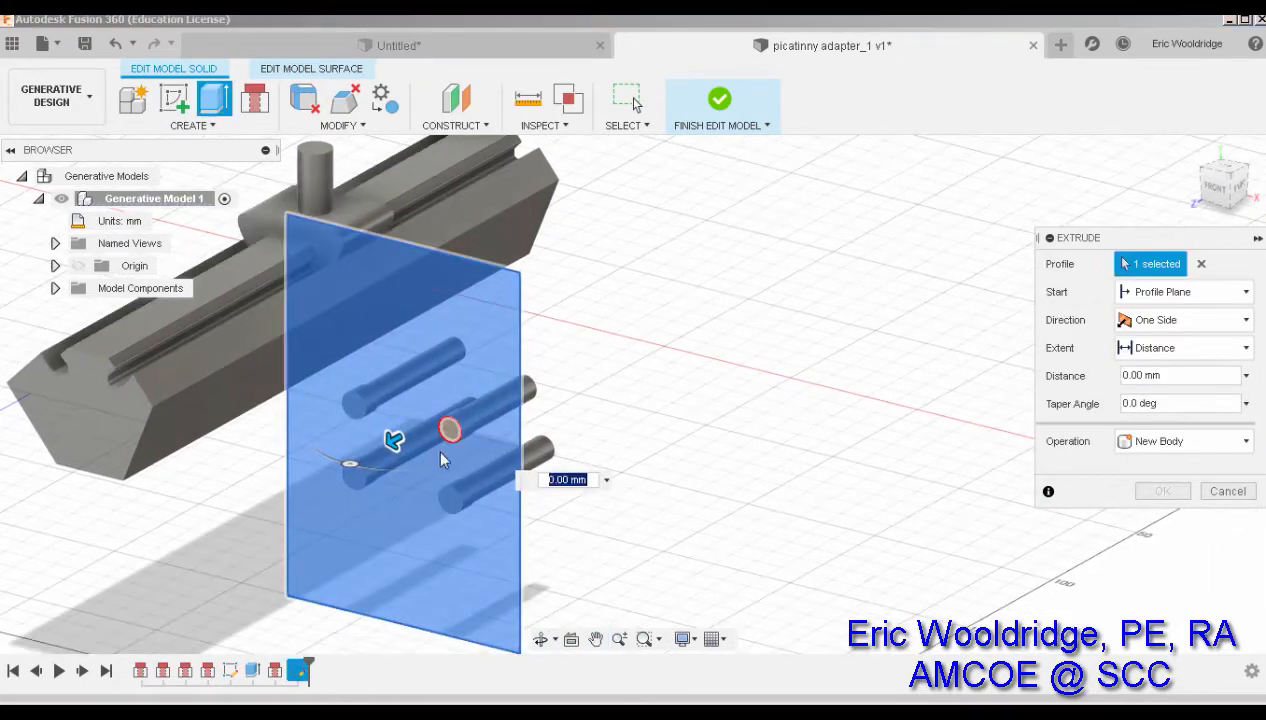
left_click(404, 462)
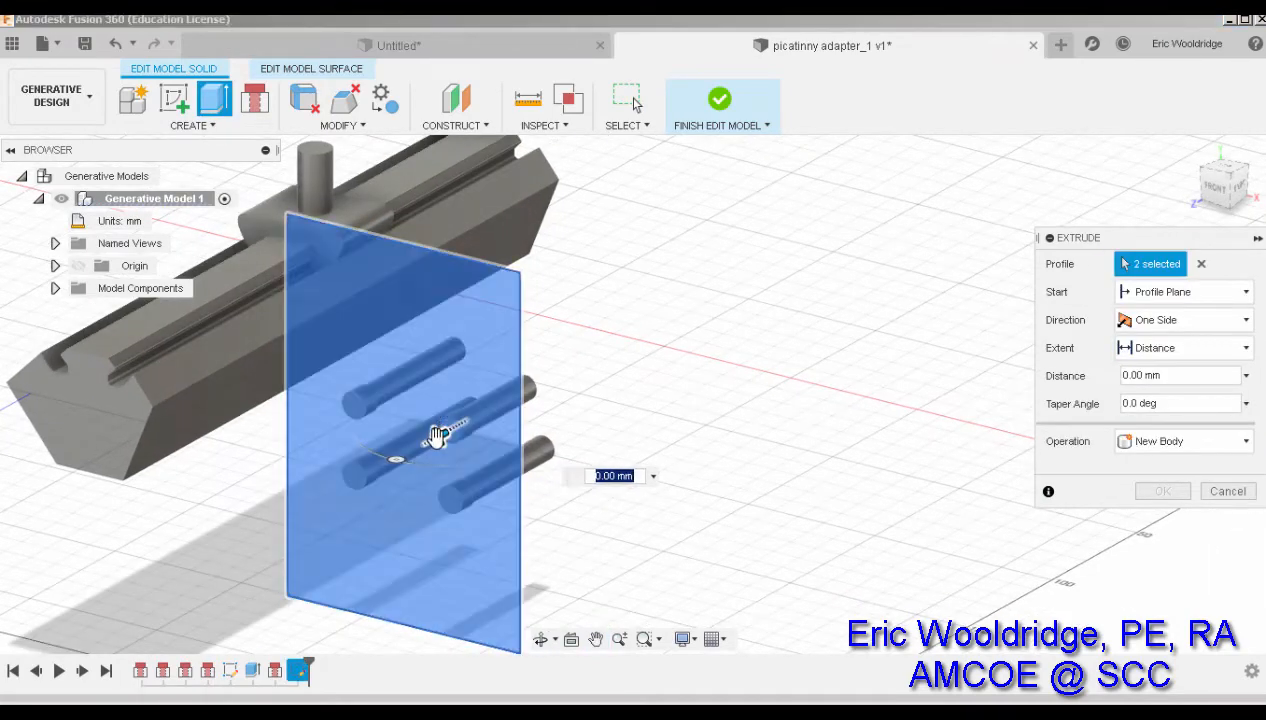
left_click_drag(440, 435, 277, 527)
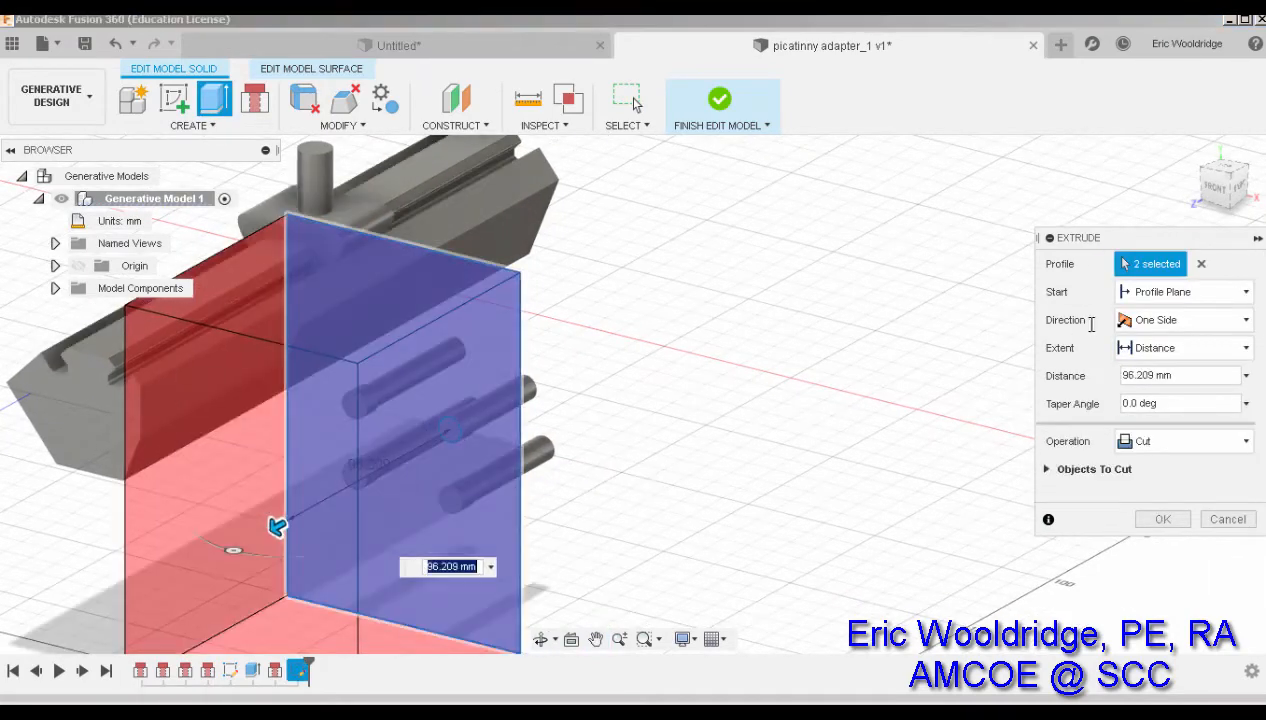
left_click(1180, 441)
left_click(1158, 531)
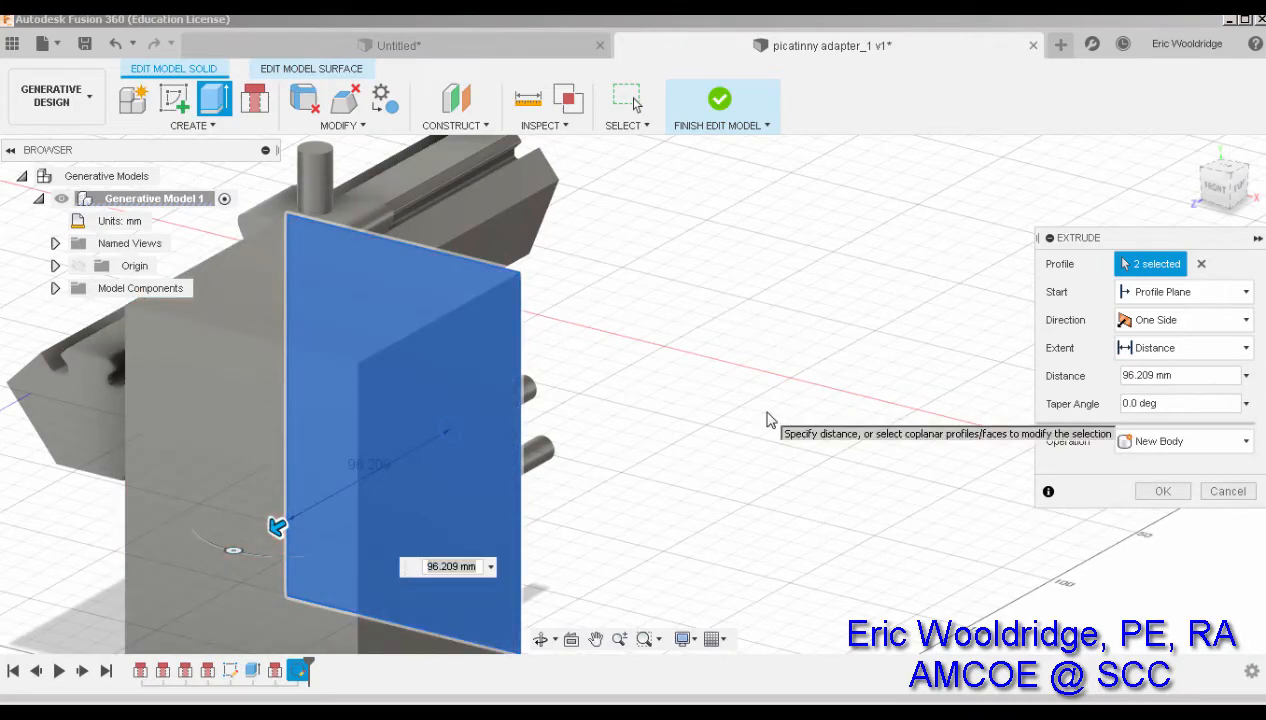
scroll(768, 420, "down", 4)
left_click_drag(451, 492, 425, 510)
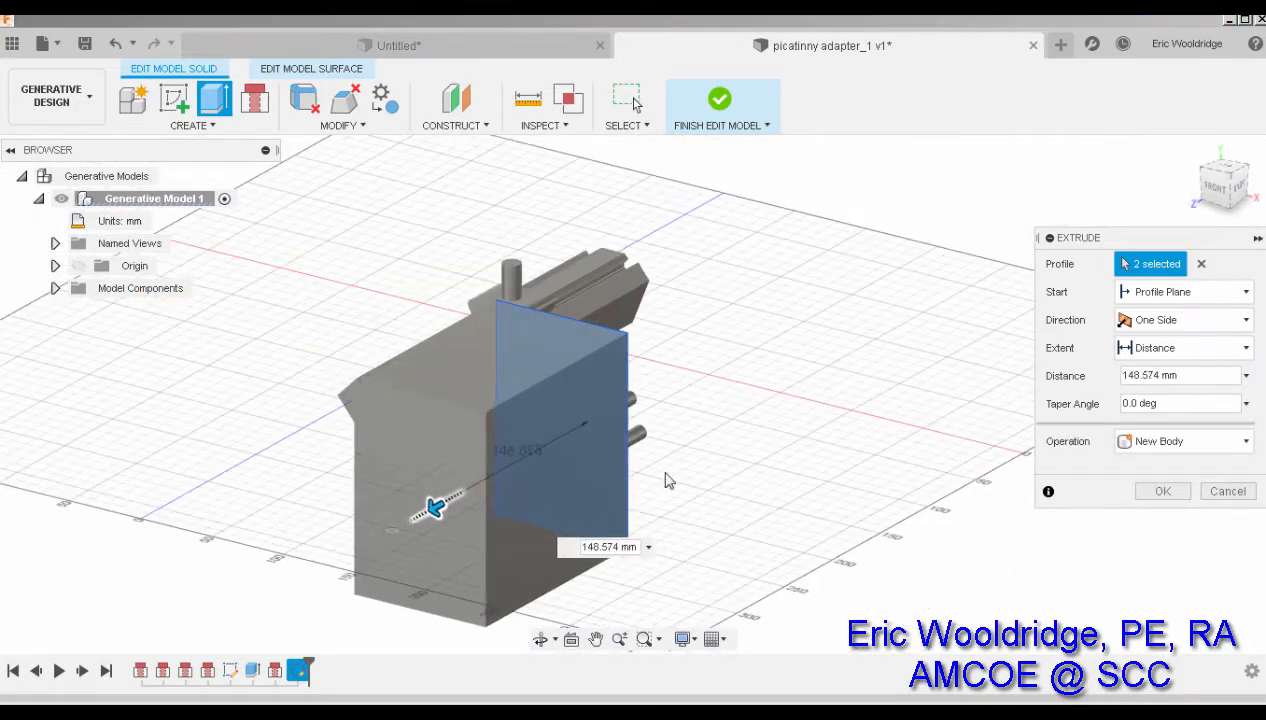
middle_click_drag(667, 480, 810, 445, "shift")
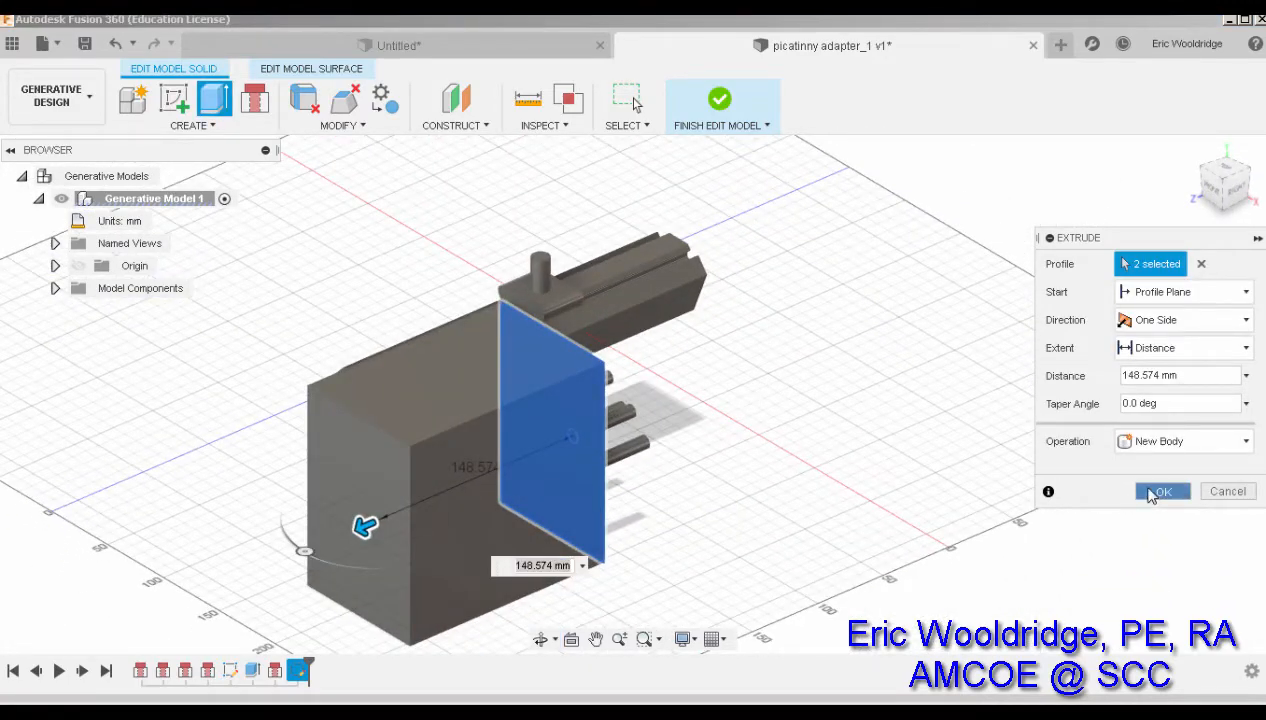
left_click(1162, 492)
Step: Finish editing the model and add the large block in front of the bosses to the study's obstacle geometry
middle_click_drag(873, 368, 794, 369, "shift")
left_click_drag(794, 369, 820, 359)
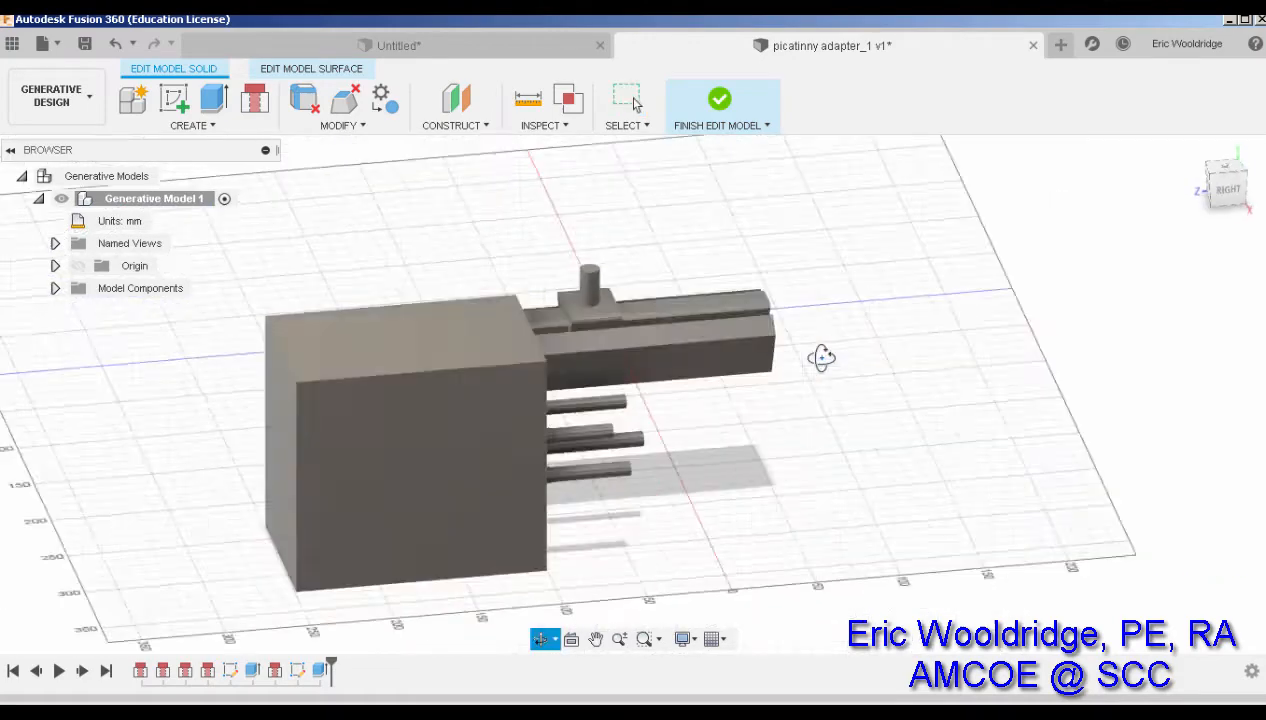
key("Escape")
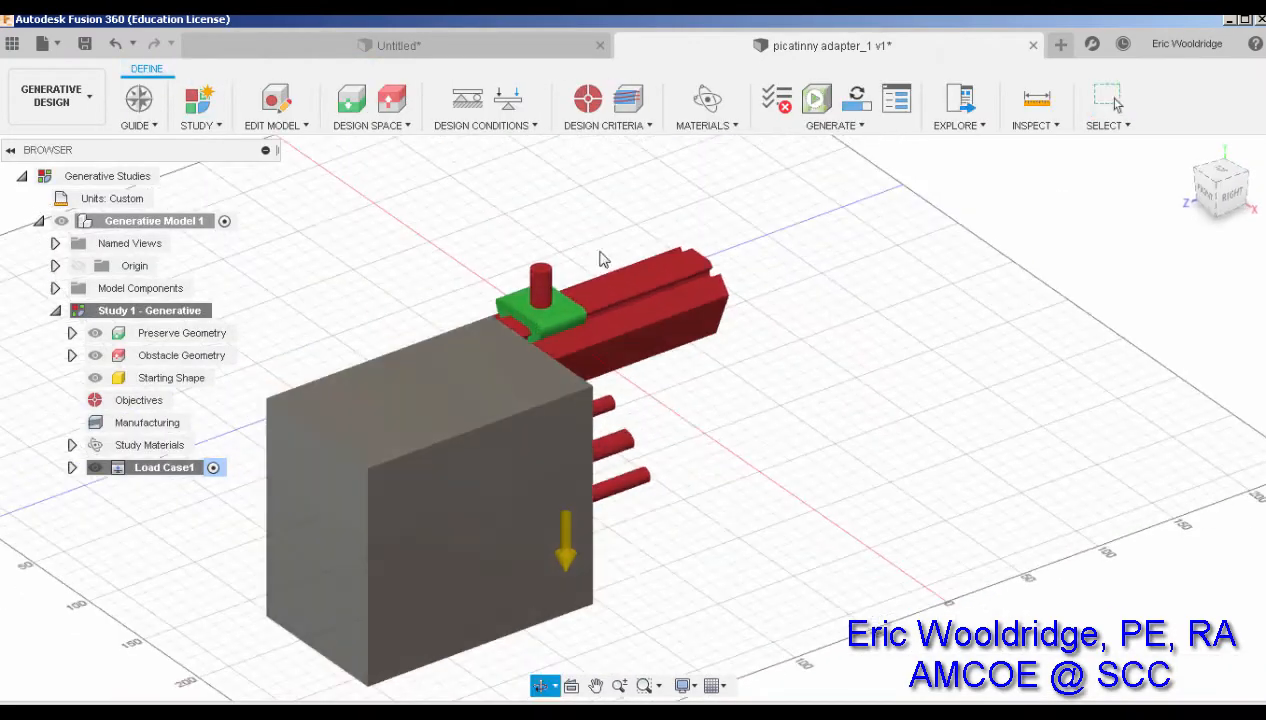
left_click(248, 356)
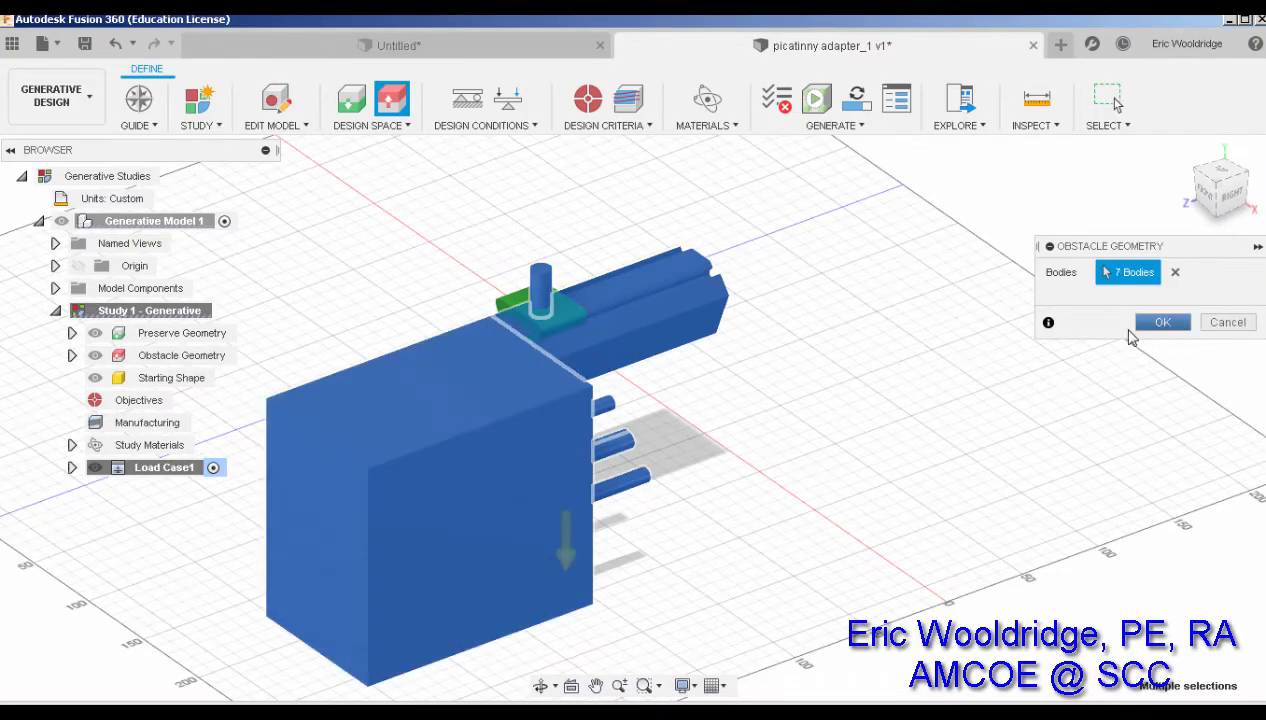
left_click(1155, 322)
Step: Hide the obstacle geometry so only the preserved rail base and bosses are displayed
middle_click_drag(887, 368, 877, 395, "shift")
scroll(877, 395, "up", 5)
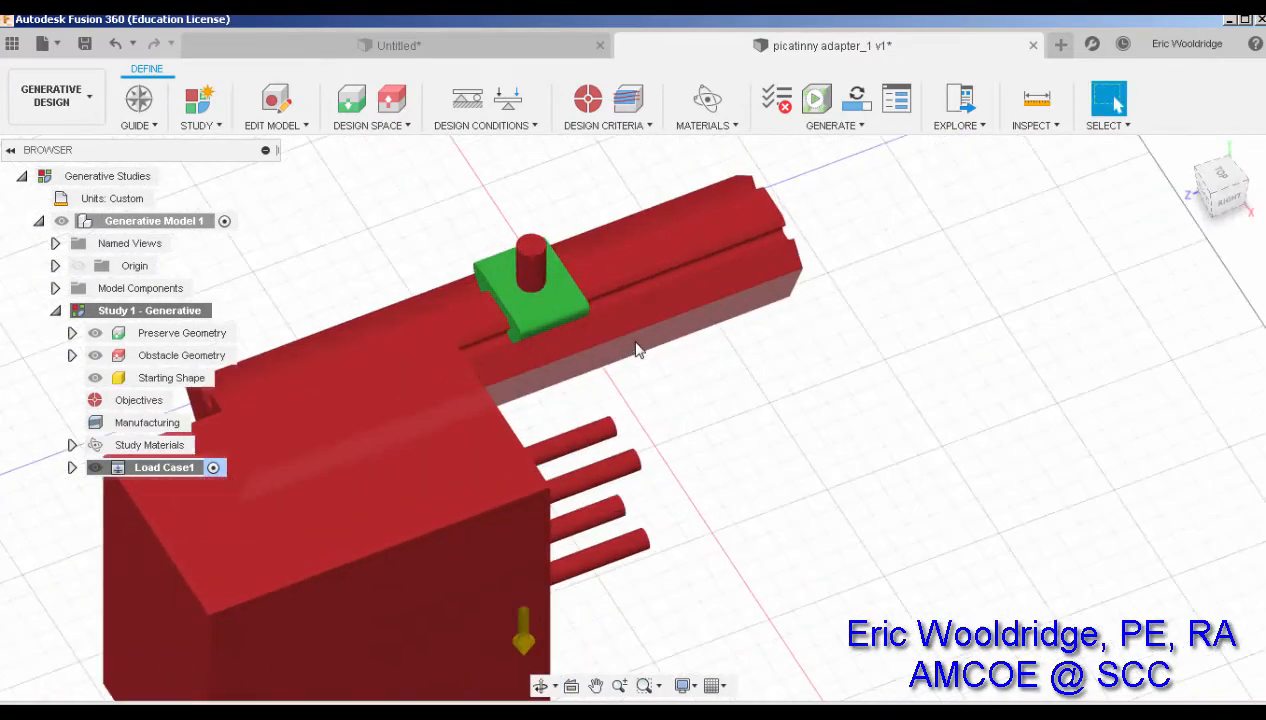
scroll(612, 337, "up", 2)
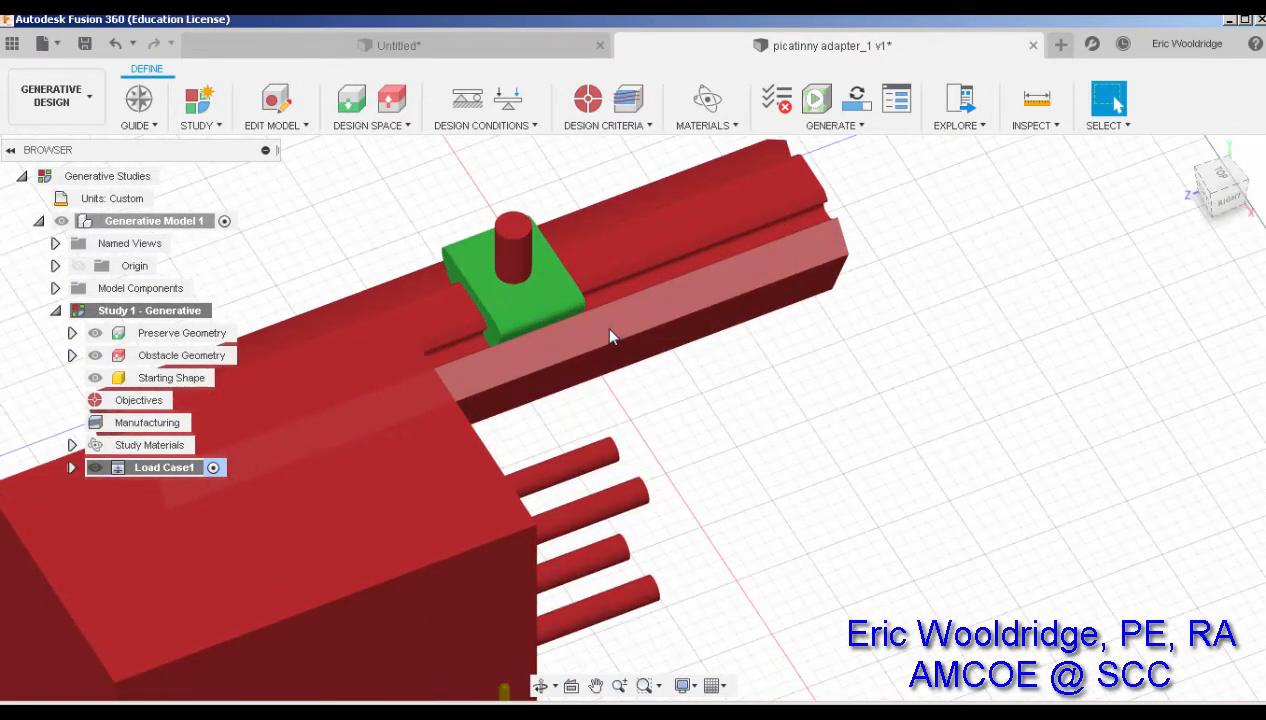
left_click(95, 355)
middle_click_drag(813, 421, 768, 301, "shift")
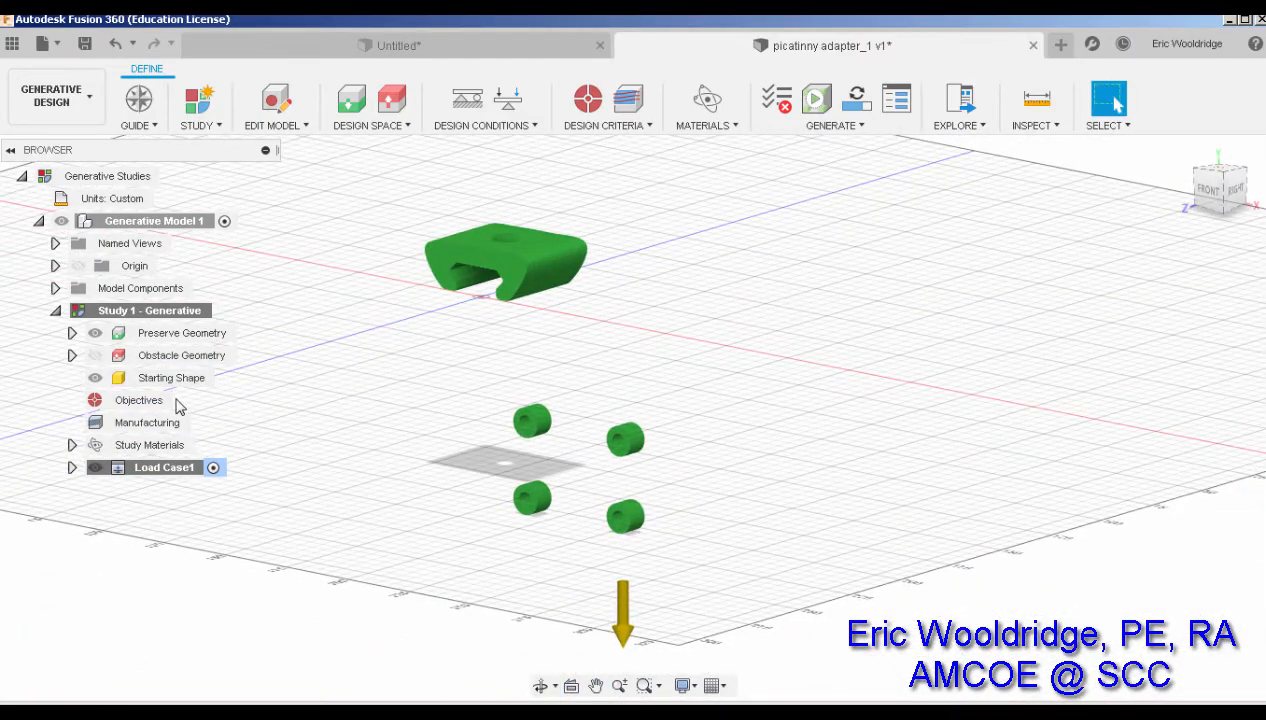
Step: Limit the study's manufacturing methods to additive by disabling Unrestricted and Milling
double_click(147, 422)
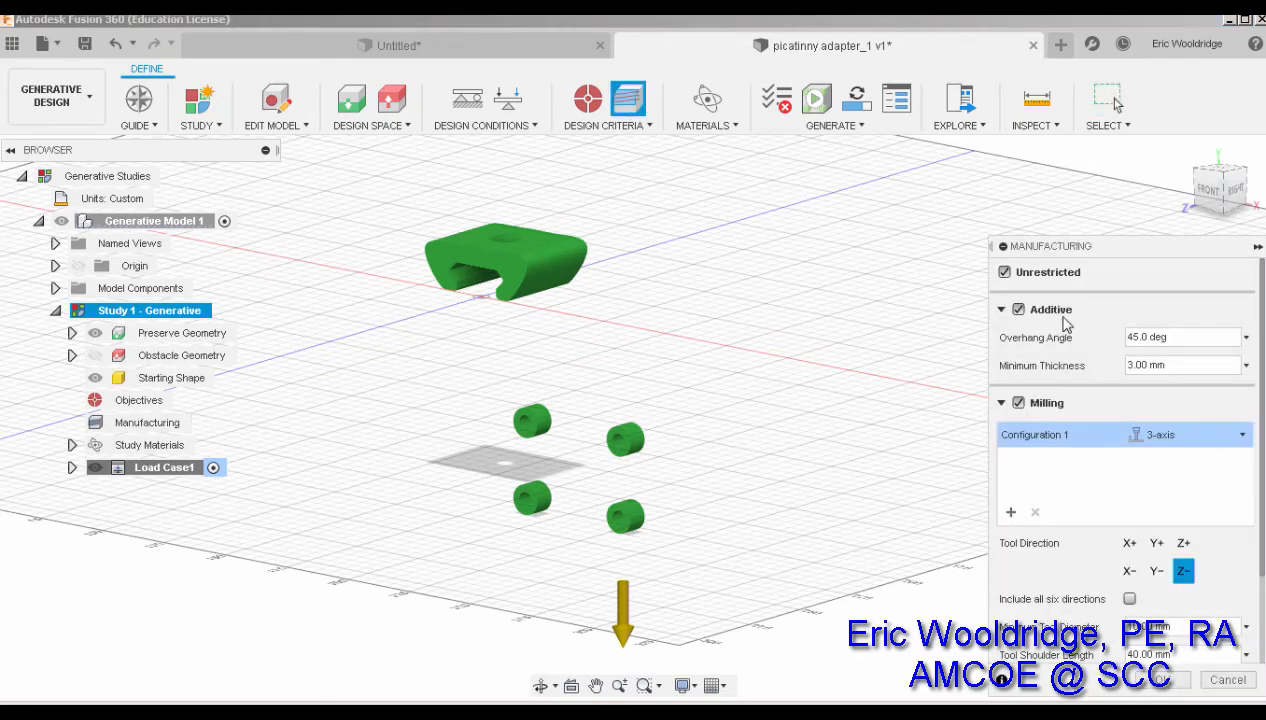
left_click(1004, 273)
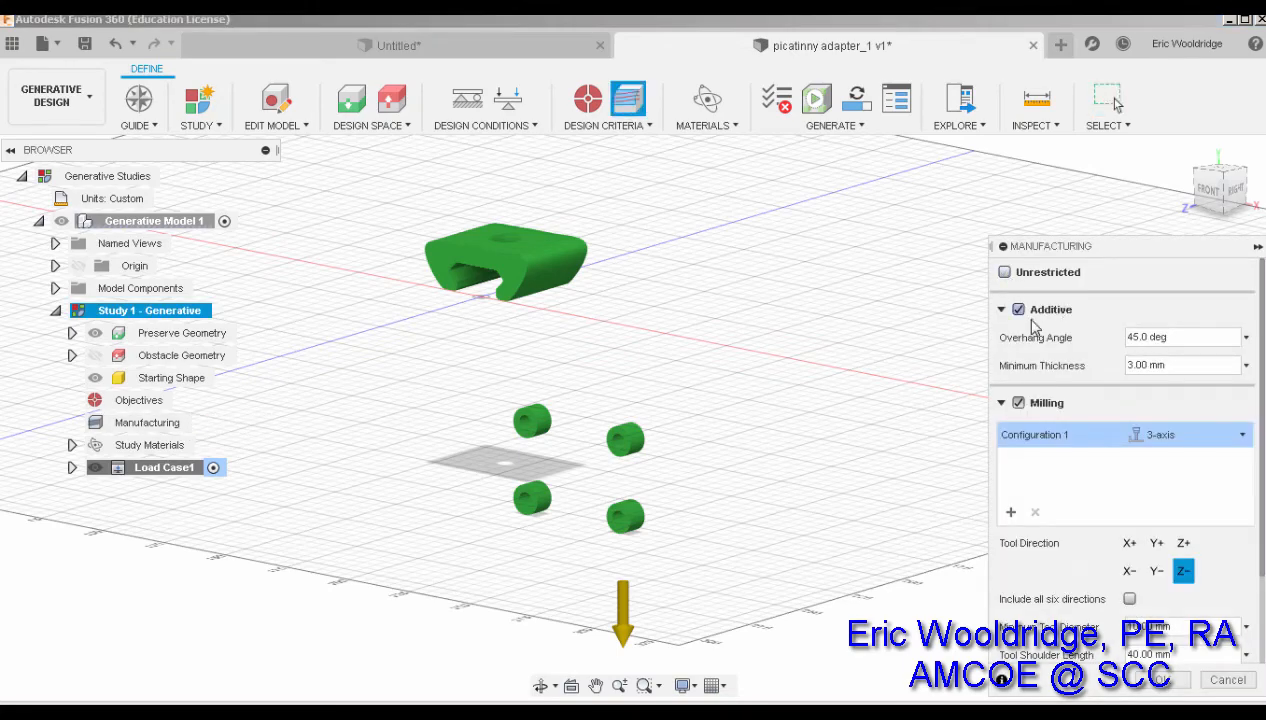
left_click(1018, 404)
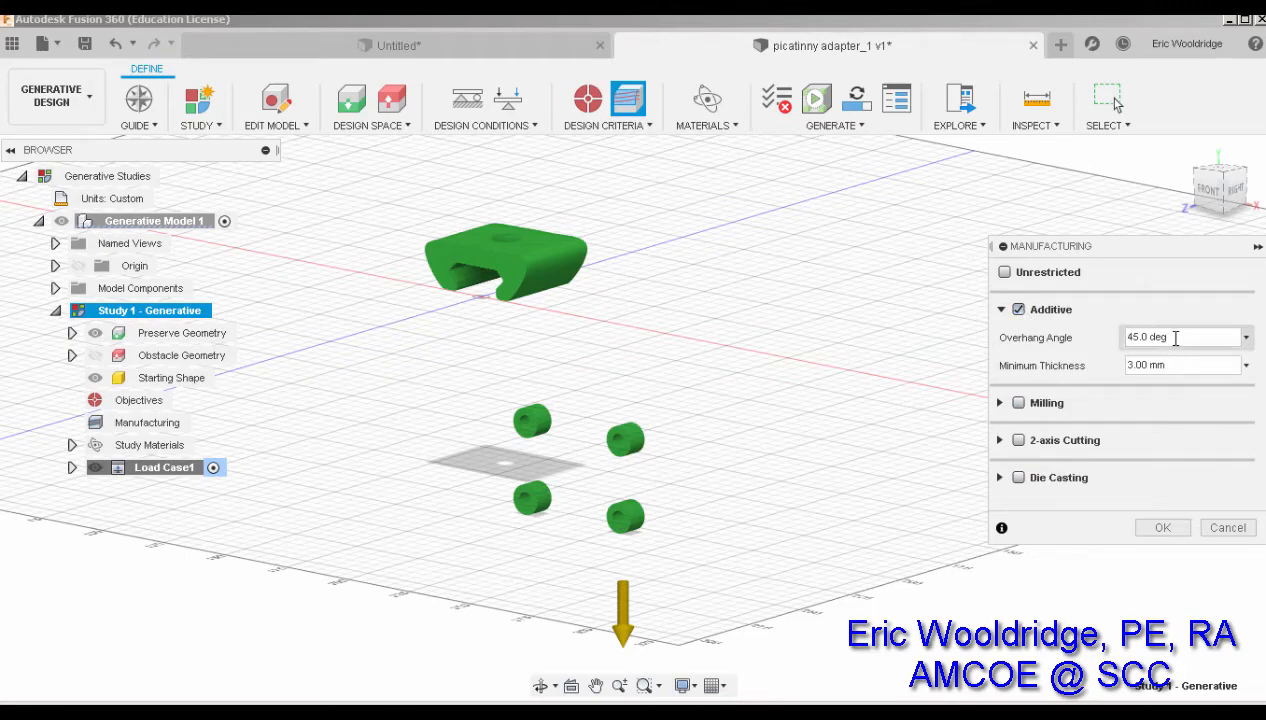
Step: Set the additive overhang angle to 40 degrees and the minimum thickness to 3.6 mm, and apply the manufacturing settings
left_click(1128, 337)
type("40")
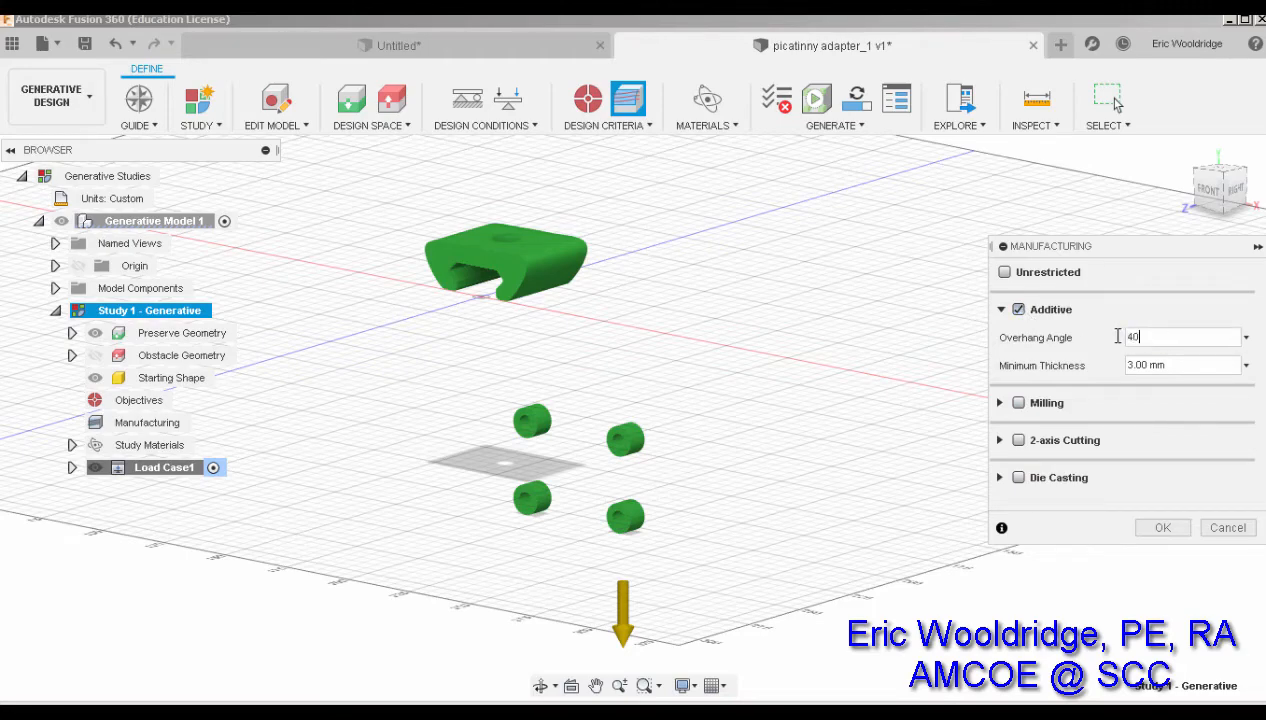
left_click(1121, 360)
type("2.8")
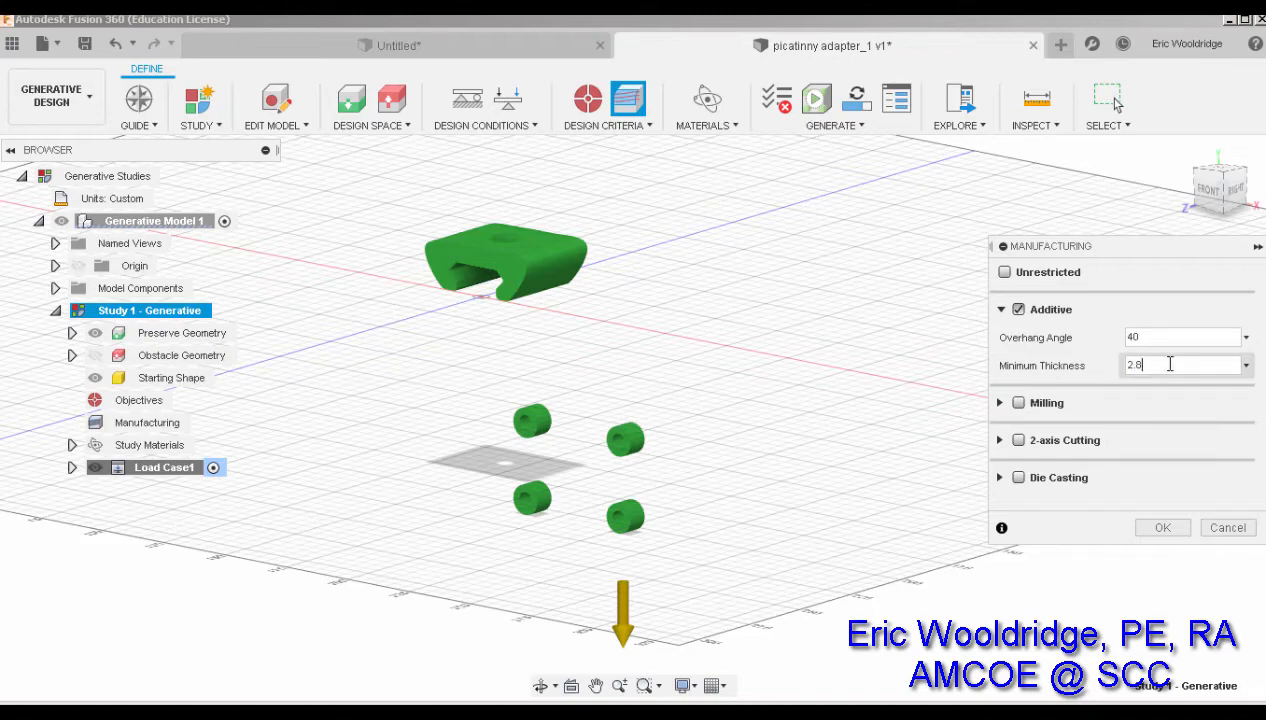
left_click(1122, 367)
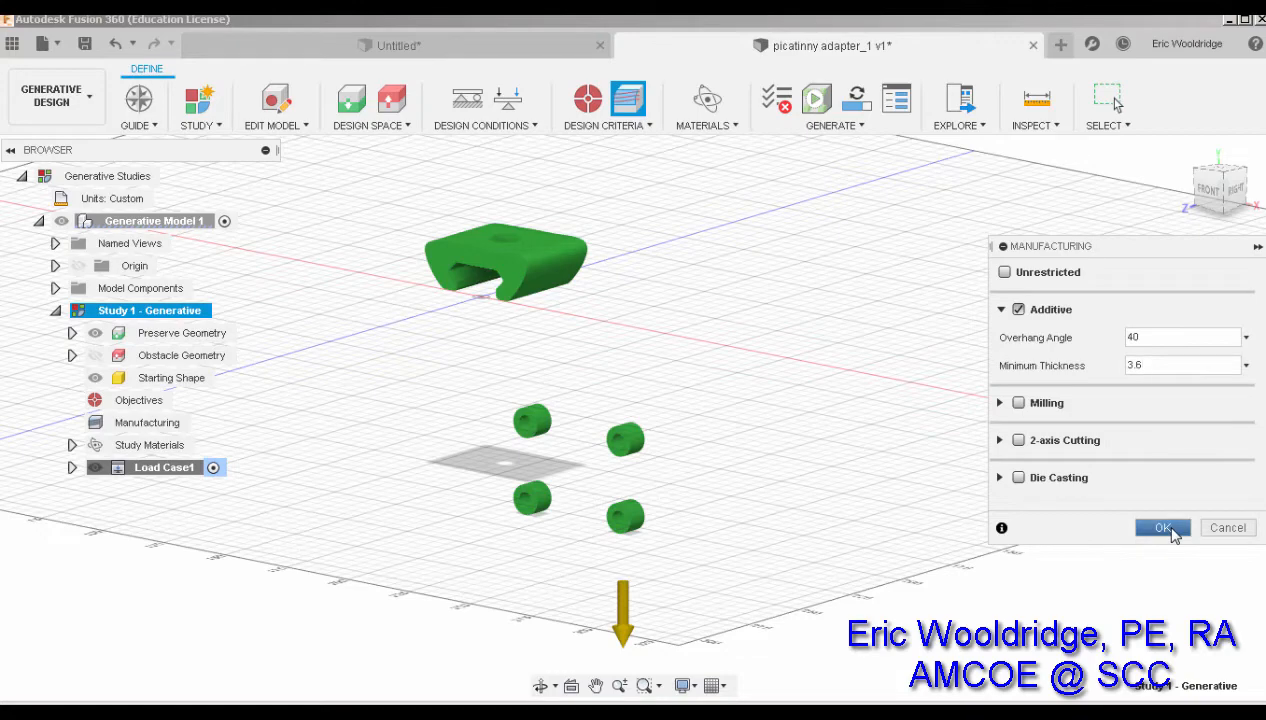
left_click(1170, 530)
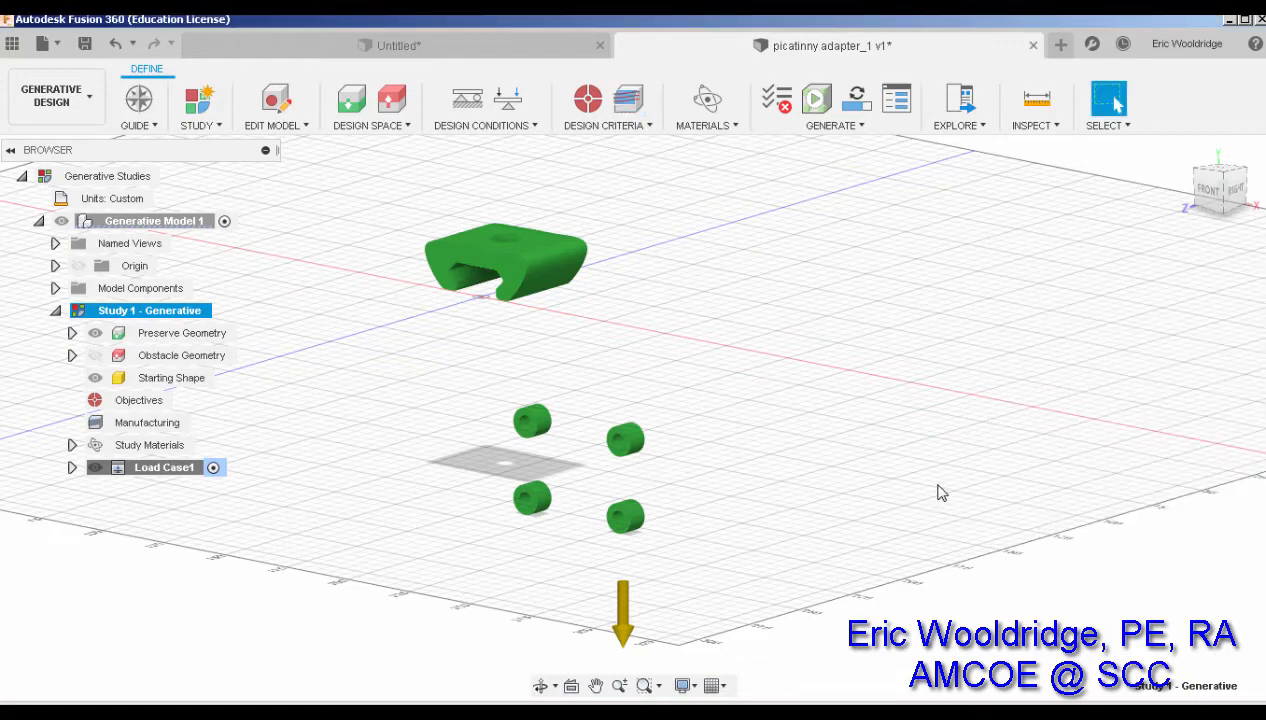
Step: Set the study objective to minimize mass with a safety factor of 3
left_click(182, 401)
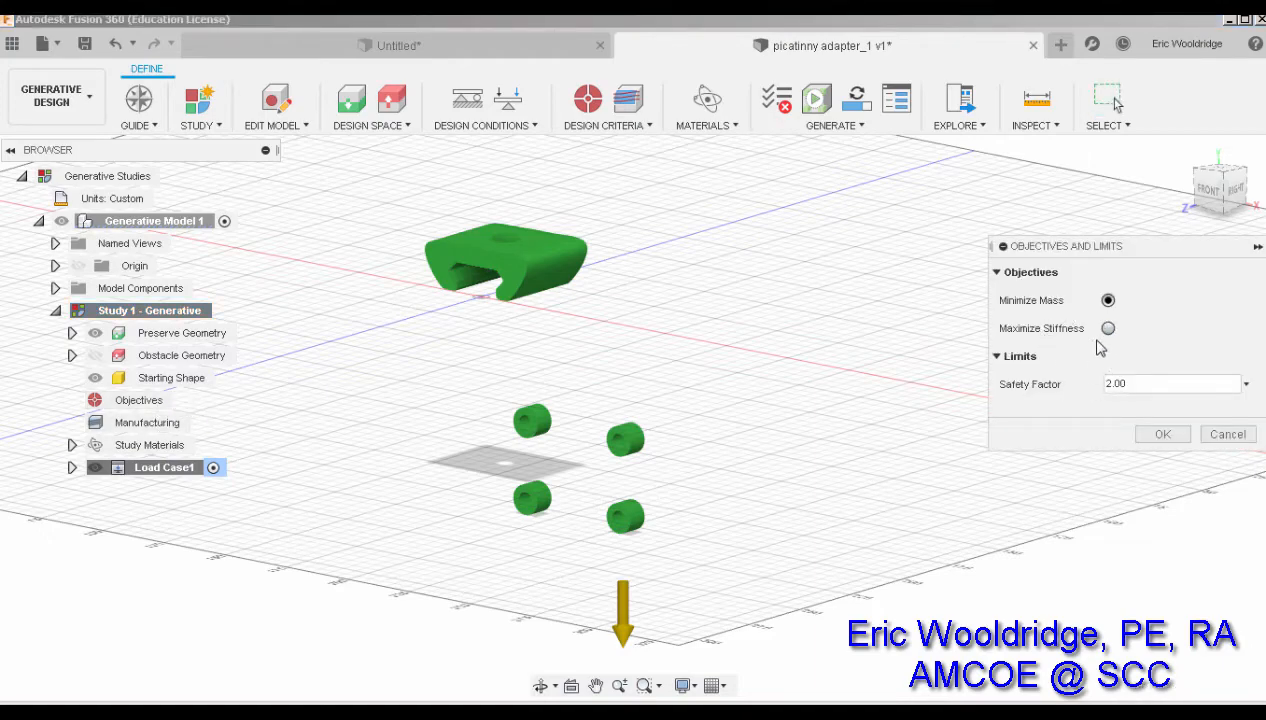
left_click(1108, 328)
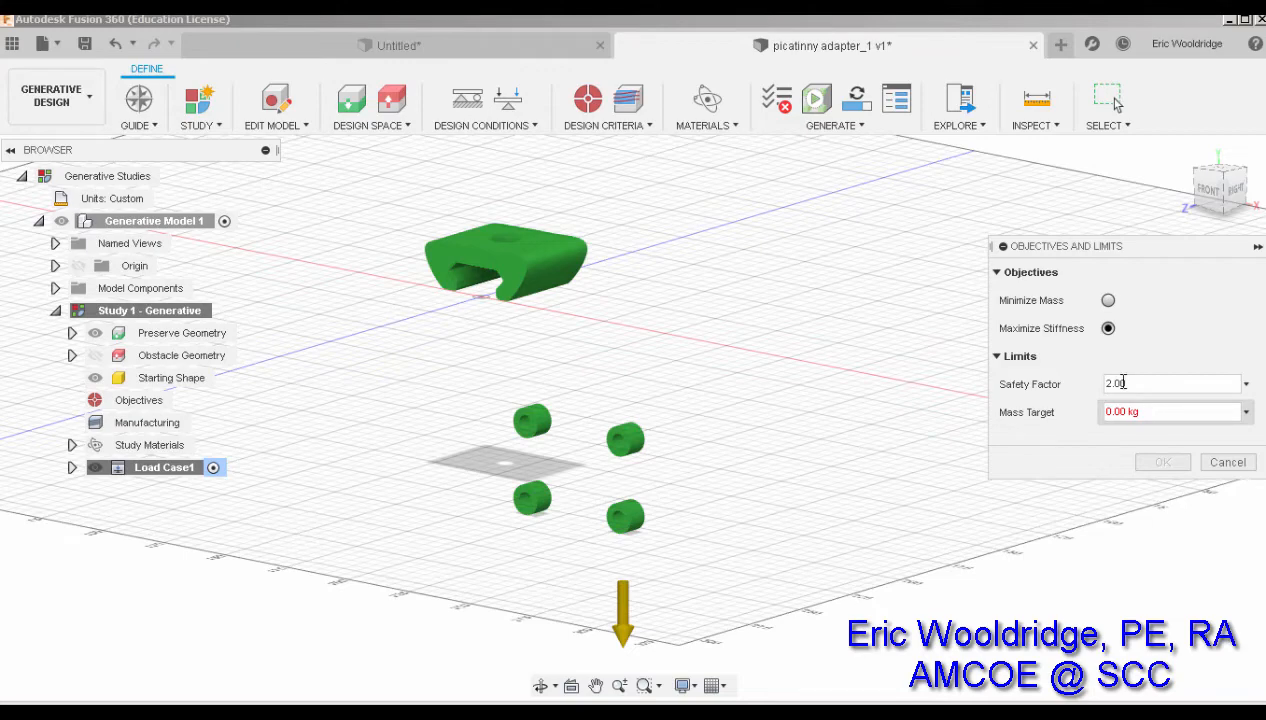
left_click(1108, 300)
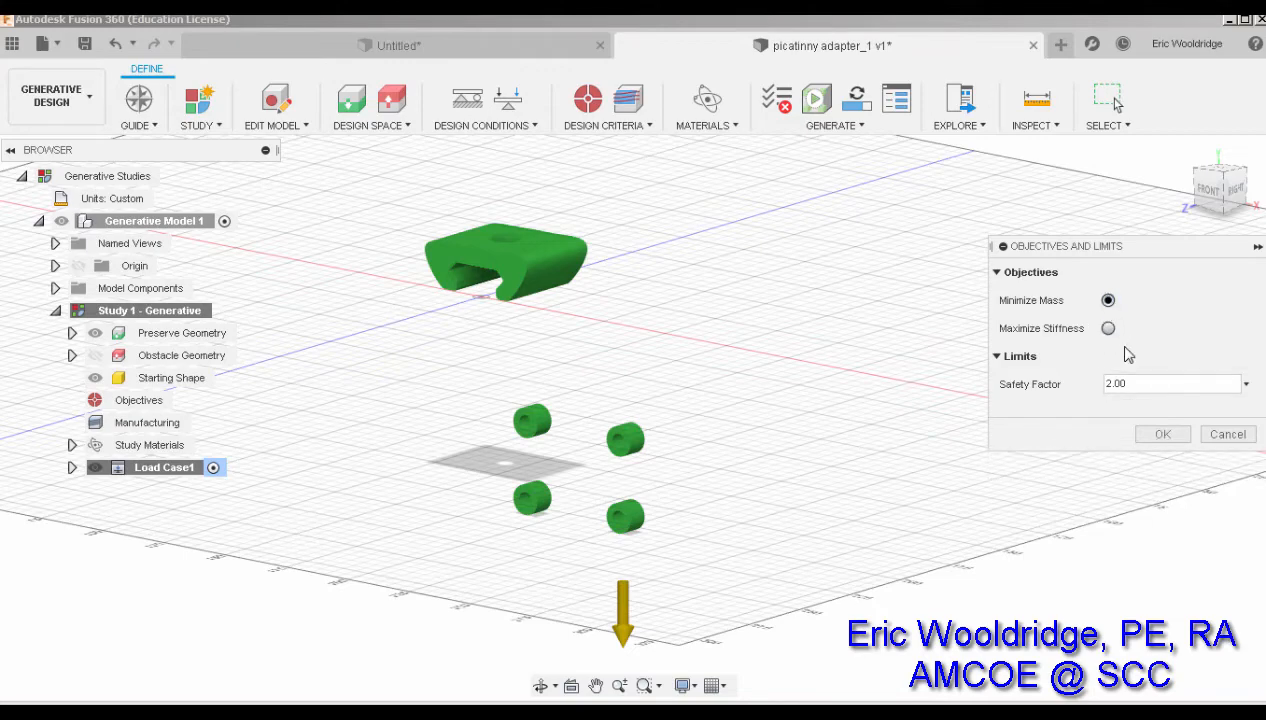
left_click(1110, 384)
type("3")
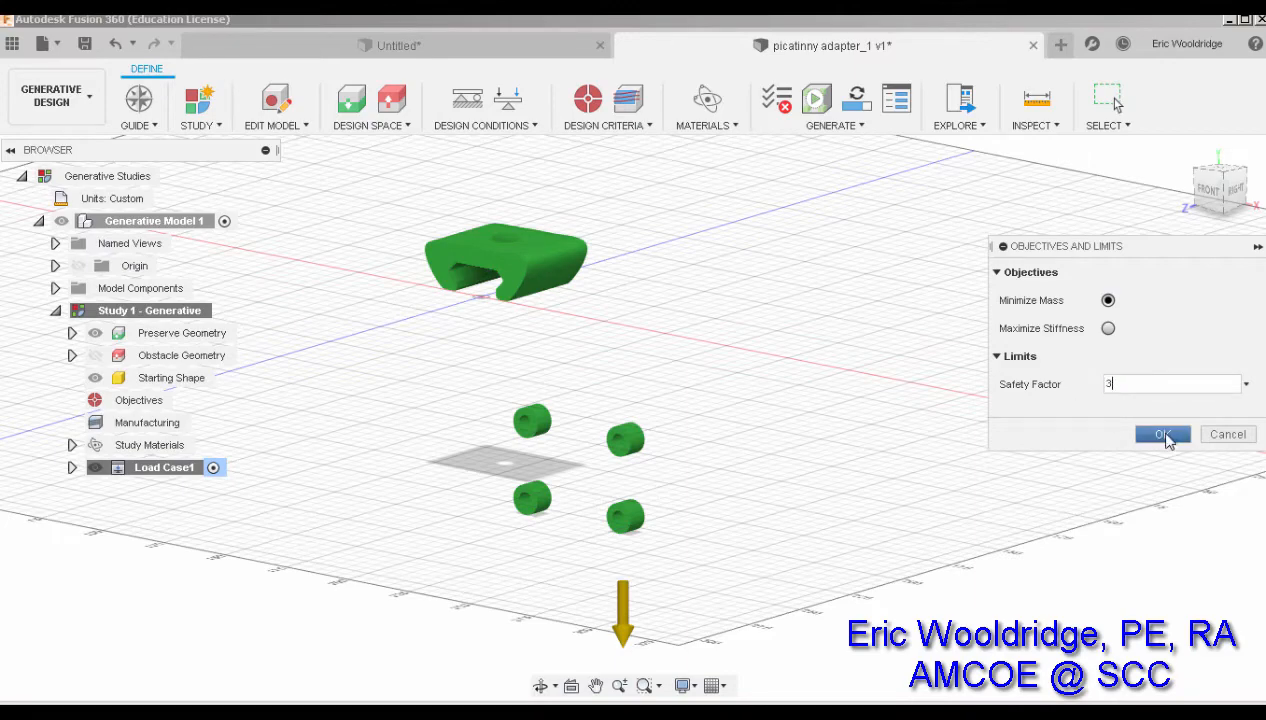
left_click(1160, 434)
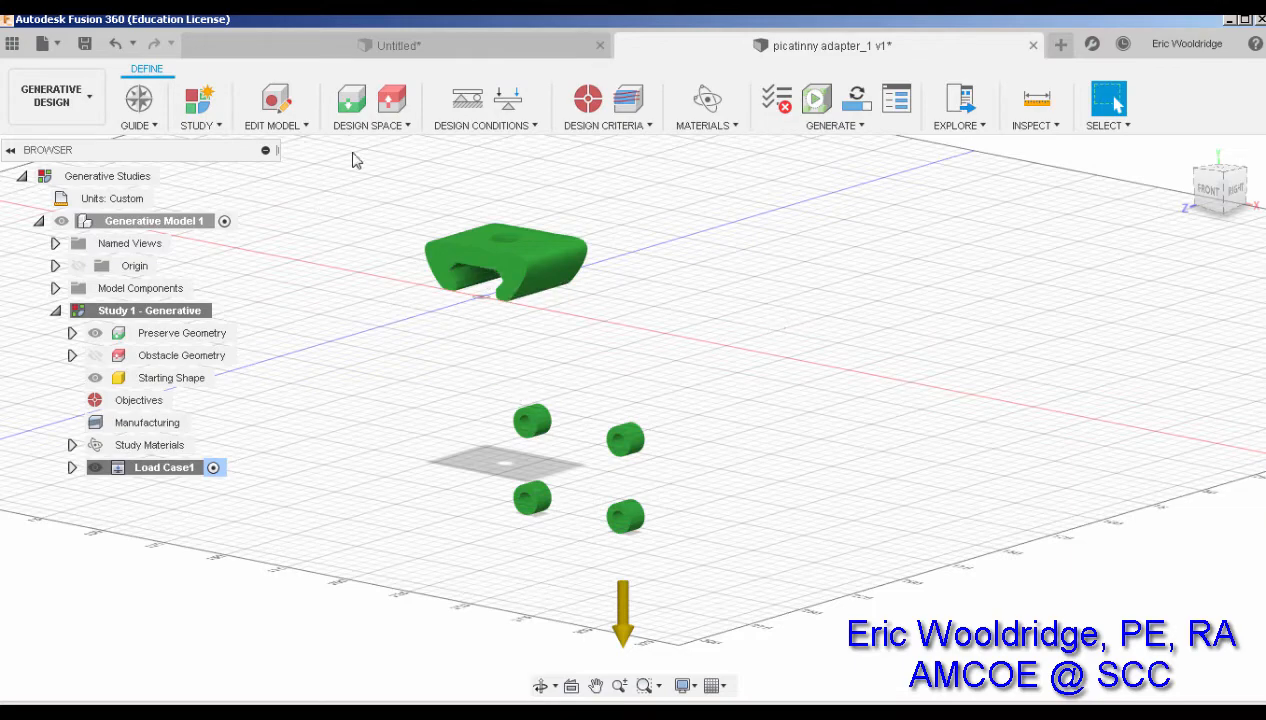
Step: Apply a fixed structural constraint to the three inner slot faces of the rail base, with the X, Y and Z axes locked
left_click(470, 103)
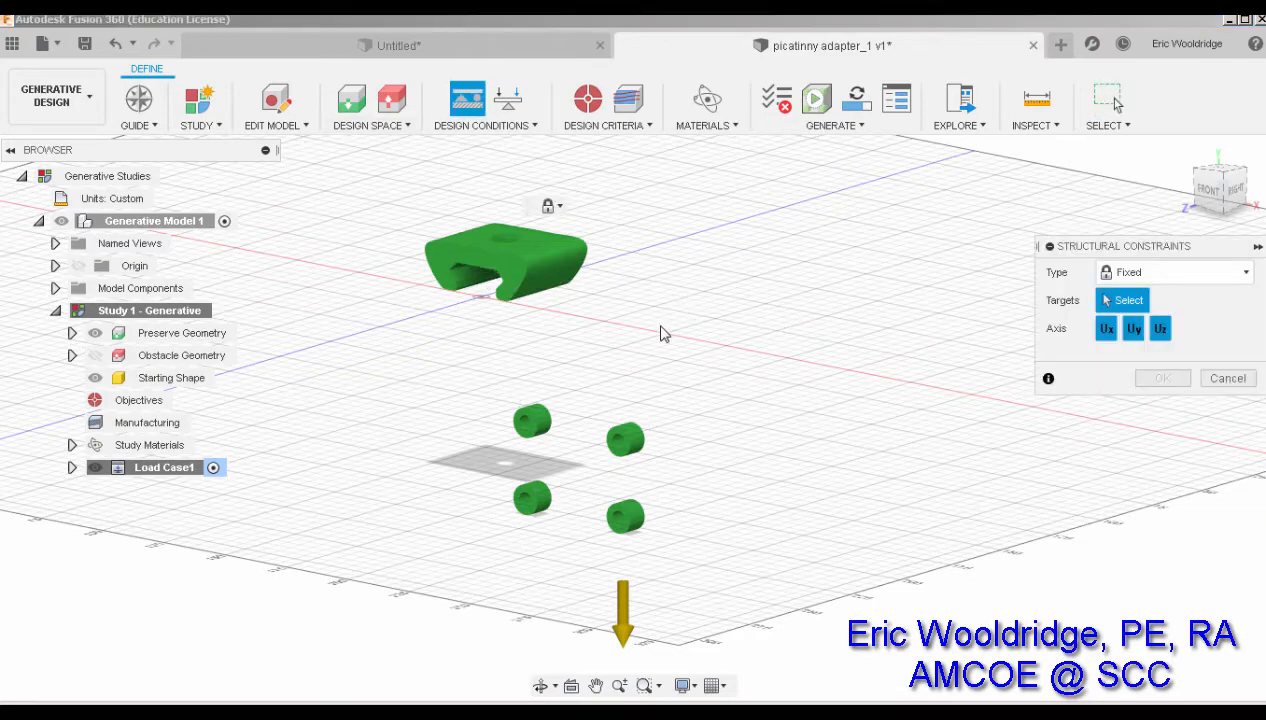
middle_click_drag(660, 333, 625, 325, "shift")
scroll(451, 338, "up", 6)
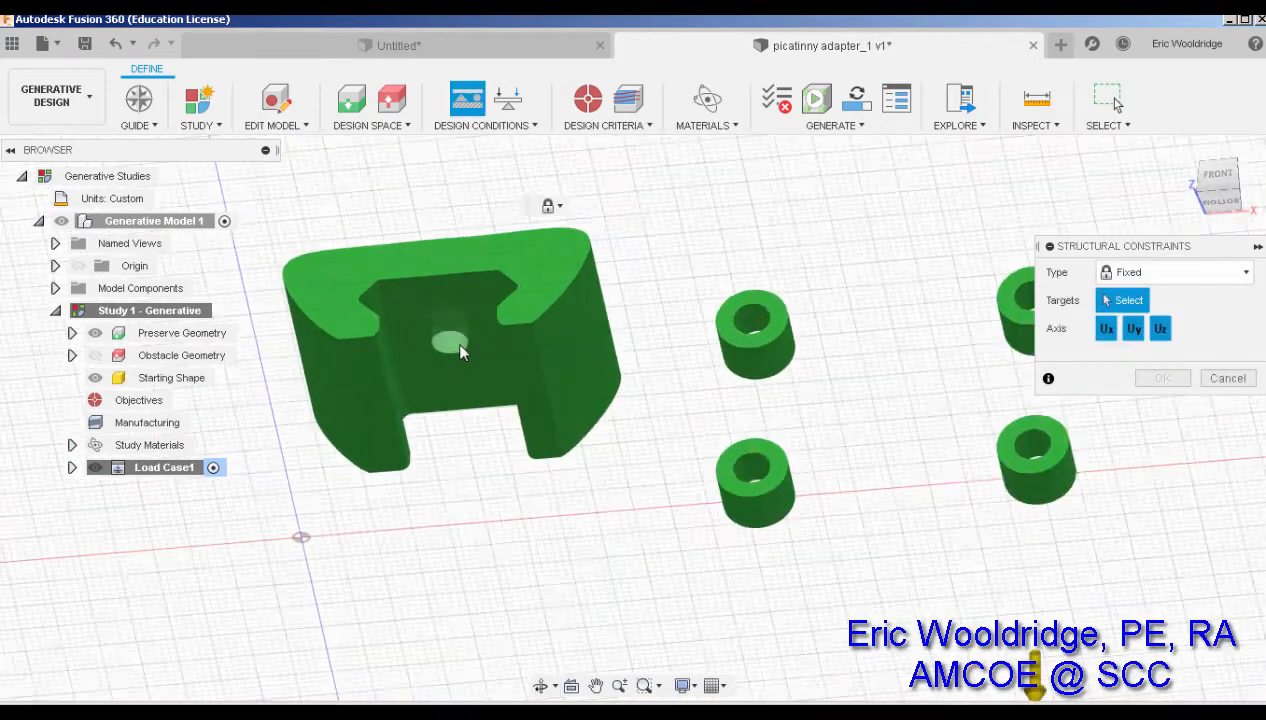
scroll(455, 345, "up", 3)
left_click(400, 298)
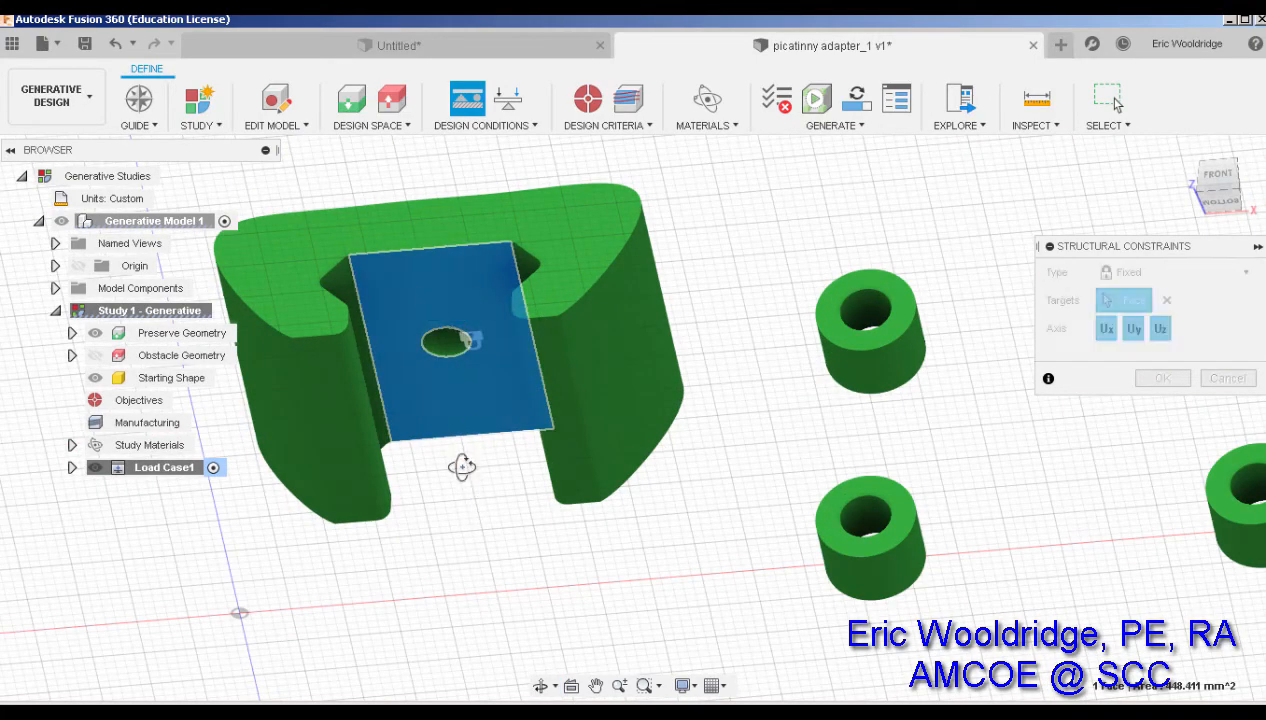
middle_click_drag(461, 466, 511, 531, "shift")
left_click(345, 471)
left_click(407, 440)
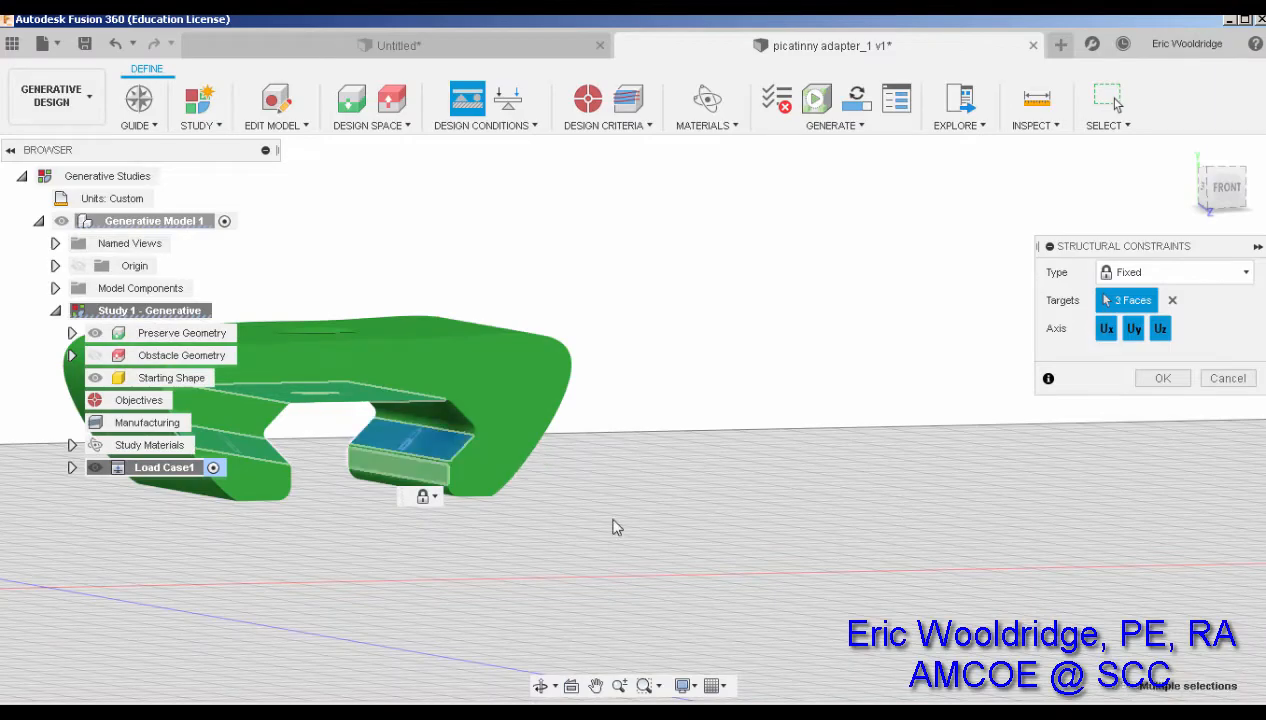
middle_click_drag(615, 527, 851, 507, "shift")
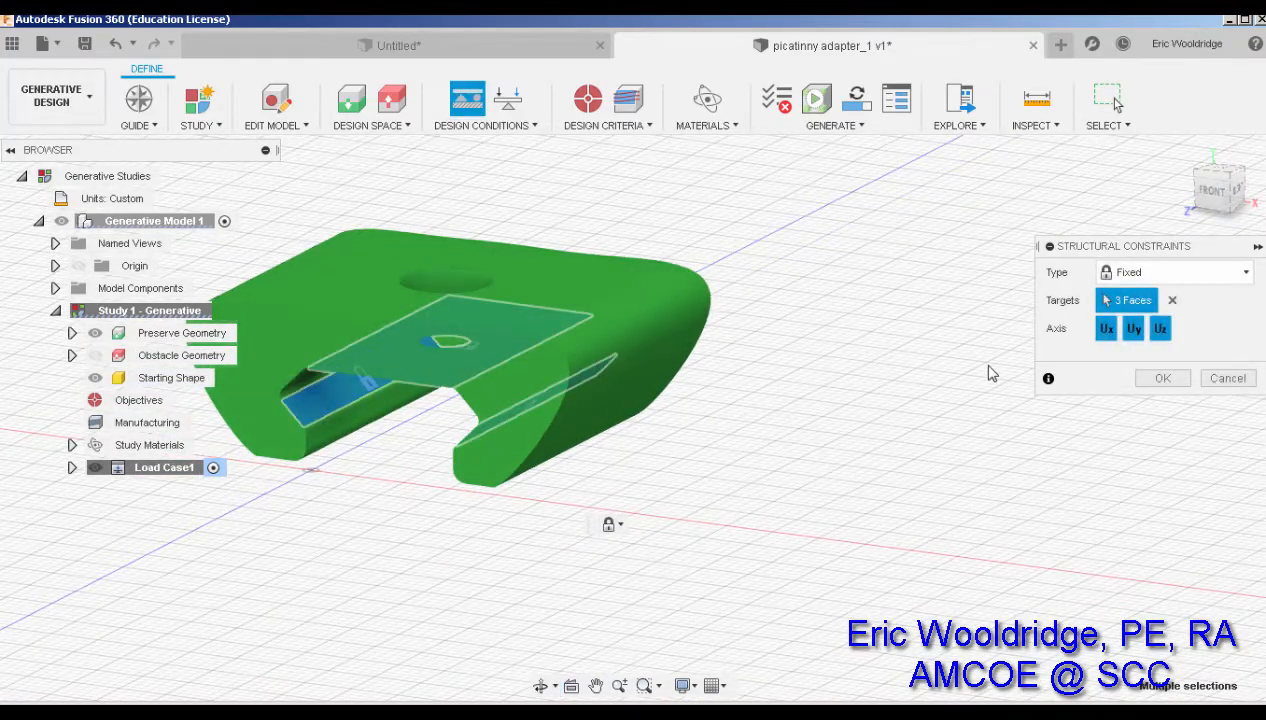
left_click(1172, 381)
Step: Start a structural force load and target the outer front circular edges of all four bosses
scroll(687, 526, "down", 6)
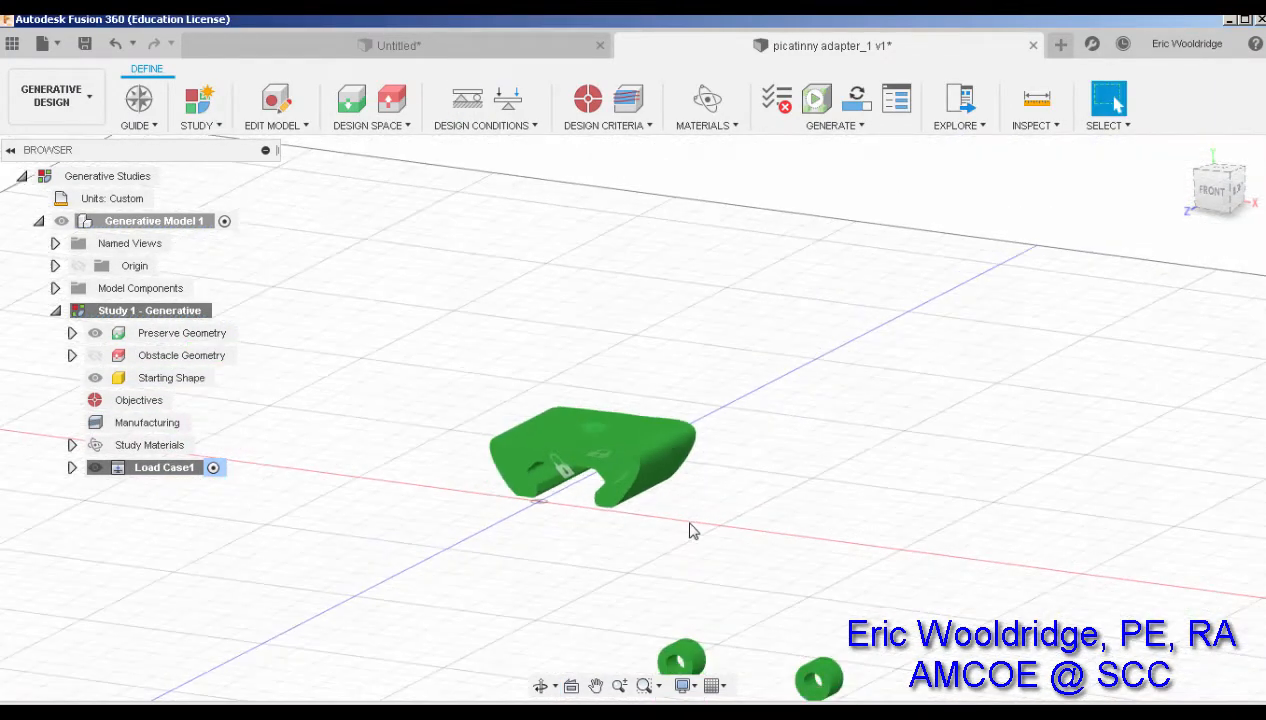
middle_click_drag(690, 526, 757, 384)
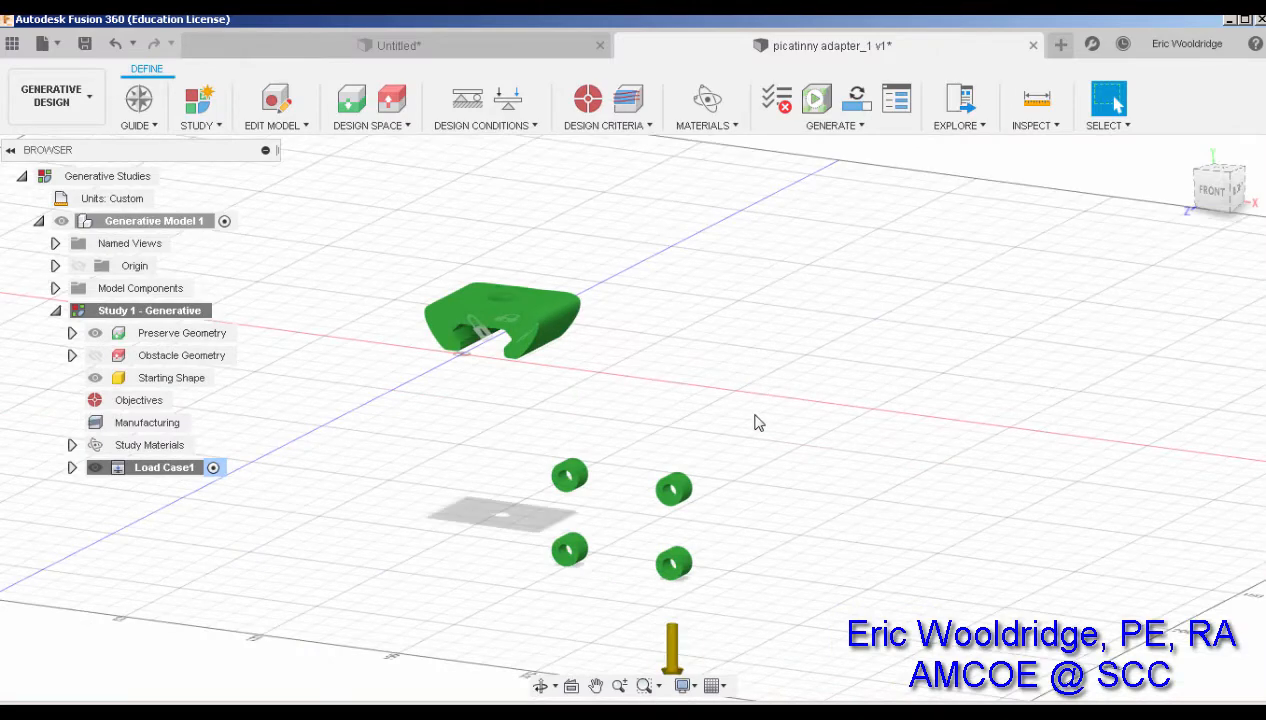
left_click(508, 98)
scroll(720, 441, "up", 5)
middle_click_drag(715, 446, 729, 260)
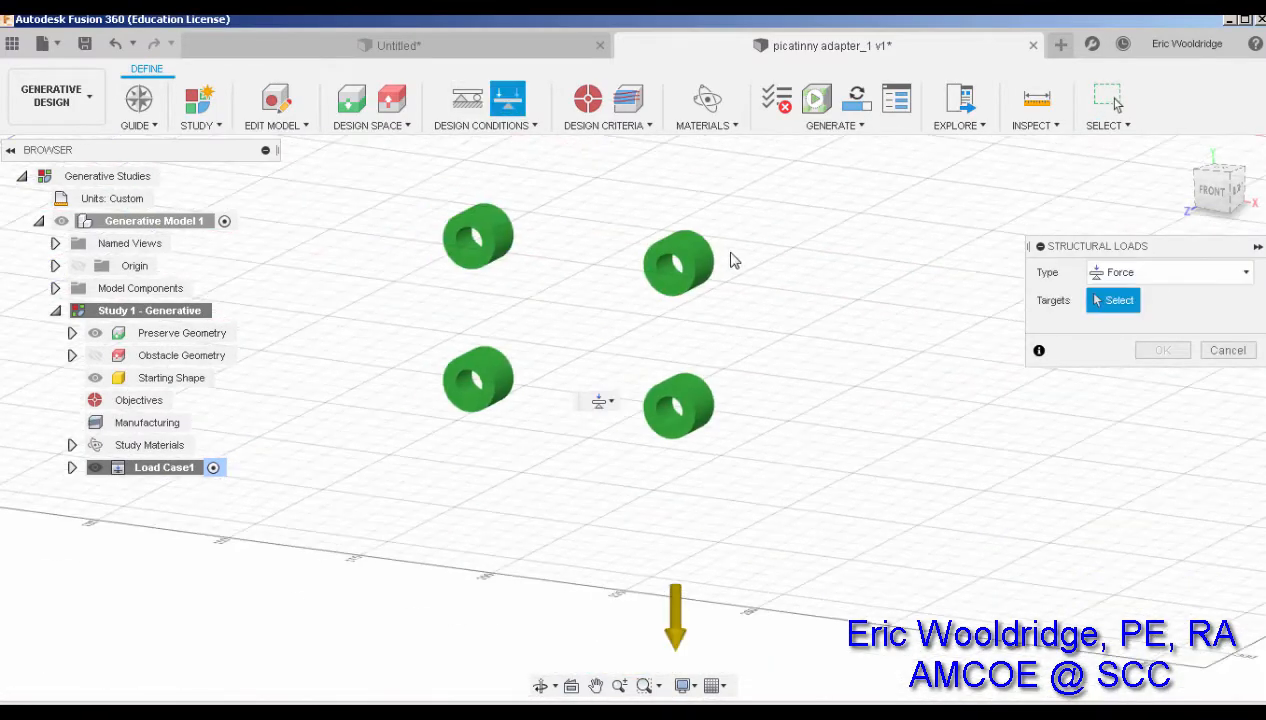
left_click(695, 280)
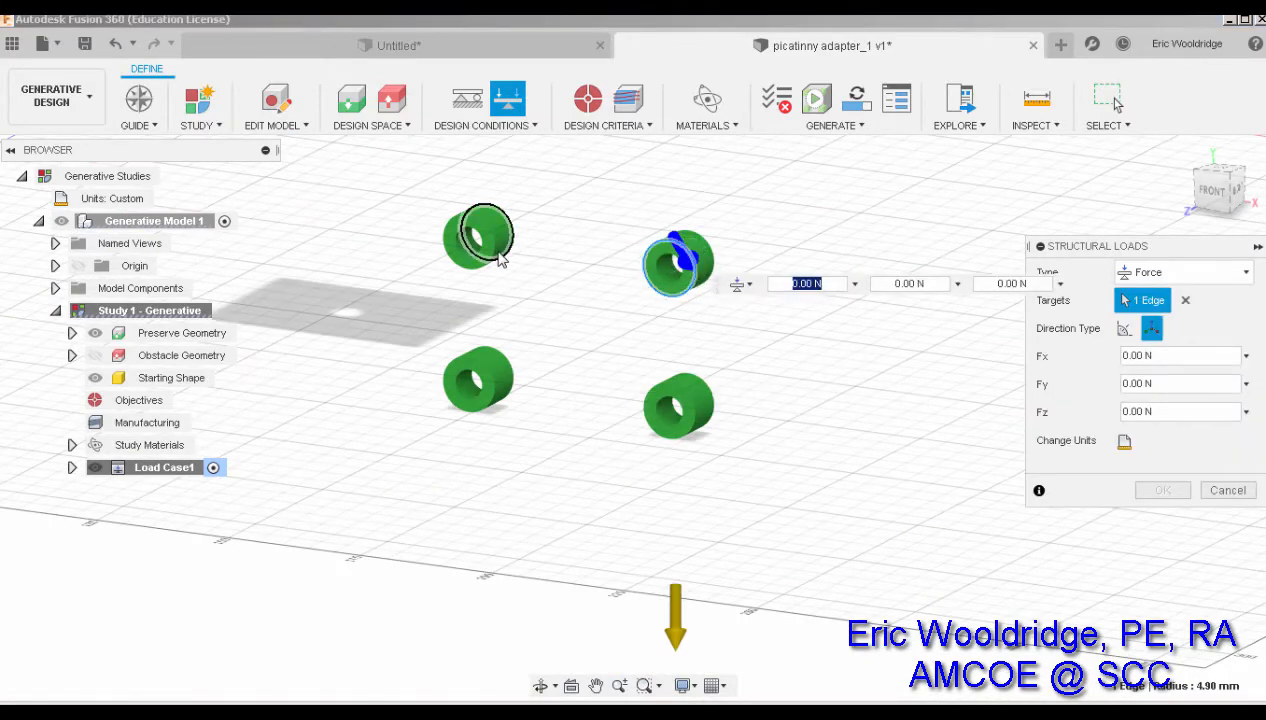
left_click(496, 257)
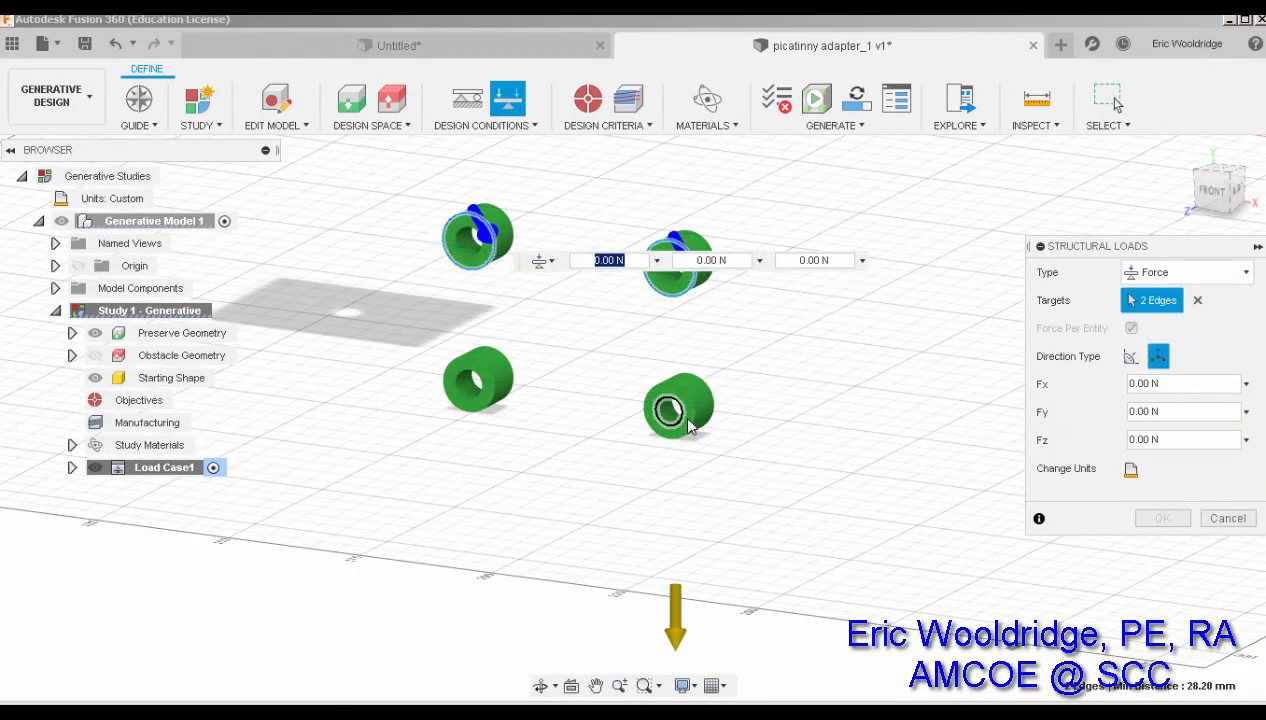
left_click(695, 428)
left_click(486, 410)
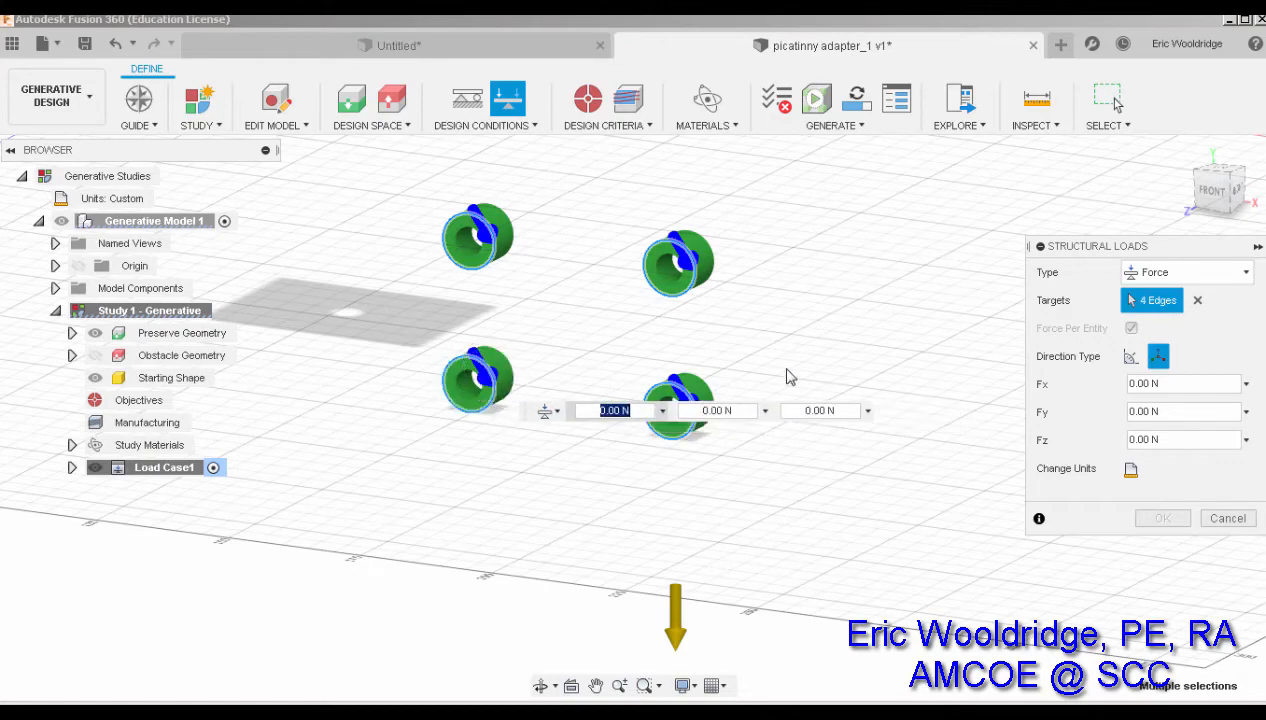
Step: Try X-direction force values of 200 N, 0 N and 100 N on the four boss edges
middle_click_drag(788, 376, 660, 356, "shift")
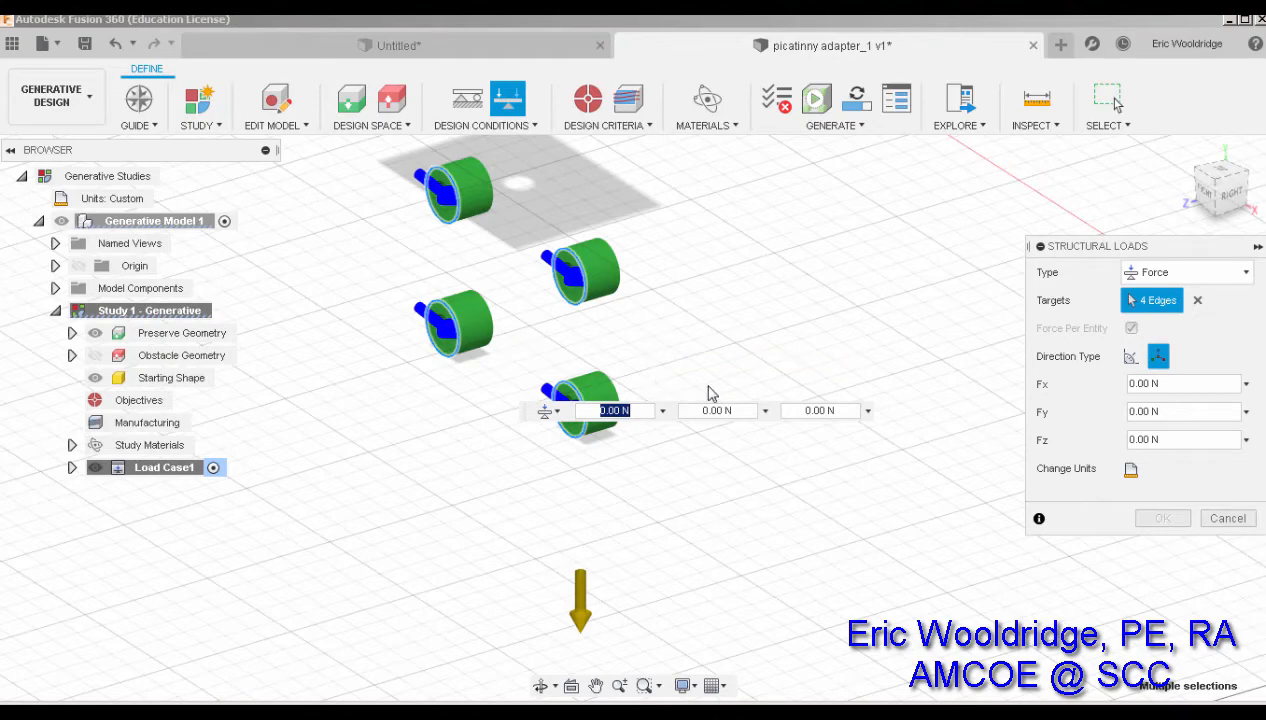
middle_click_drag(709, 396, 662, 357, "shift")
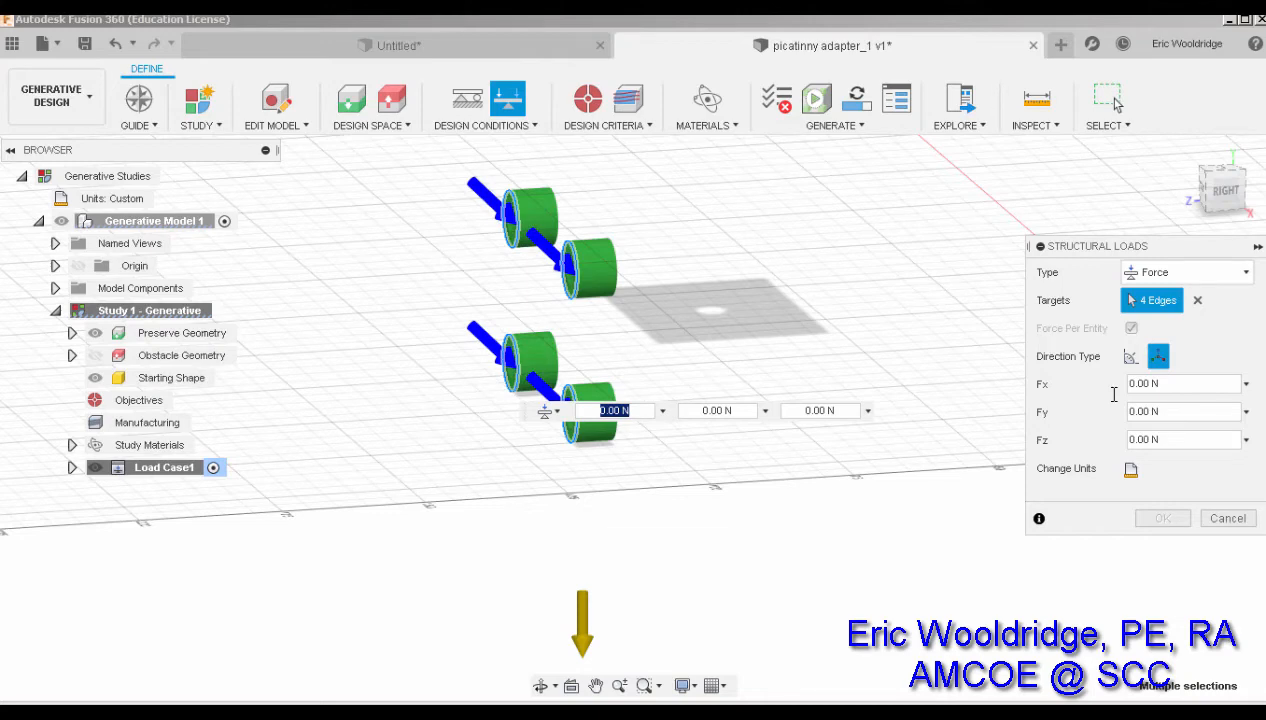
left_click(1192, 384)
type("200")
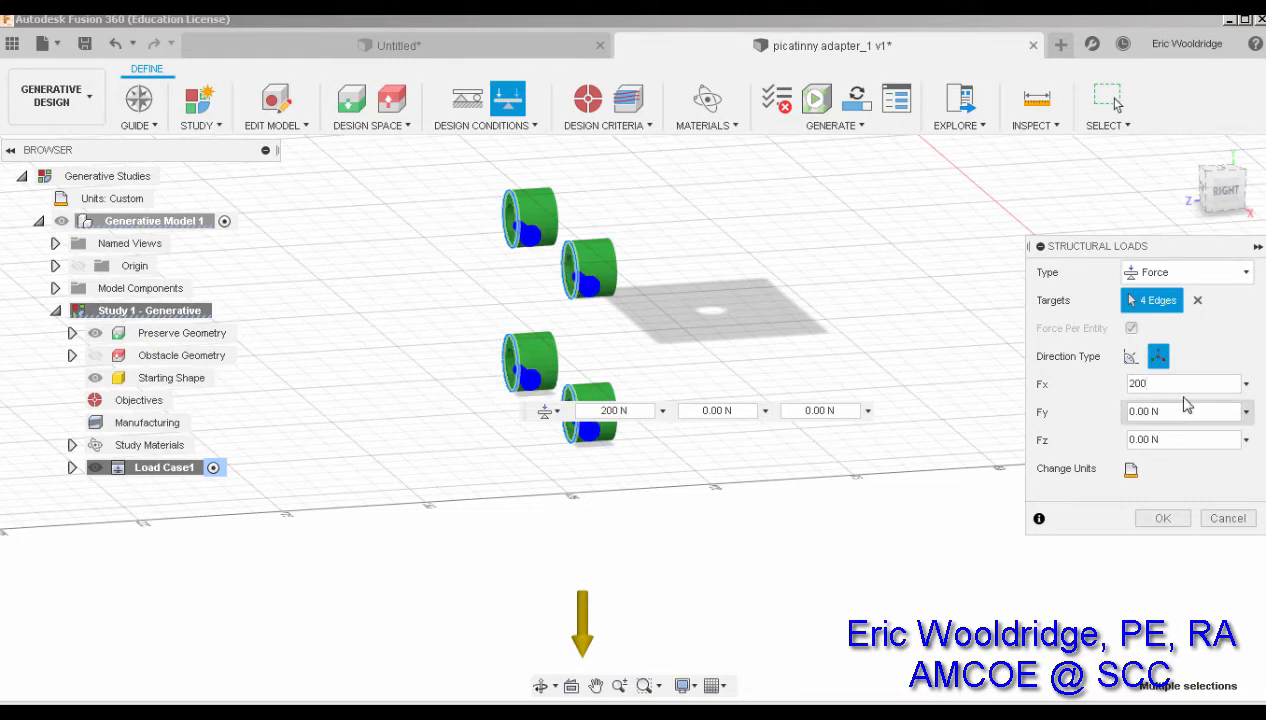
left_click_drag(1170, 384, 1108, 383)
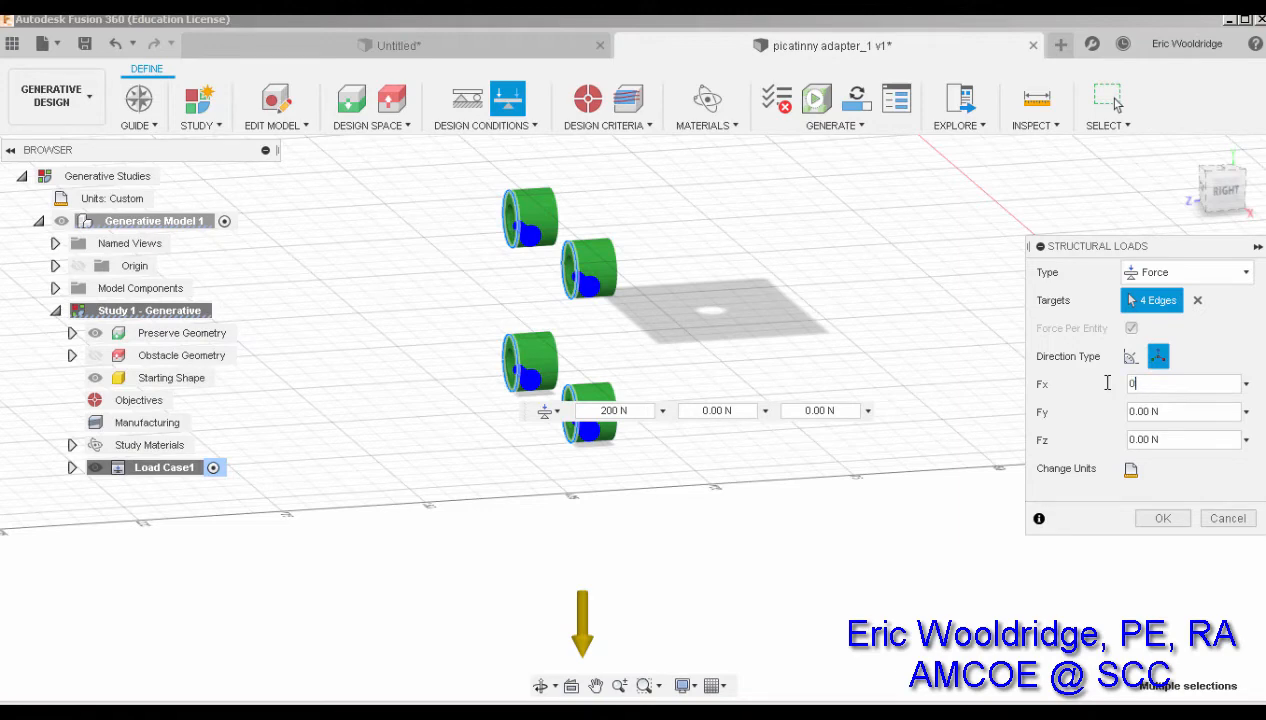
type("0")
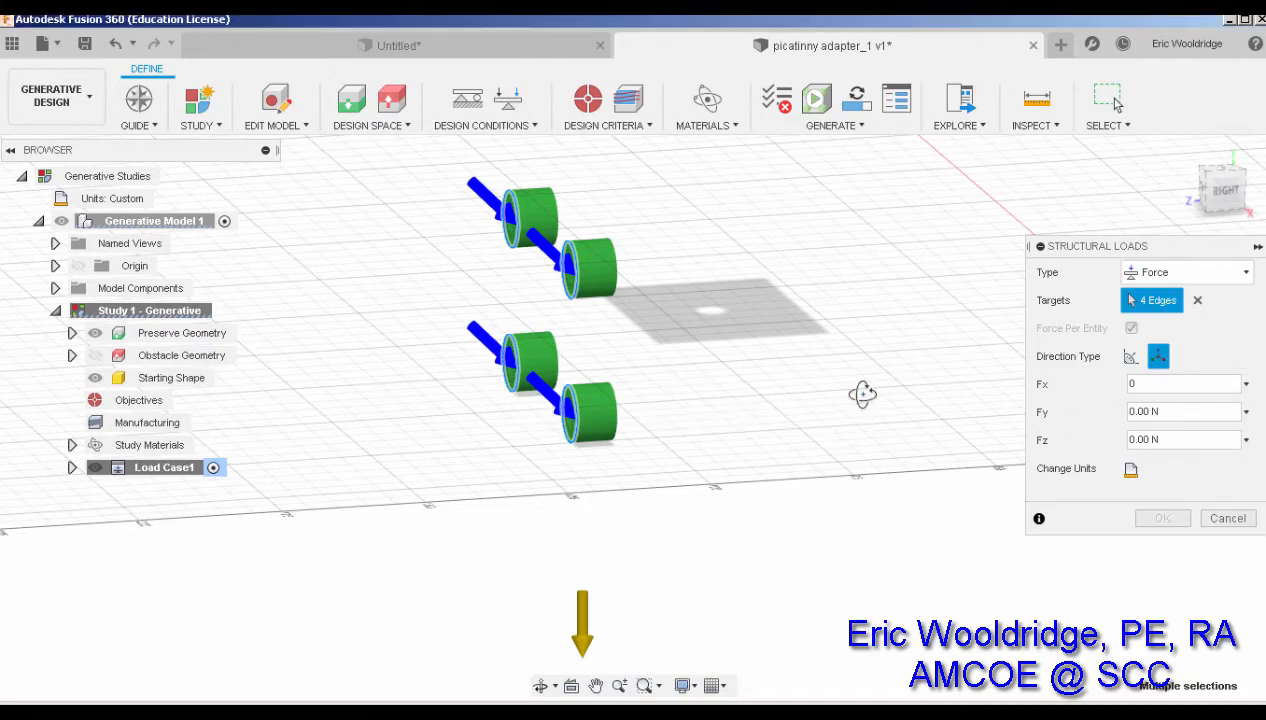
middle_click_drag(862, 396, 883, 417, "shift")
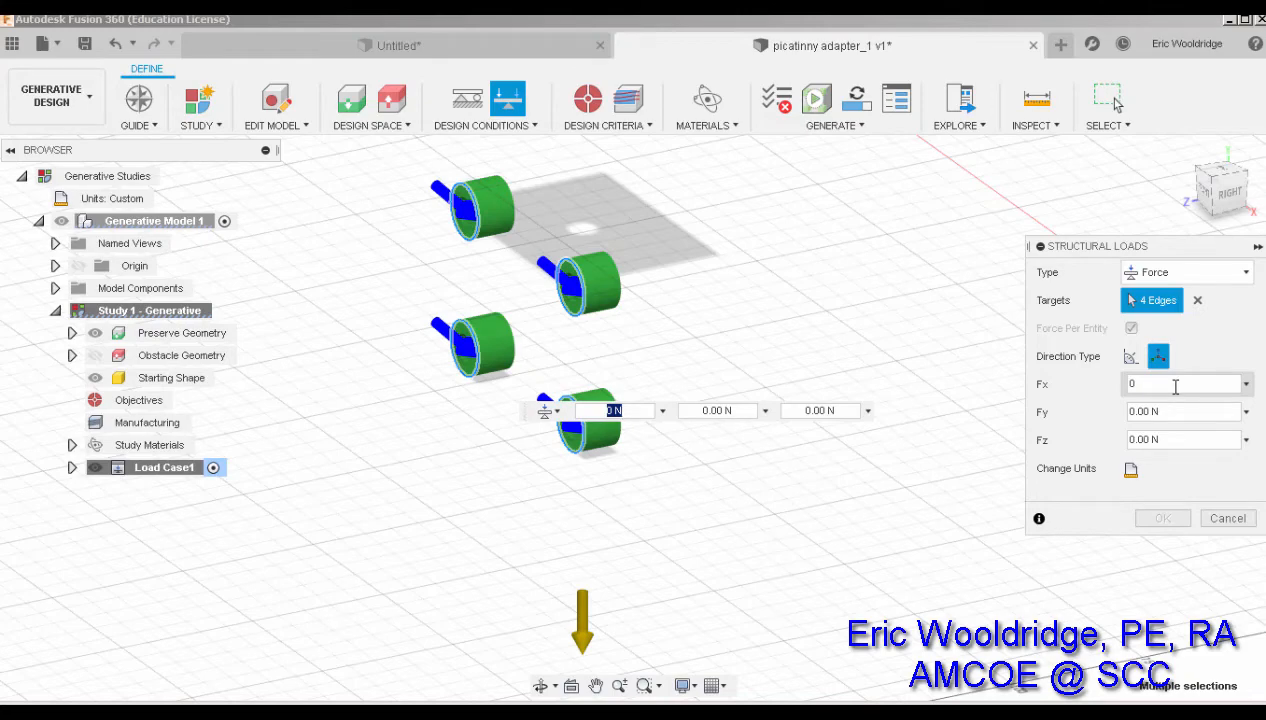
left_click(1124, 384)
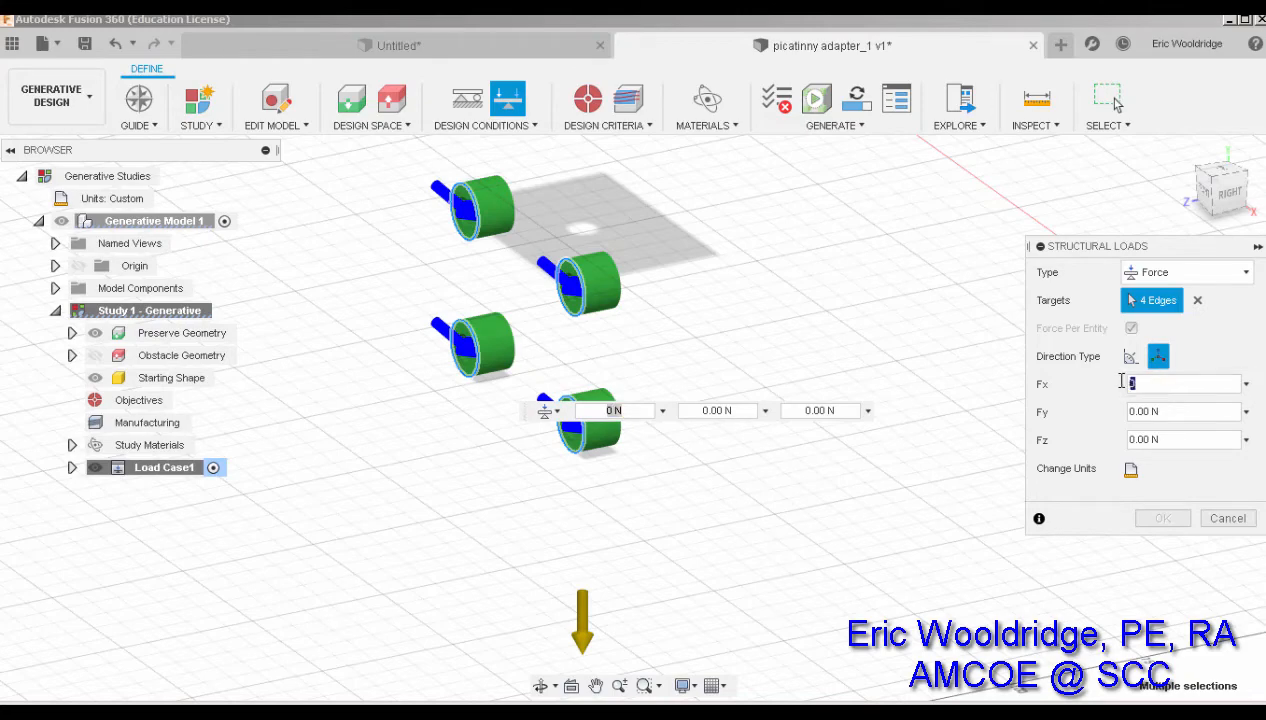
type("100")
left_click(1166, 412)
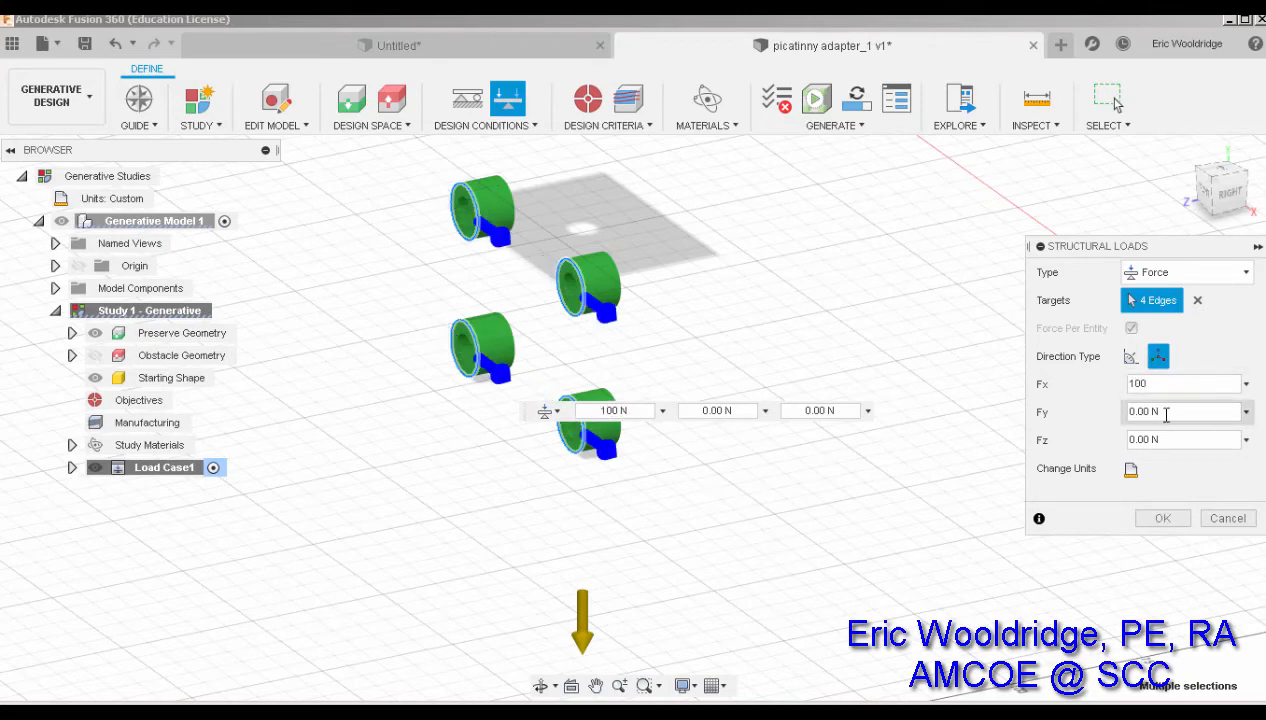
Step: Set the force on the four boss edges to 50 N in X and 50 N in Y, and apply the load
left_click(1120, 384)
type("50")
left_click(1145, 412)
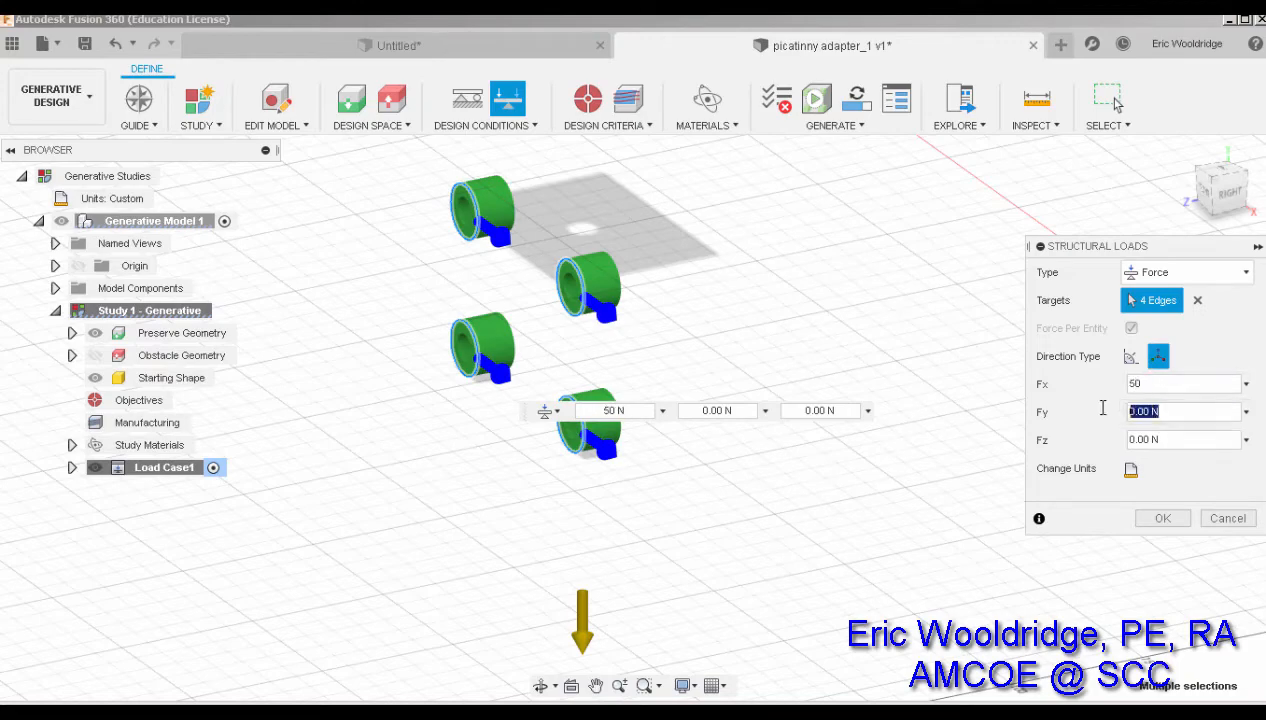
type("50")
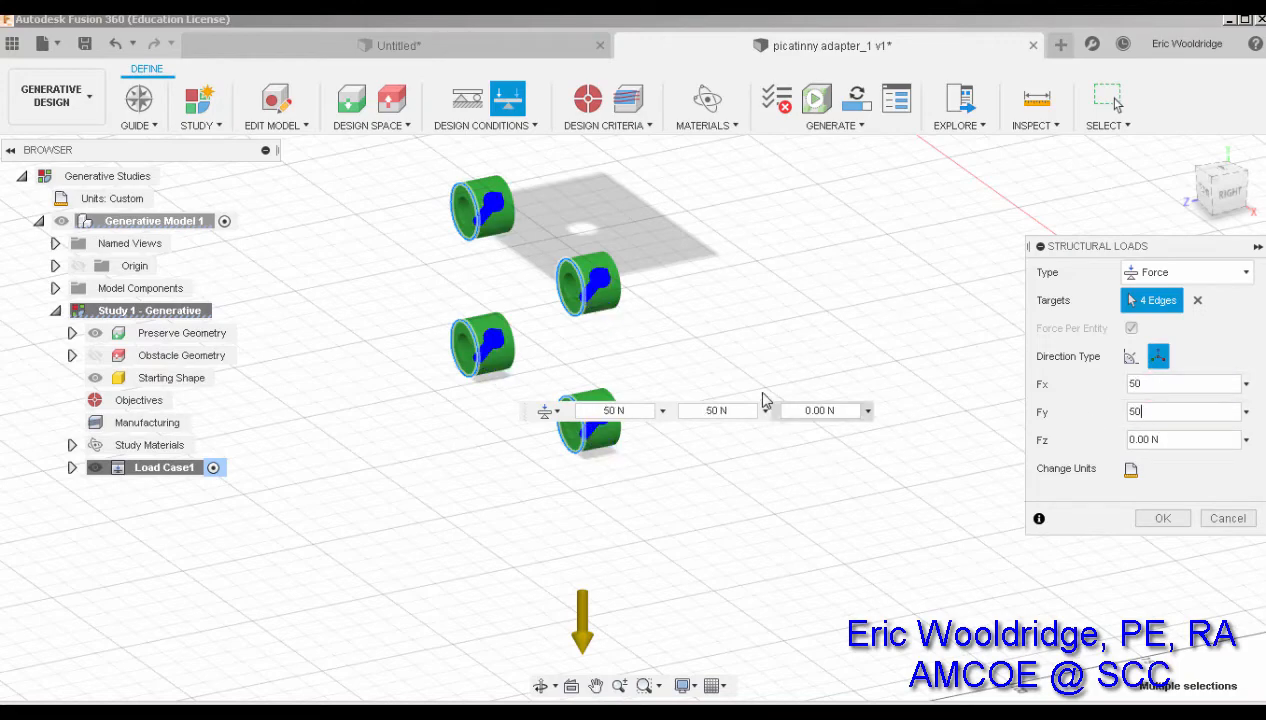
left_click(777, 365)
middle_click_drag(812, 354, 839, 356, "shift")
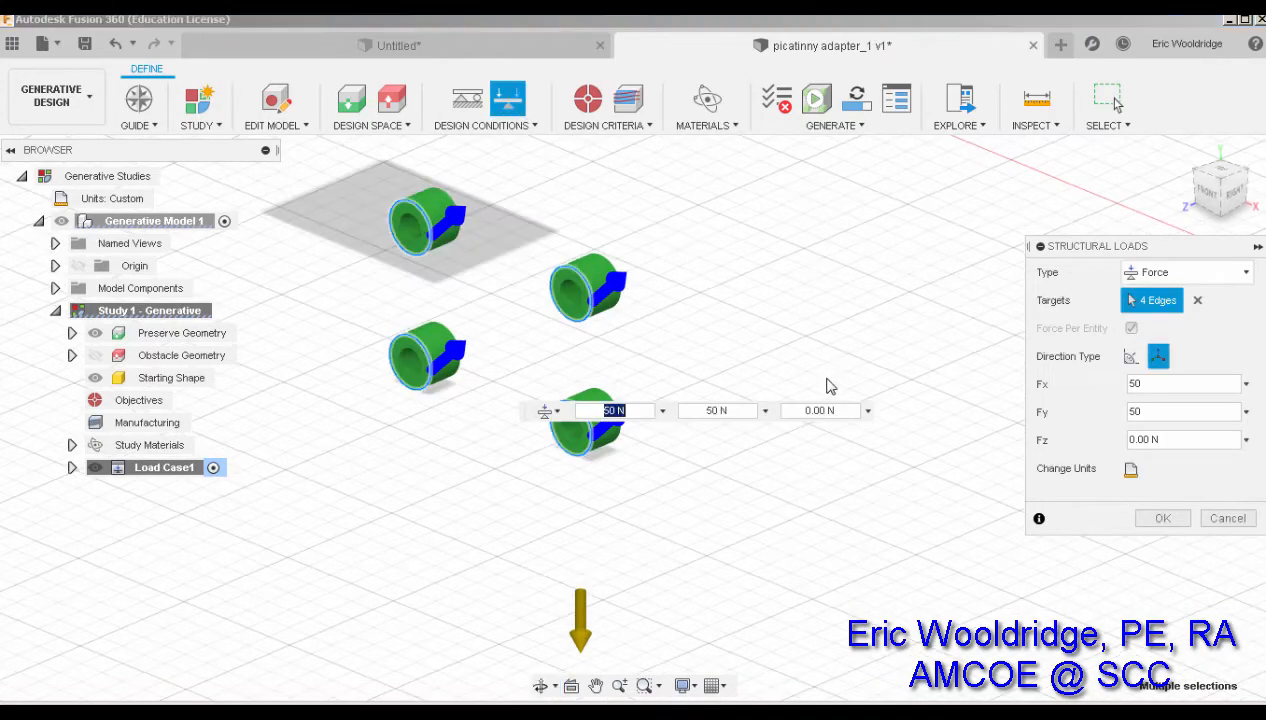
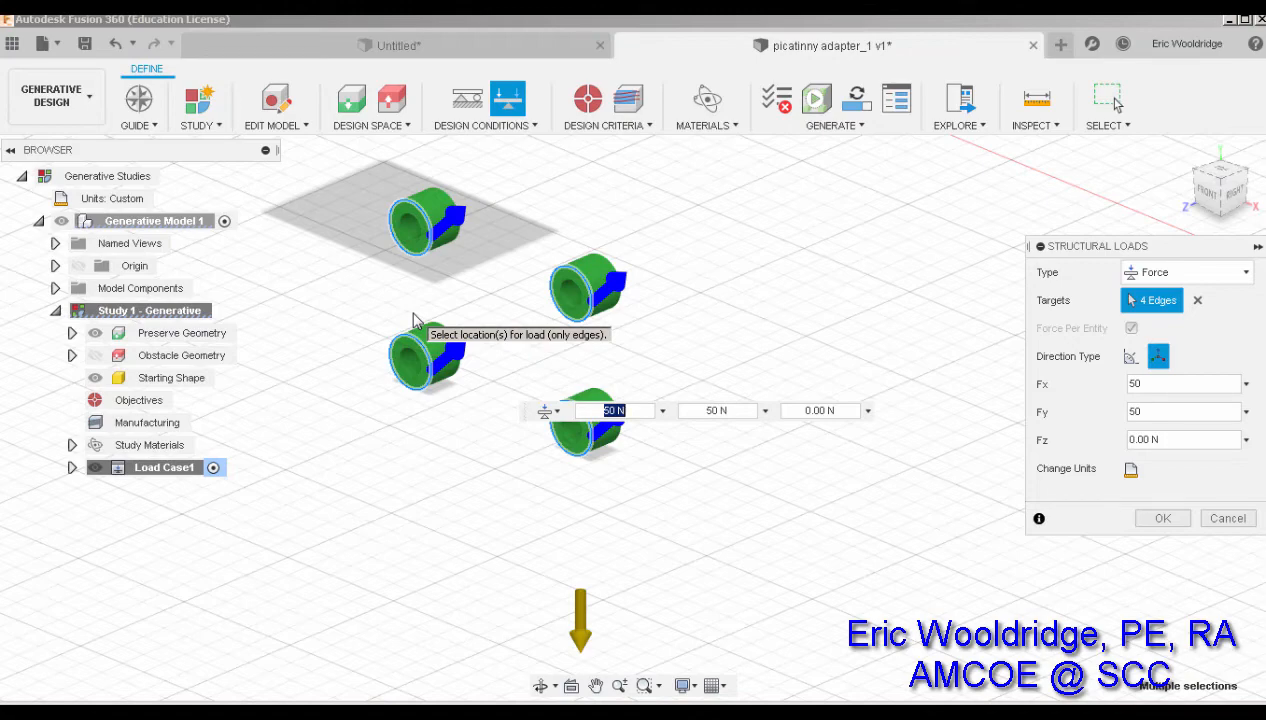
left_click(1163, 518)
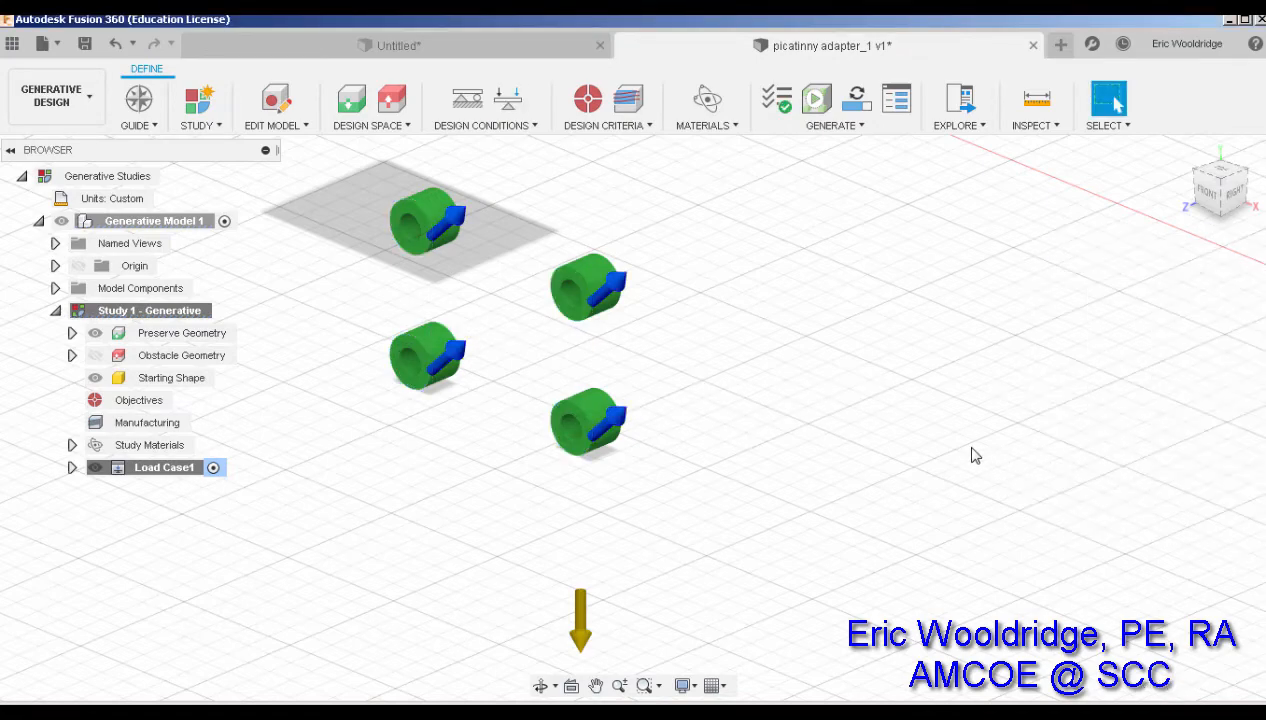
Step: Open the study materials and switch the source library to the Fusion 360 Material Library
scroll(956, 480, "down", 4)
scroll(986, 438, "down", 1)
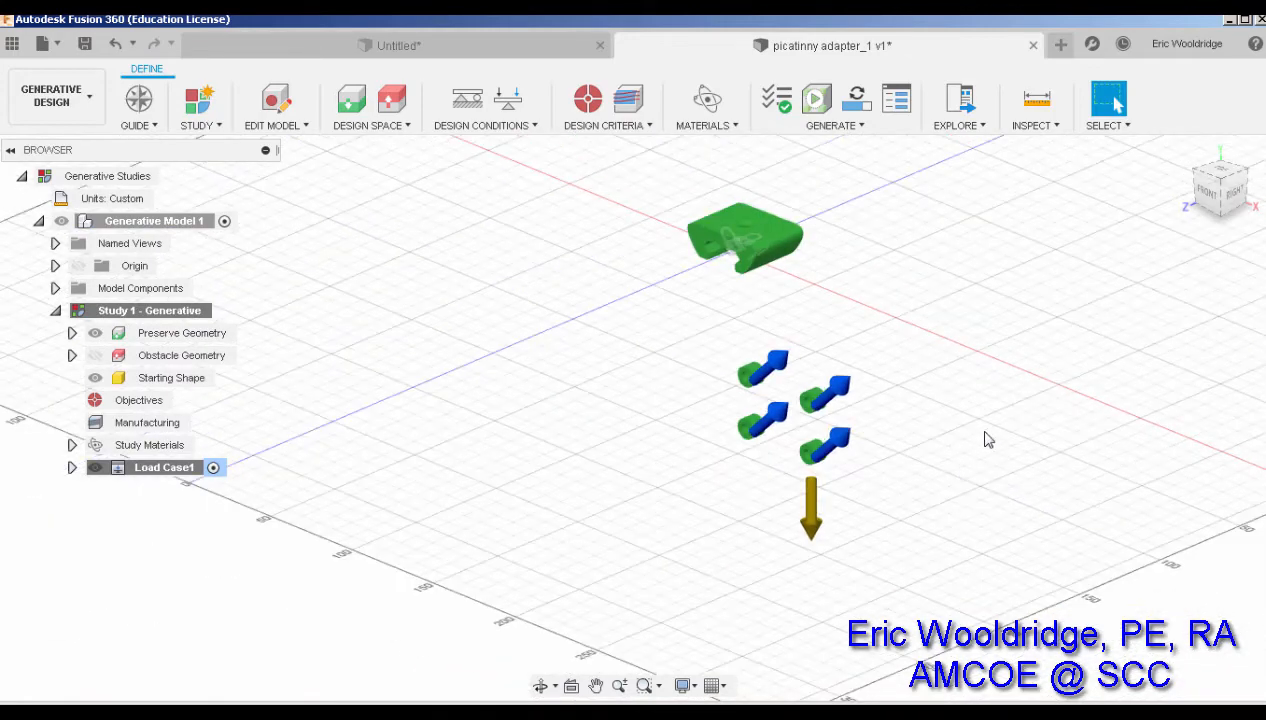
middle_click_drag(947, 415, 924, 420)
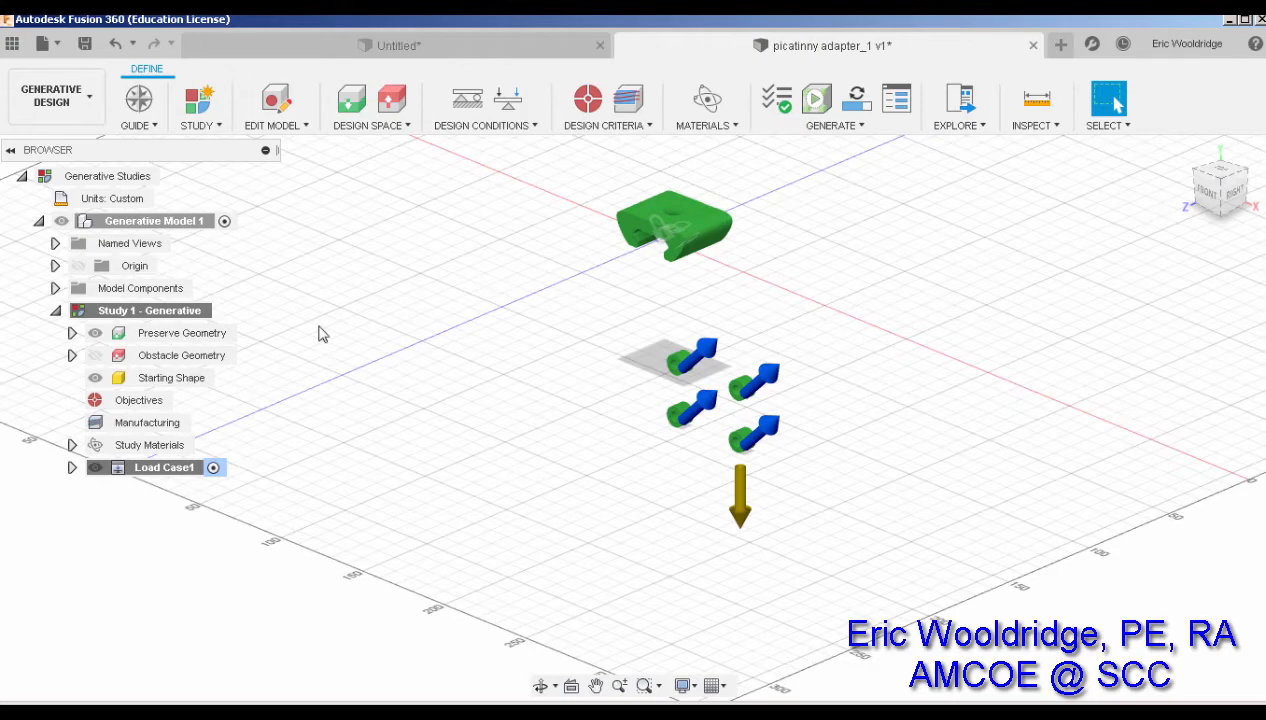
double_click(150, 445)
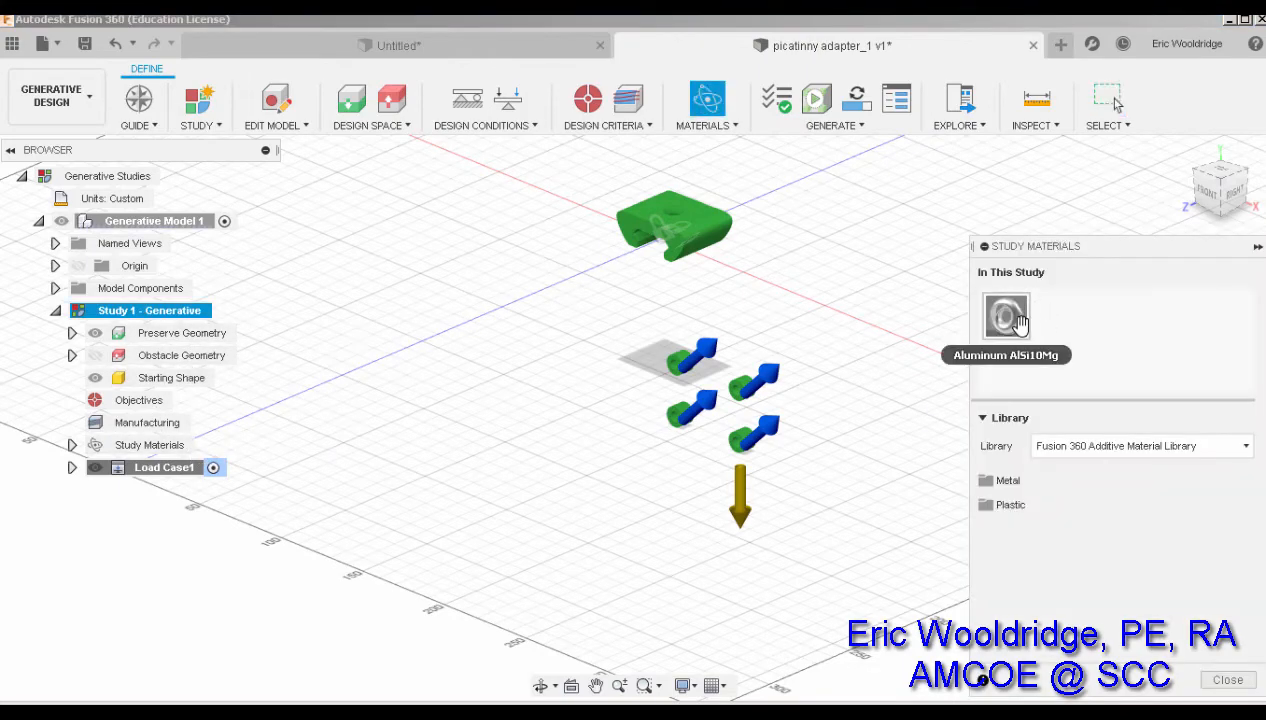
left_click(988, 508)
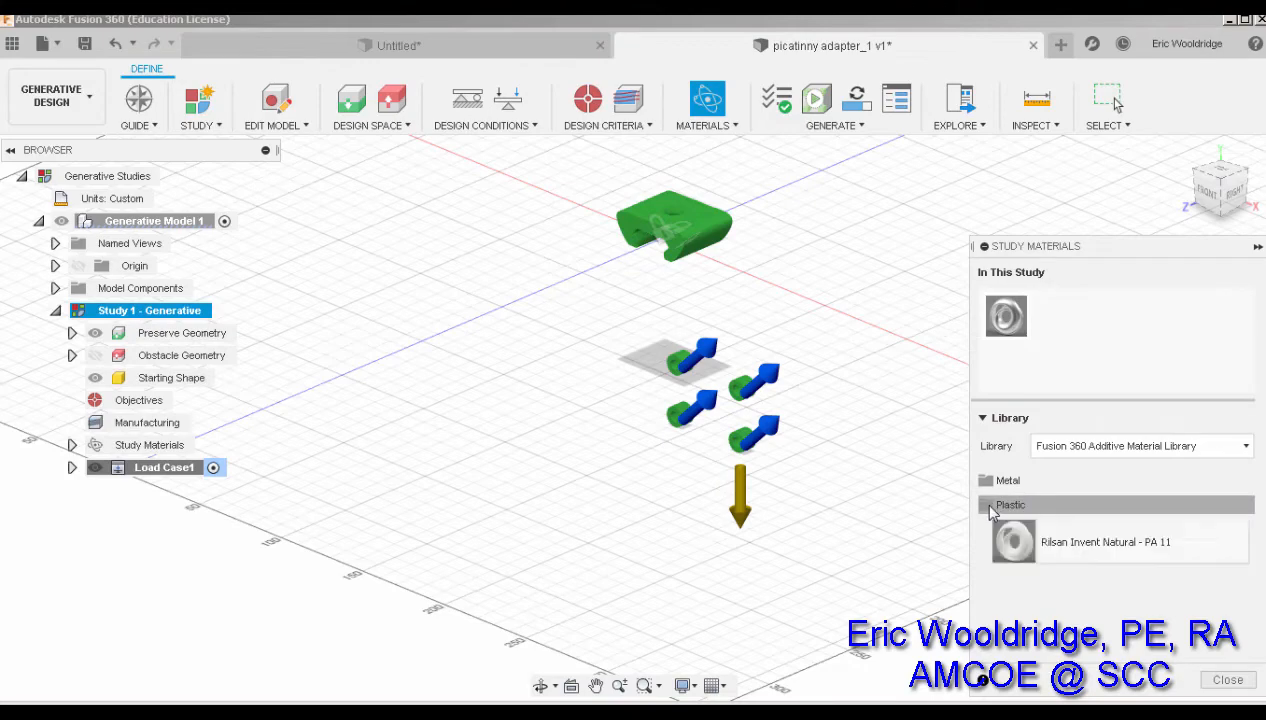
left_click(1089, 446)
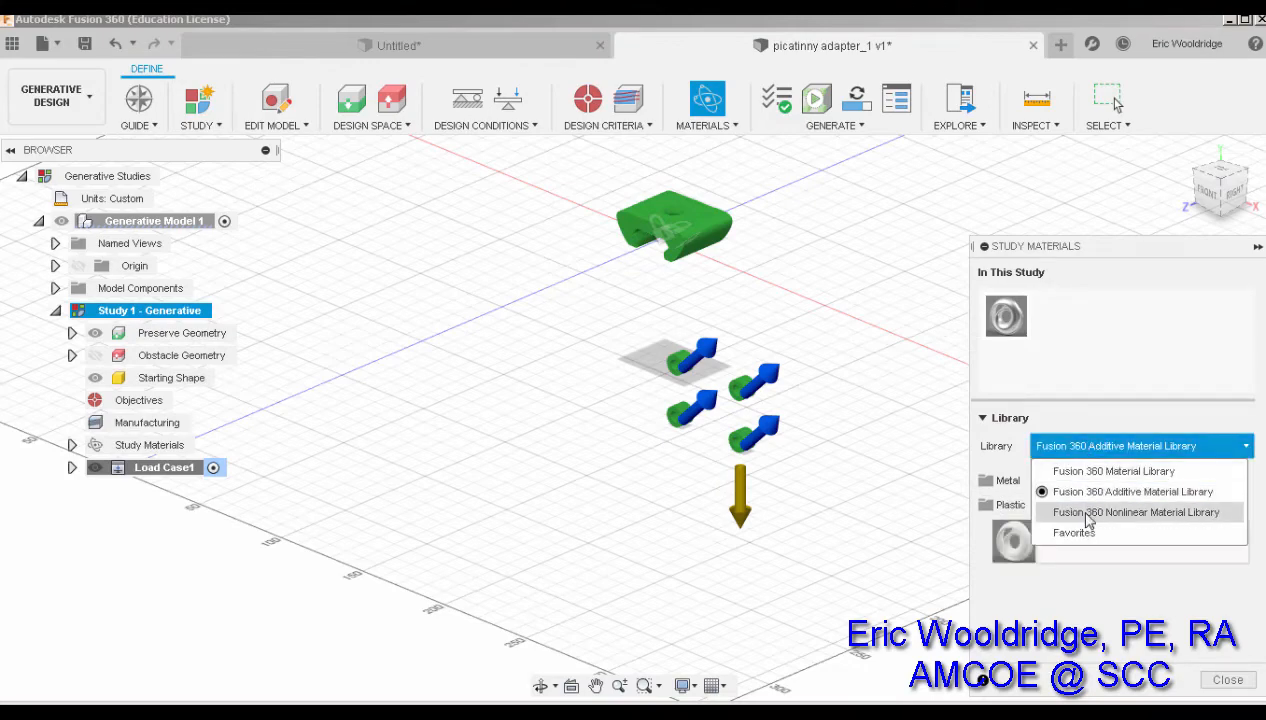
left_click(1065, 470)
Step: Add ABS Plastic from the library's Plastic category to the study's materials
scroll(1062, 510, "down", 2)
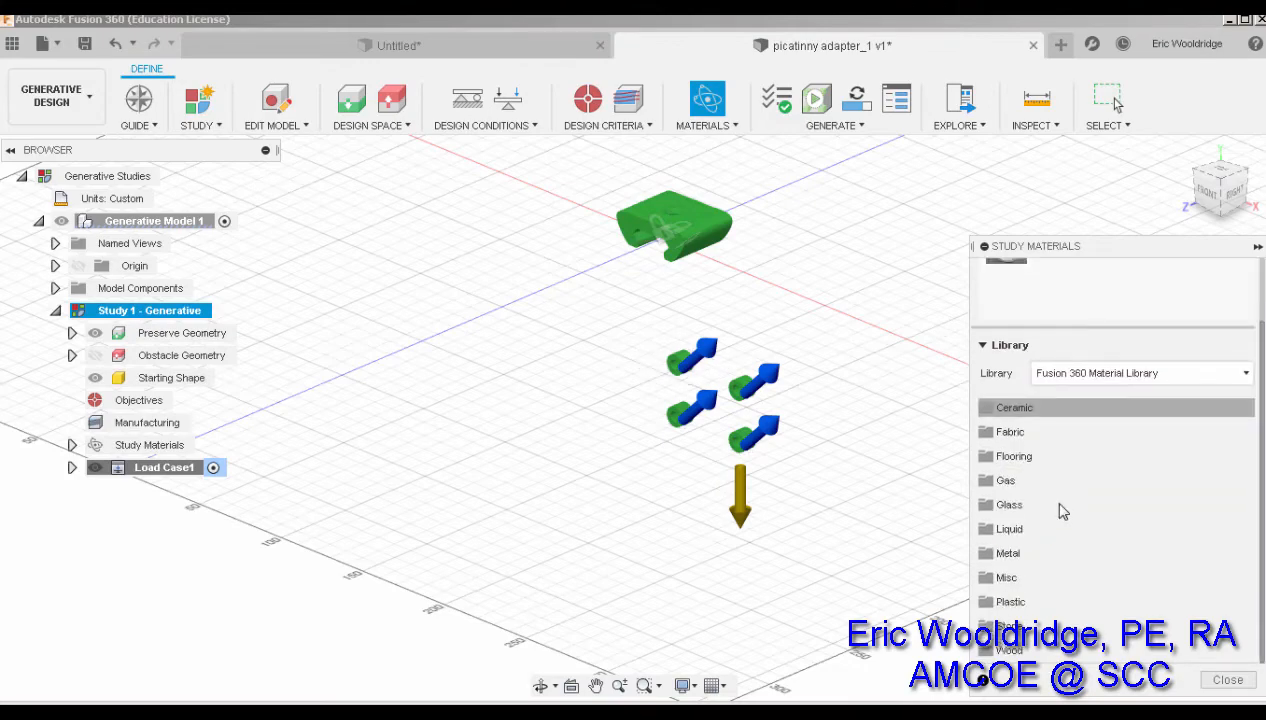
left_click(990, 604)
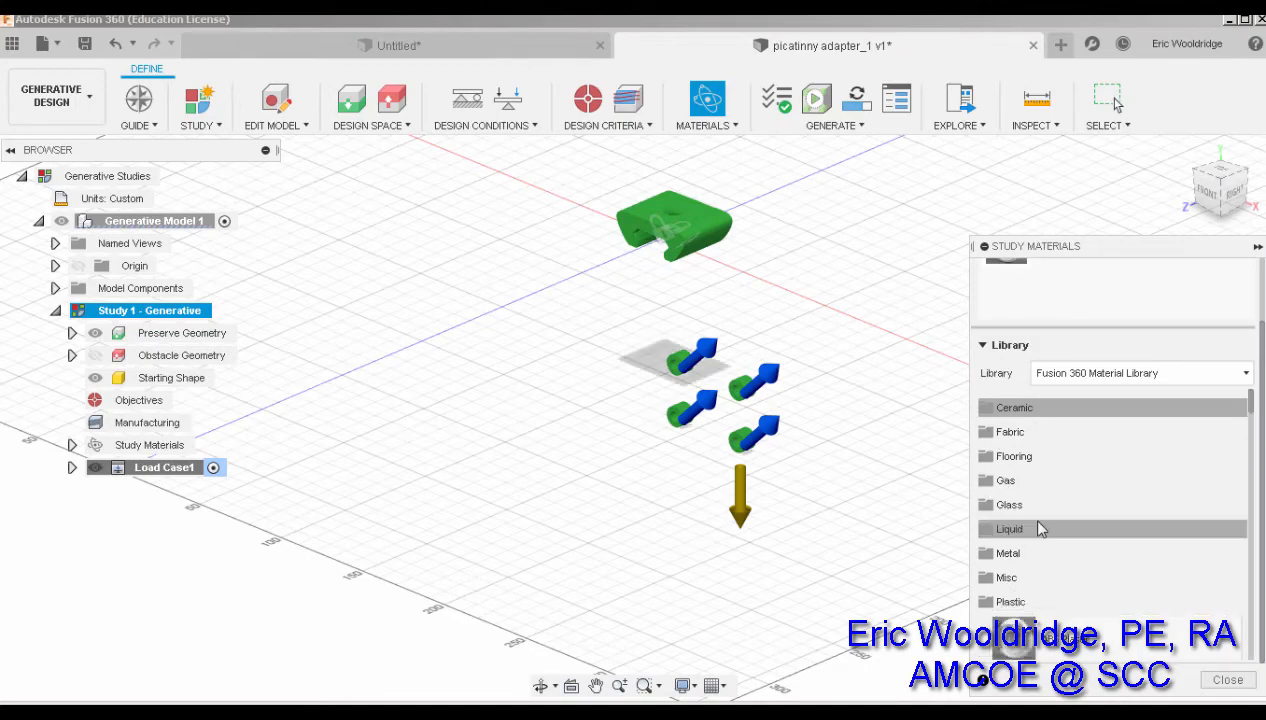
scroll(1040, 523, "down", 5)
scroll(1040, 515, "down", 2)
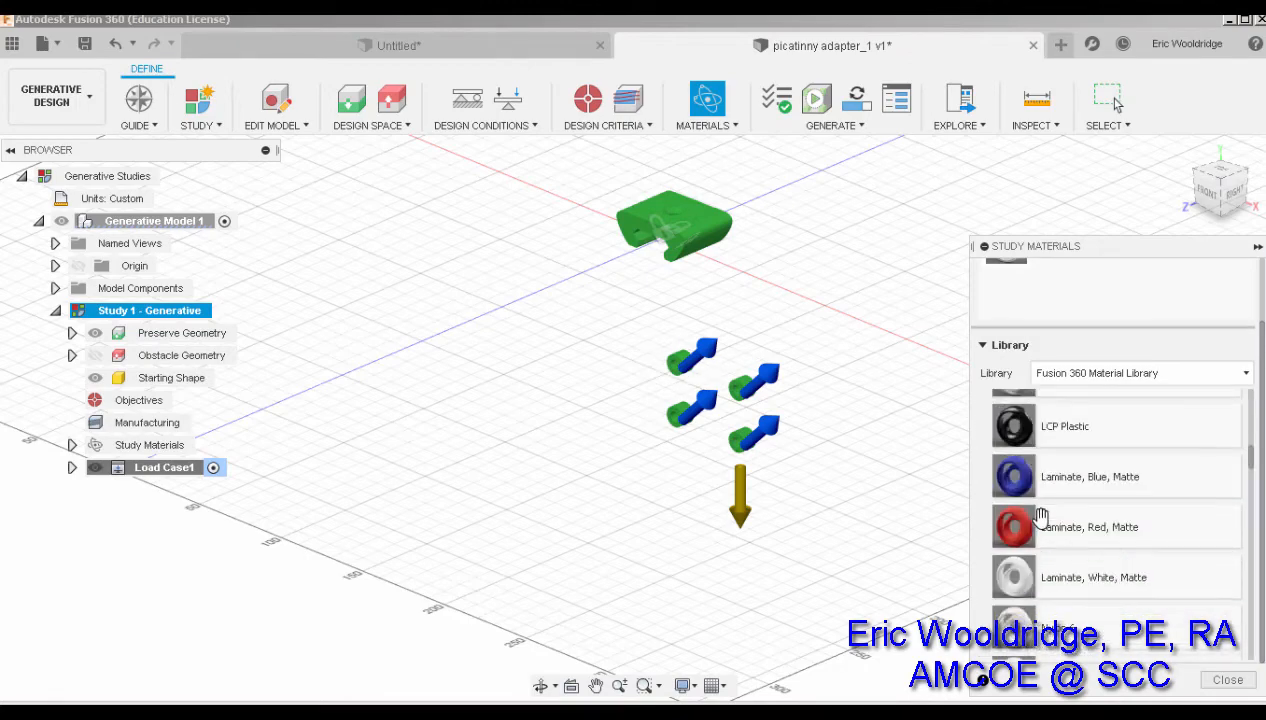
scroll(1040, 515, "up", 5)
scroll(1040, 515, "down", 1)
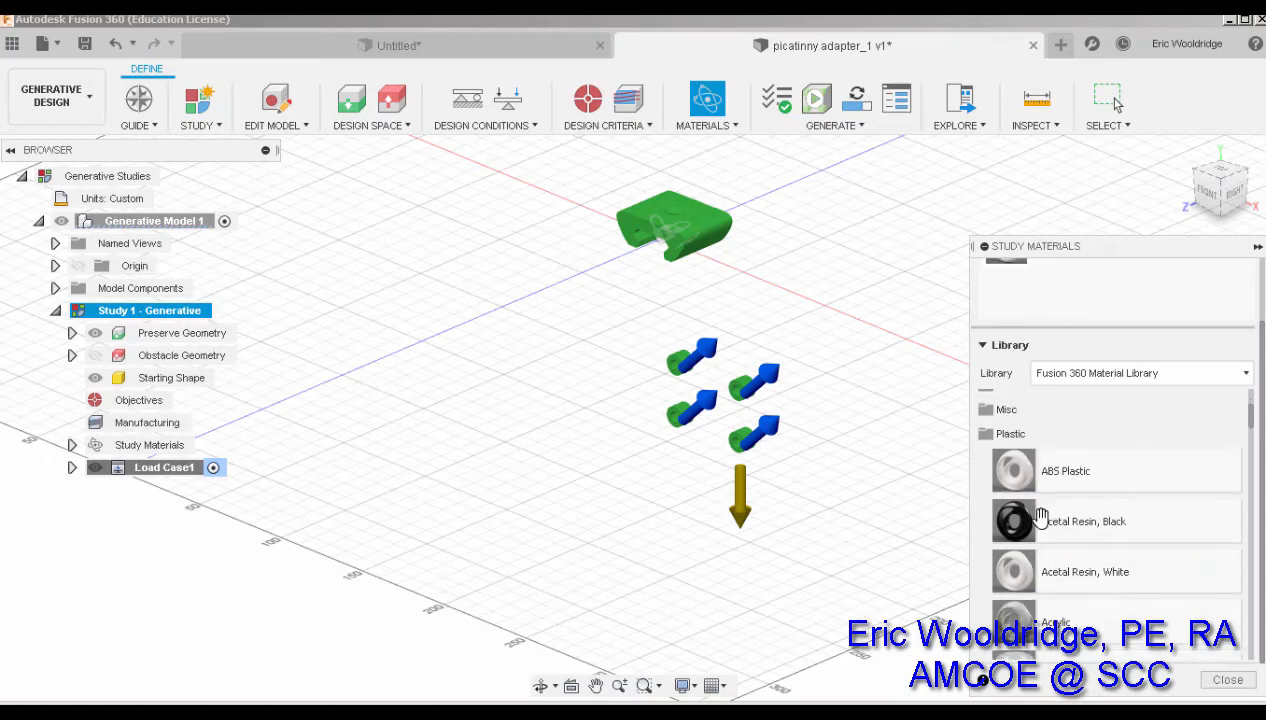
left_click_drag(1010, 470, 1102, 311)
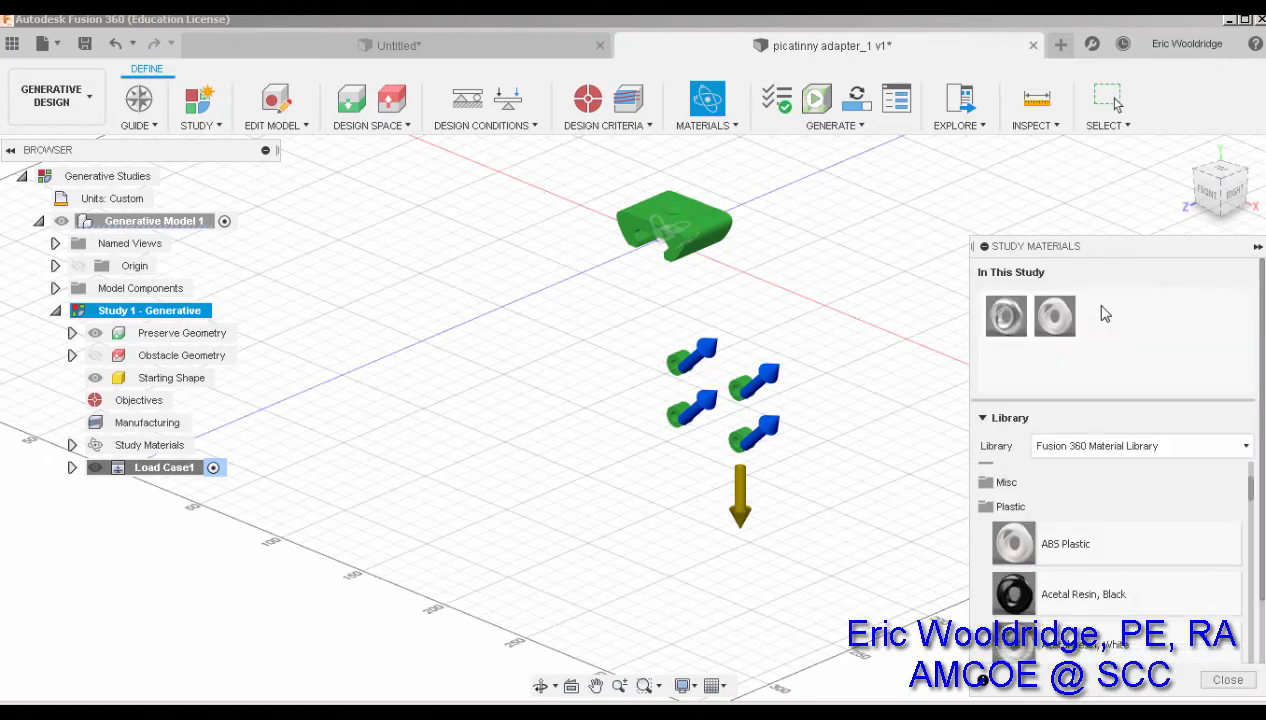
Step: Delete the first material from the study's materials, leaving only ABS Plastic, and close the study materials
right_click(1008, 322)
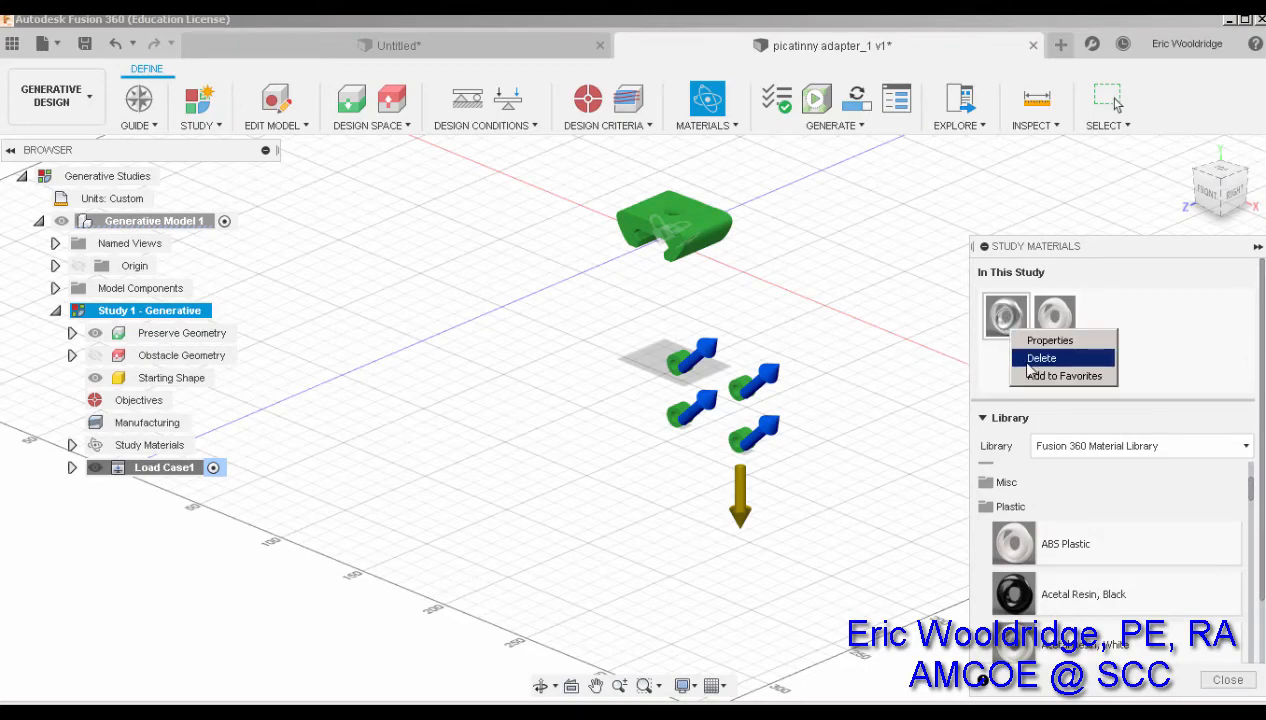
left_click(1028, 358)
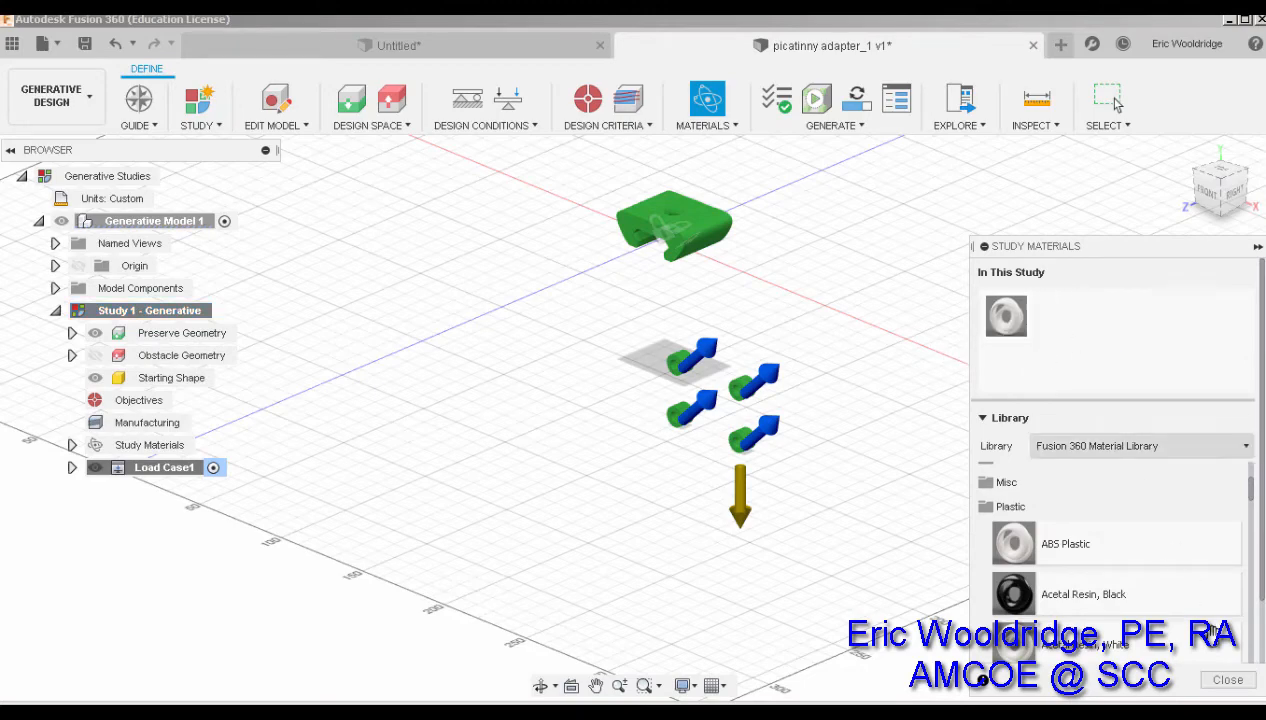
left_click(1228, 679)
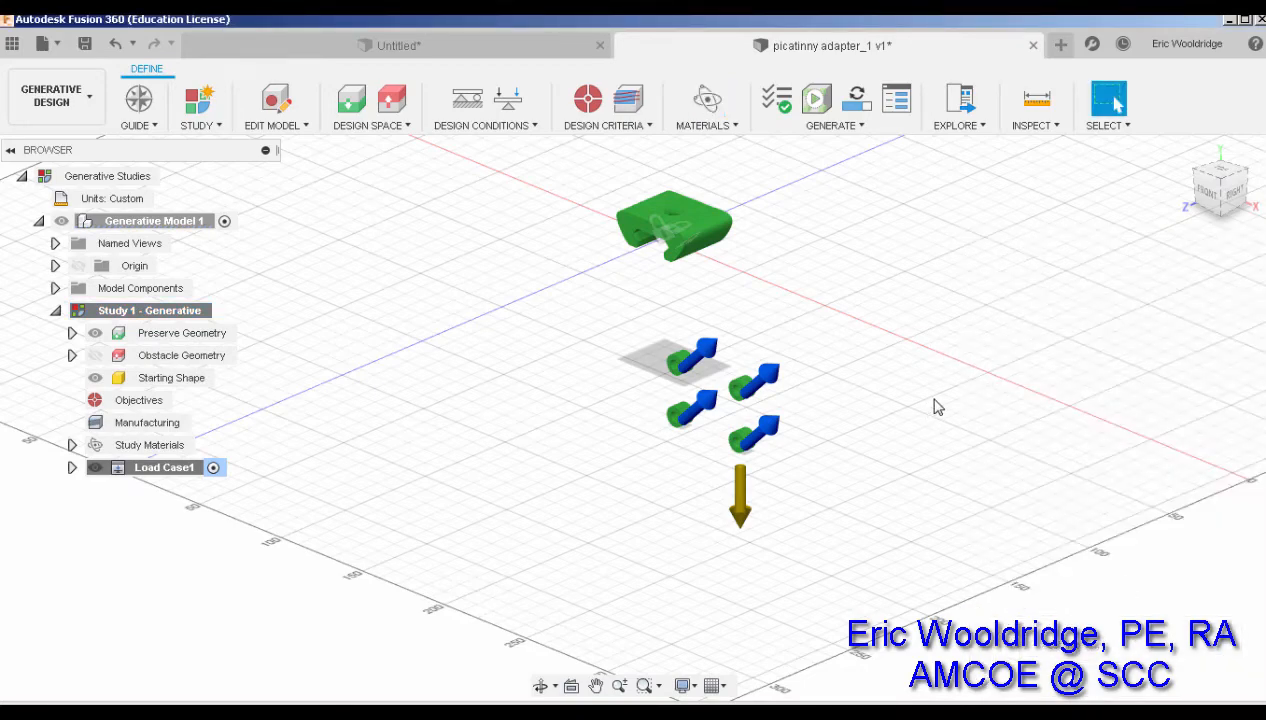
Step: Edit the force load in Load Case1 and set its Z component to 25 N
mouse_move(892, 397)
middle_mouse_down("shift")
mouse_move(906, 393)
mouse_move(900, 406)
middle_mouse_up("shift")
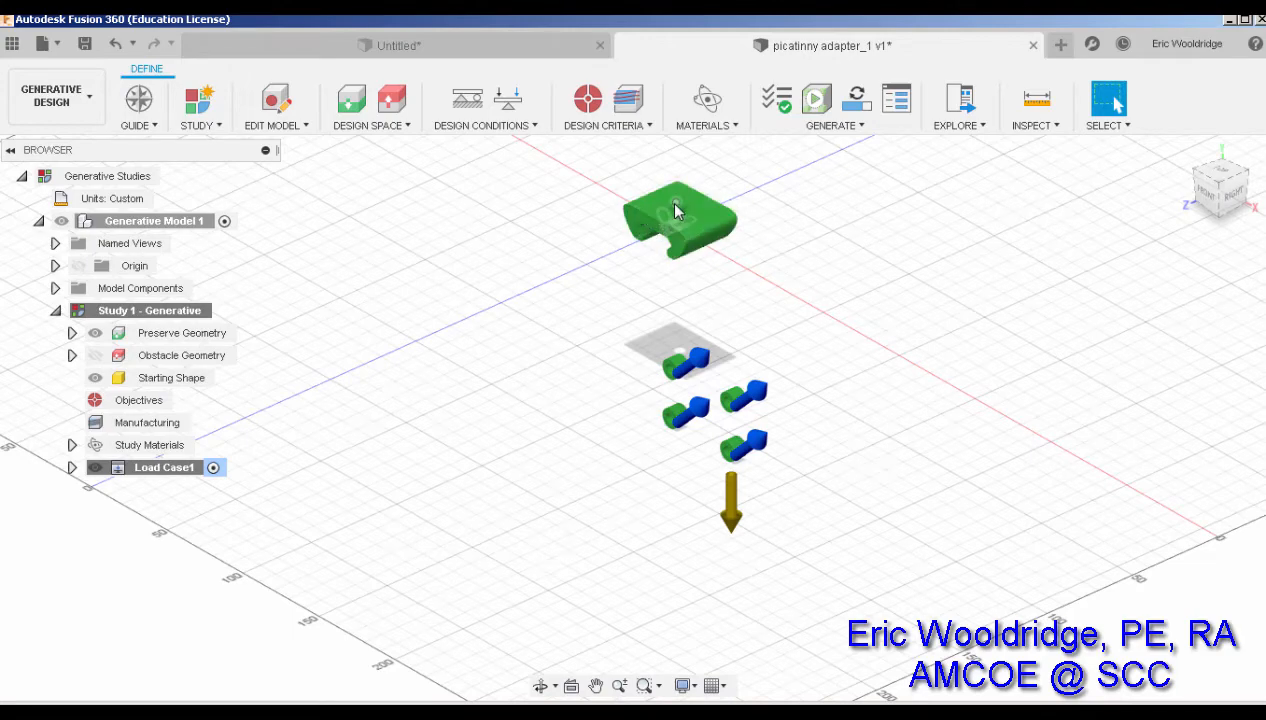
middle_click_drag(849, 390, 913, 360, "shift")
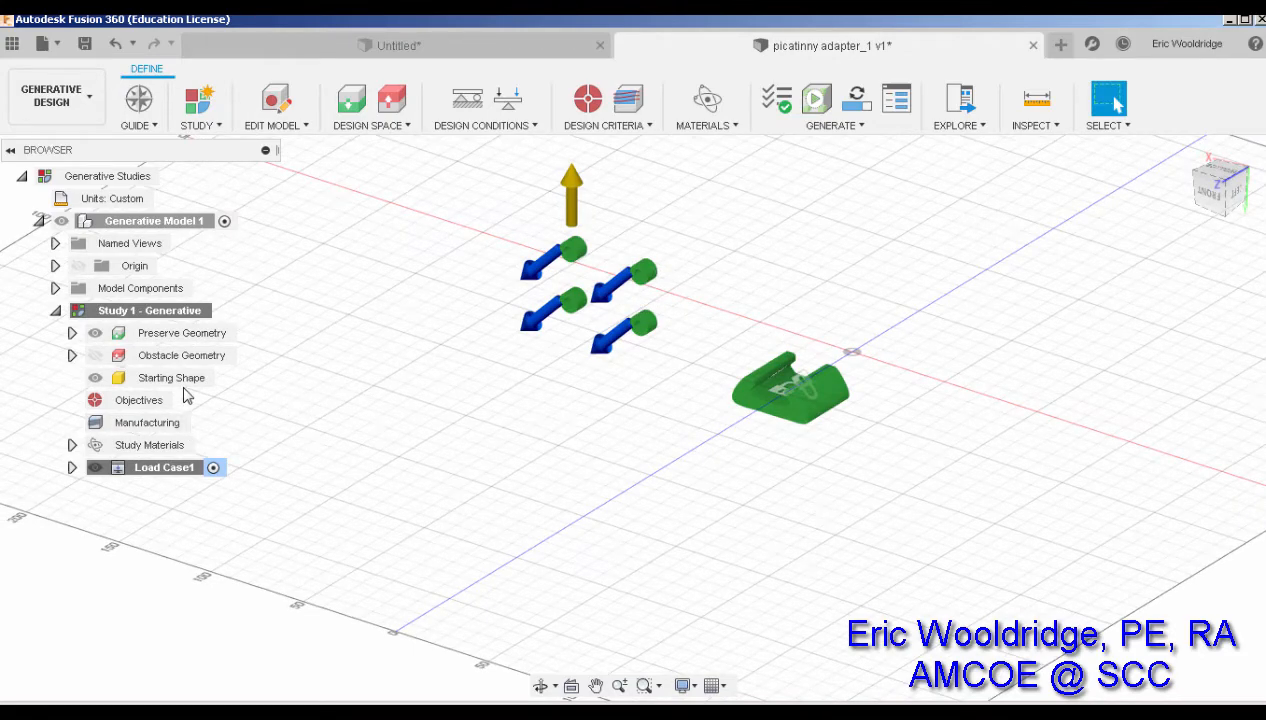
left_click(72, 467)
left_click(89, 490)
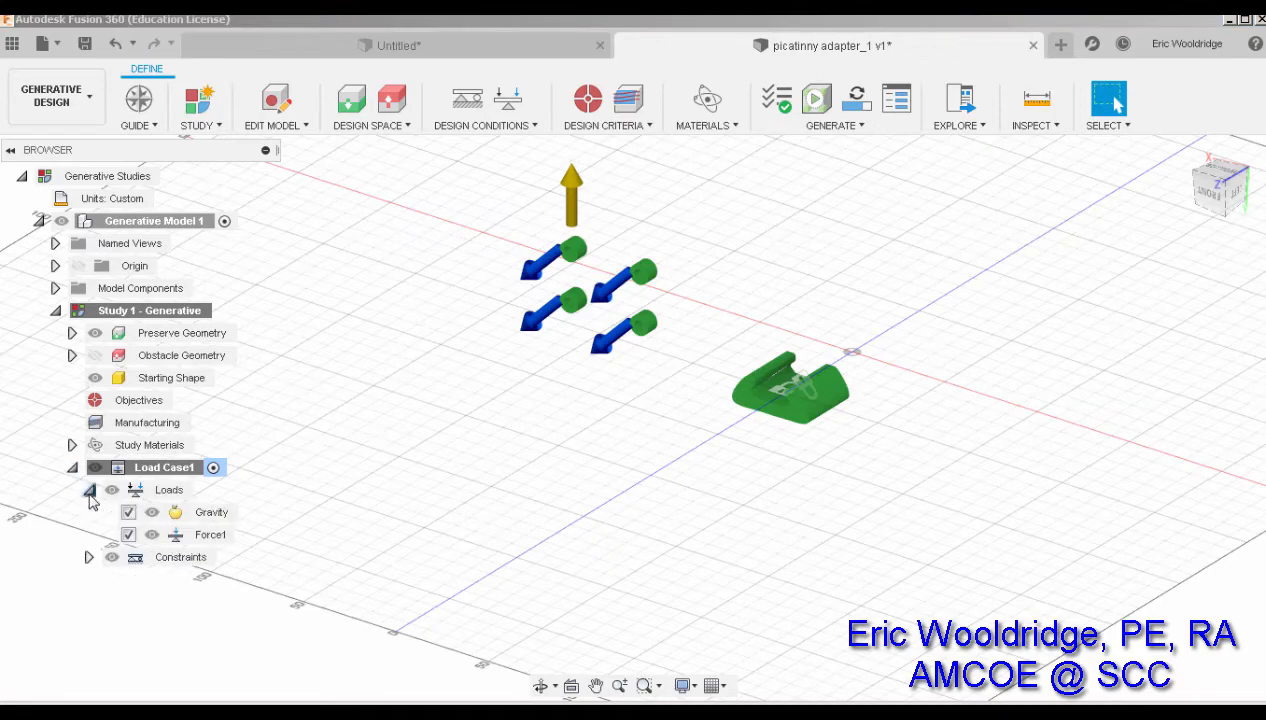
double_click(246, 535)
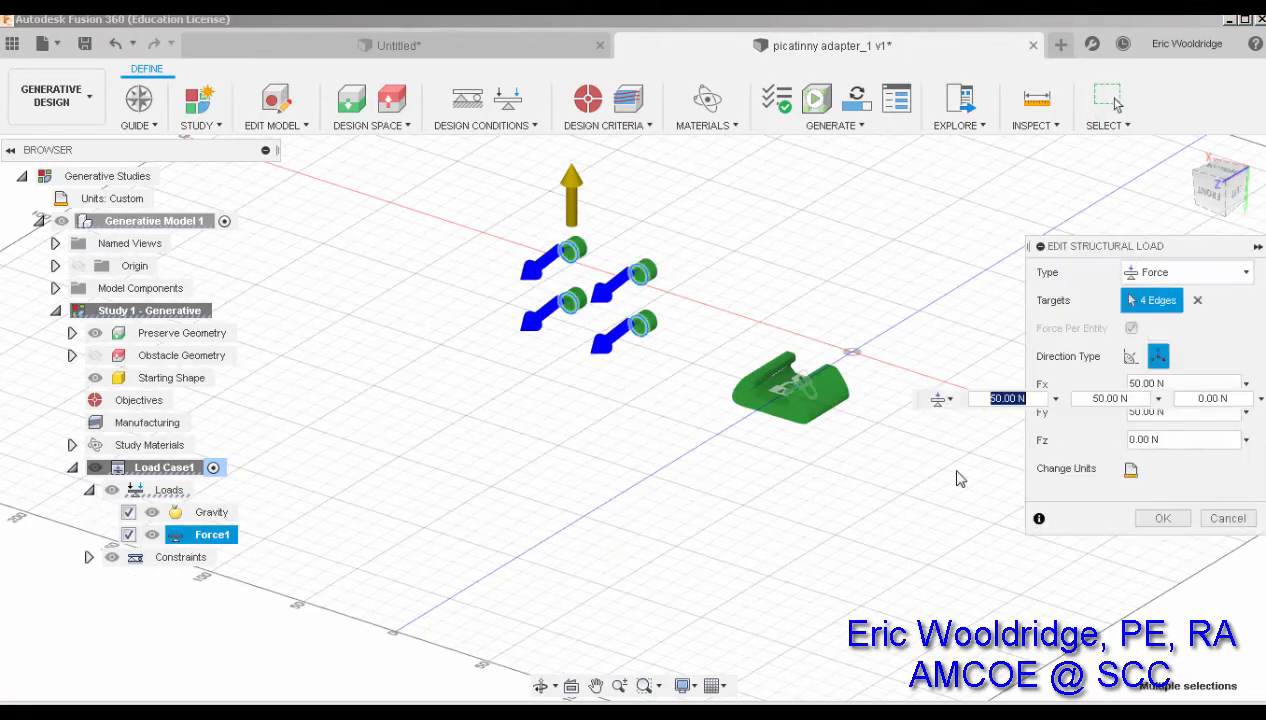
left_click(1181, 438)
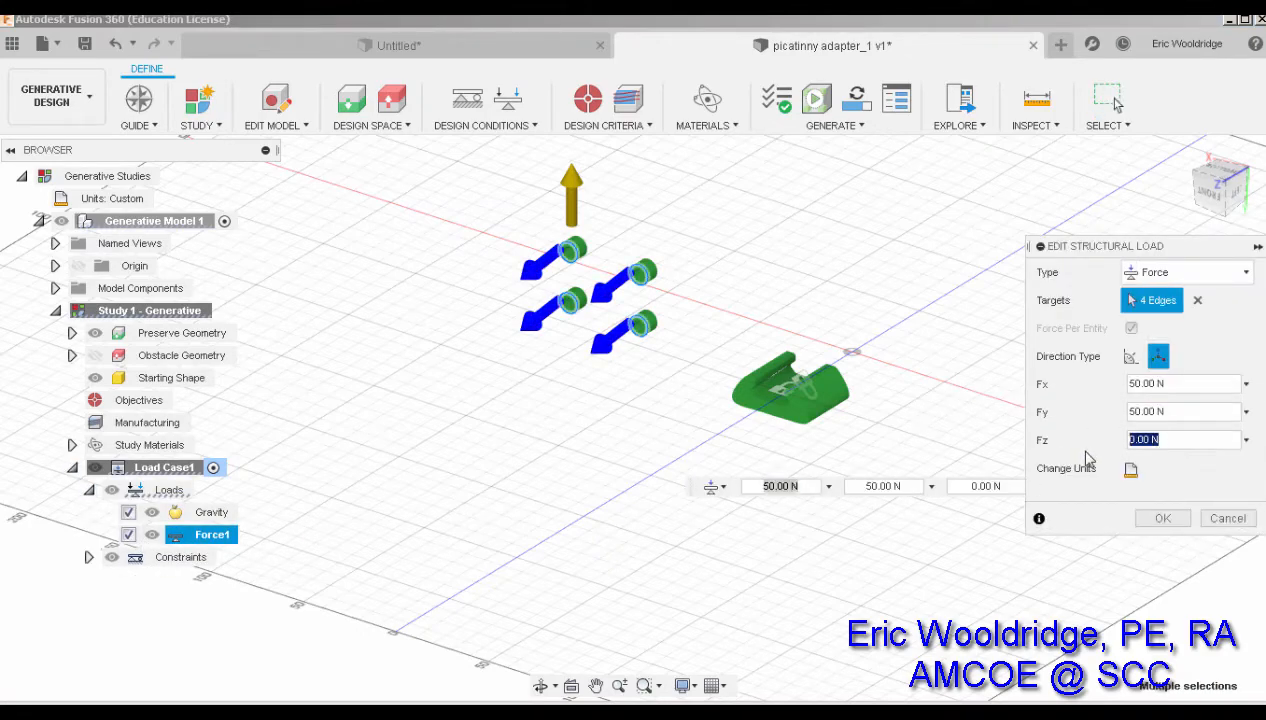
type("25")
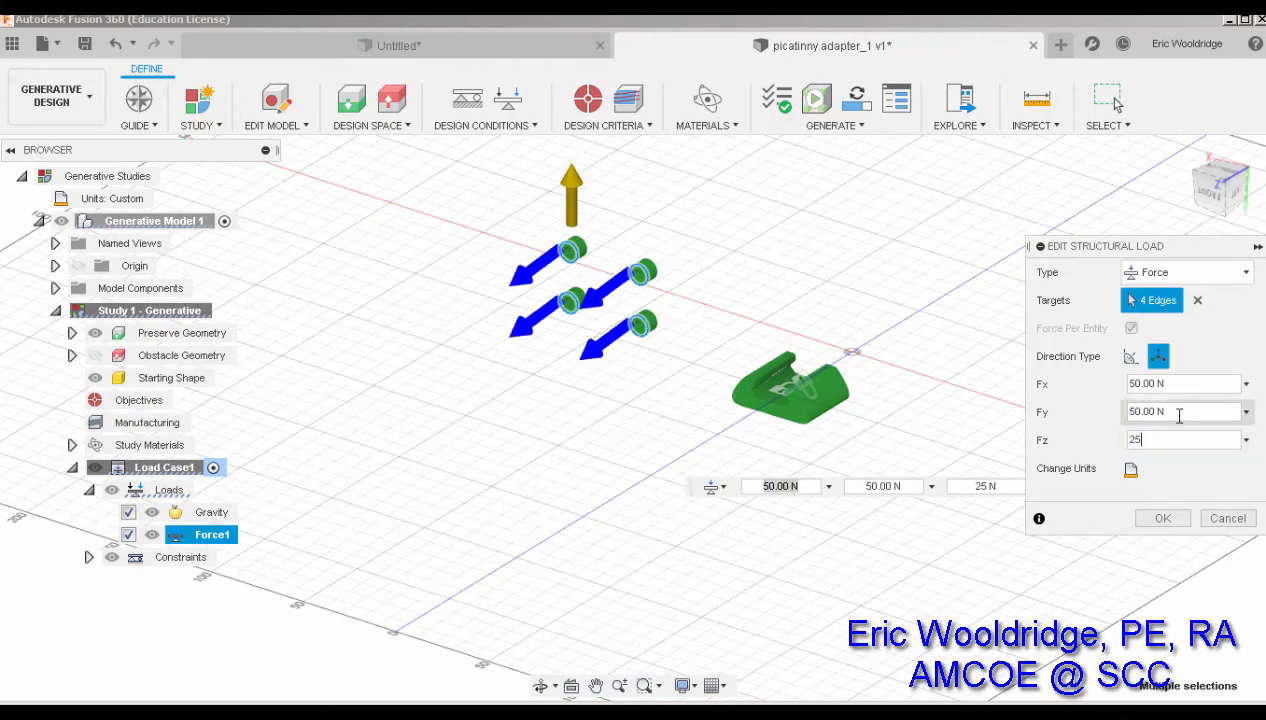
left_click(1162, 518)
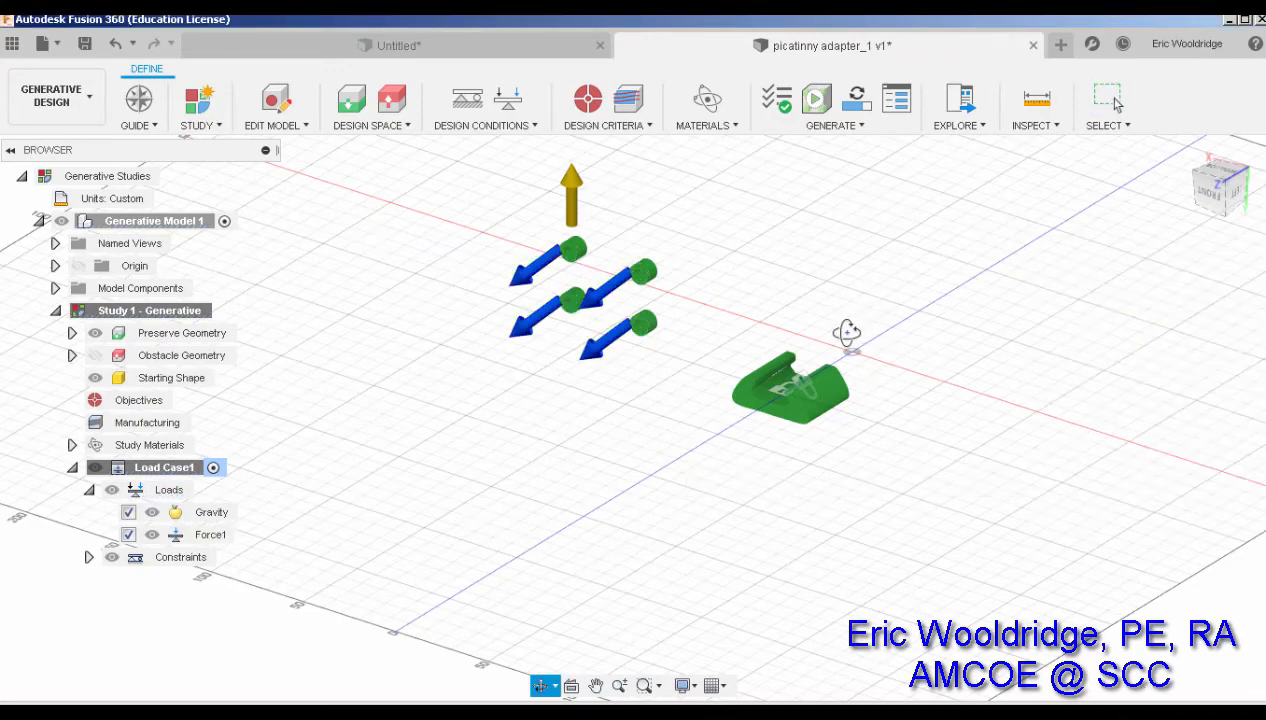
Step: Run the generative Previewer and examine the previewed shape around the rail clamp and bosses from several angles
middle_click_drag(842, 336, 1036, 311, "shift")
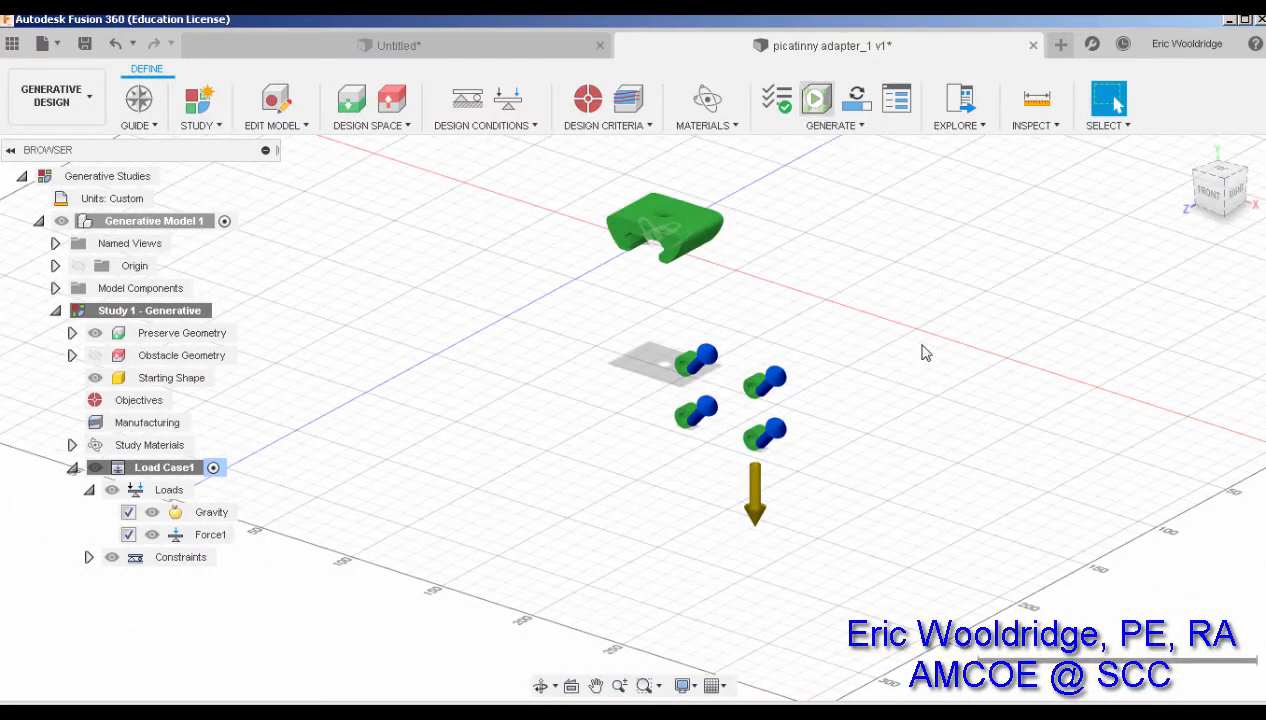
middle_click_drag(924, 292, 551, 280, "shift")
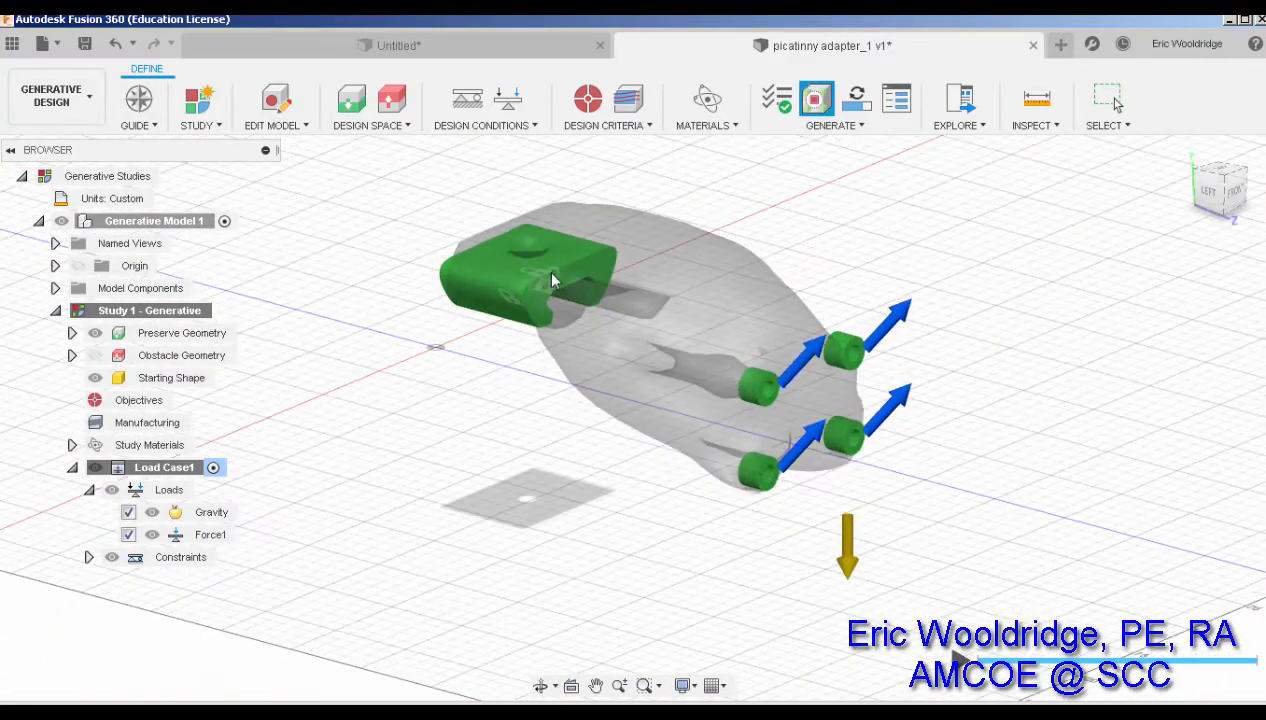
scroll(551, 280, "up", 2)
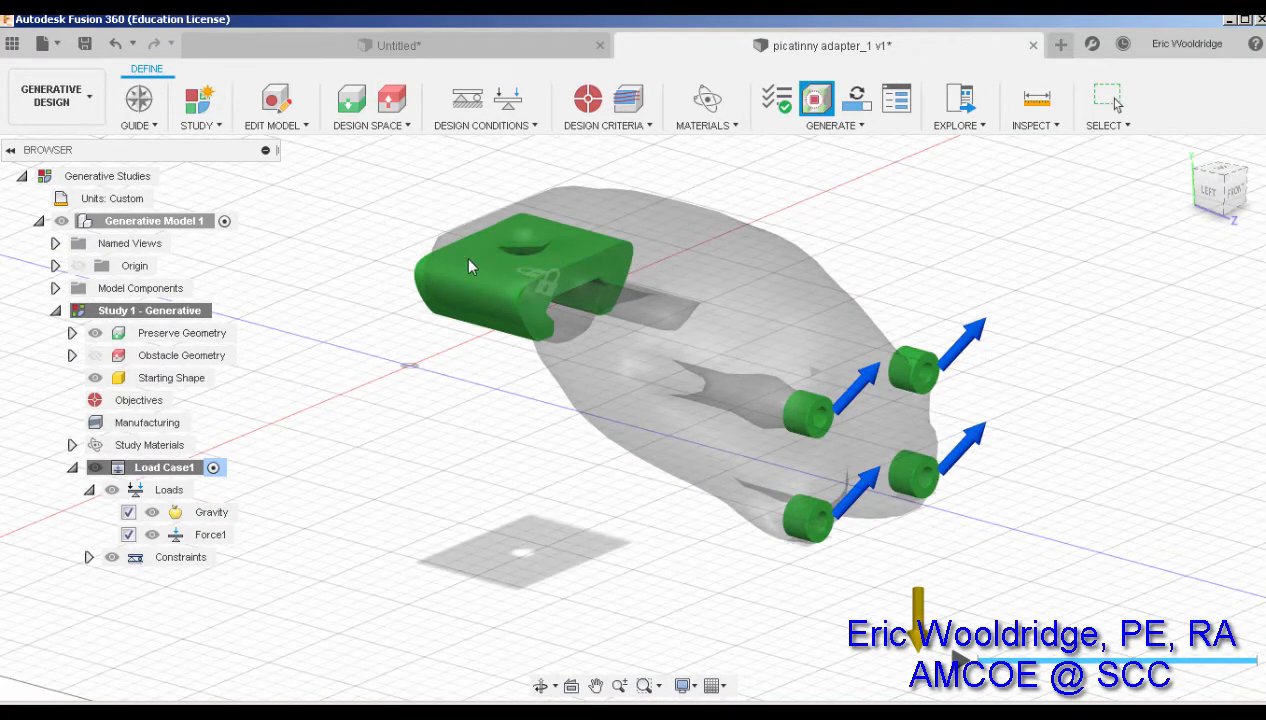
middle_click_drag(458, 285, 562, 277, "shift")
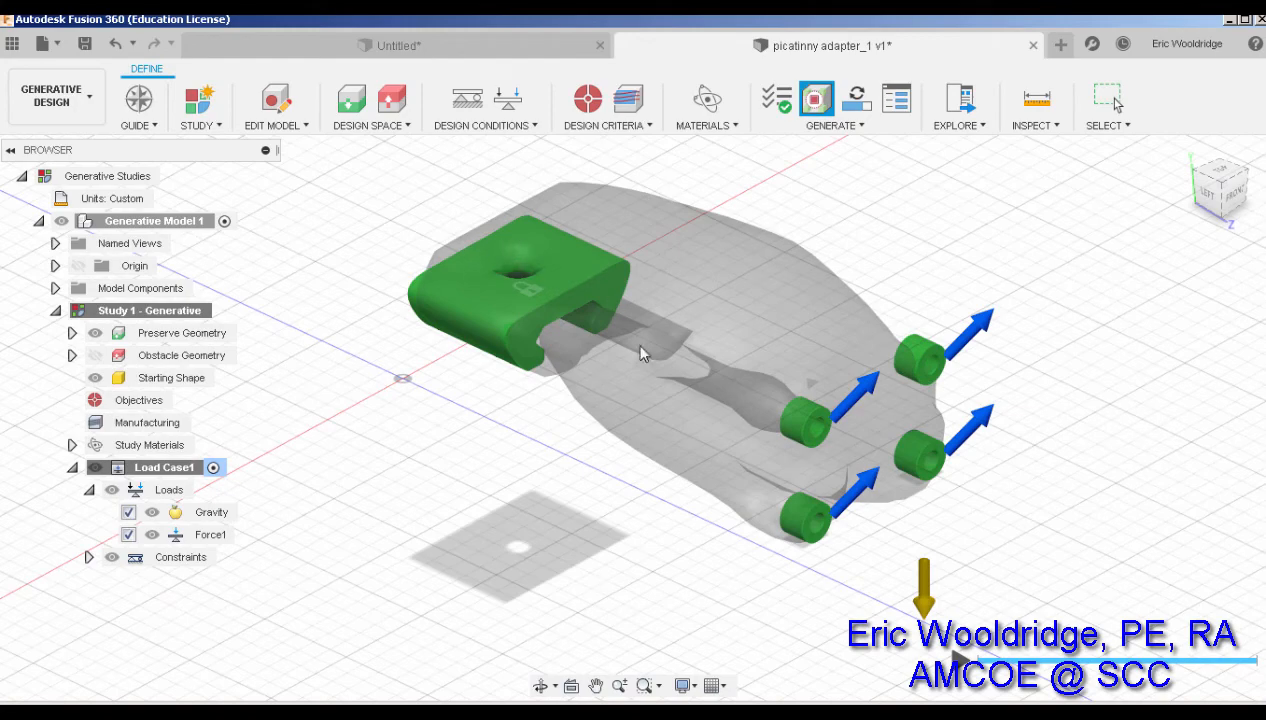
middle_click_drag(640, 352, 903, 352, "shift")
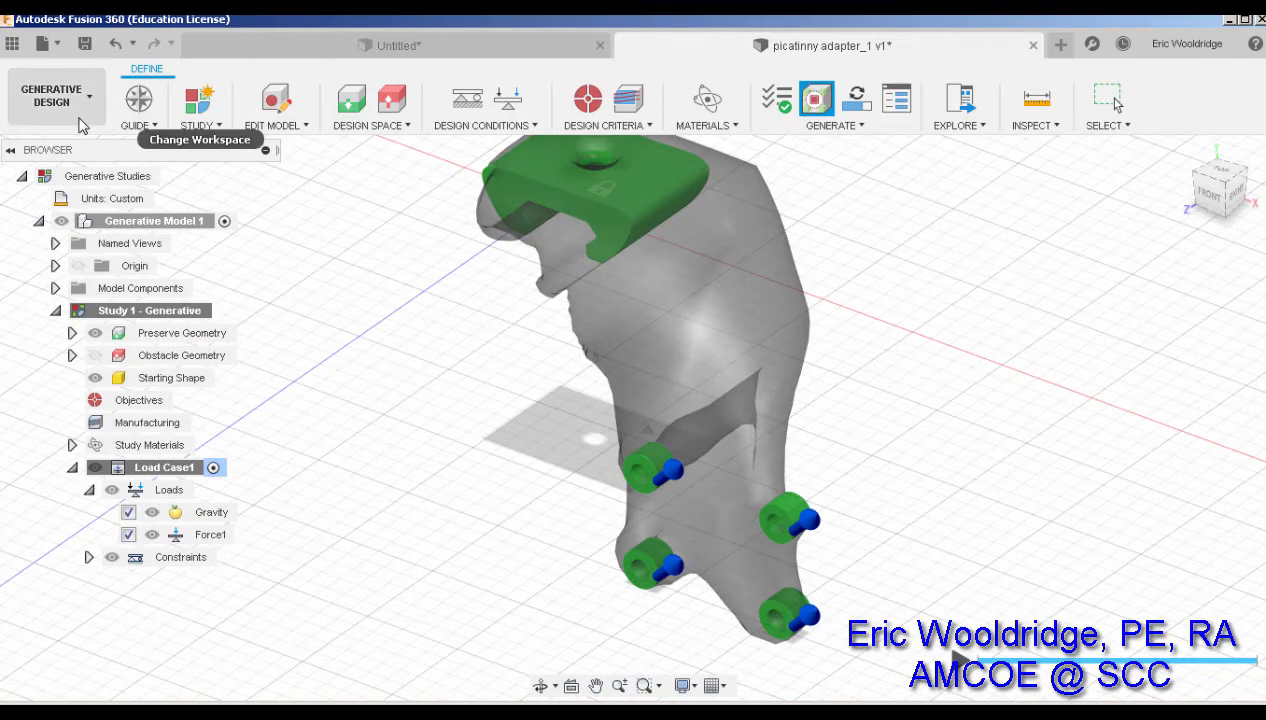
Step: Stop the Previewer, open the generative model for editing and hide Body8 through Body12
left_click(272, 120)
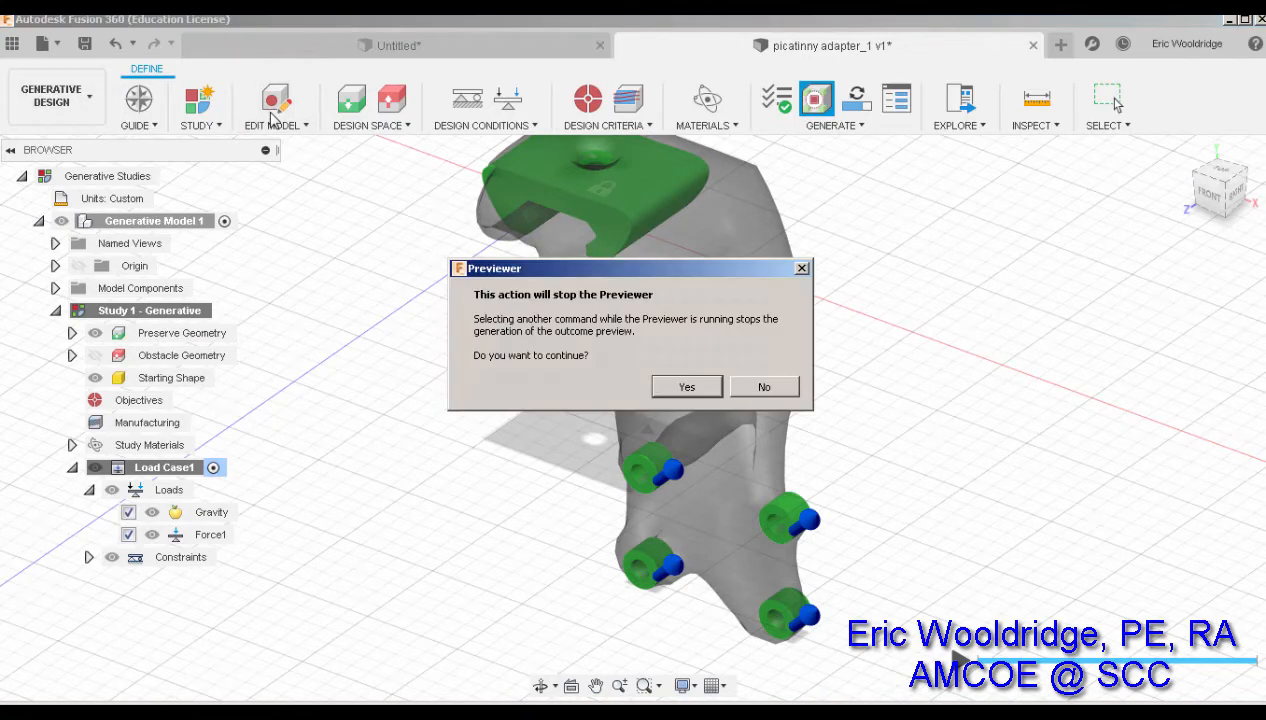
left_click(695, 387)
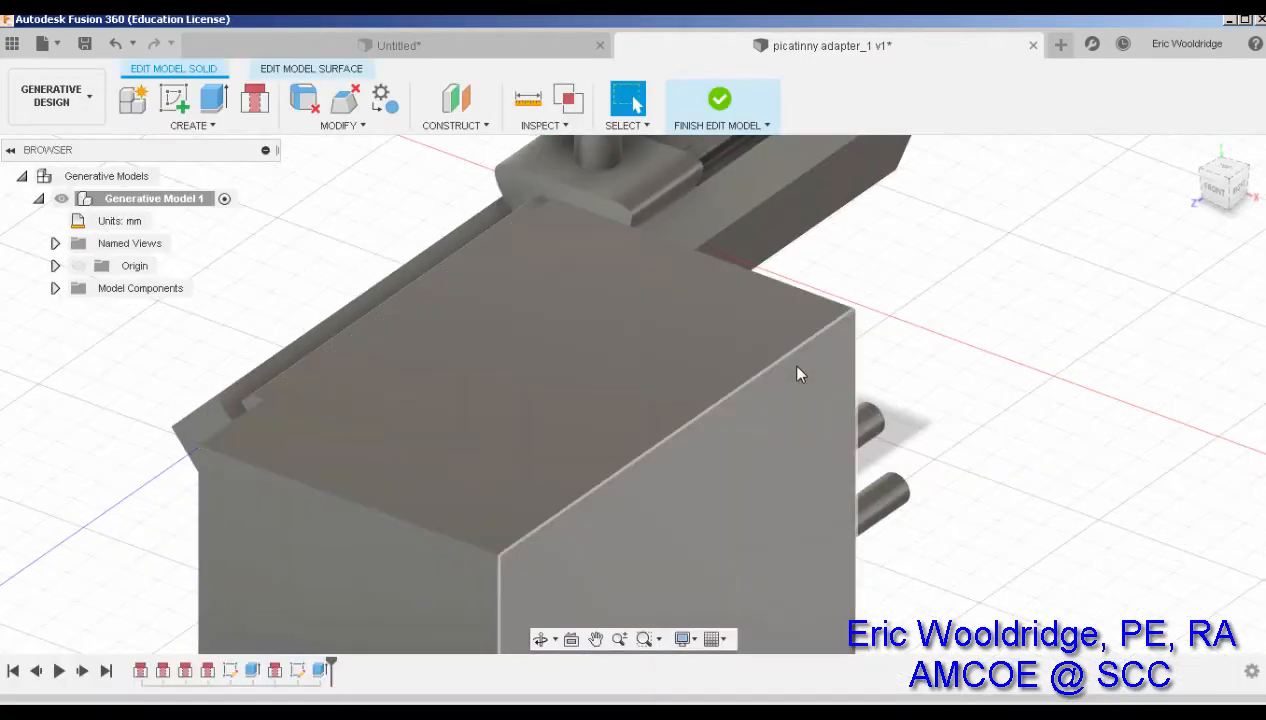
left_click(55, 288)
left_click(71, 311)
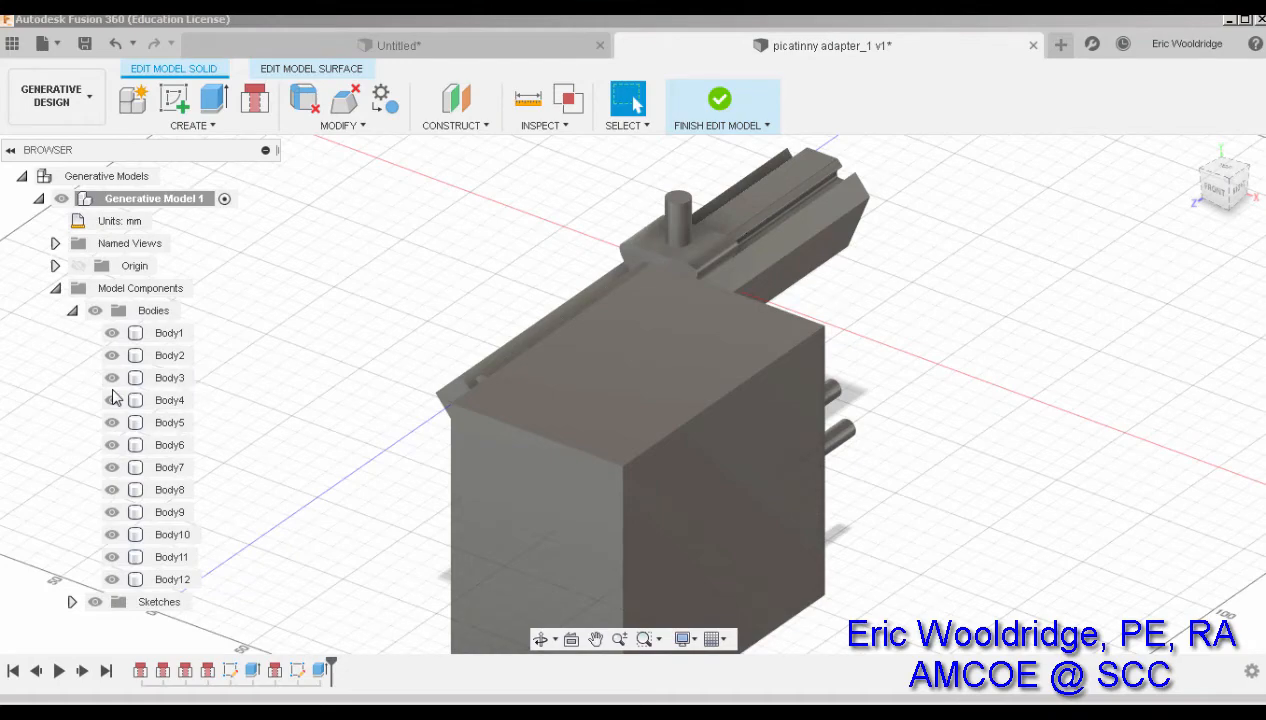
left_click(112, 579)
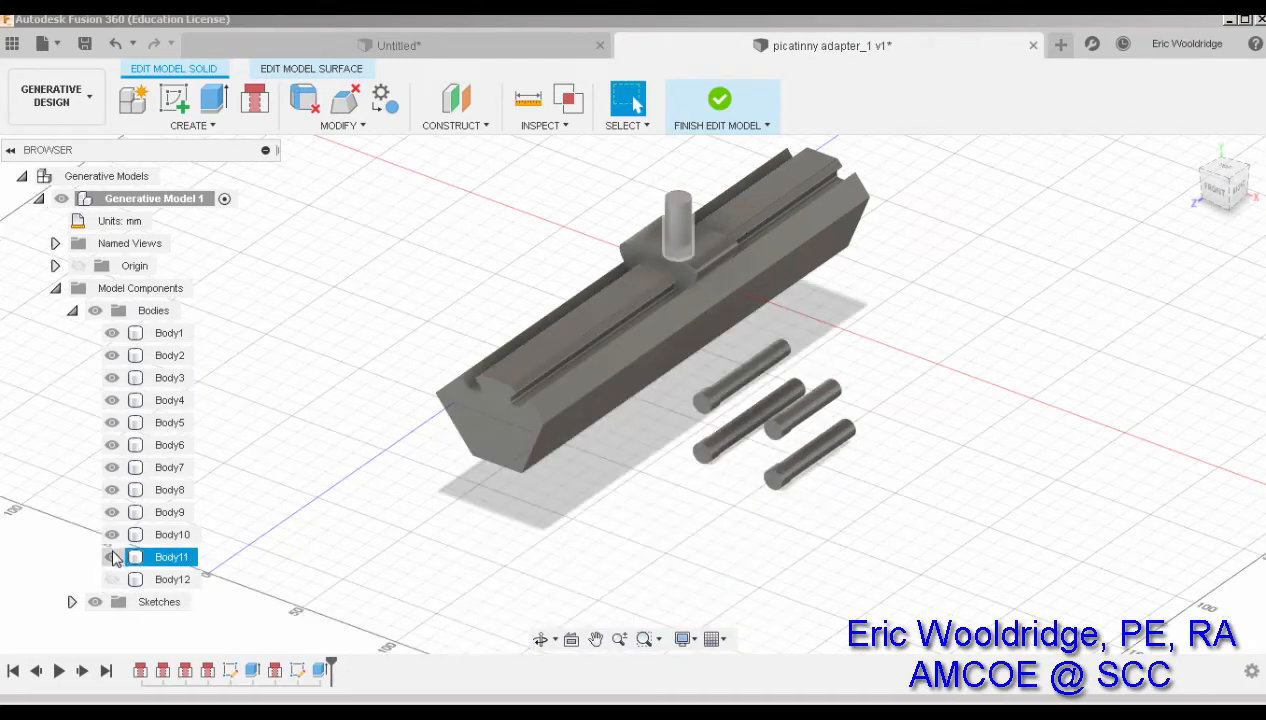
left_click(112, 557)
left_click(112, 534)
left_click(112, 512)
left_click(112, 489)
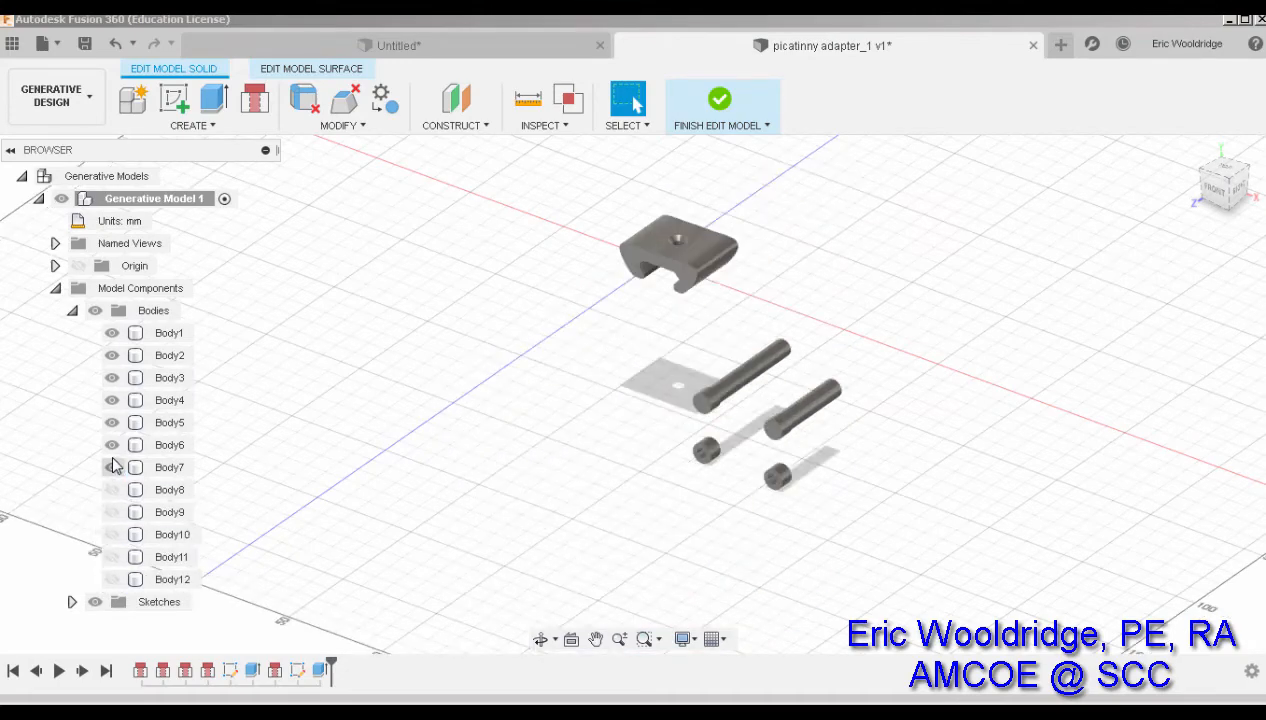
Step: Create a sketch on the rail clamp's front end face to capture its profile, and finish the sketch
scroll(818, 255, "up", 5)
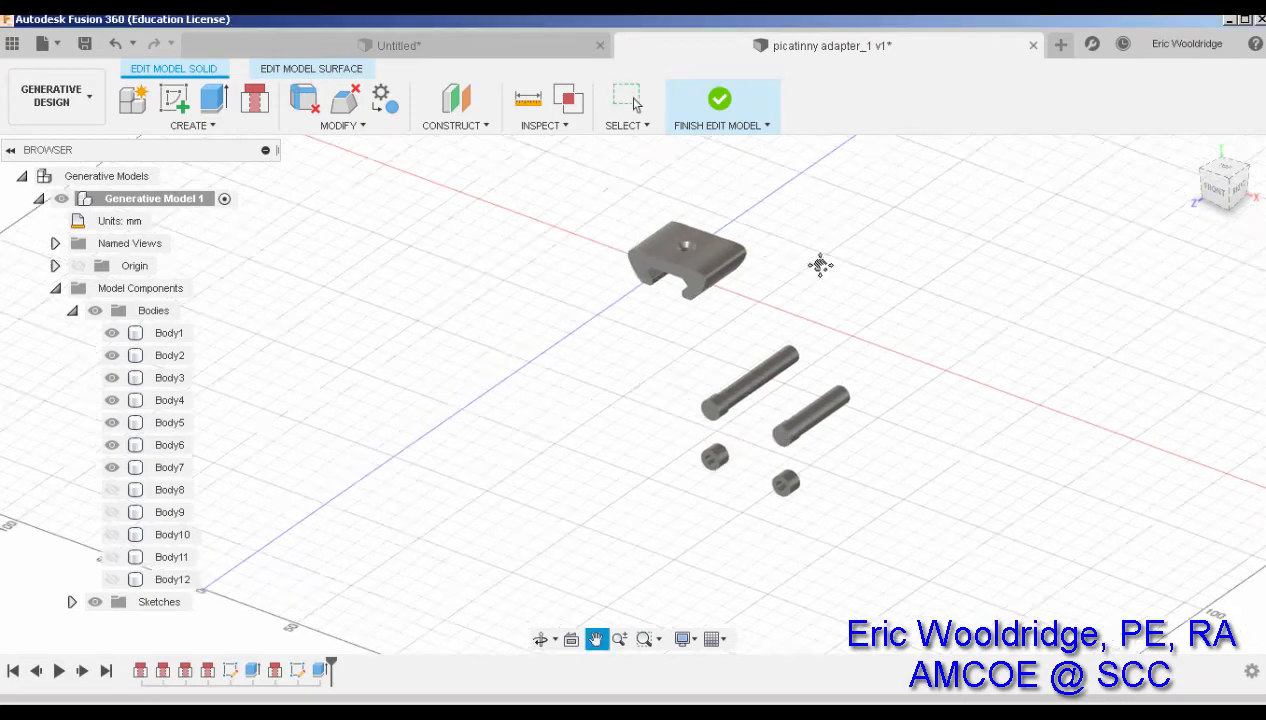
left_click(695, 327)
middle_click_drag(695, 327, 700, 340, "shift")
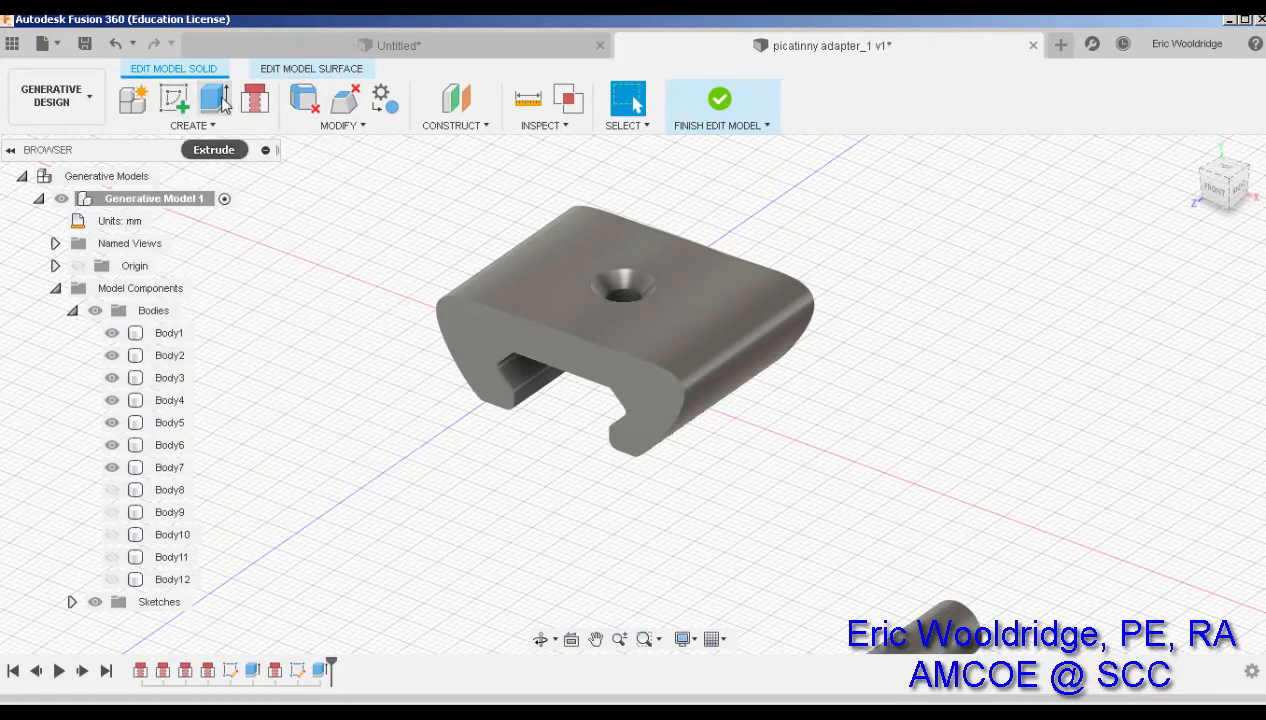
left_click(173, 98)
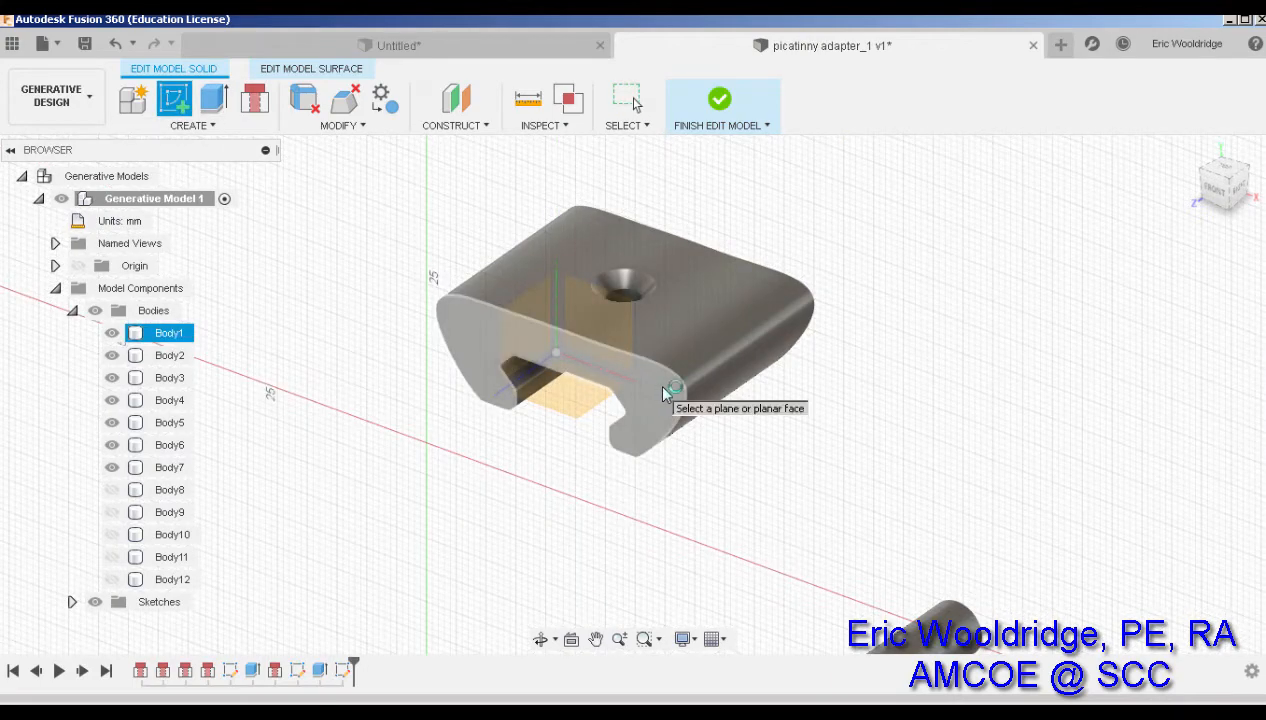
left_click(667, 393)
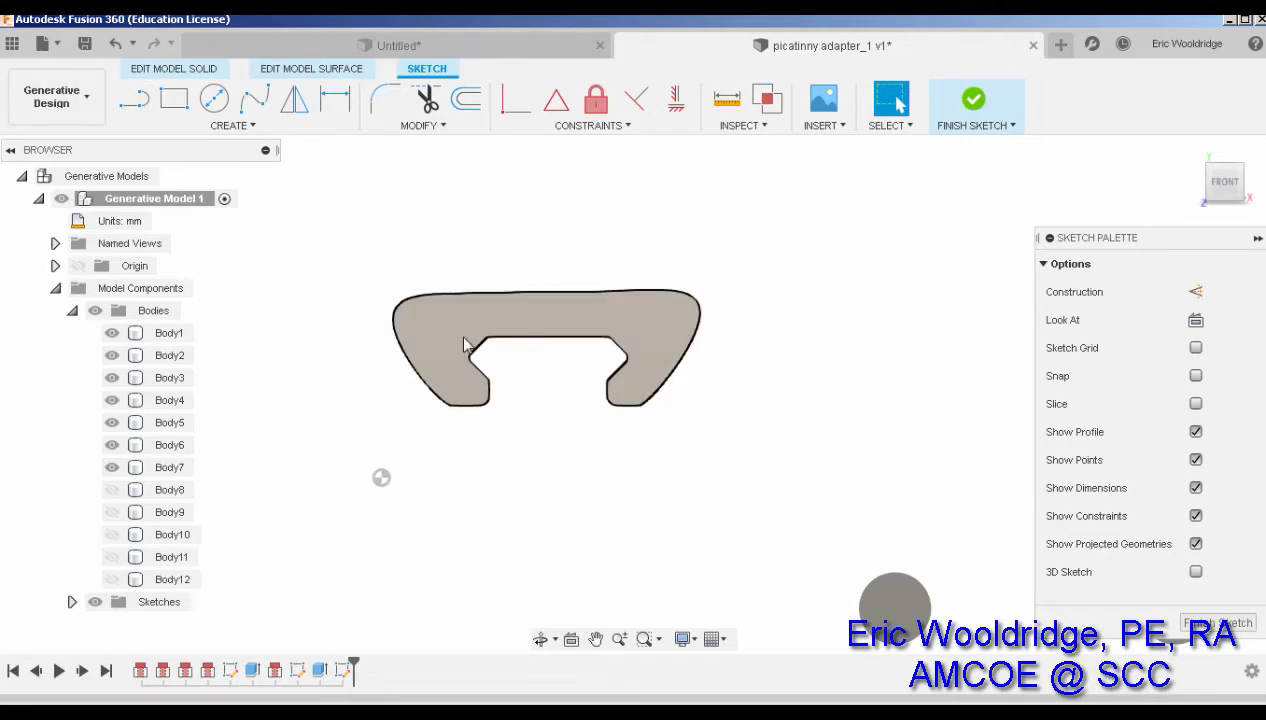
left_click(973, 100)
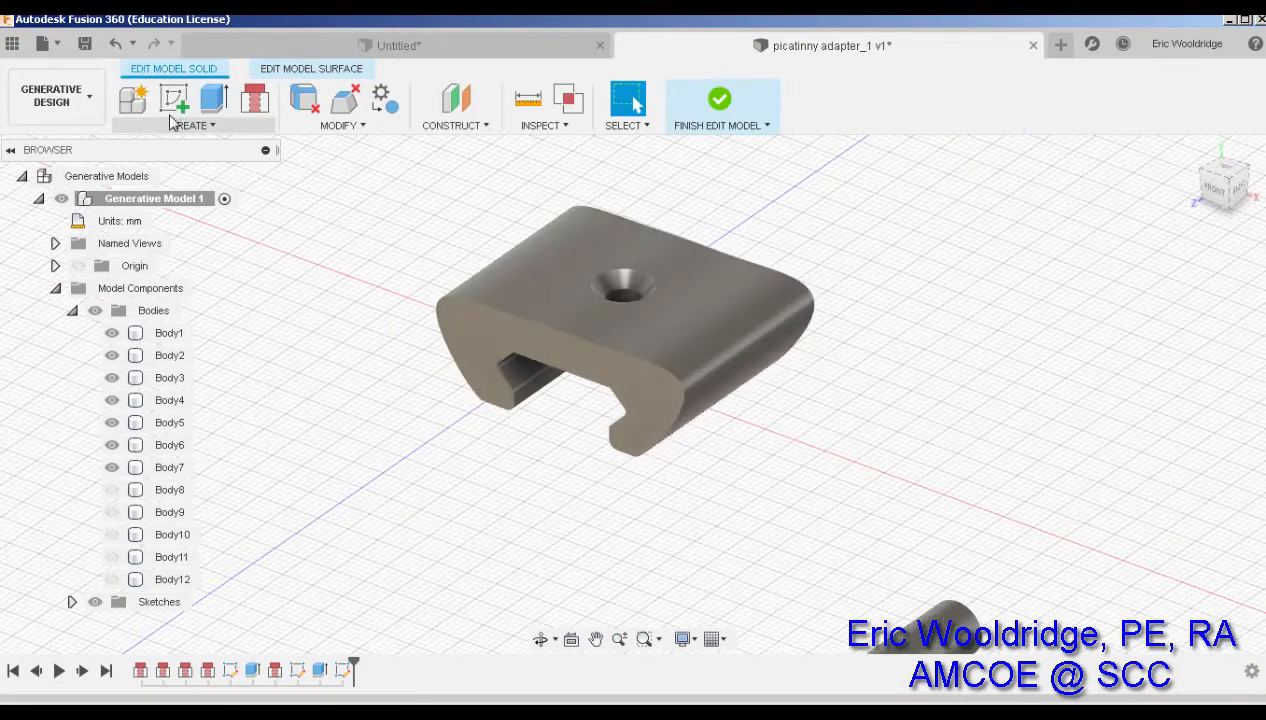
Step: Extrude the rail clamp's front profile outward about 52.8 mm as a new body
left_click(214, 98)
left_click(474, 370)
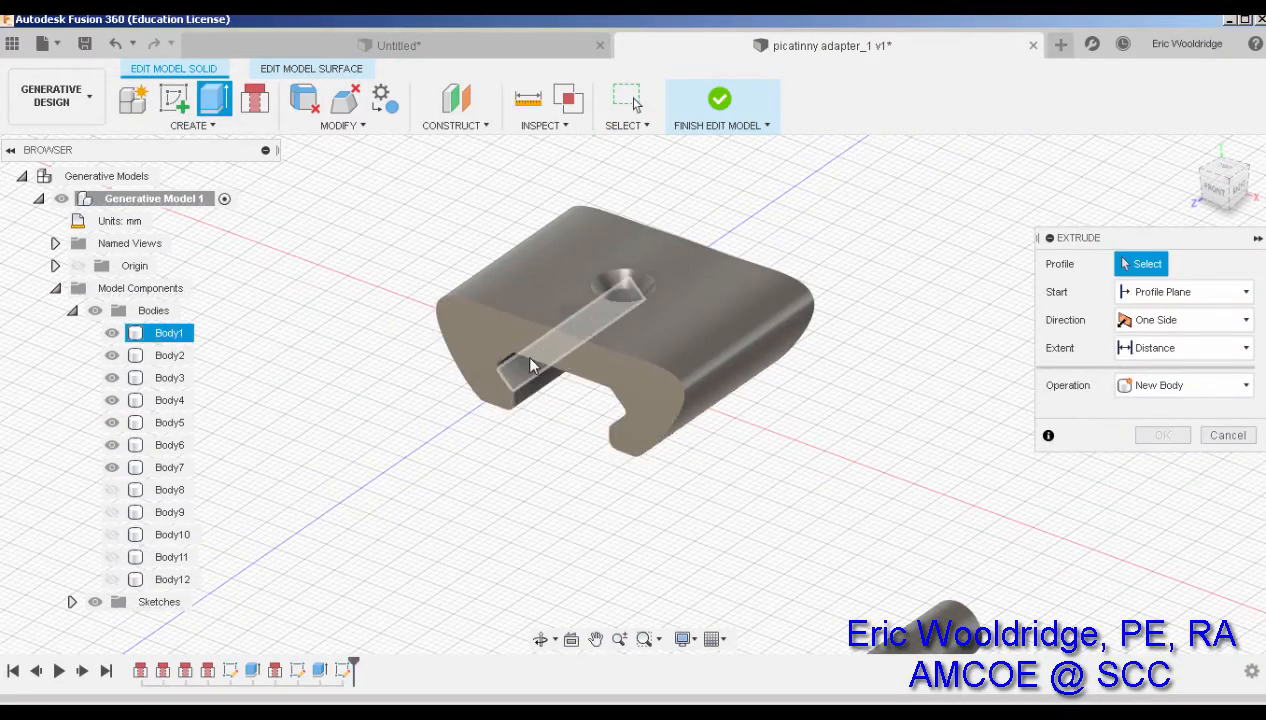
left_click(548, 374)
left_click_drag(554, 378, 289, 497)
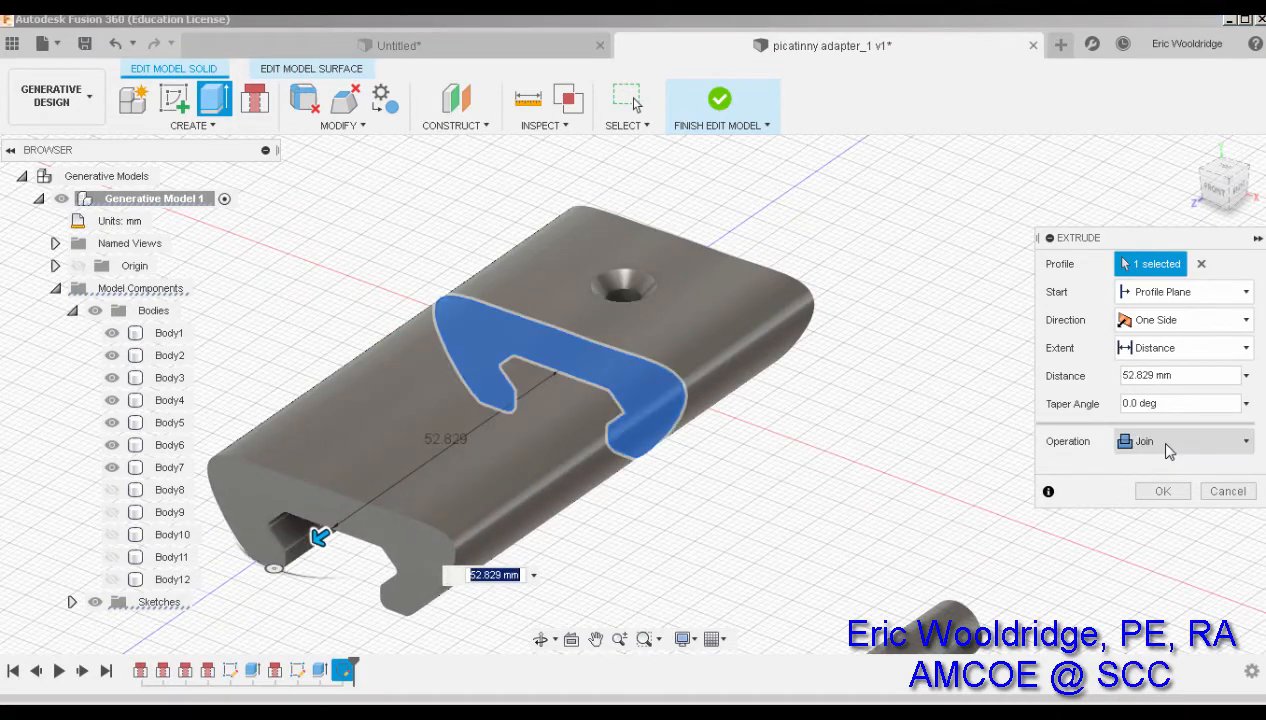
left_click(1163, 443)
left_click(1161, 535)
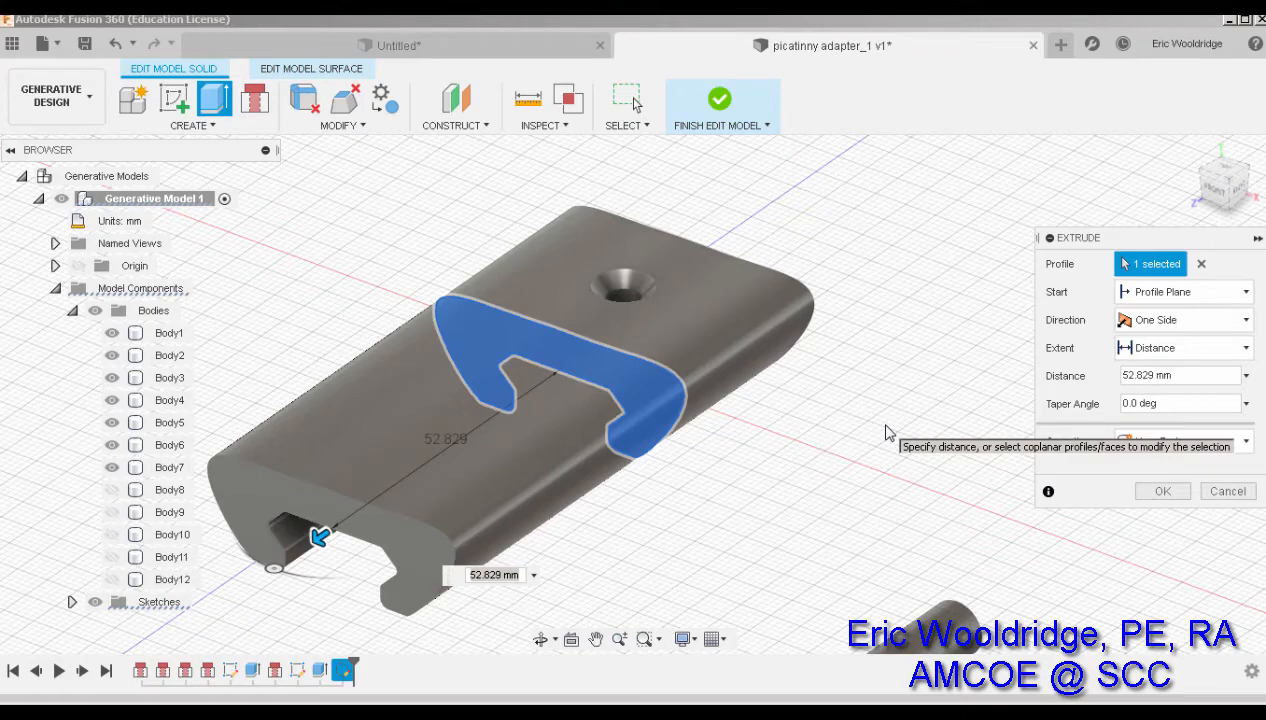
left_click(1163, 492)
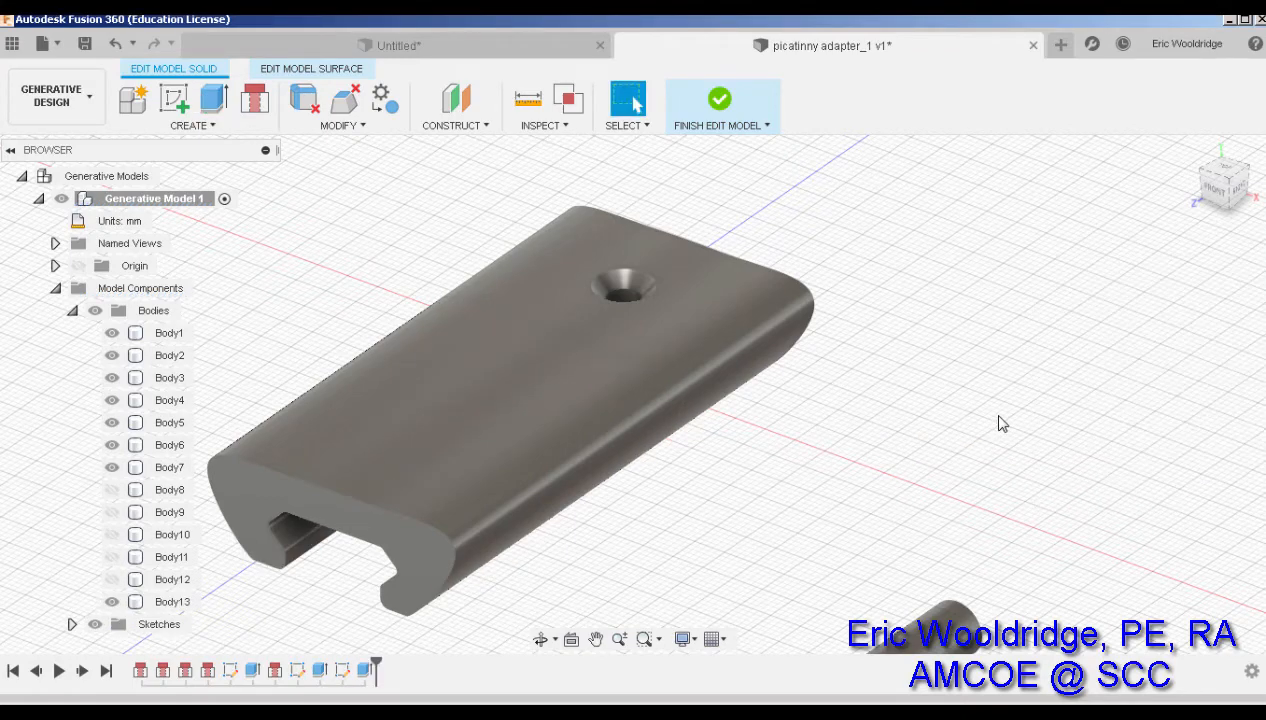
Step: Extrude the rail clamp's opposite end face outward about 57.8 mm as a new body
middle_click_drag(1001, 423, 830, 320, "shift")
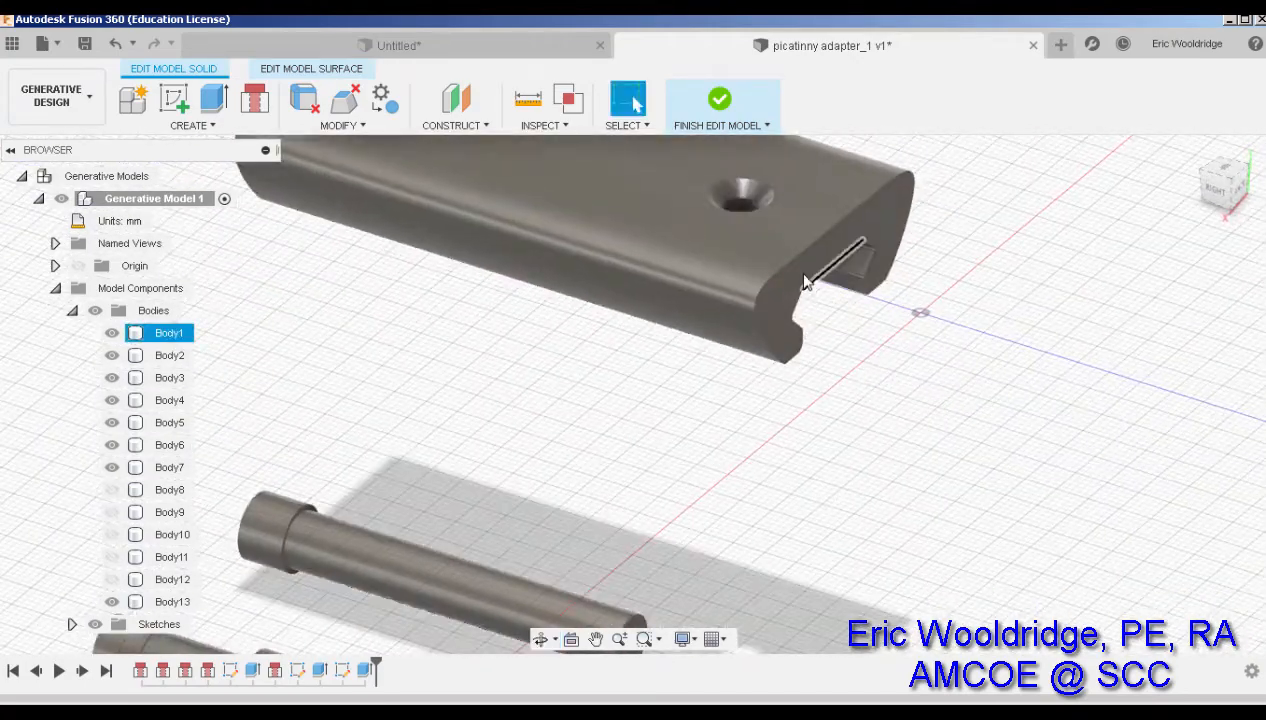
left_click(216, 104)
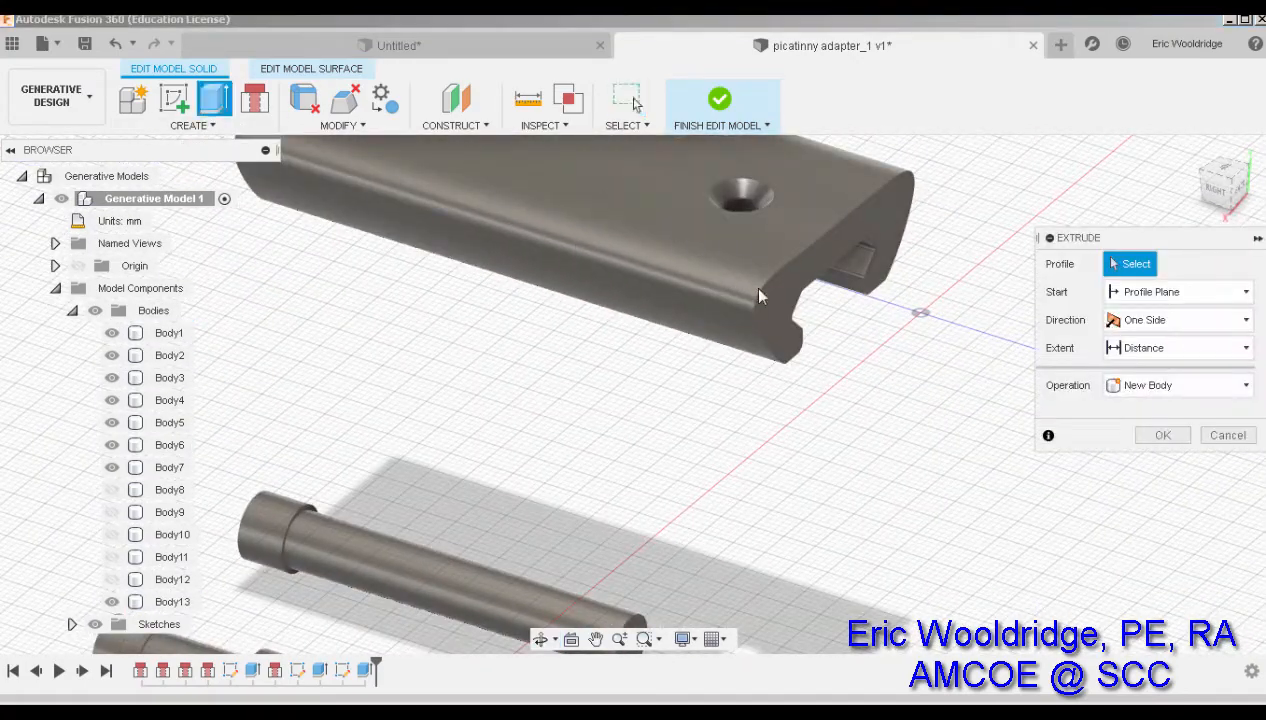
left_click(769, 295)
left_click_drag(795, 298, 1172, 427)
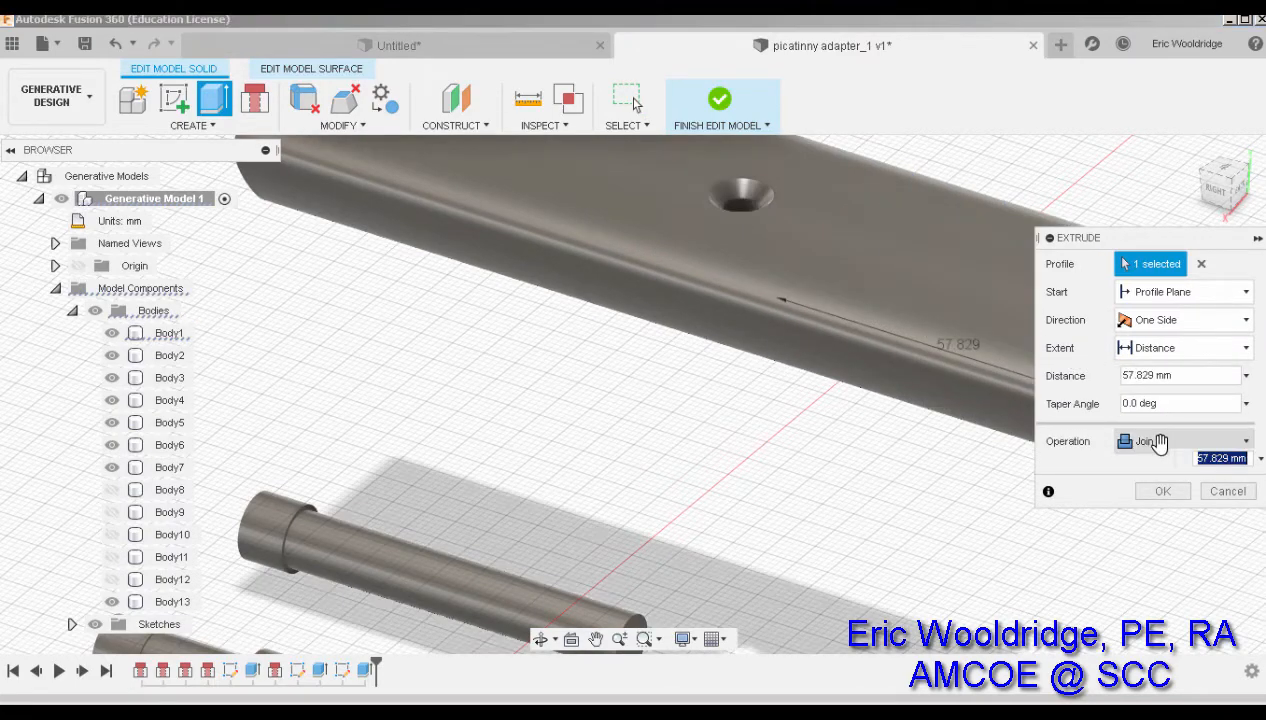
left_click(1142, 441)
left_click(1148, 530)
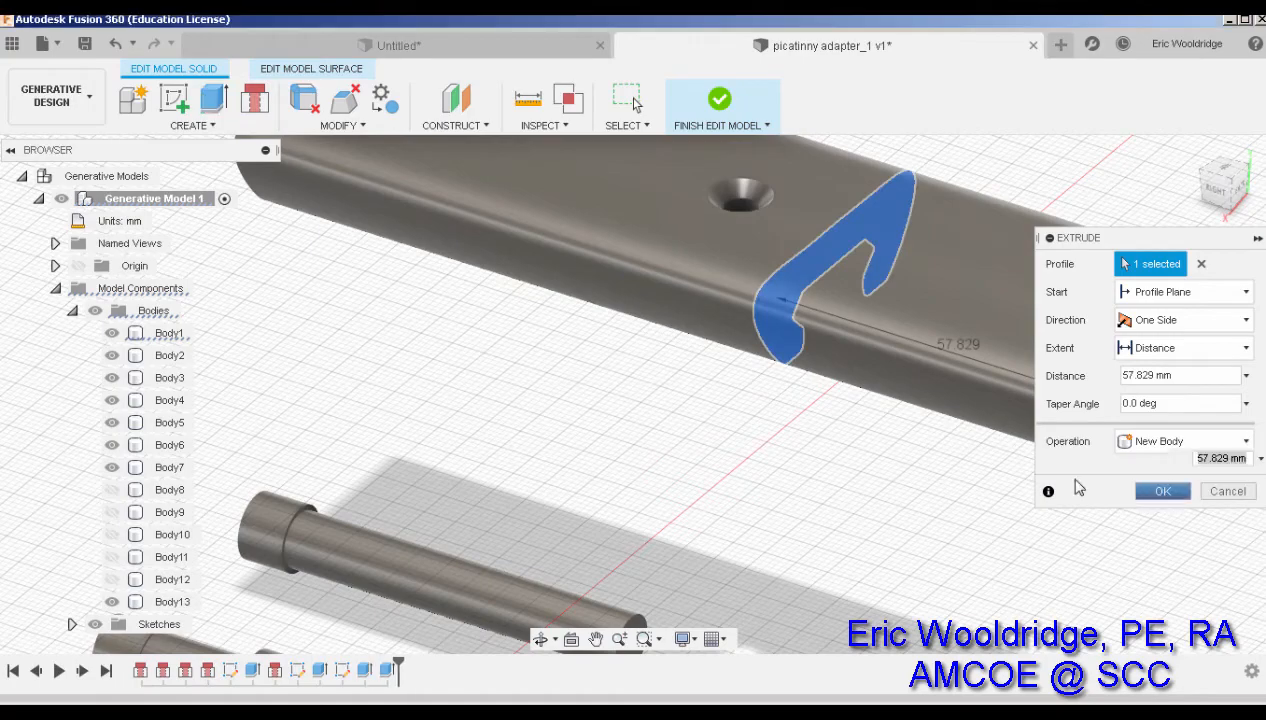
left_click(1160, 491)
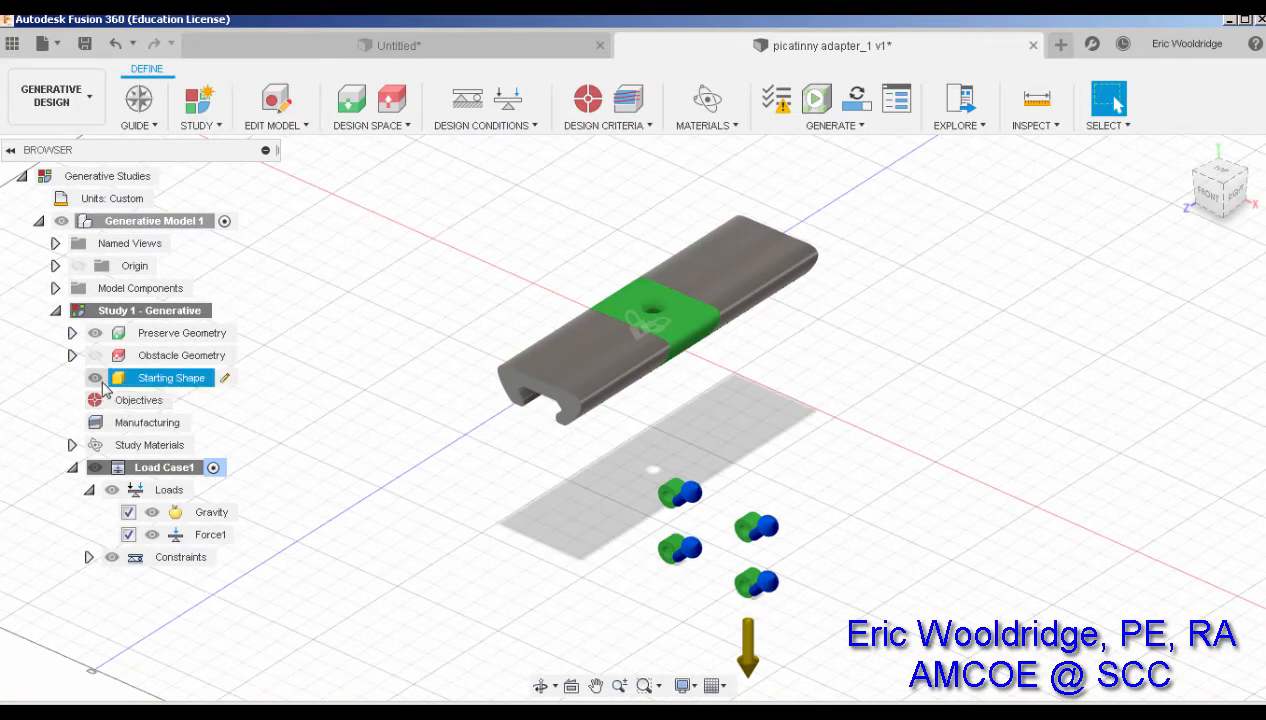
Step: Add the two new rail clamp extension bodies to the obstacle geometry and run the pre-check
left_click(246, 362)
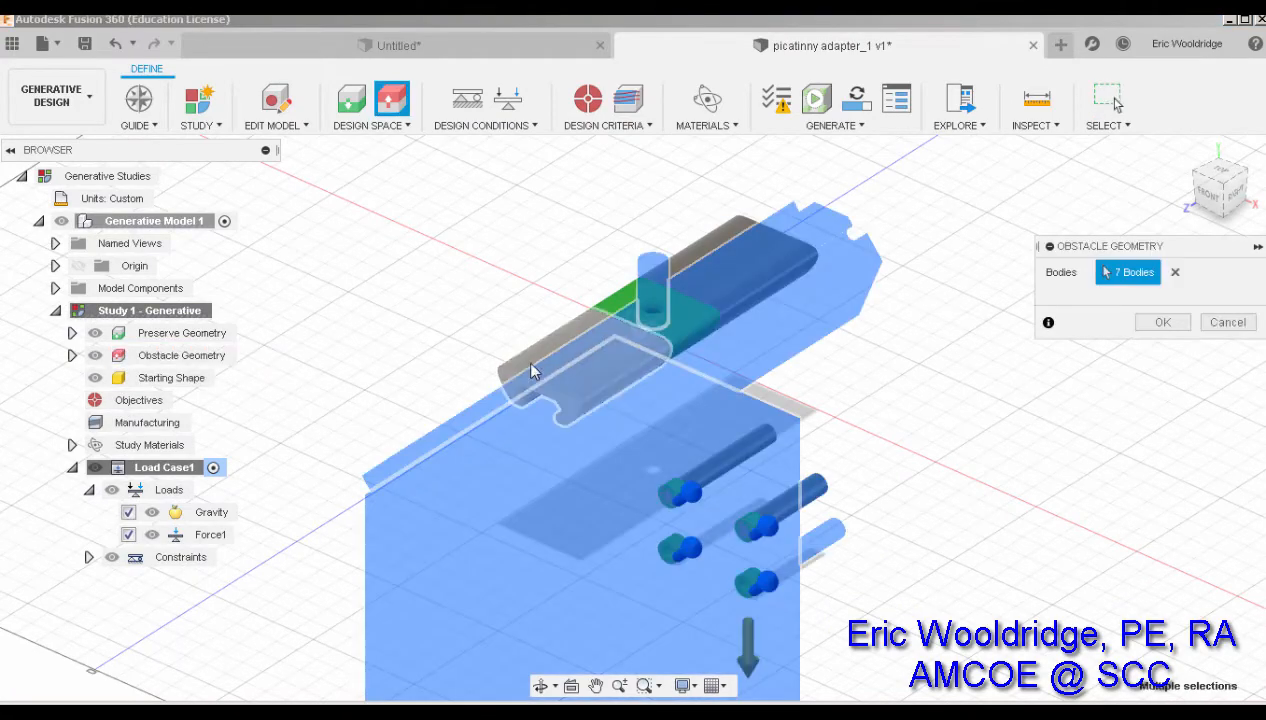
left_click(707, 246)
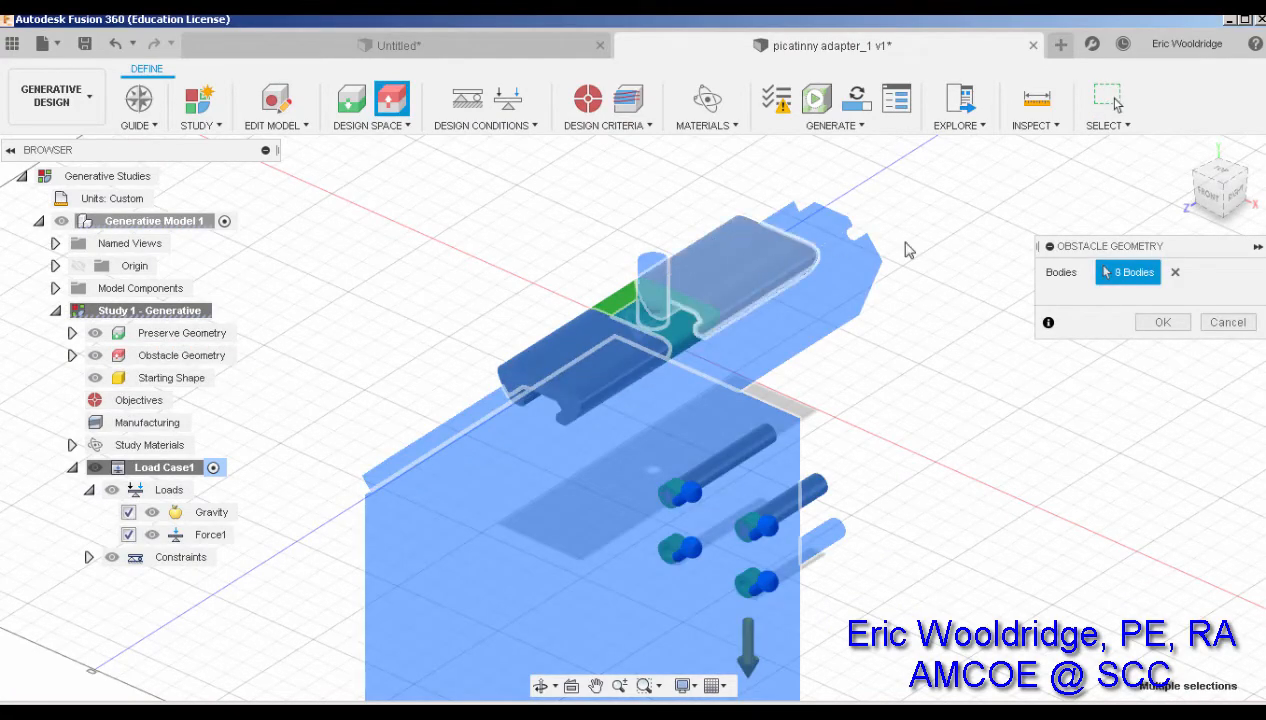
left_click(1160, 322)
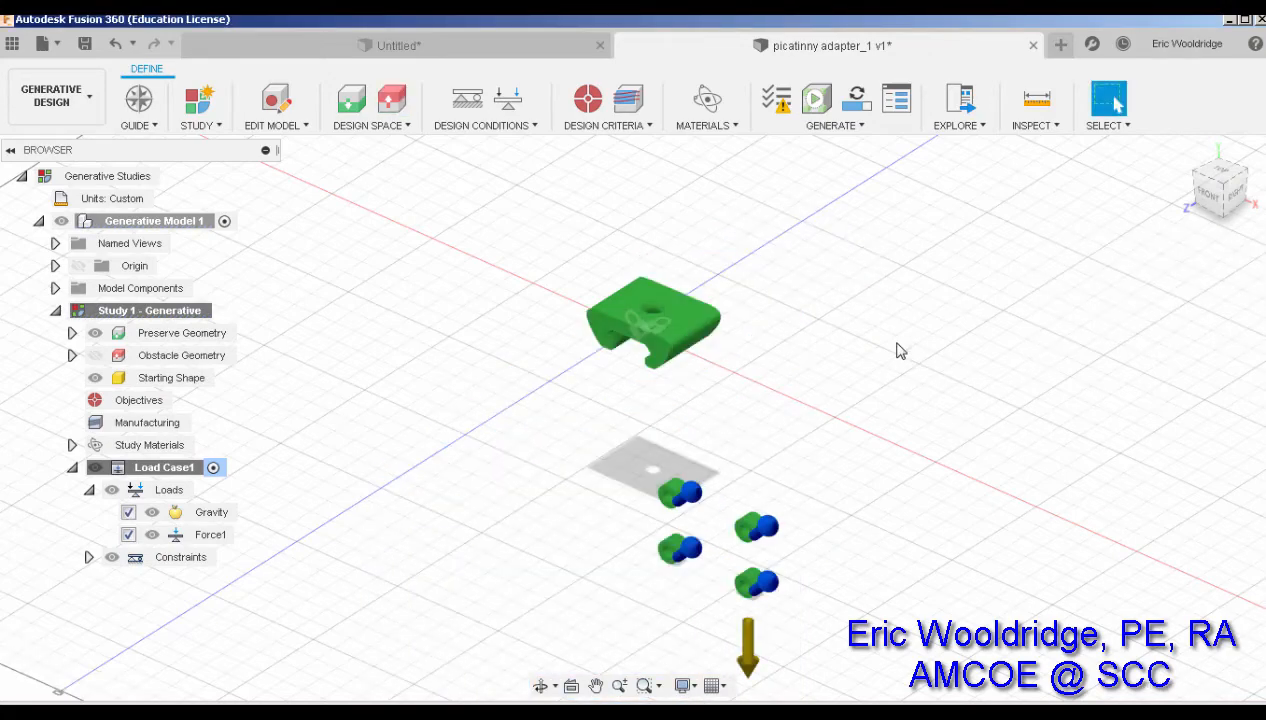
left_click(777, 106)
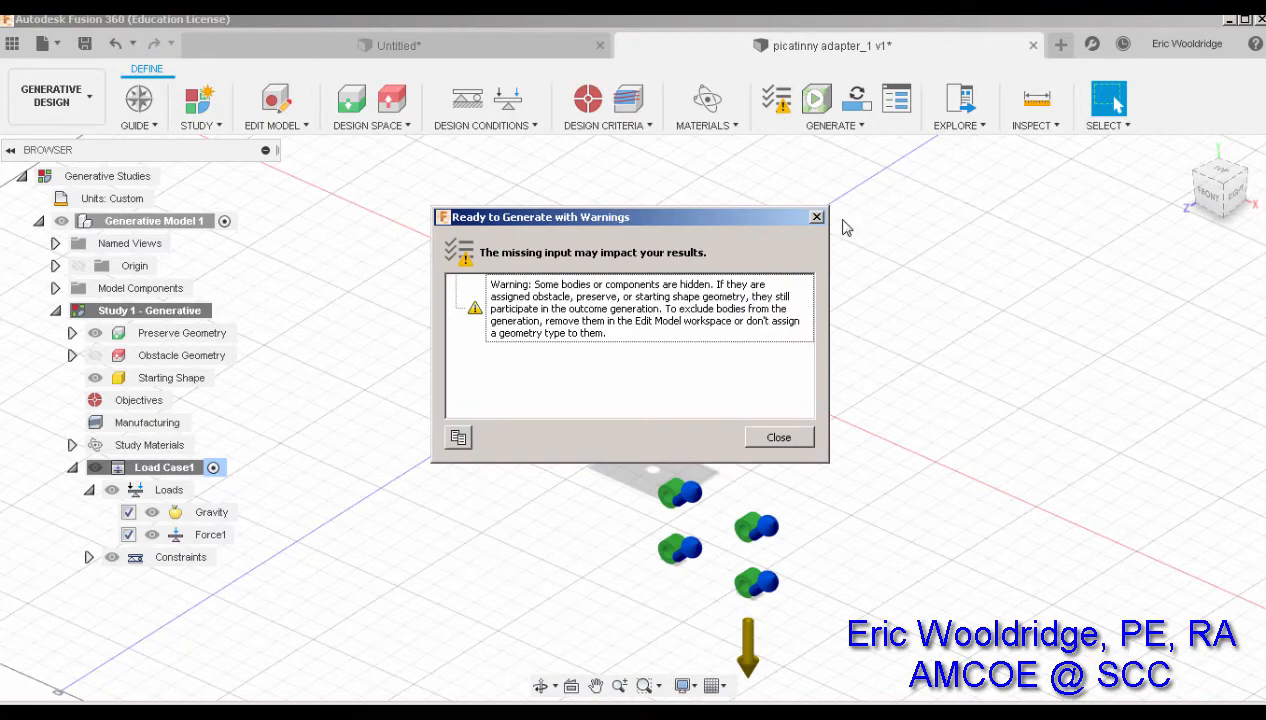
left_click(816, 216)
Step: Open the generative model for editing, show Body8 through Body12 again, and finish the edit
left_click(270, 118)
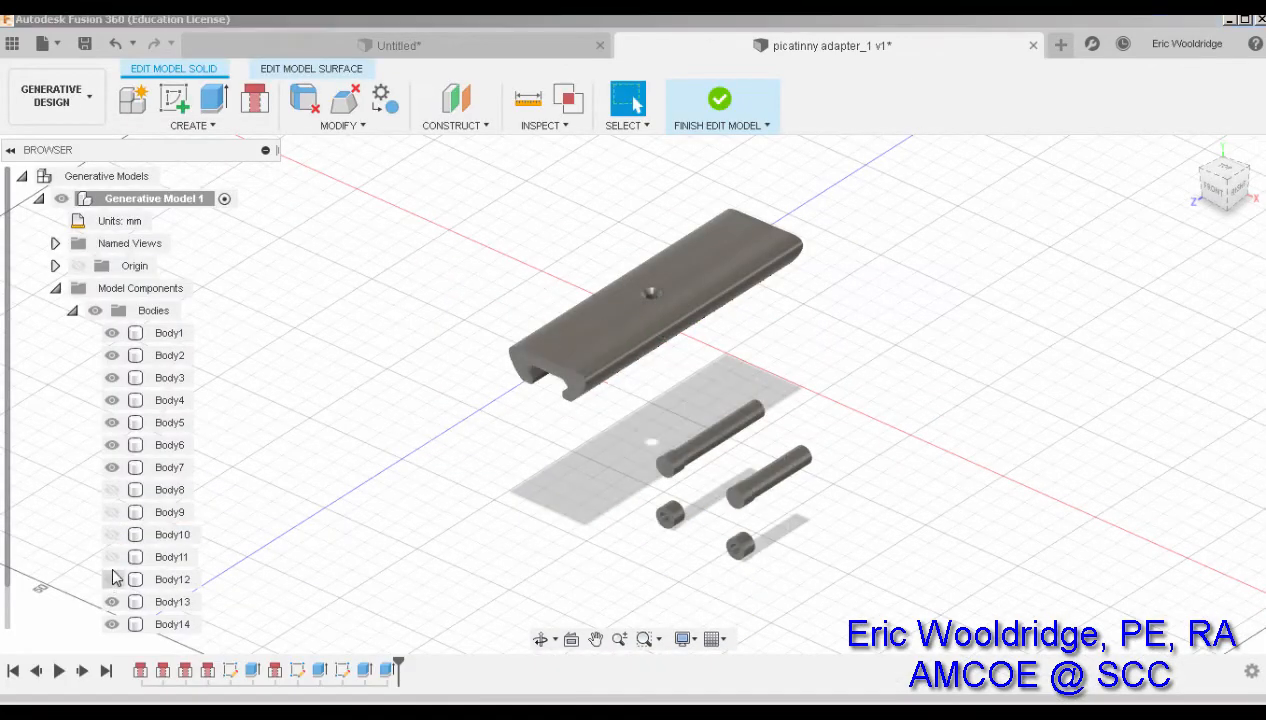
left_click(112, 557)
left_click(112, 534)
left_click(112, 489)
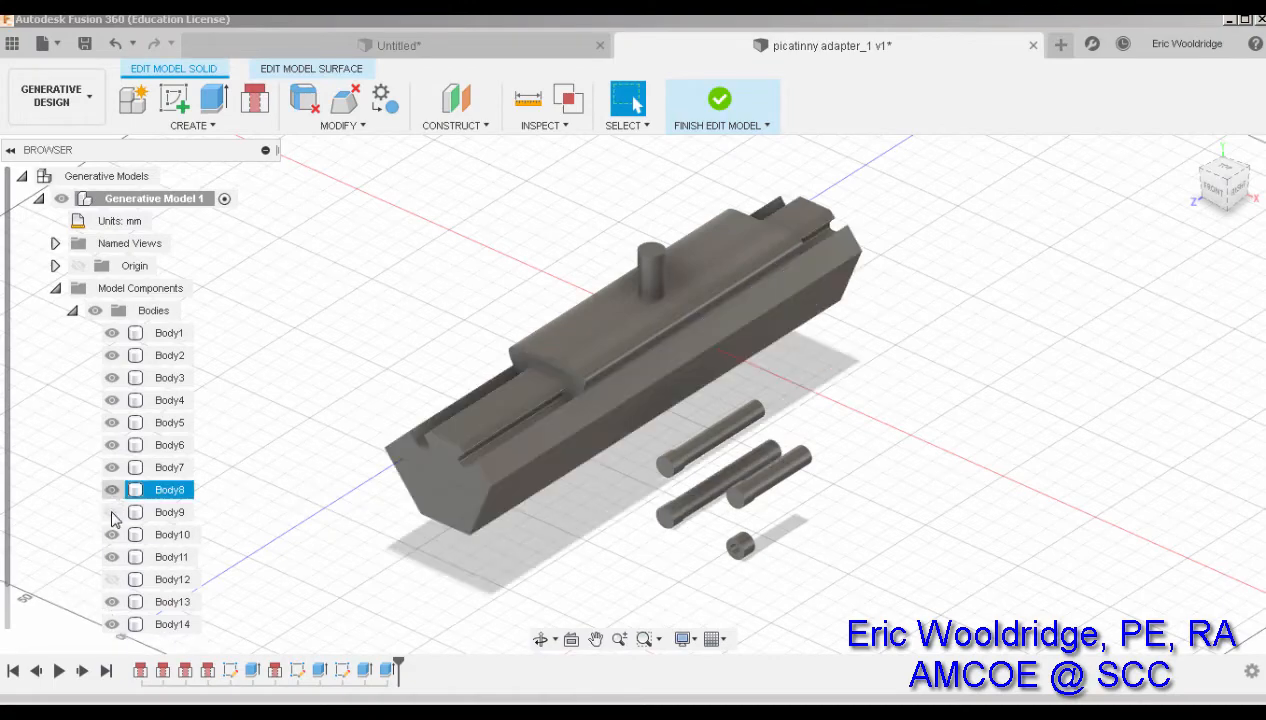
left_click(112, 512)
left_click(112, 579)
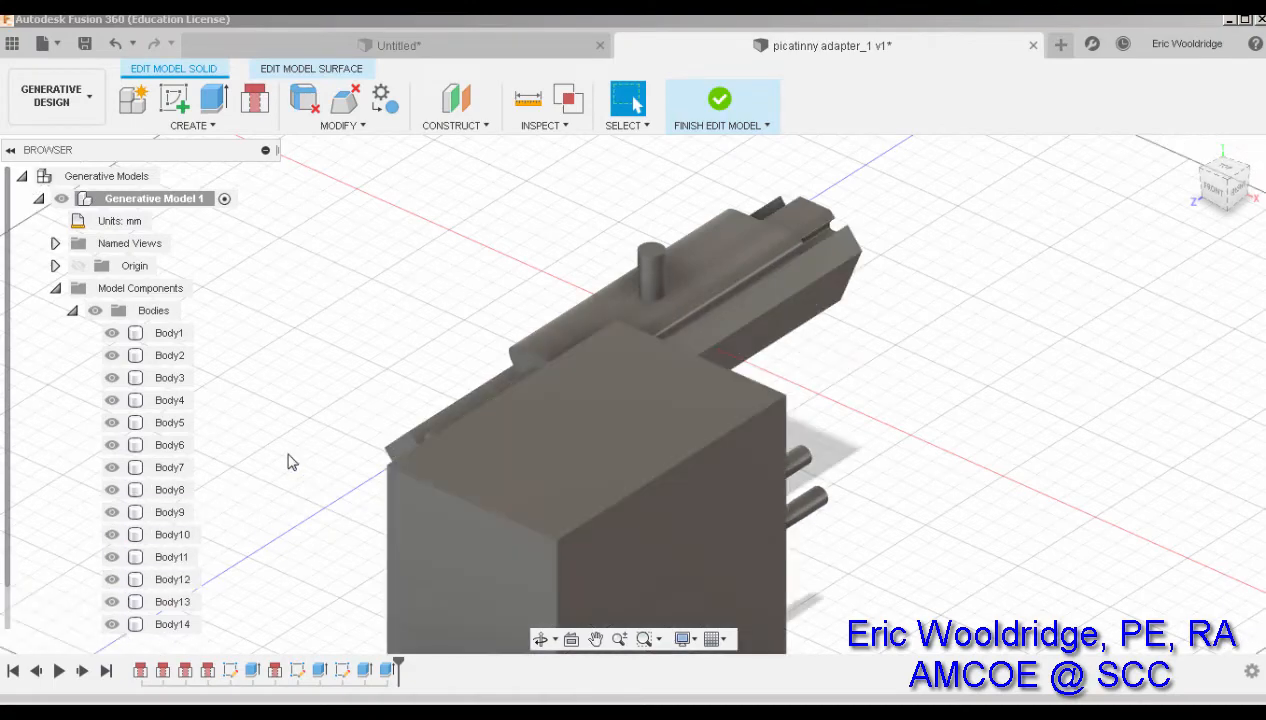
left_click(718, 105)
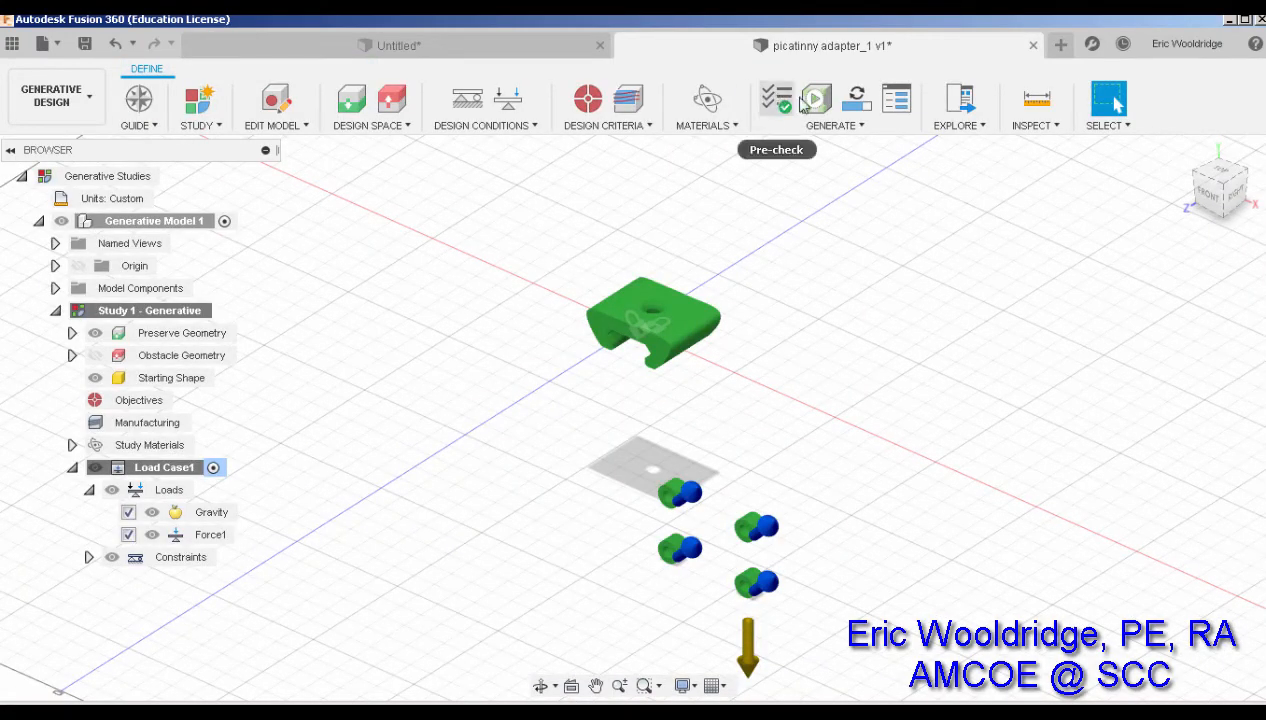
Step: Run the pre-check and the Previewer, and examine the previewed shape around the rail clamp and bolt holes from several angles
left_click(776, 97)
left_click(739, 362)
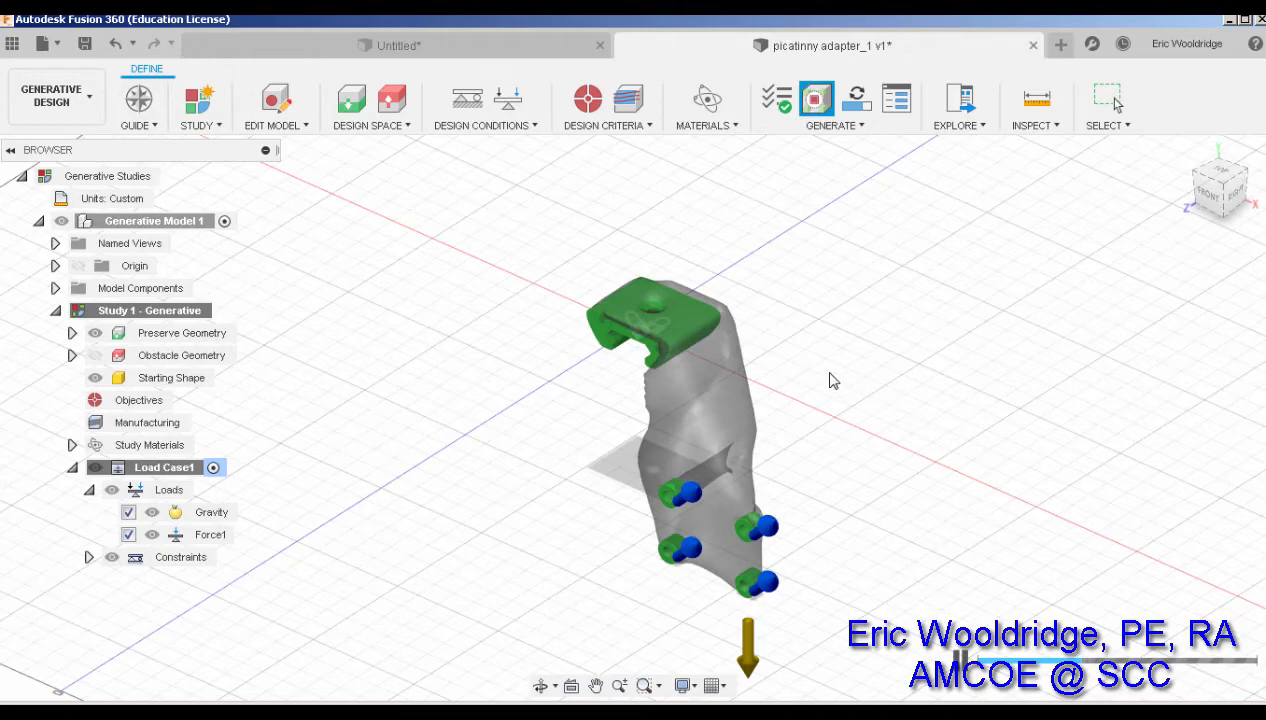
scroll(800, 379, "up", 4)
middle_click_drag(800, 379, 586, 285, "shift")
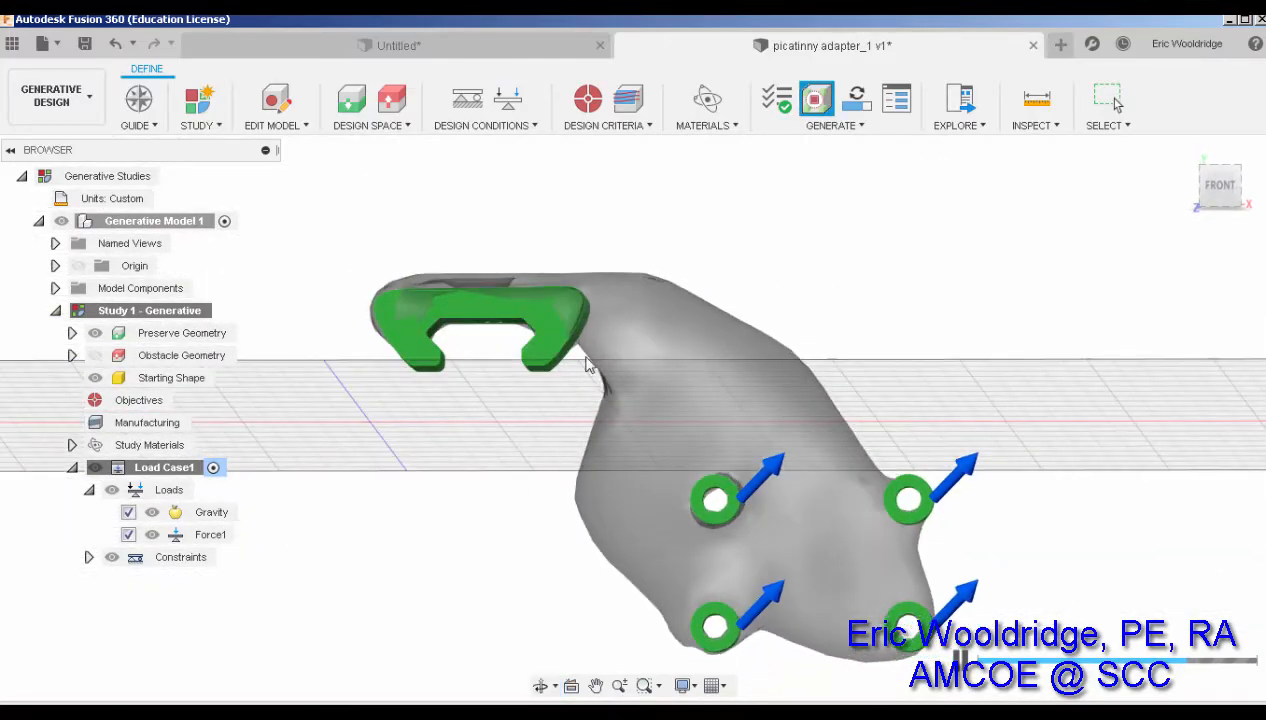
middle_click_drag(724, 287, 741, 338, "shift")
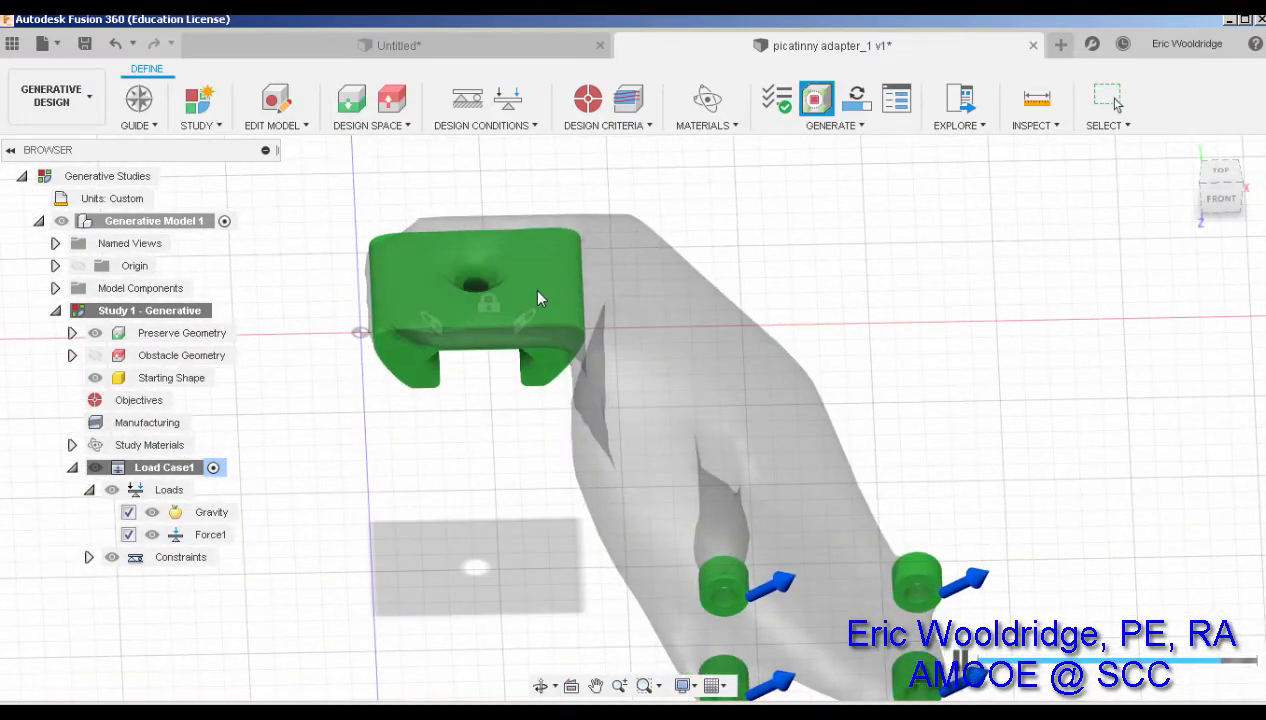
middle_click_drag(531, 287, 505, 376, "shift")
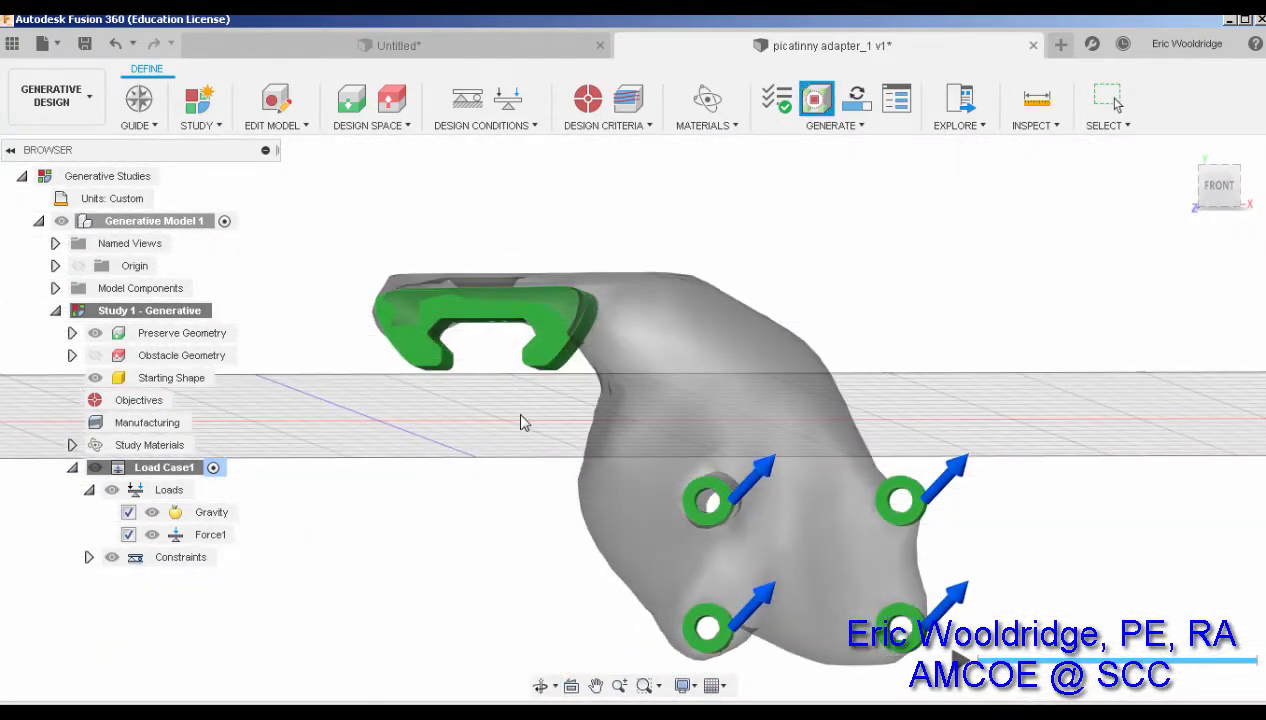
middle_click_drag(520, 422, 558, 492, "shift")
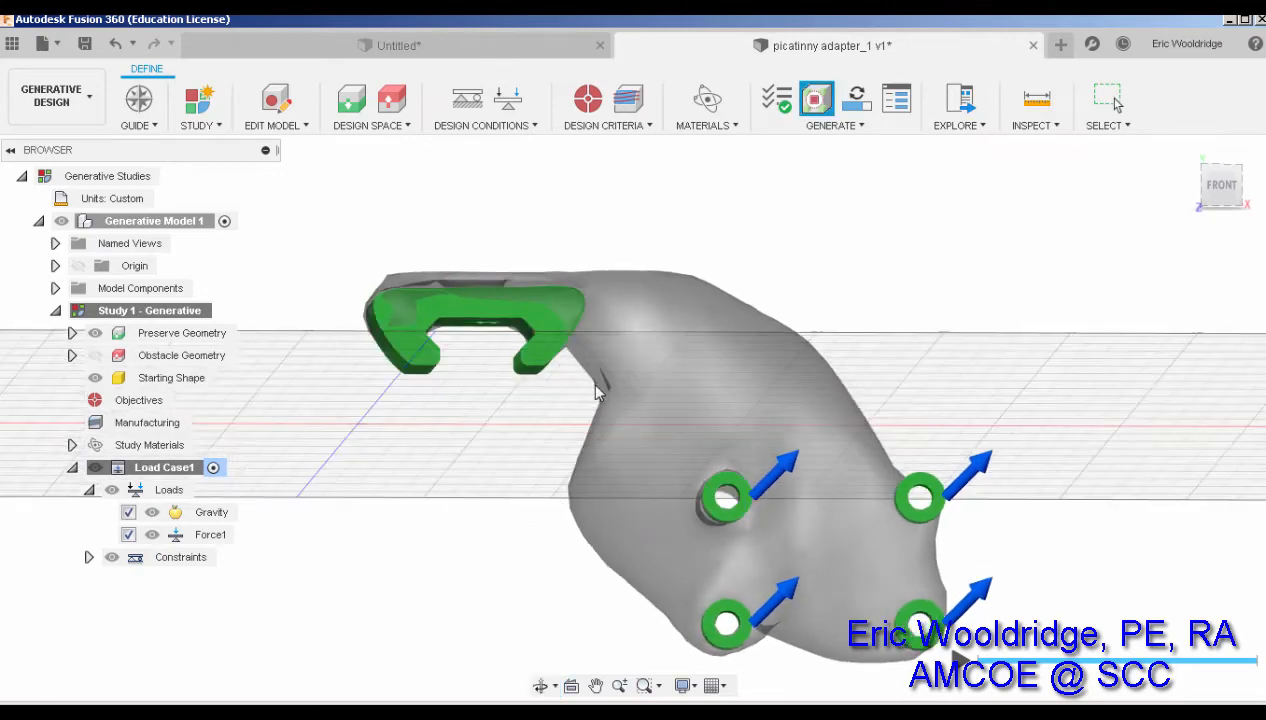
middle_click_drag(577, 424, 550, 519, "shift")
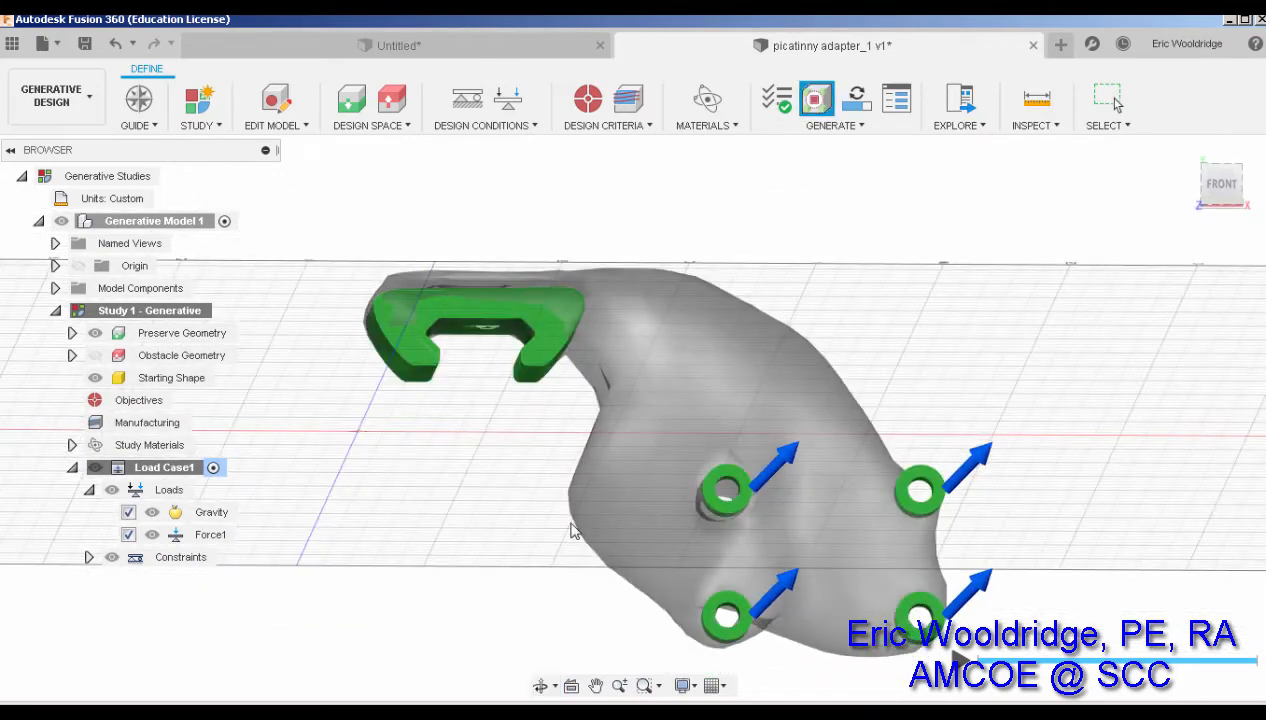
middle_click_drag(594, 380, 745, 401, "shift")
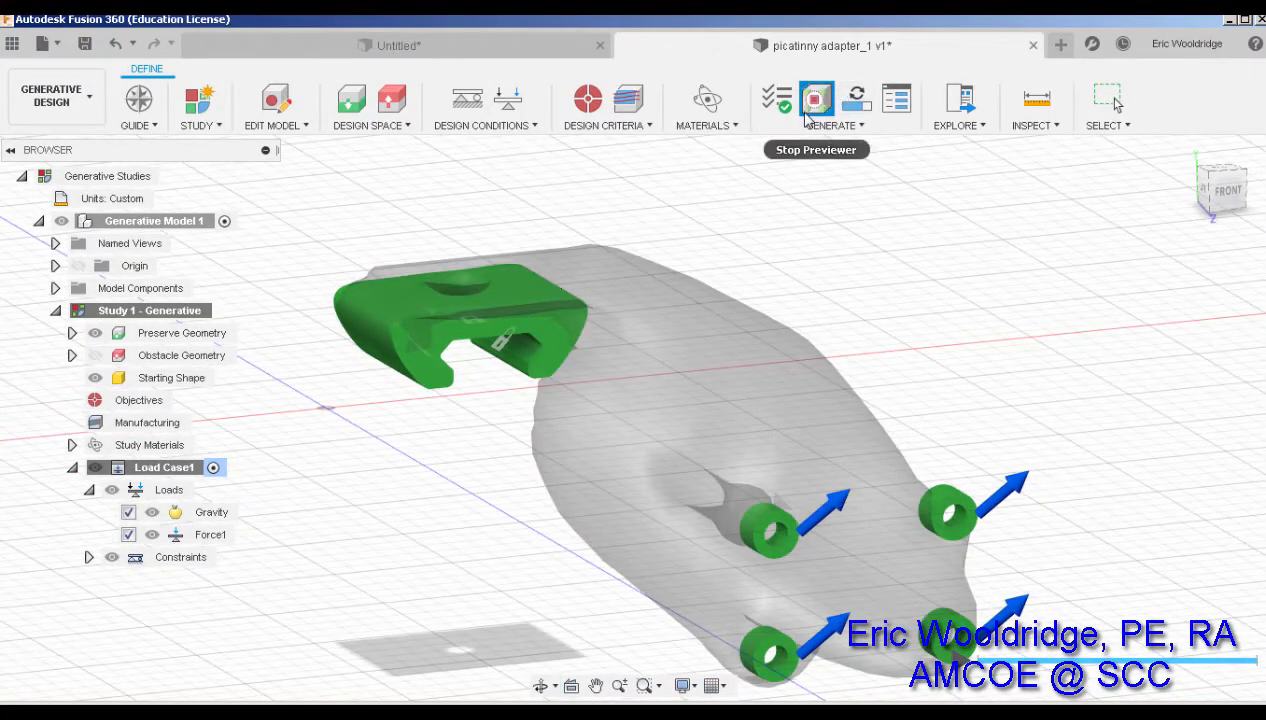
Step: Edit Sketch1 to enlarge the obstacle profile beneath the rail clamp by moving its corners outward, and finish the model edit
left_click(268, 100)
left_click(684, 387)
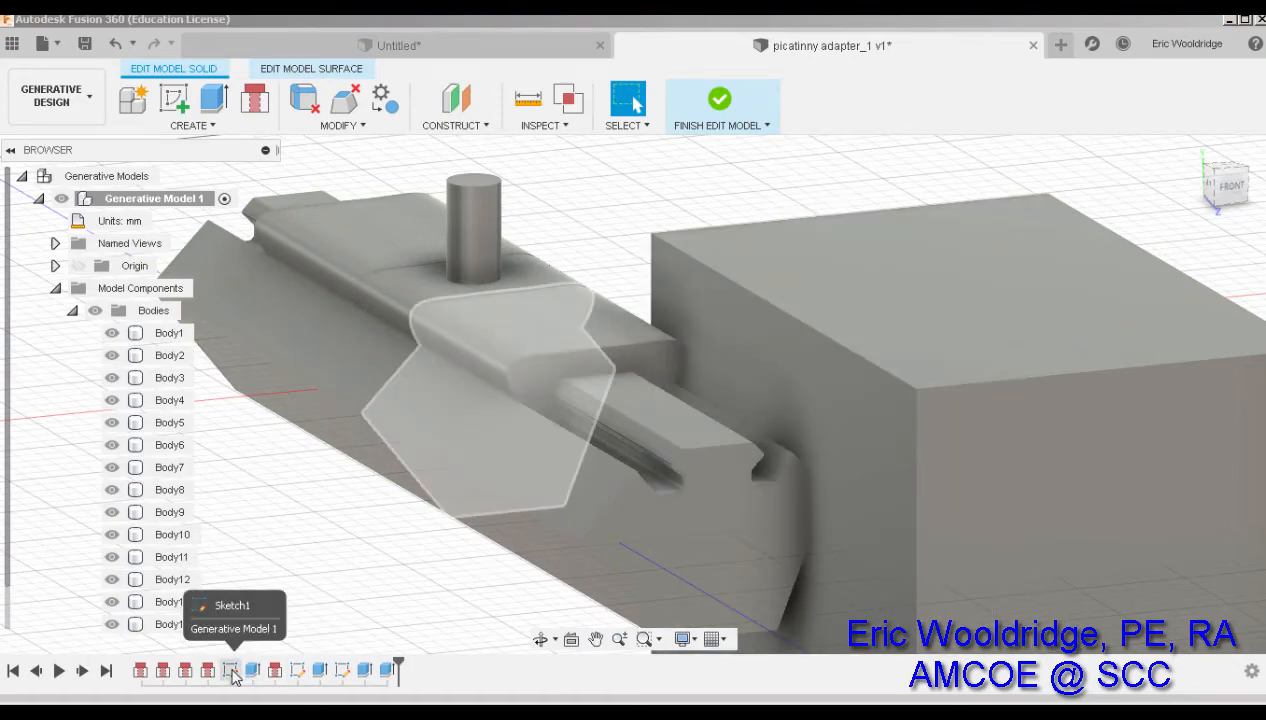
right_click(232, 672)
left_click(280, 482)
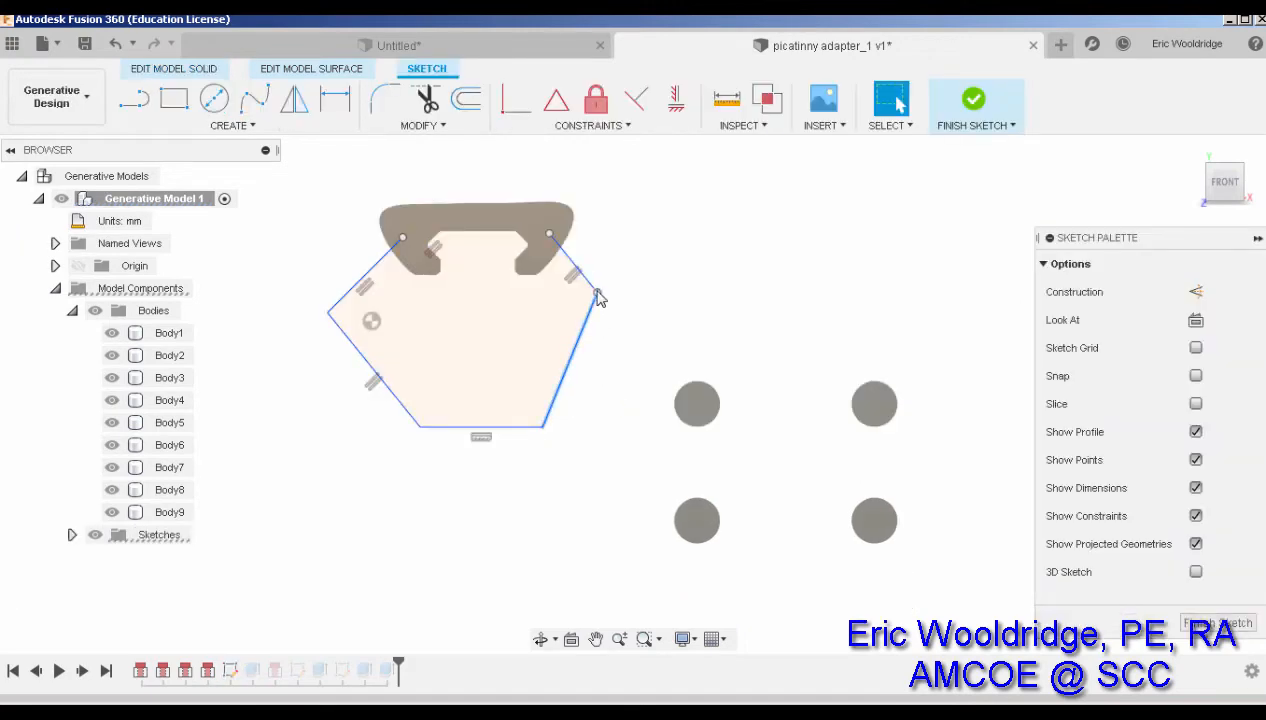
left_click_drag(597, 295, 636, 317)
left_click_drag(543, 427, 581, 497)
left_click_drag(473, 499, 371, 496)
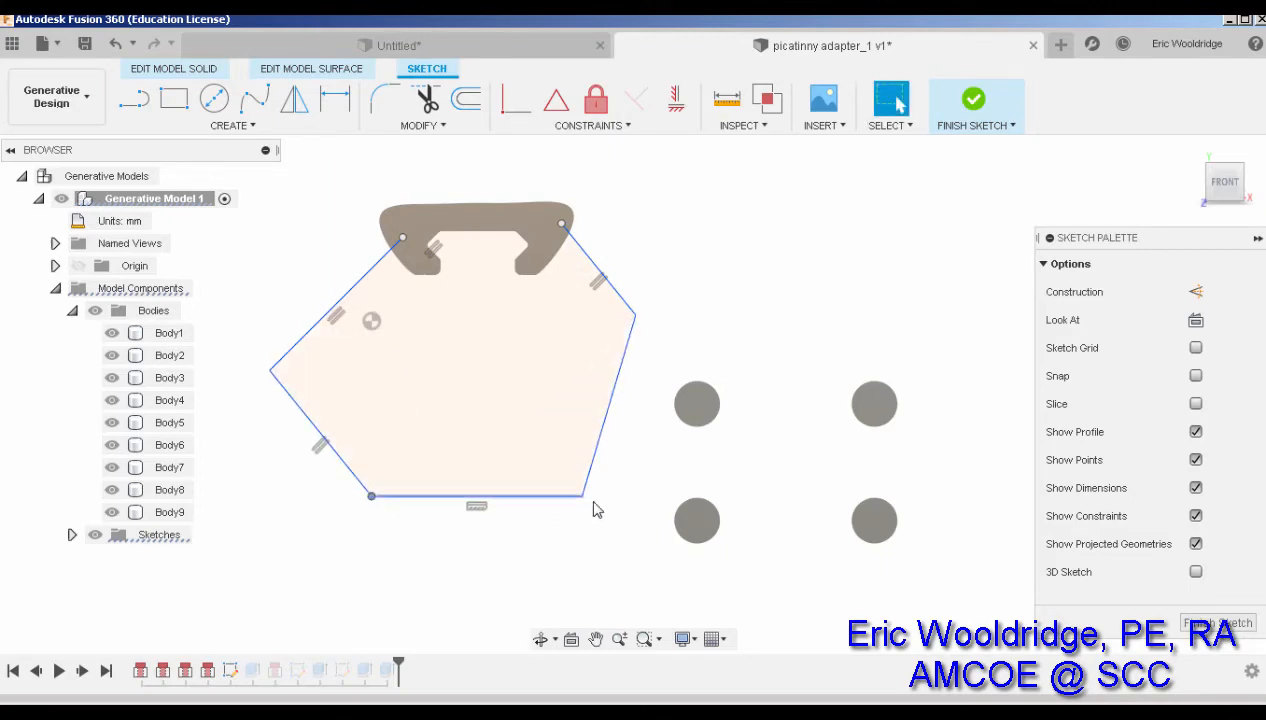
left_click_drag(584, 497, 616, 531)
left_click_drag(634, 316, 625, 322)
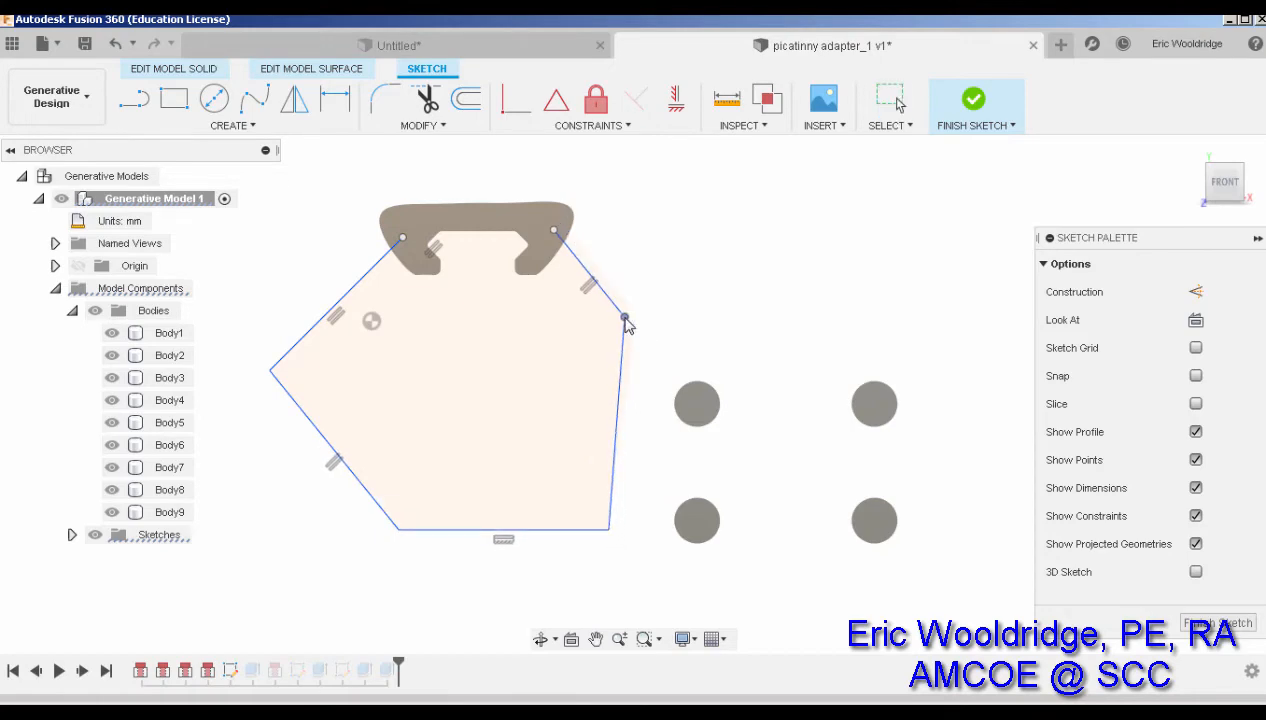
left_click(974, 104)
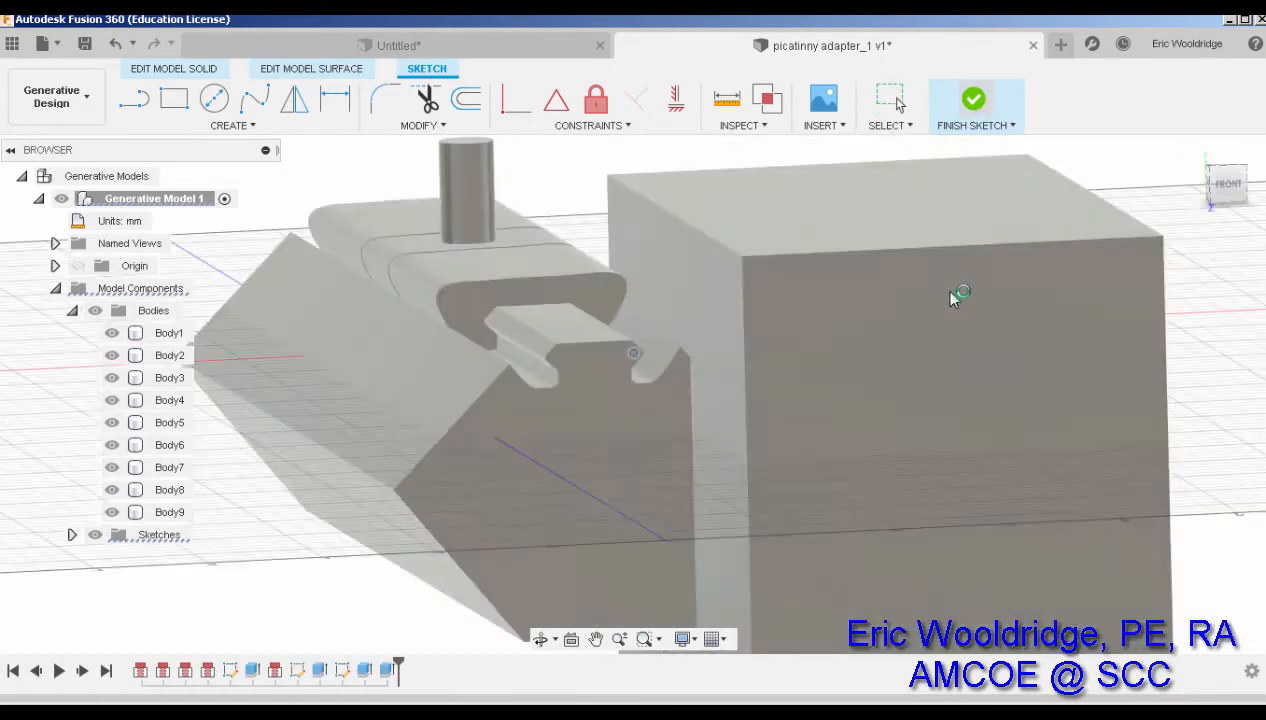
left_click(719, 104)
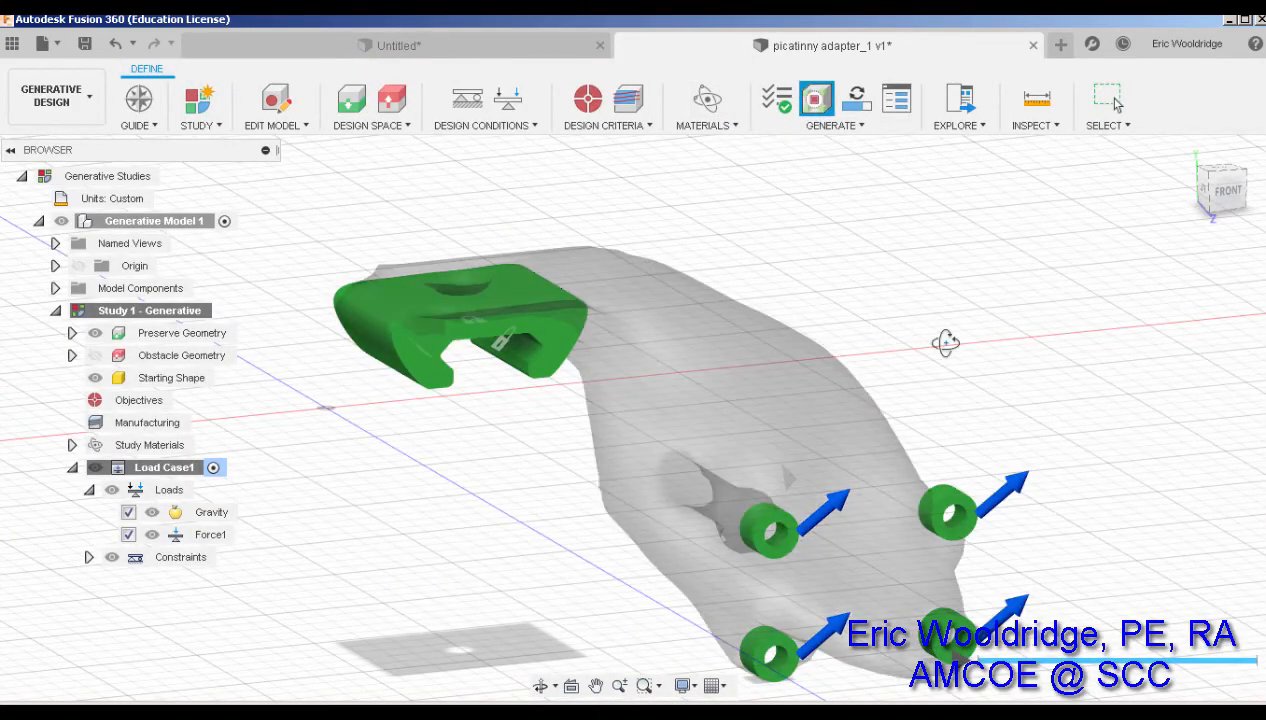
Step: Inspect the updated preview, and set the study's safety factor limit to 1.2 with the minimize mass objective
middle_click_drag(945, 343, 896, 311, "shift")
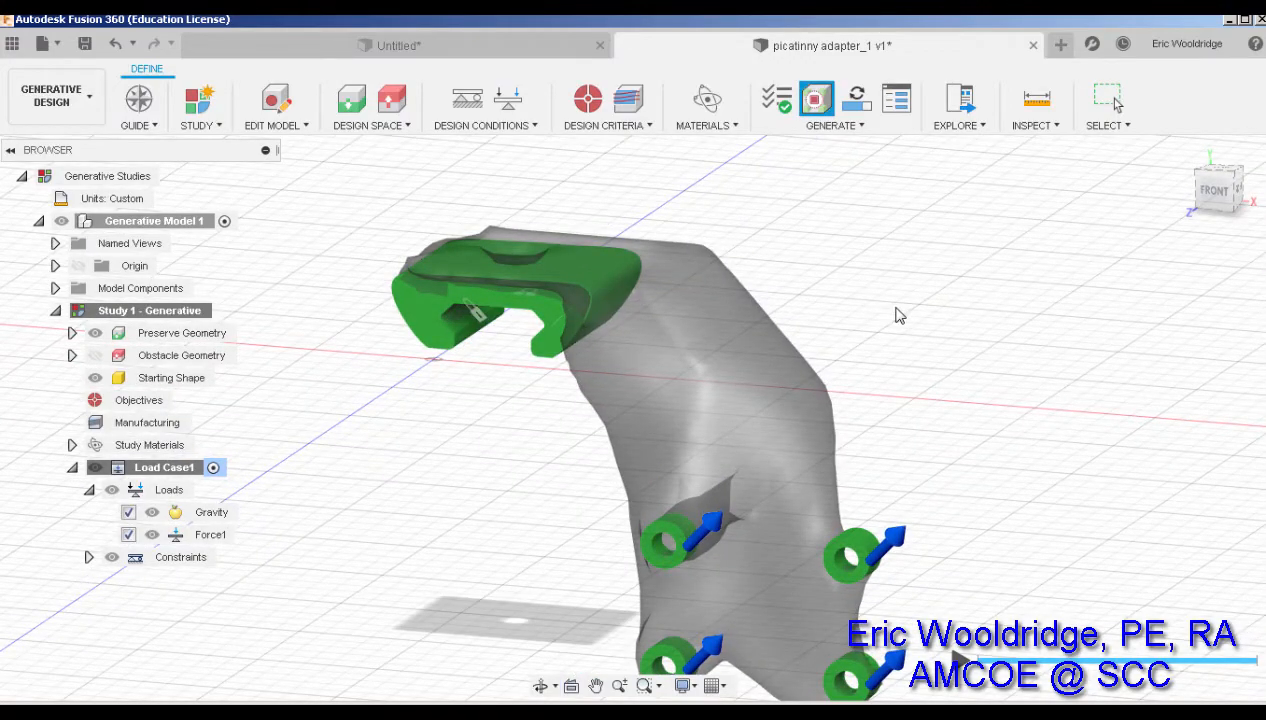
mouse_move(873, 374)
middle_mouse_down("shift")
mouse_move(859, 314)
mouse_move(868, 370)
mouse_move(881, 352)
middle_mouse_up("shift")
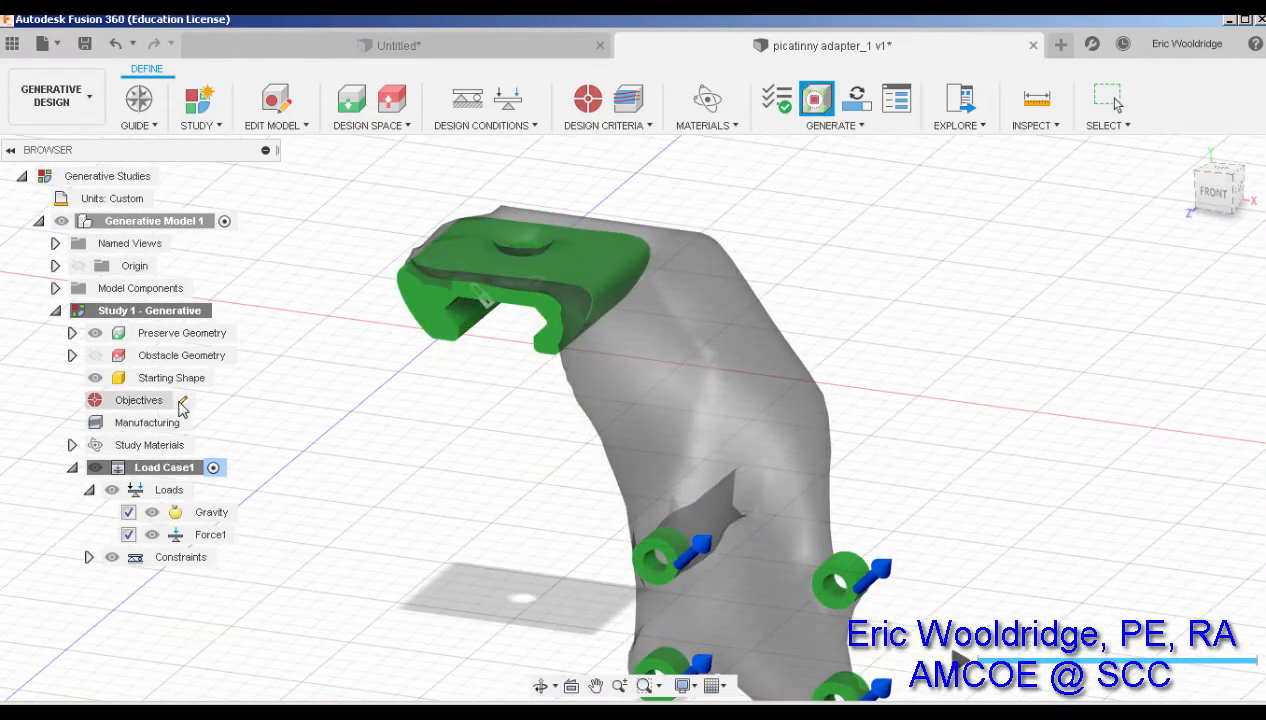
double_click(175, 402)
left_click(698, 394)
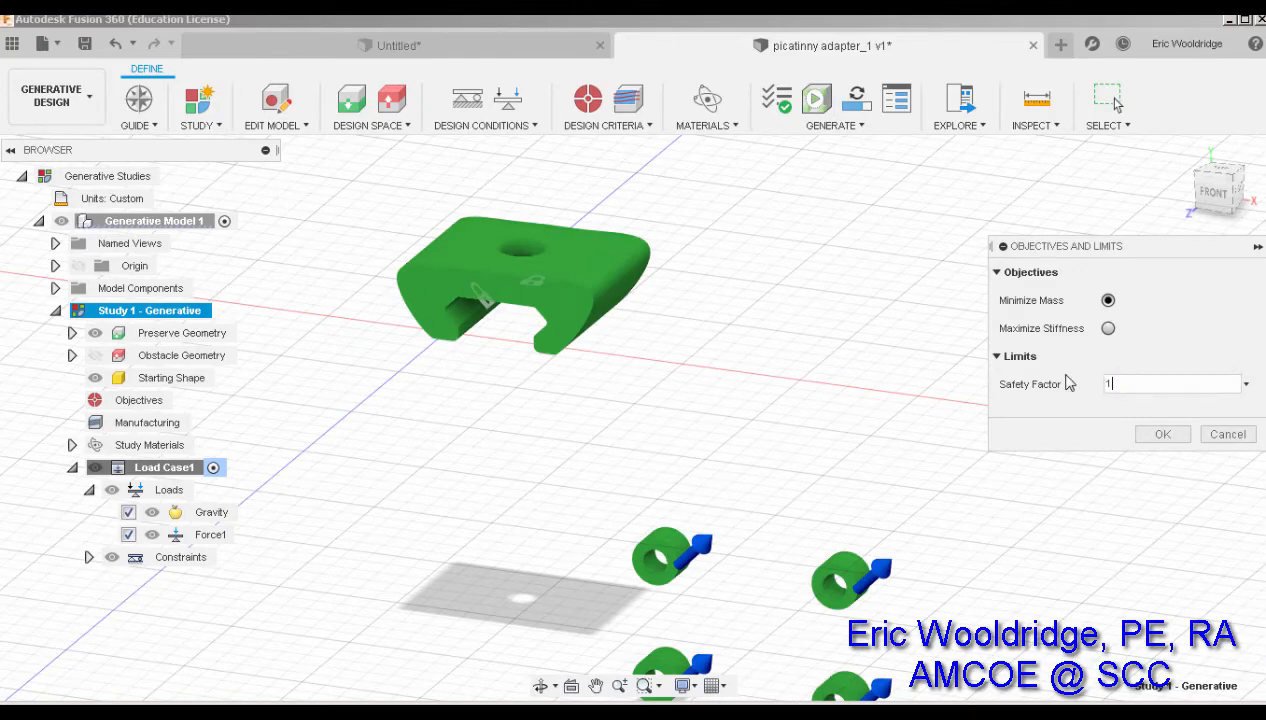
left_click(1160, 435)
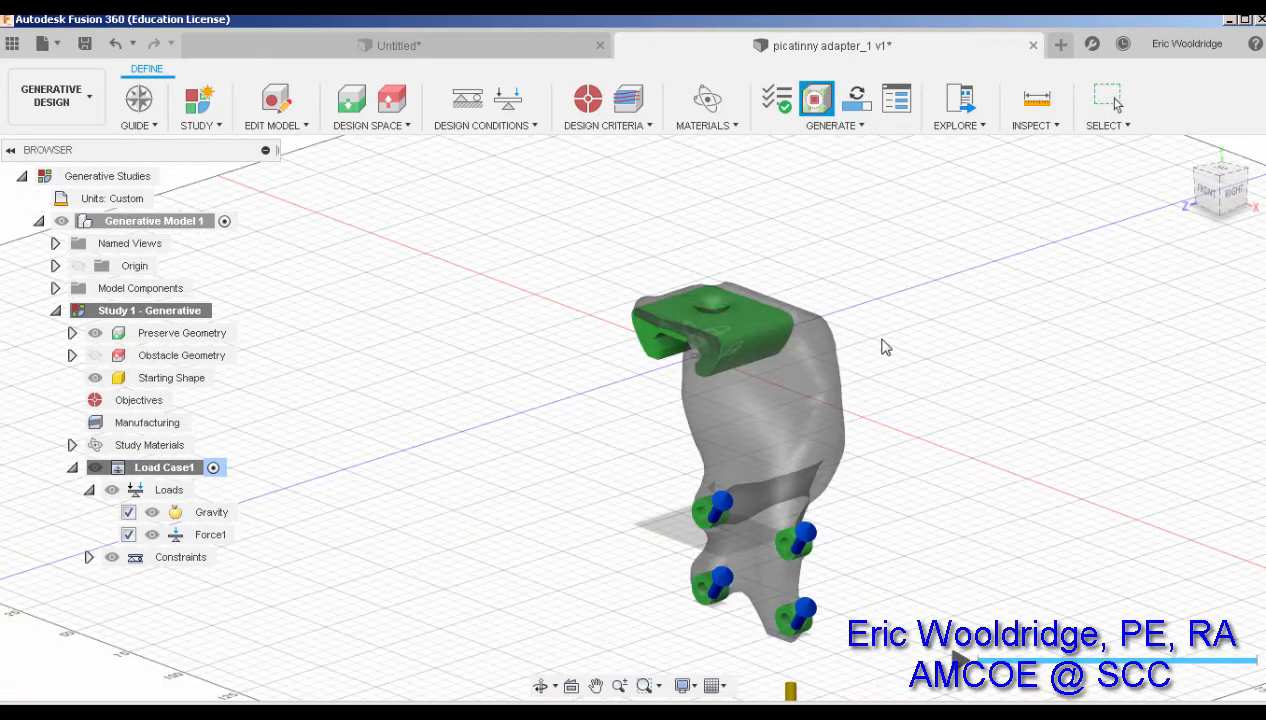
Step: Inspect the new preview from several angles, stop the Previewer and generate Study 1
middle_click_drag(883, 347, 983, 447, "shift")
middle_click_drag(910, 406, 920, 405, "shift")
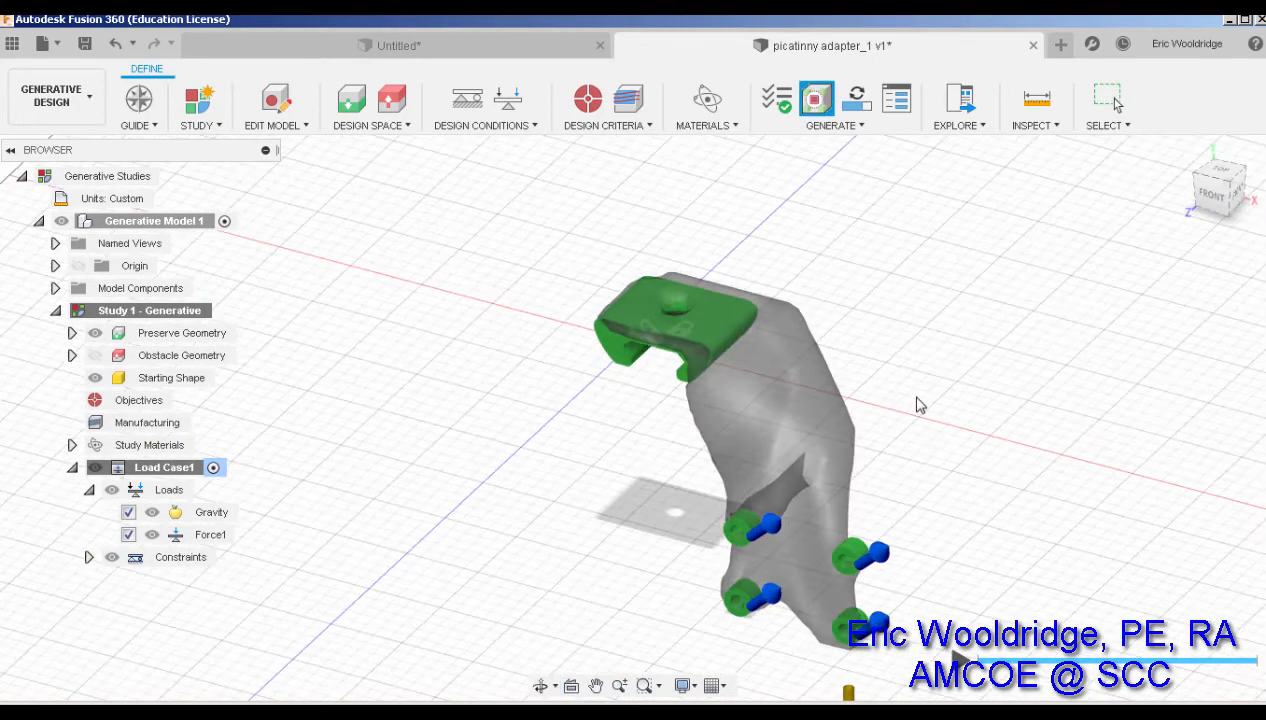
left_click(856, 100)
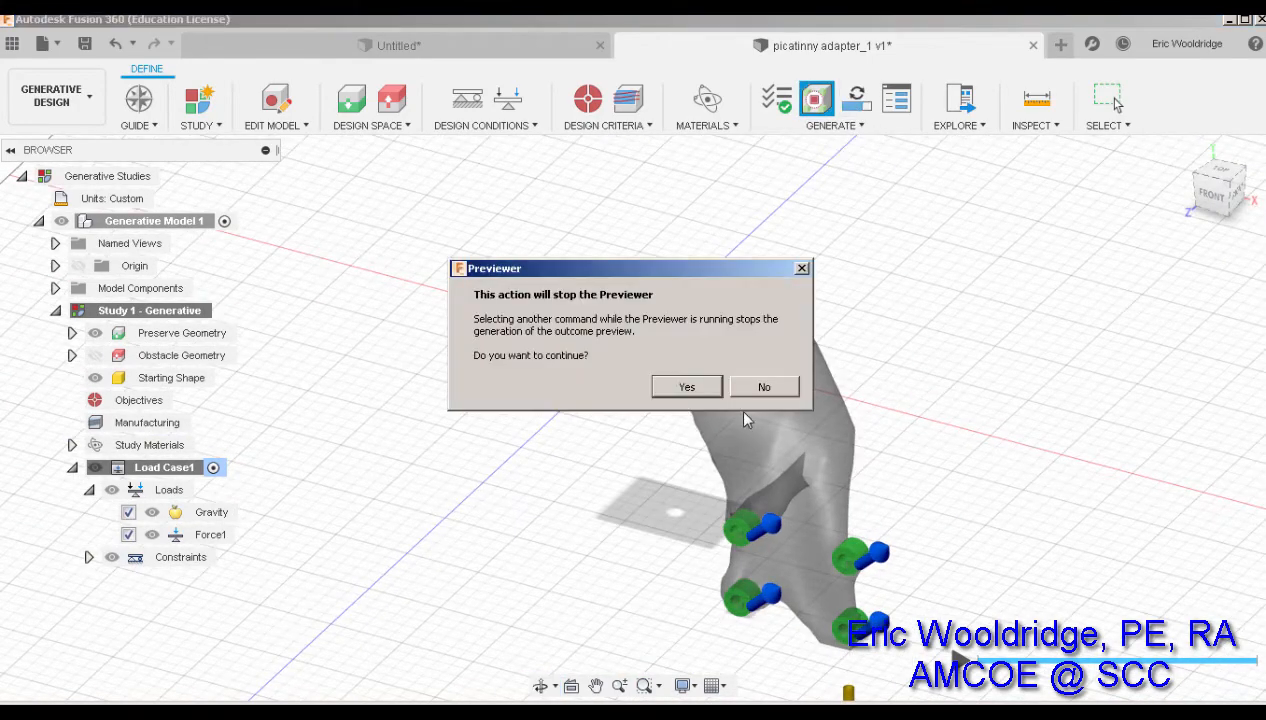
left_click(699, 388)
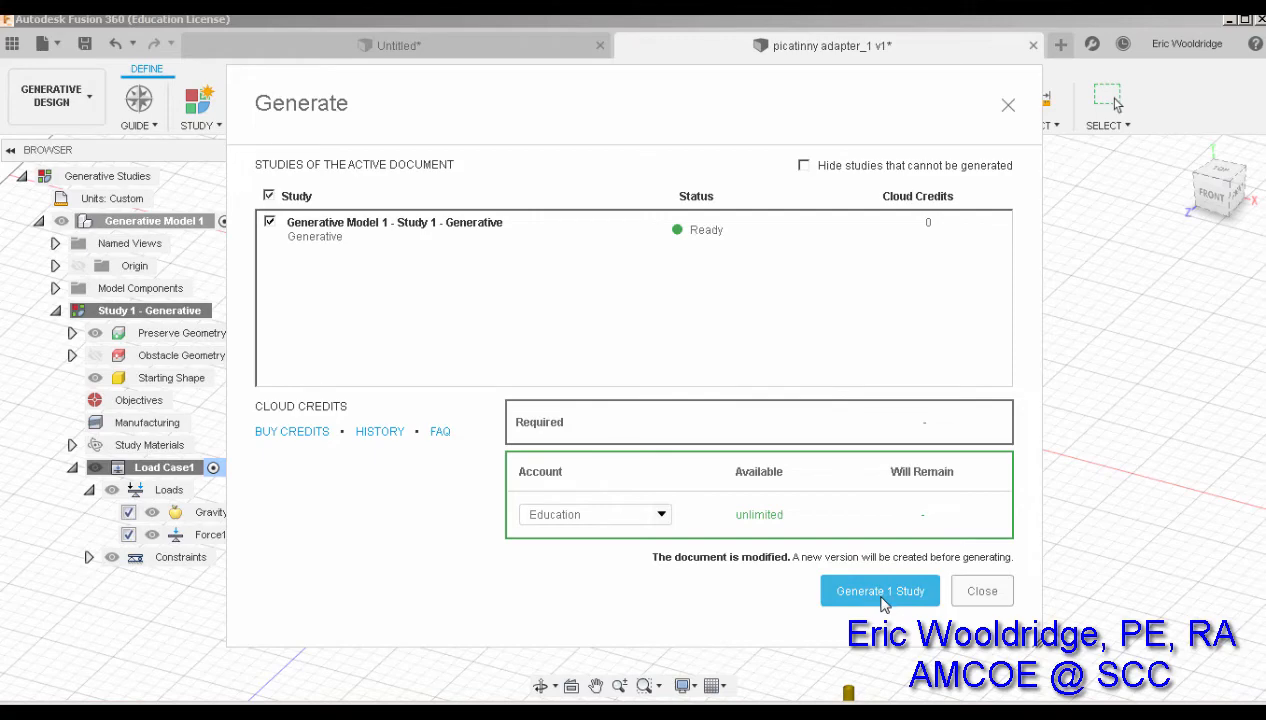
left_click(880, 591)
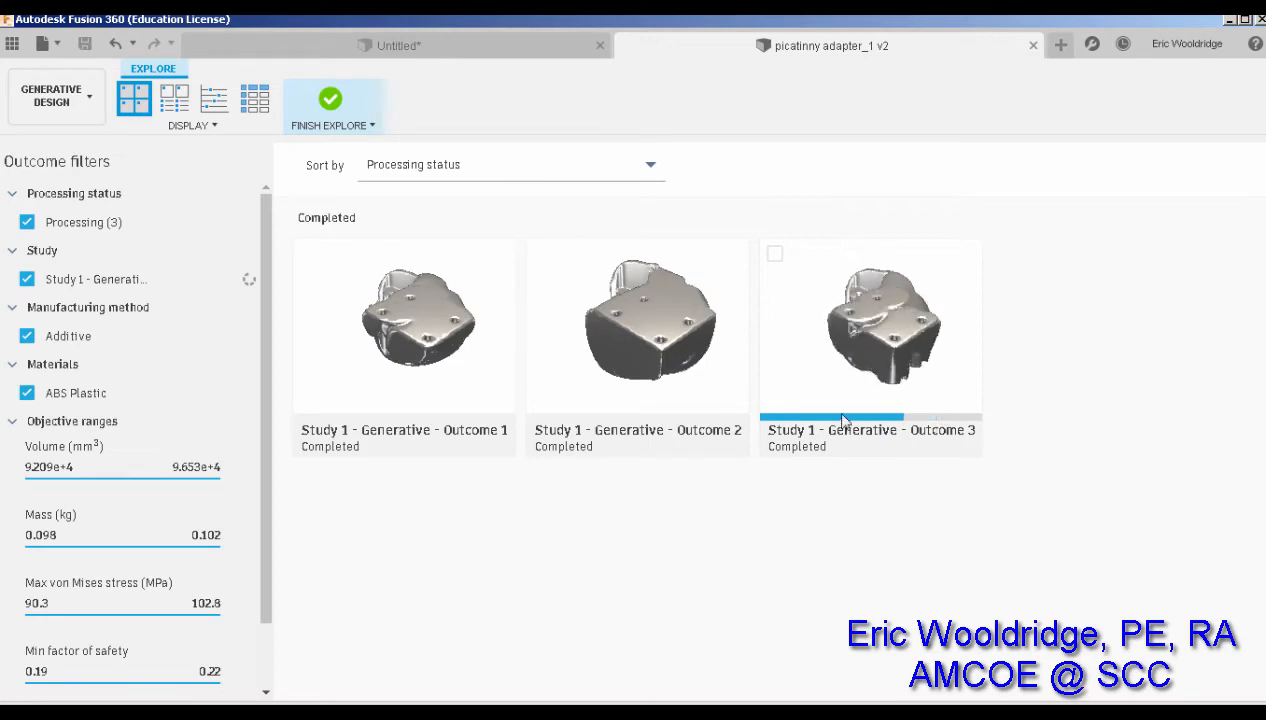
Step: Change the study materials to Nylon 6/6 and PC/ABS Plastic, and generate Study 1 again
left_click(330, 102)
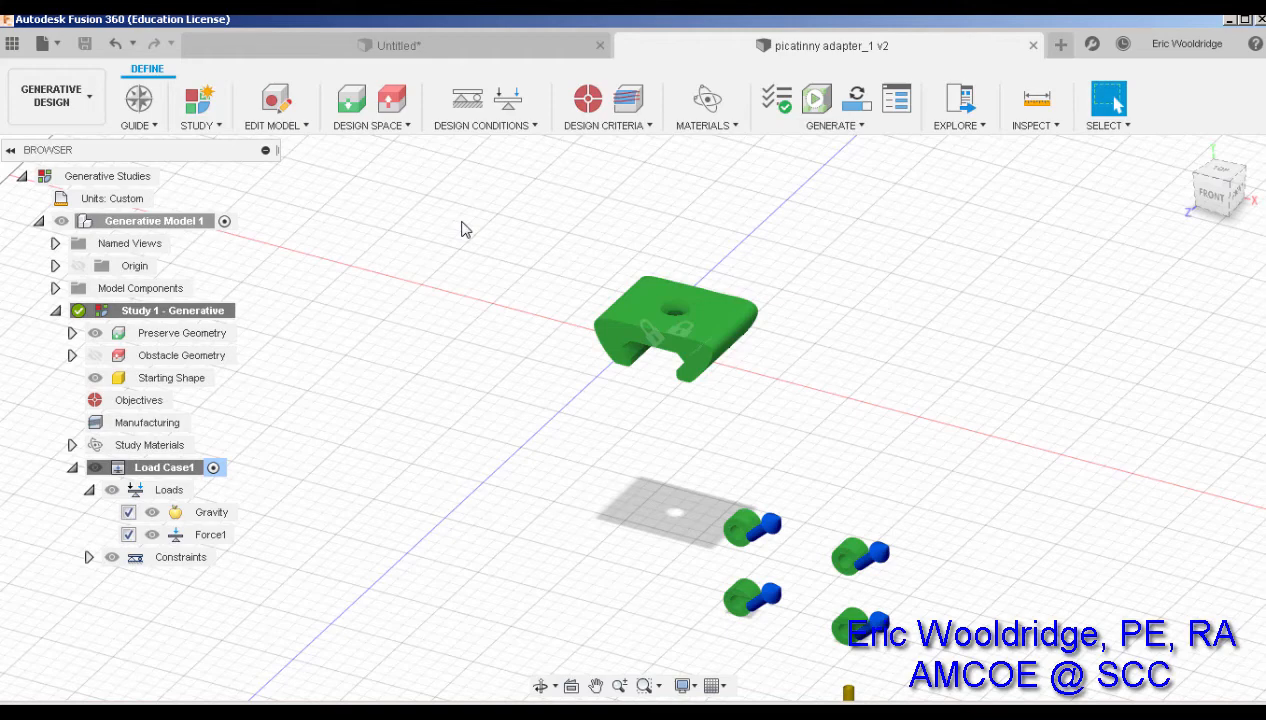
left_click(707, 97)
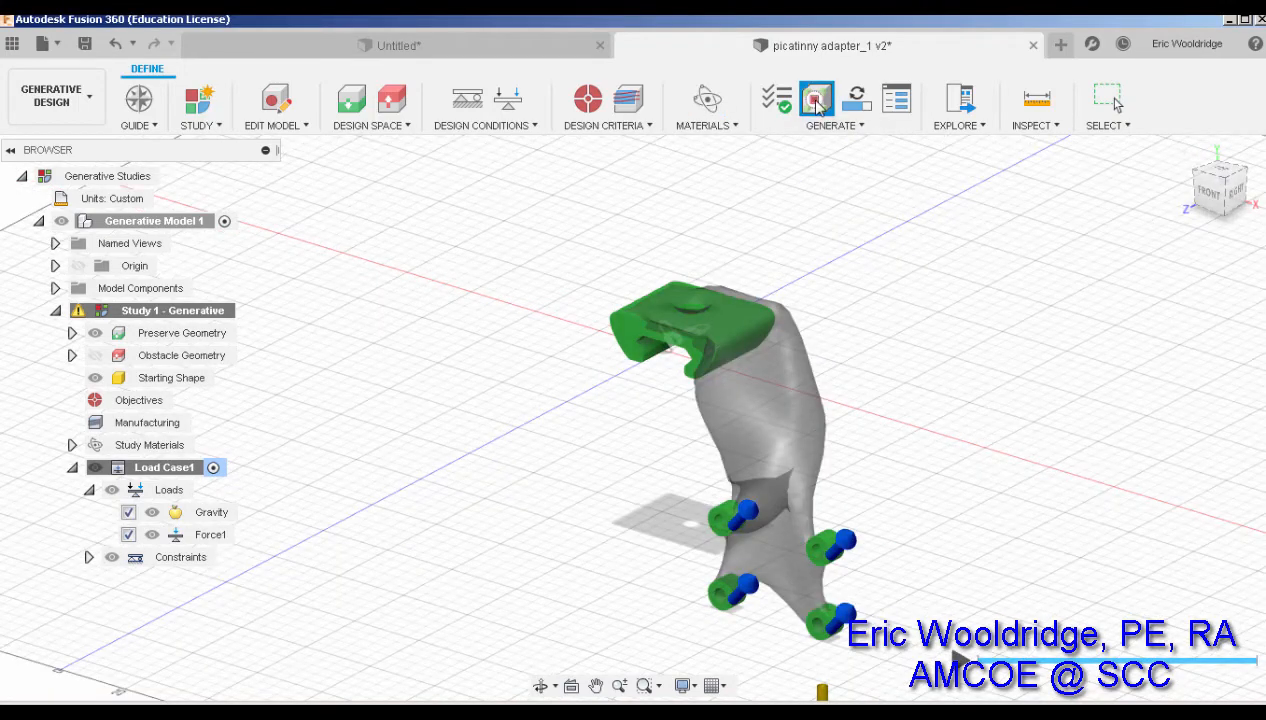
left_click(847, 110)
left_click(683, 390)
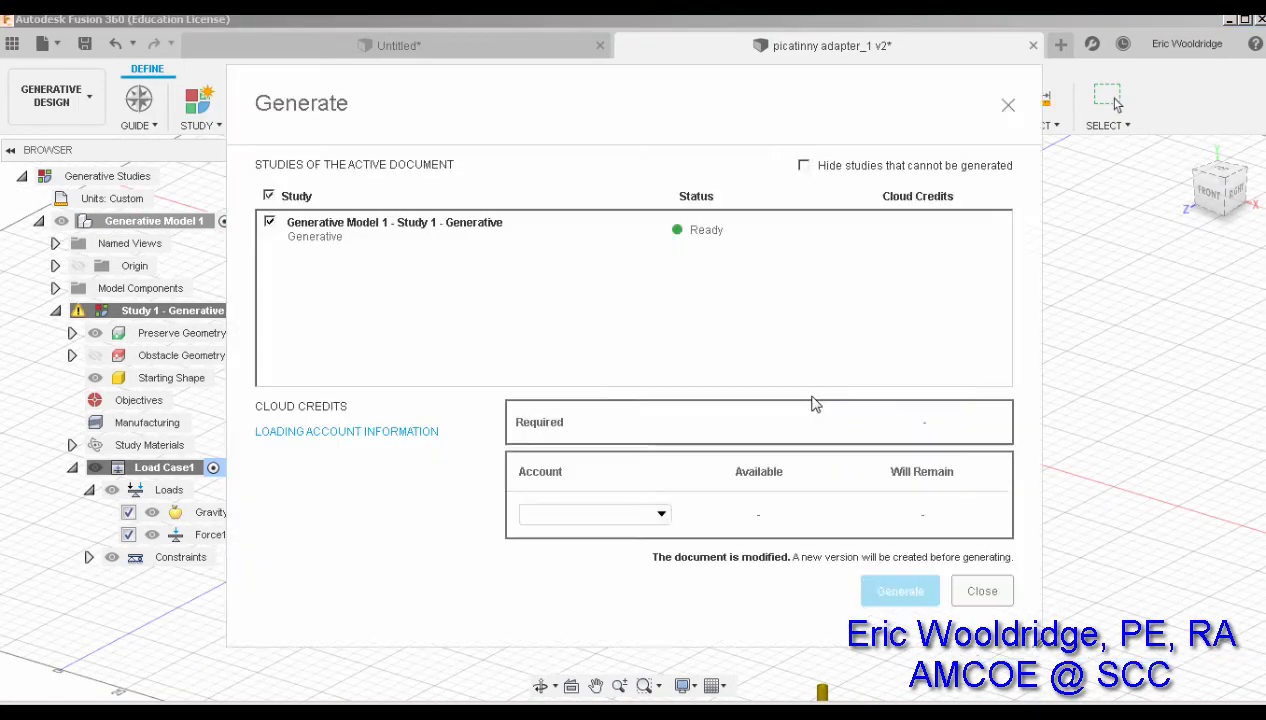
left_click(881, 594)
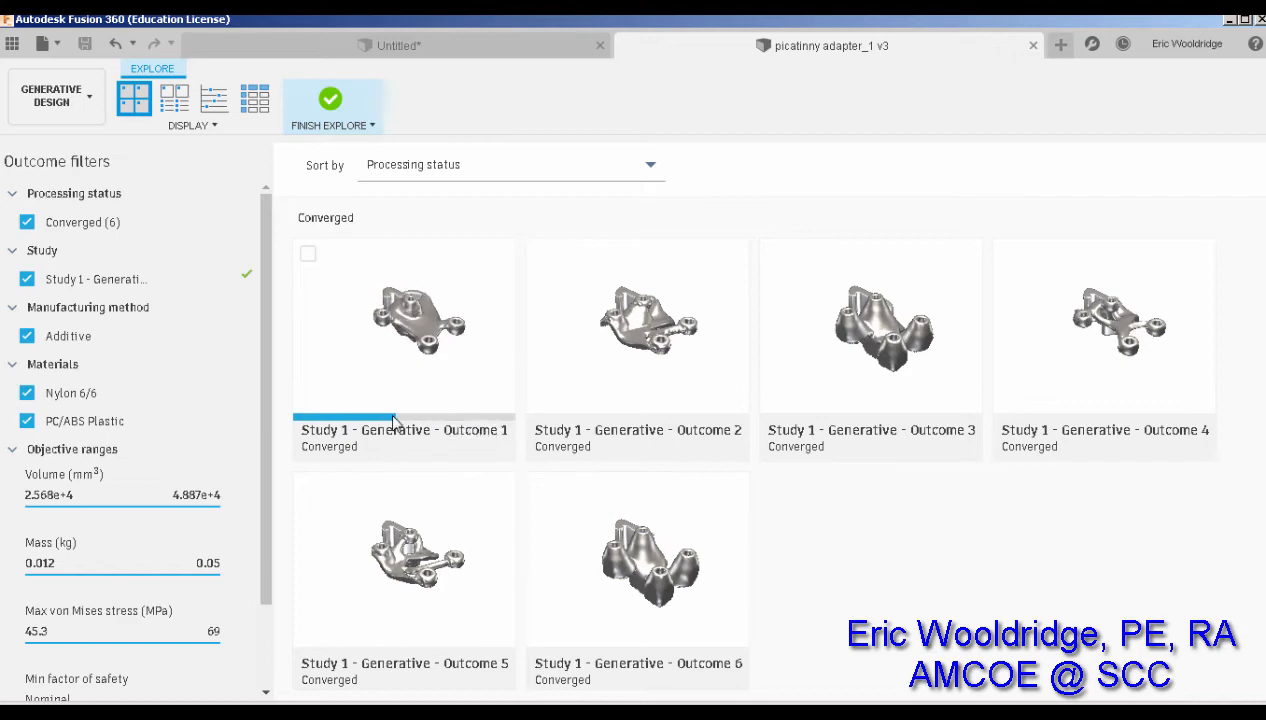
Step: Open the converged PC/ABS Plastic outcome with X+ orientation and examine its shape from other angles
left_click(493, 418)
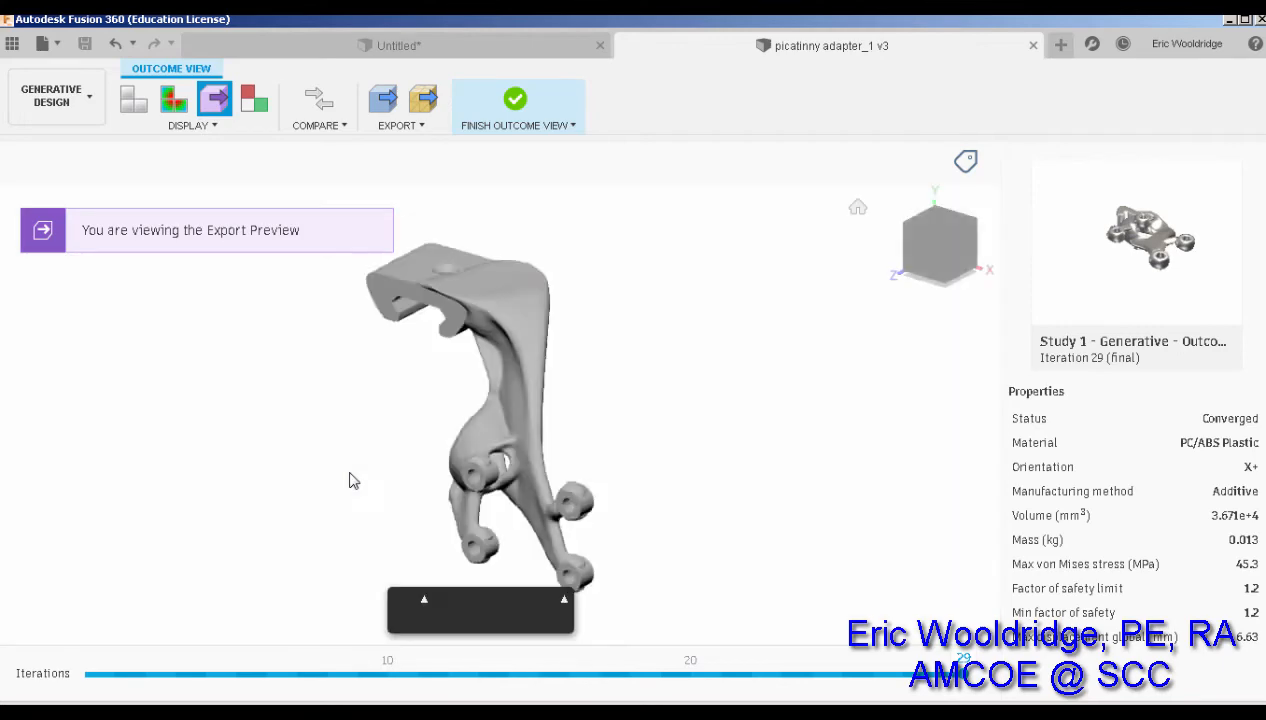
middle_click_drag(470, 487, 788, 602, "shift")
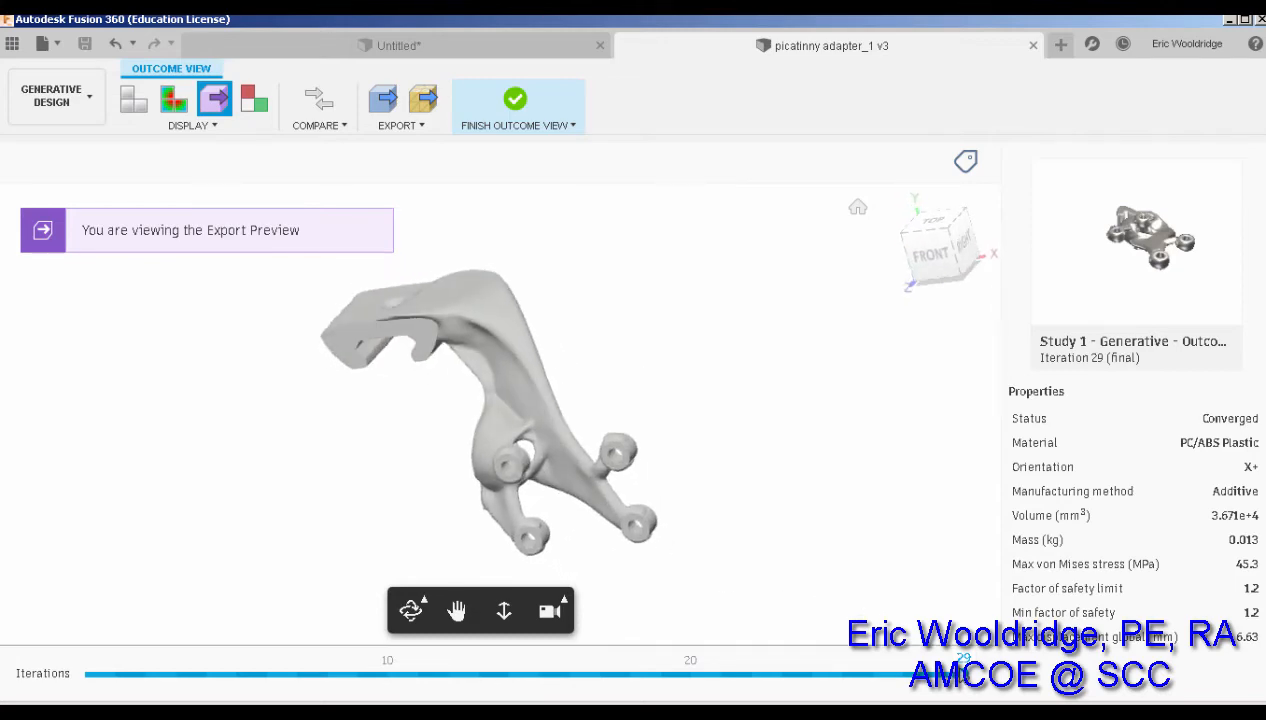
Step: Examine the PC/ABS Plastic outcome from below and return to the overview of all outcomes
middle_click_drag(711, 563, 616, 446, "shift")
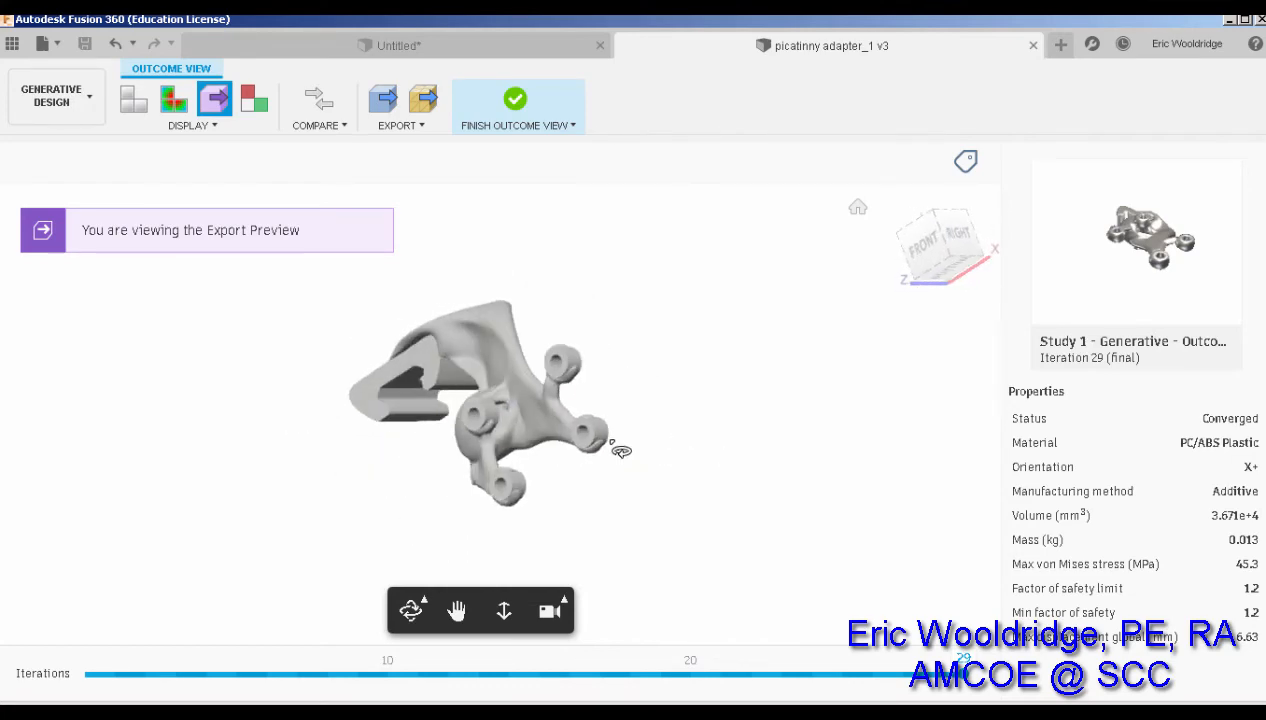
left_click(516, 100)
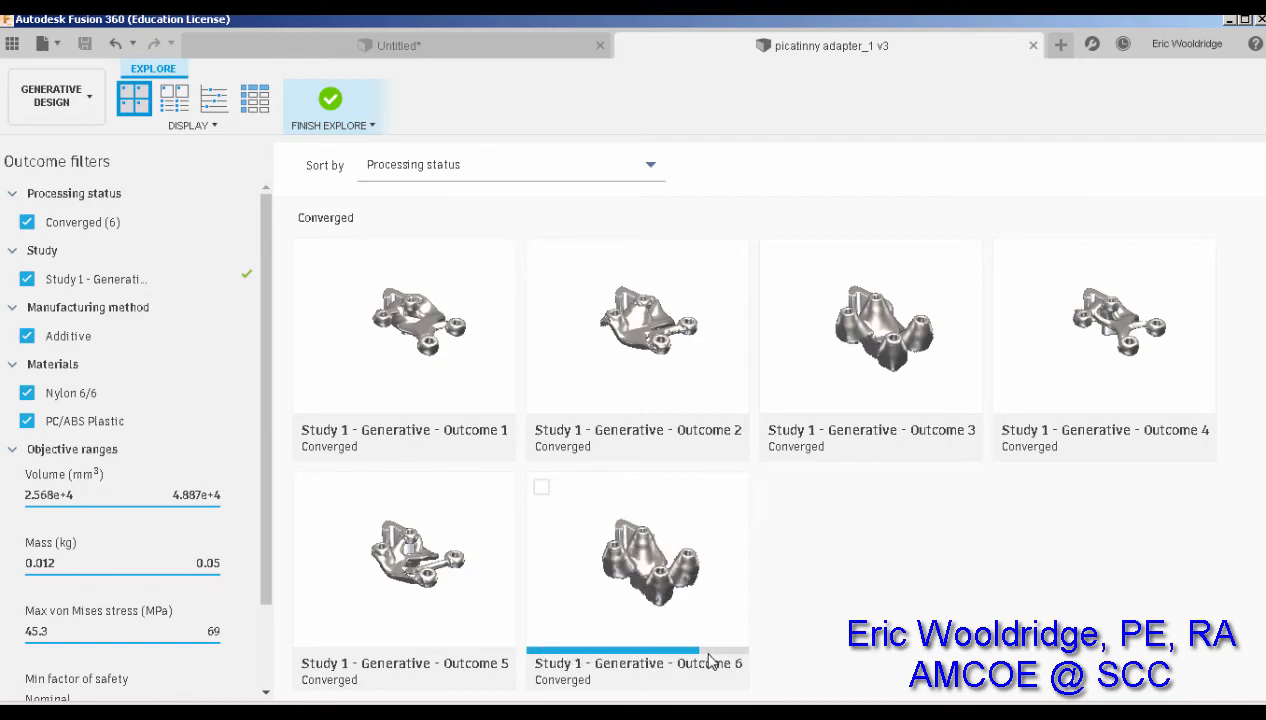
Step: Open Study 1's Outcome 6, examine its shape from the back and front, and close the outcome view
double_click(688, 585)
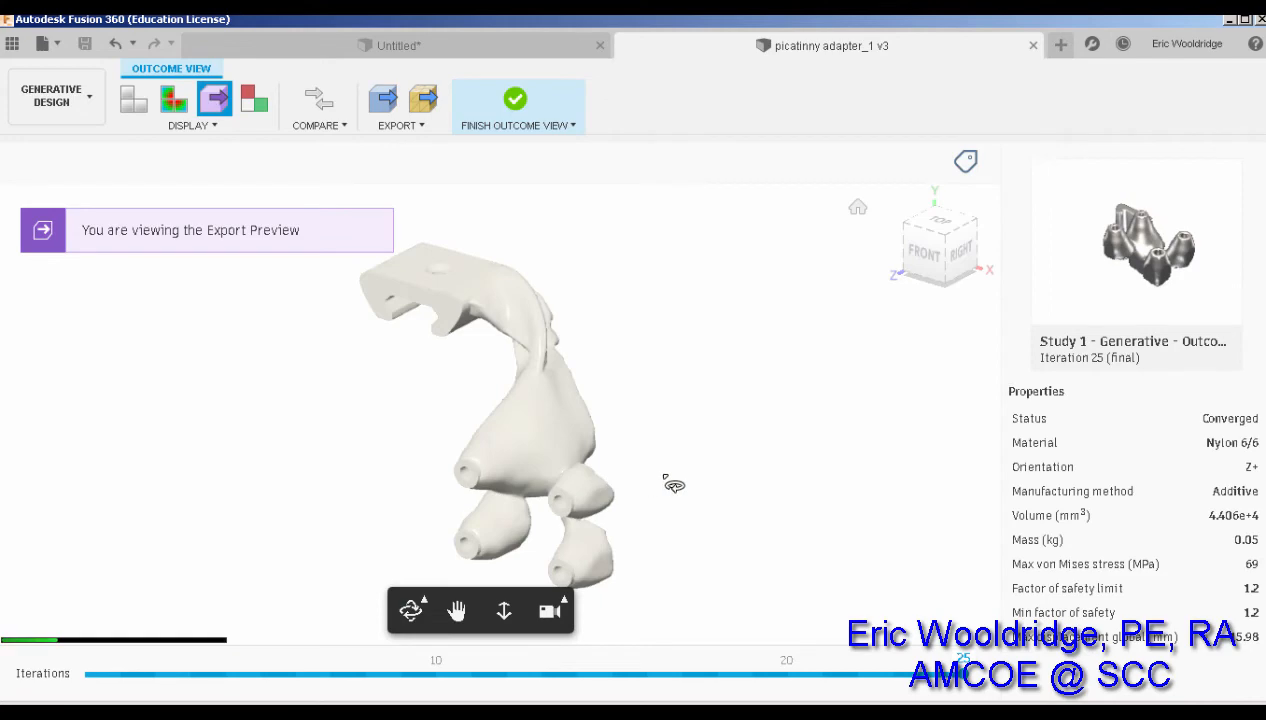
middle_click_drag(673, 485, 479, 400, "shift")
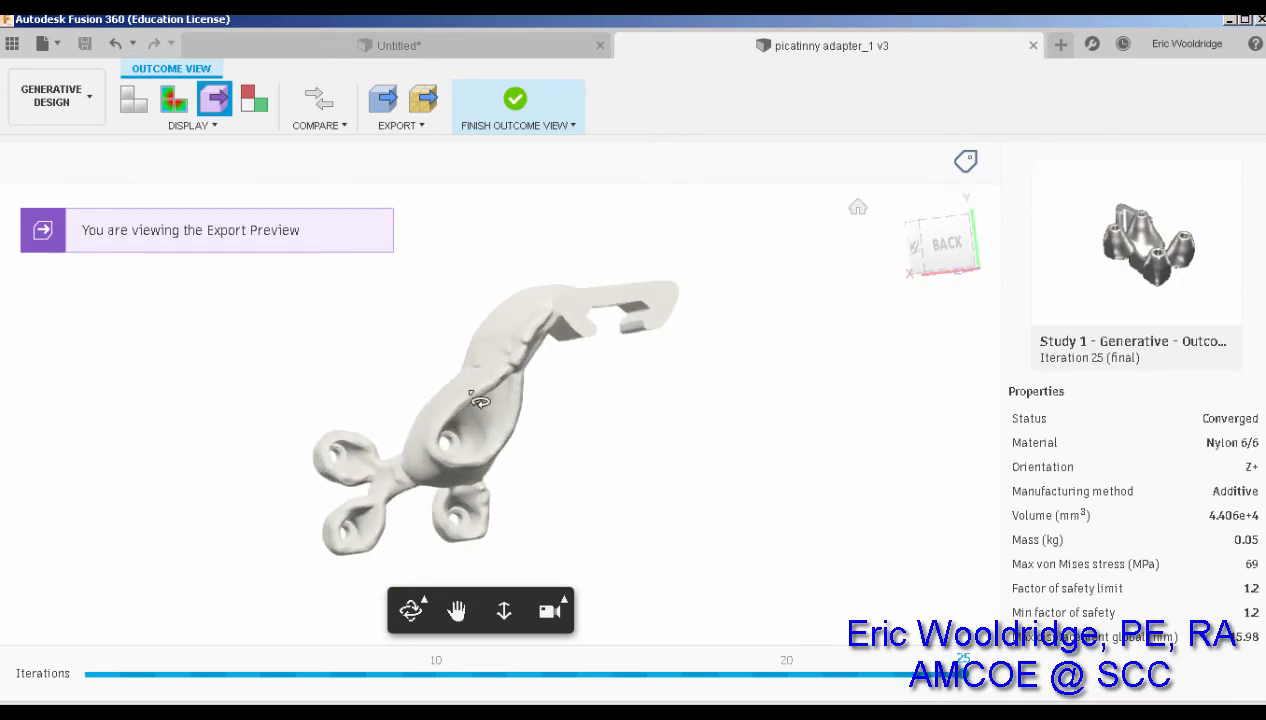
middle_click_drag(427, 459, 760, 468, "shift")
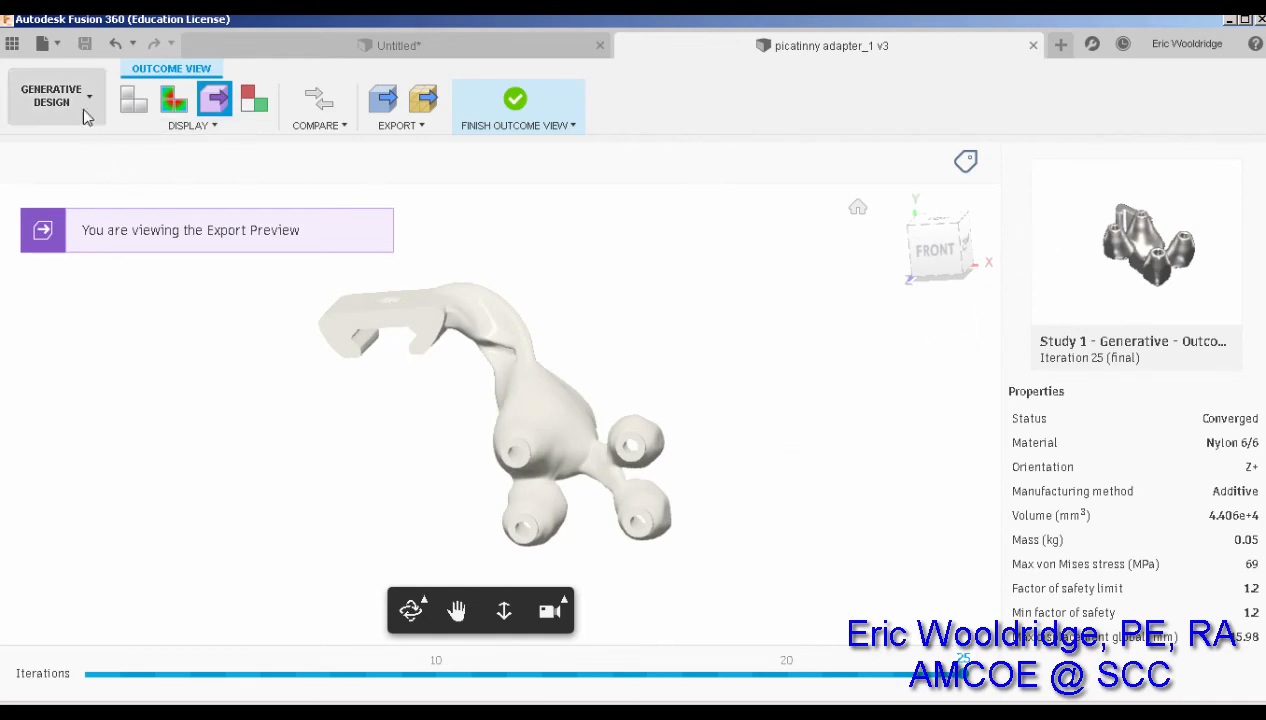
left_click(515, 100)
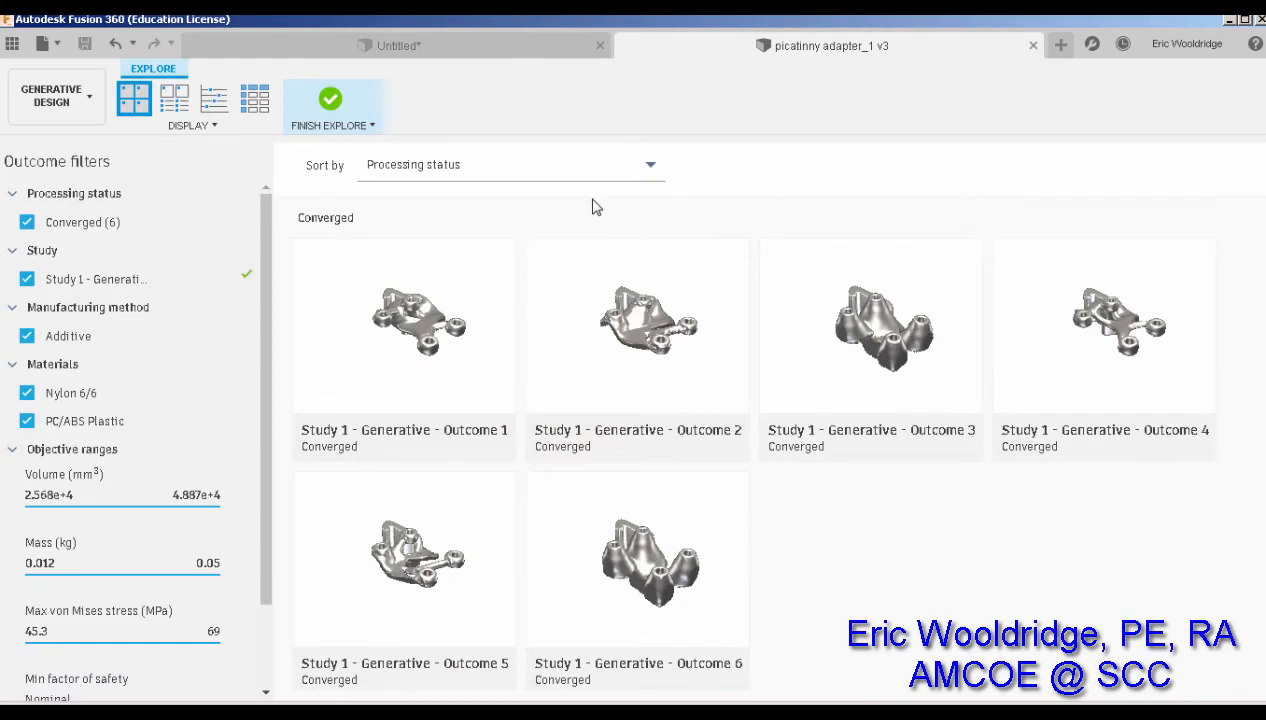